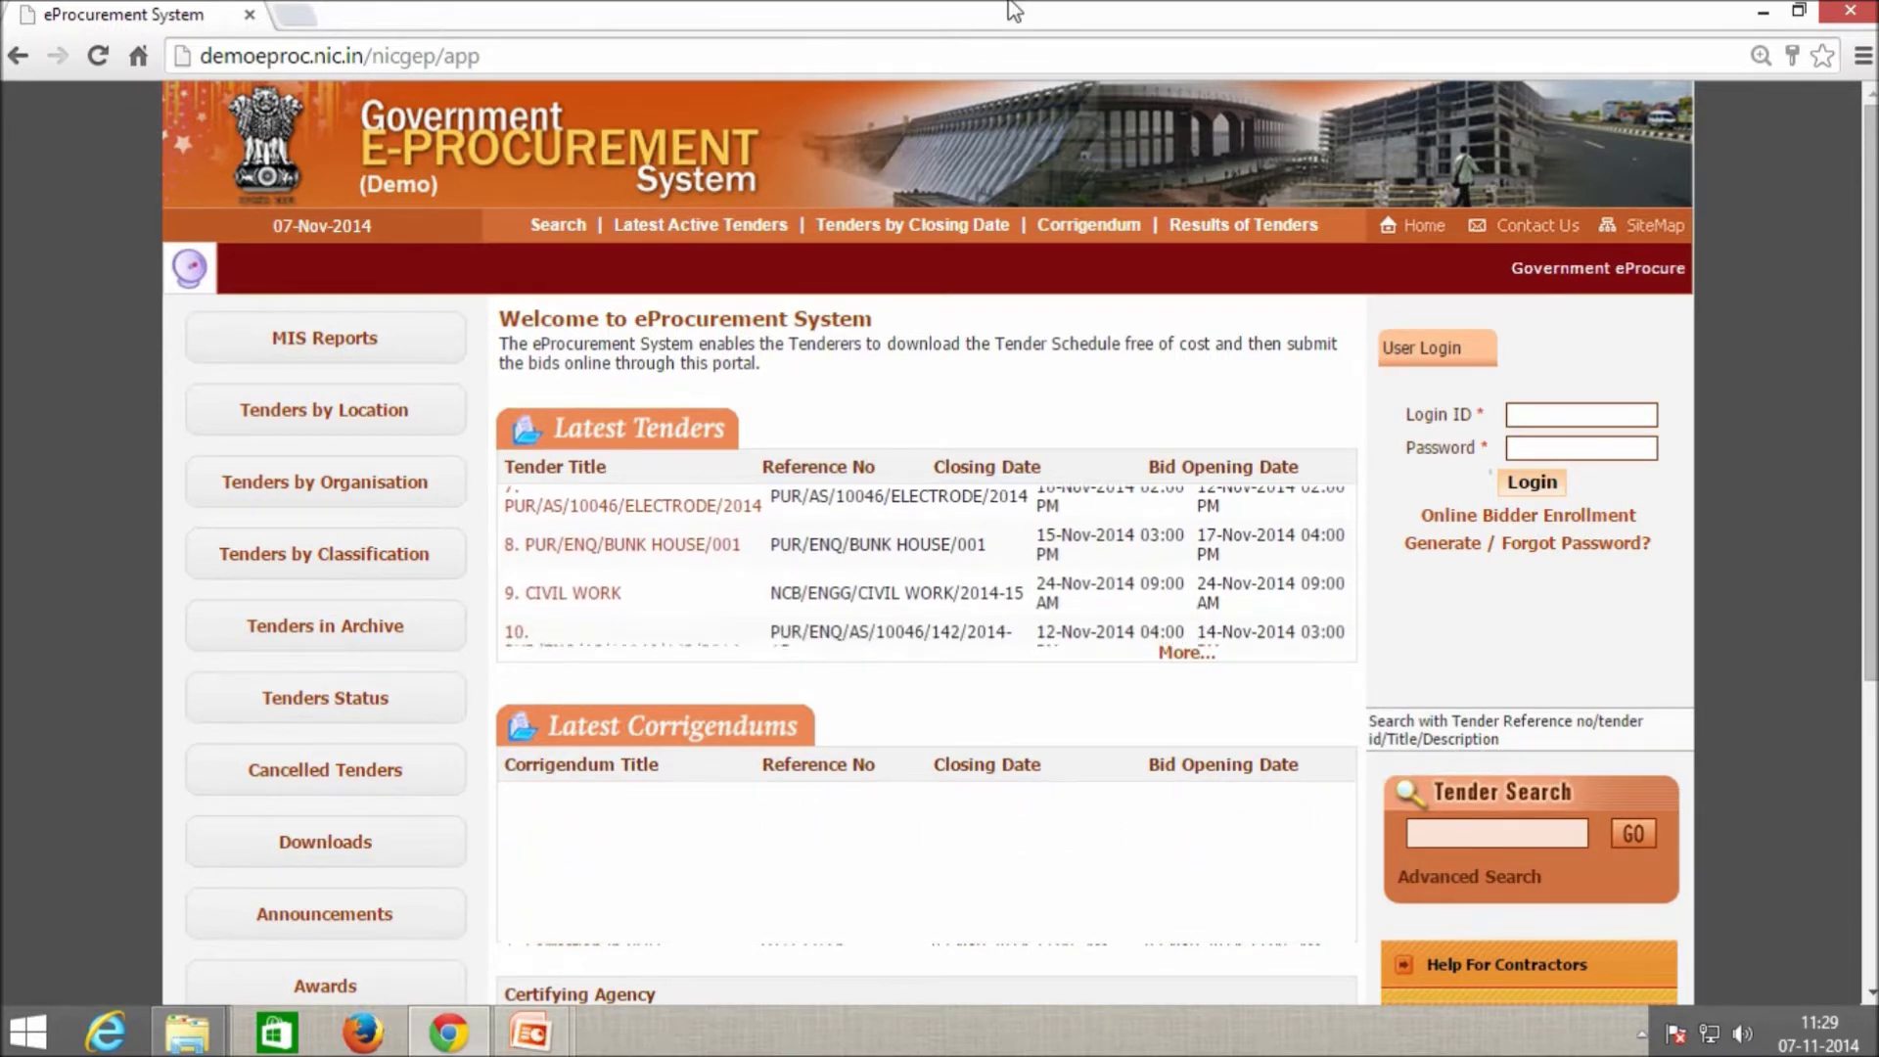
Log in to GePNIC with the officer's saved Login ID and password.
click(1544, 413)
click(1543, 442)
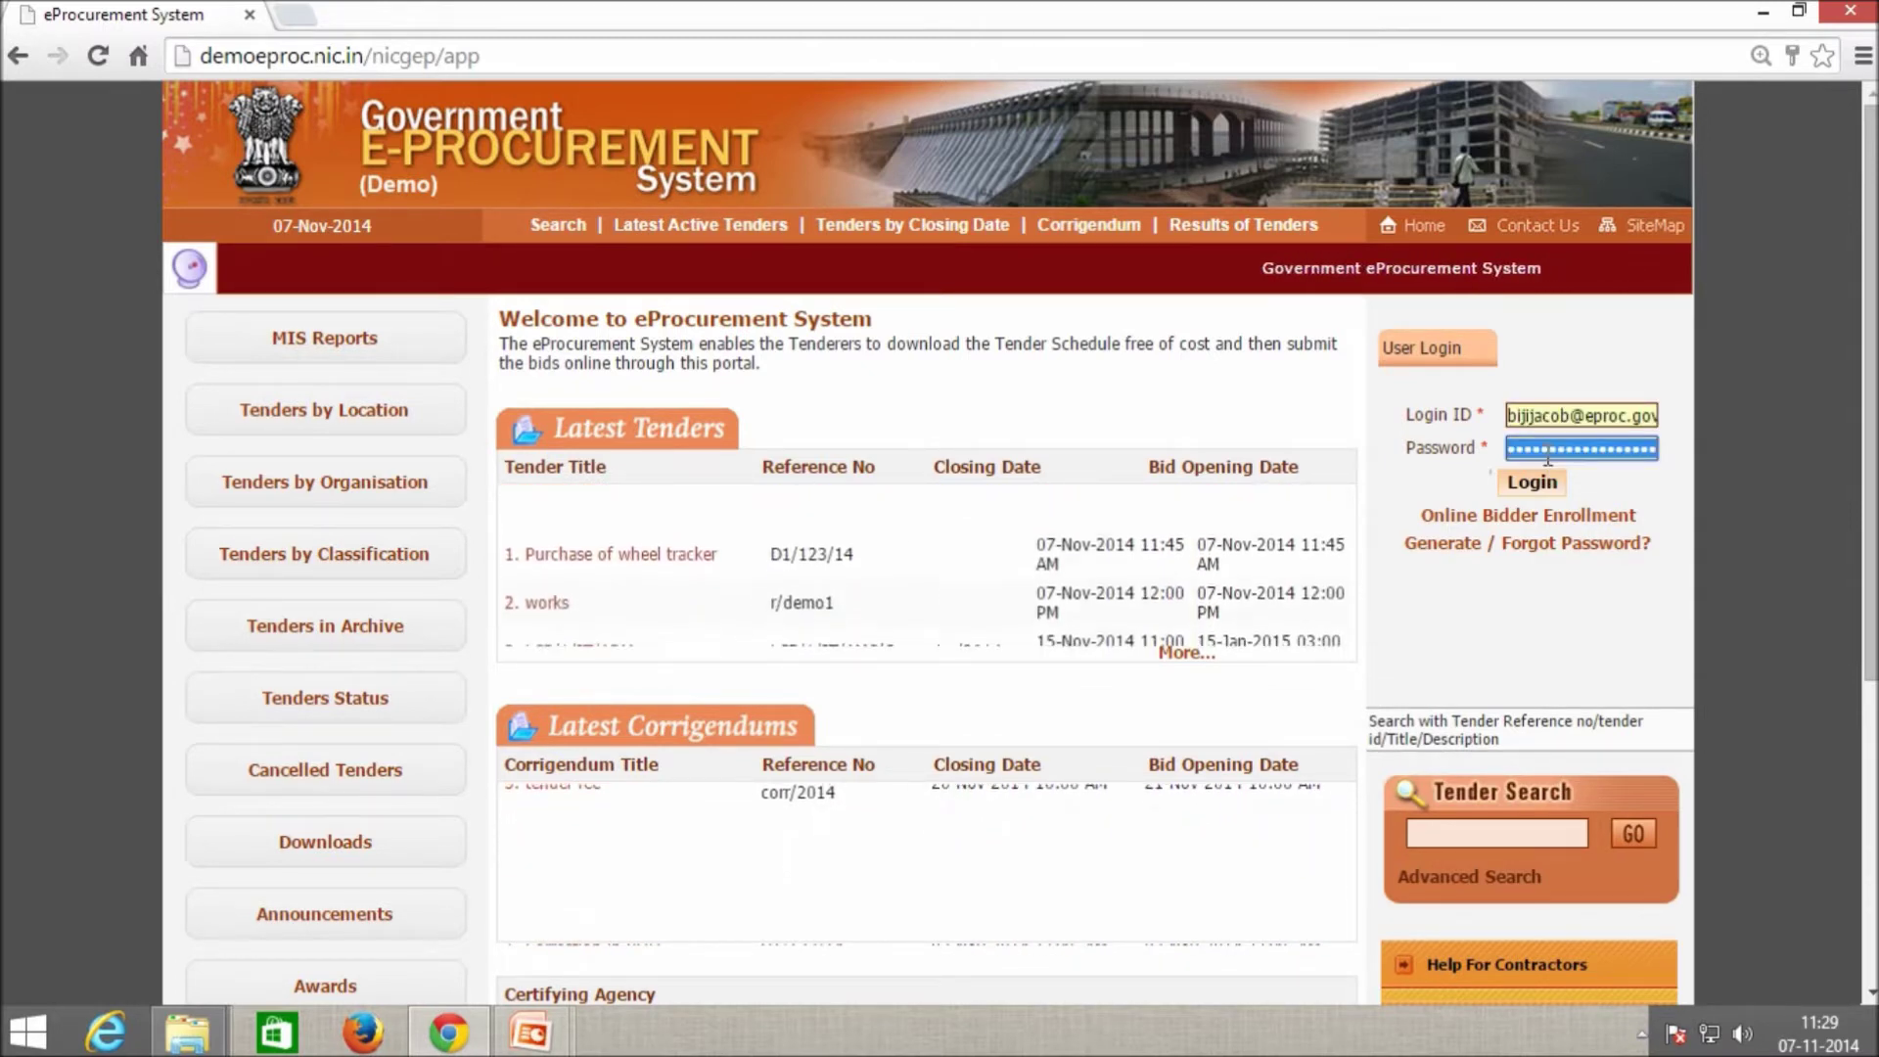
text(*******)
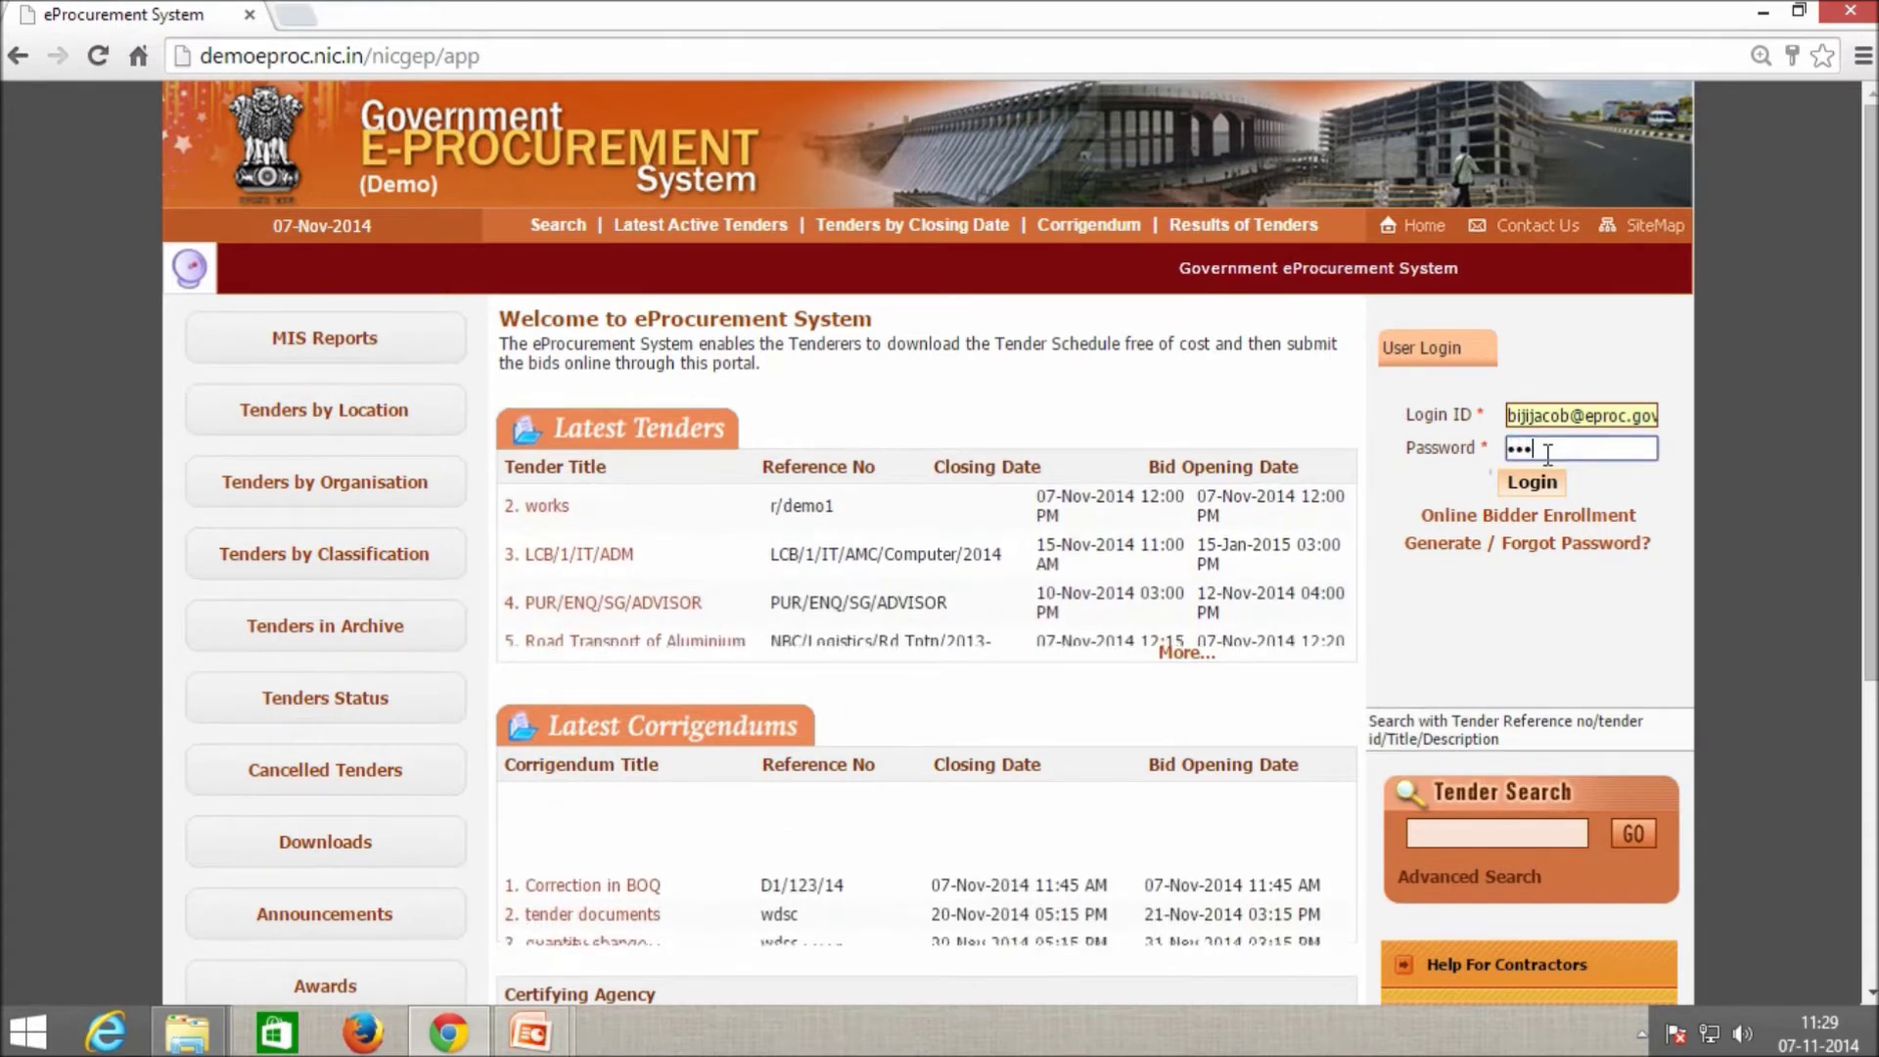
text(**)
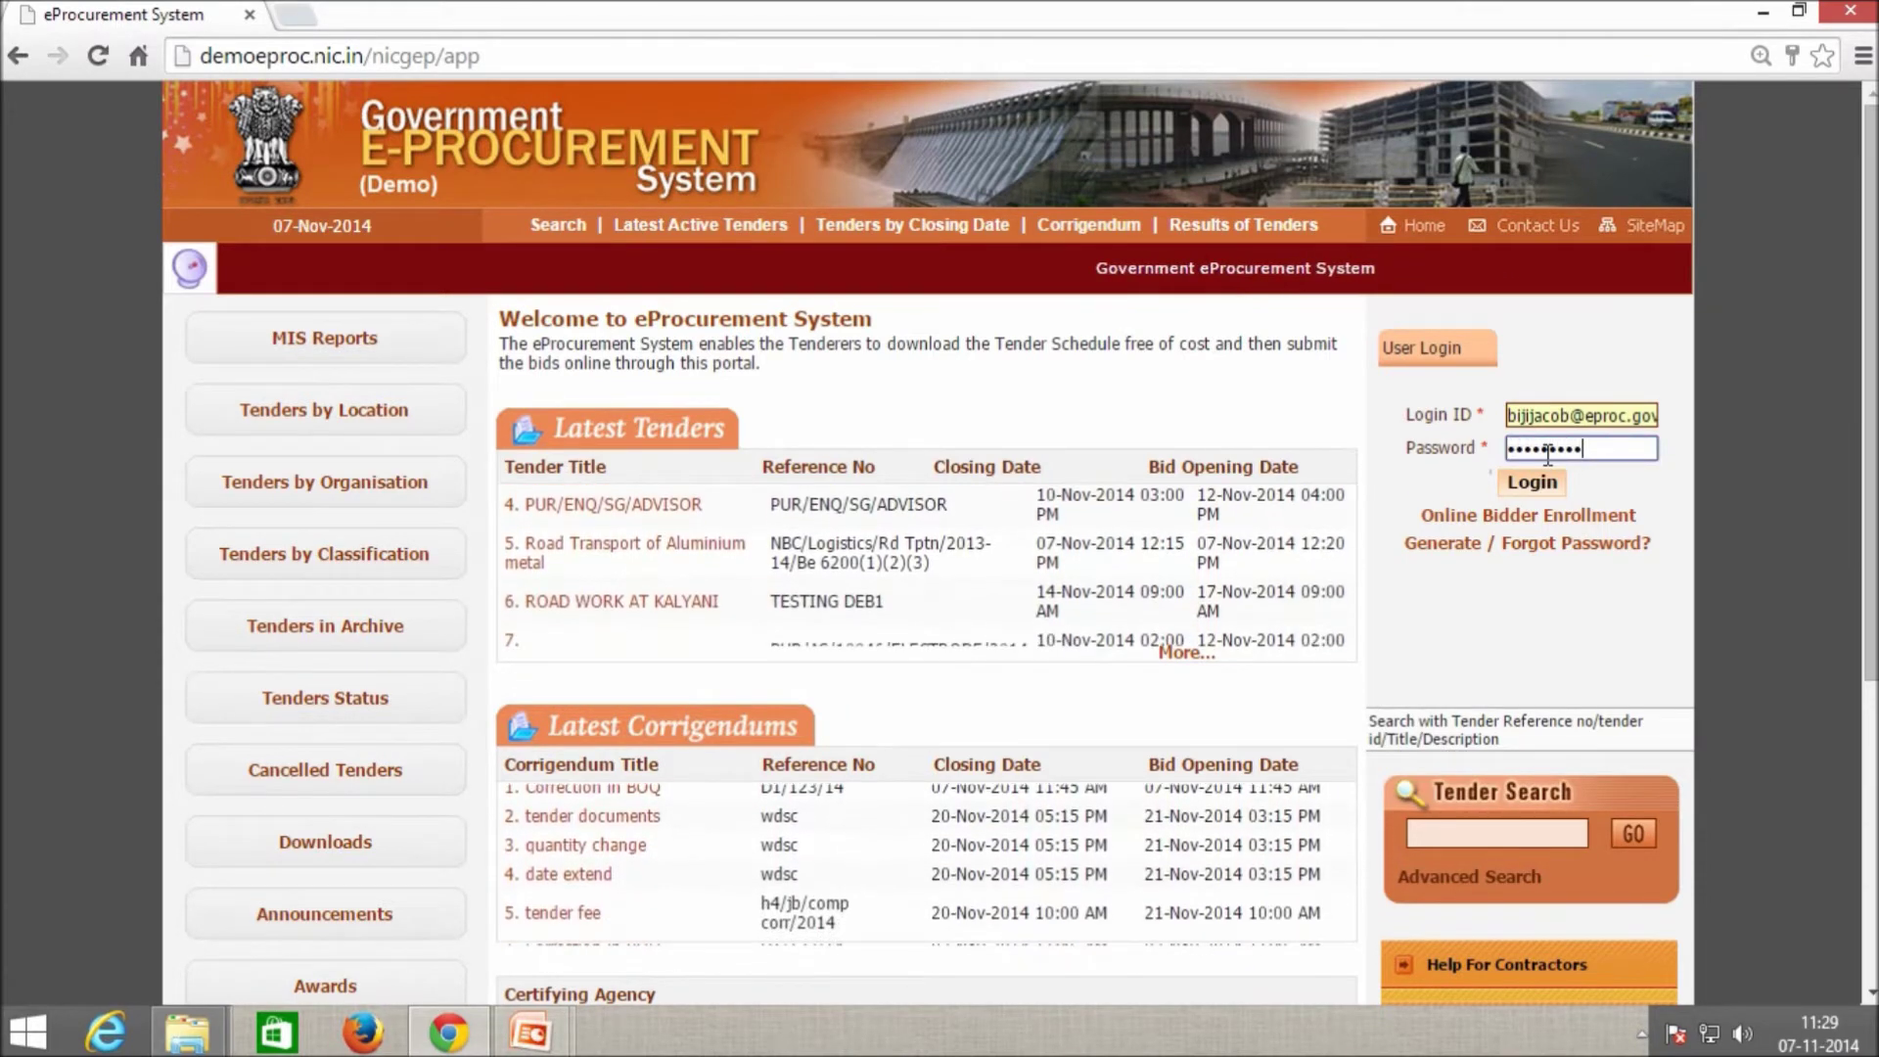
click(1546, 491)
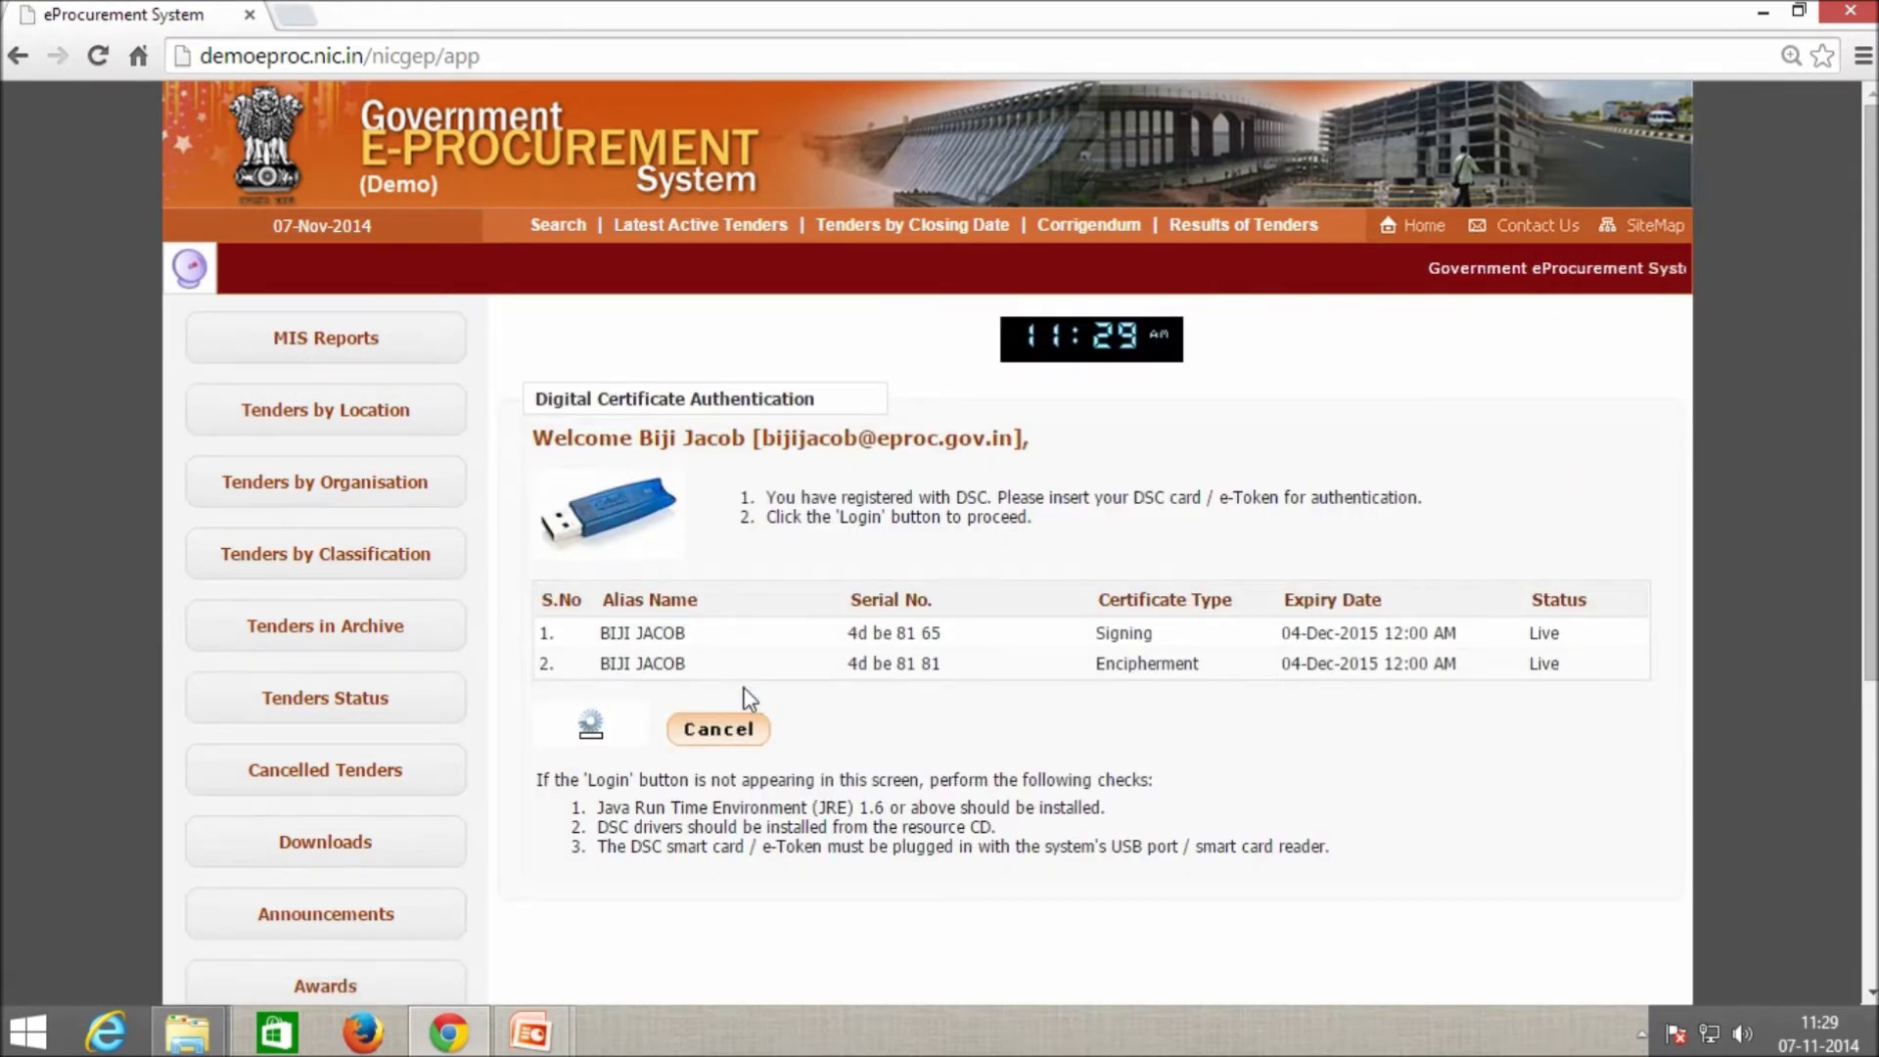
Authenticate with the digital signature certificate by running the signing applet and entering the DSC PIN.
click(761, 647)
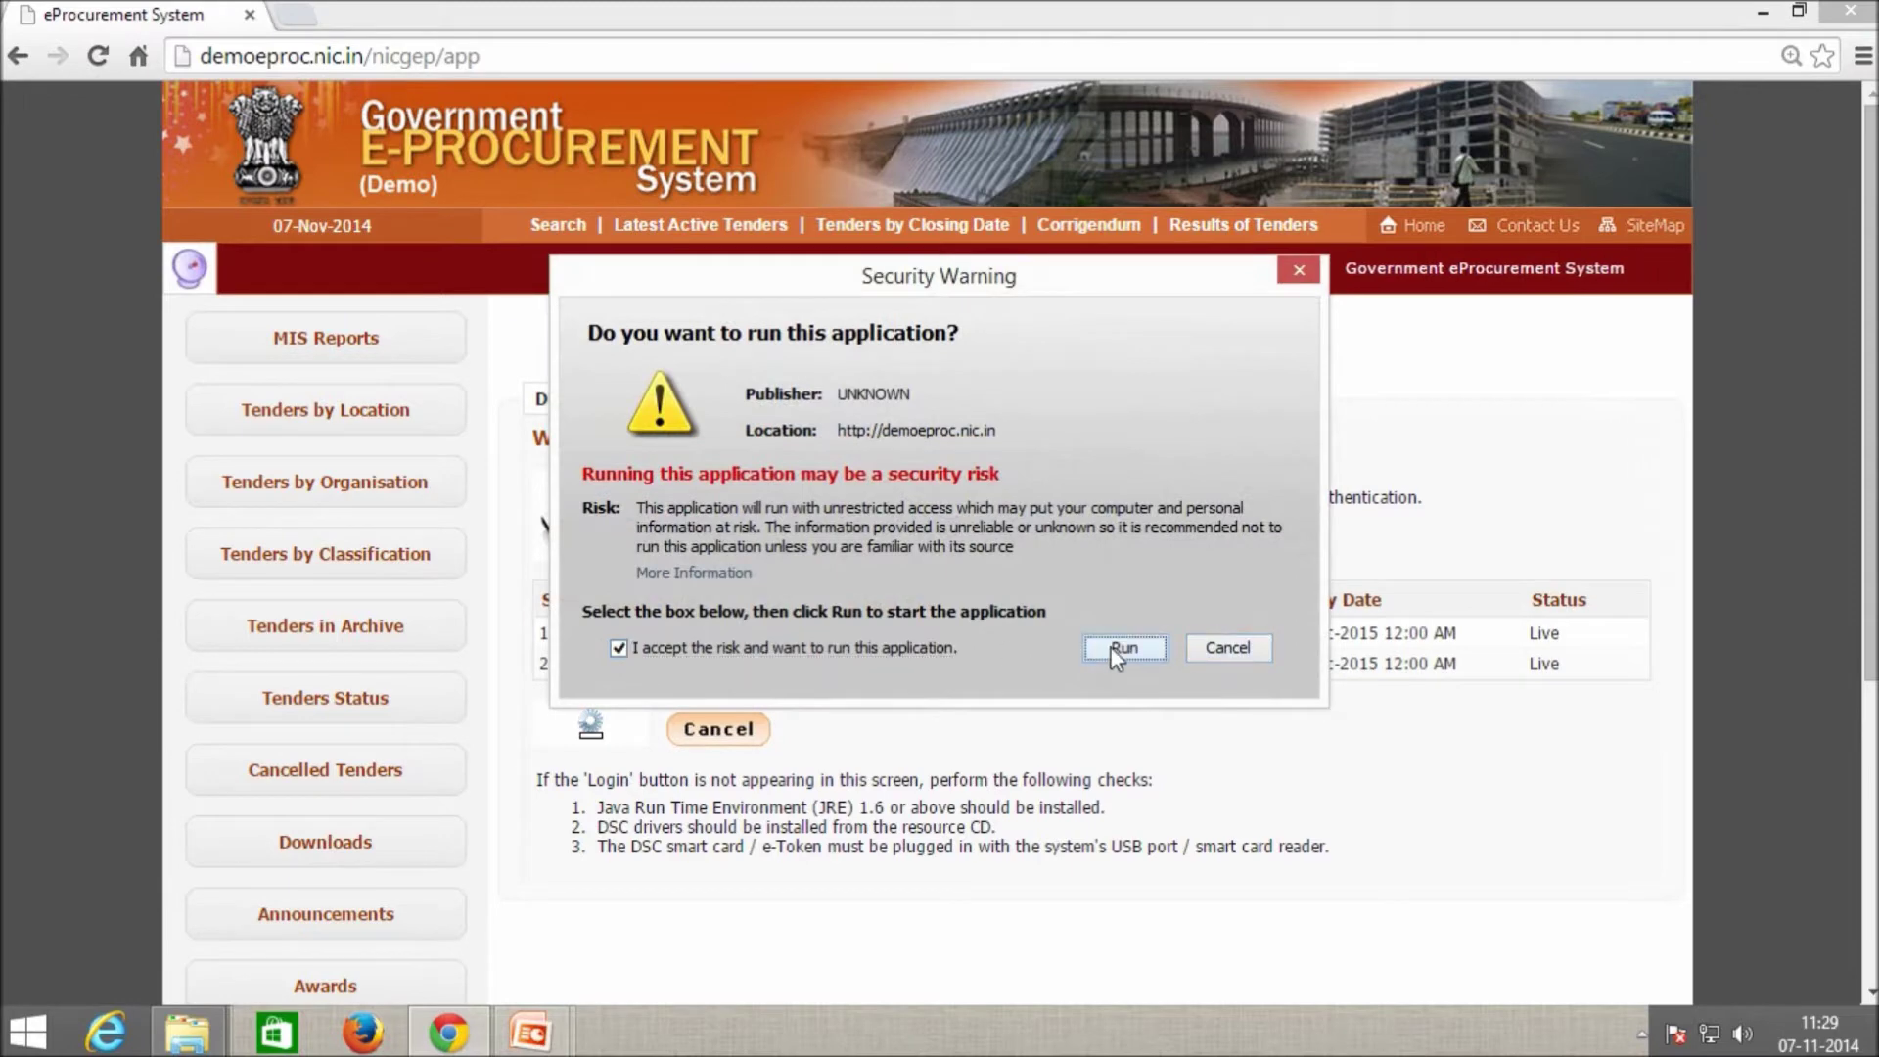
click(1125, 647)
click(582, 726)
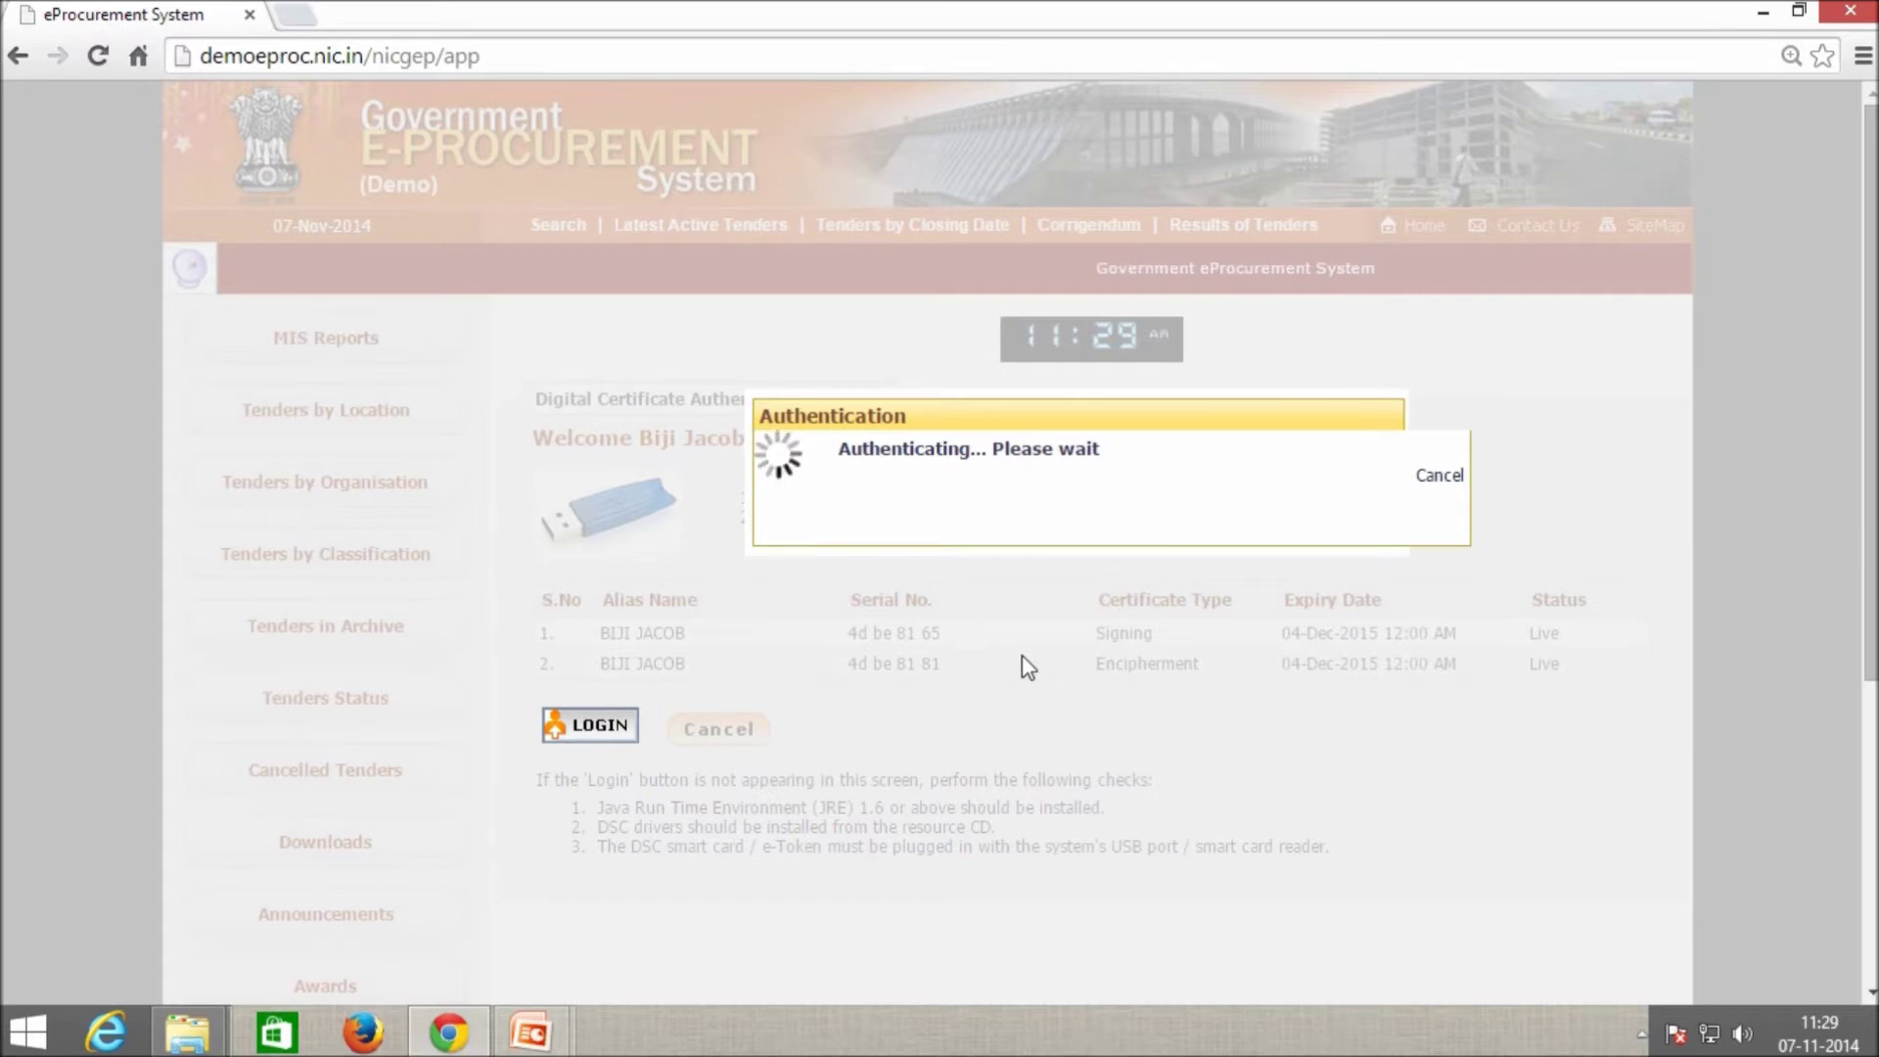
text(****)
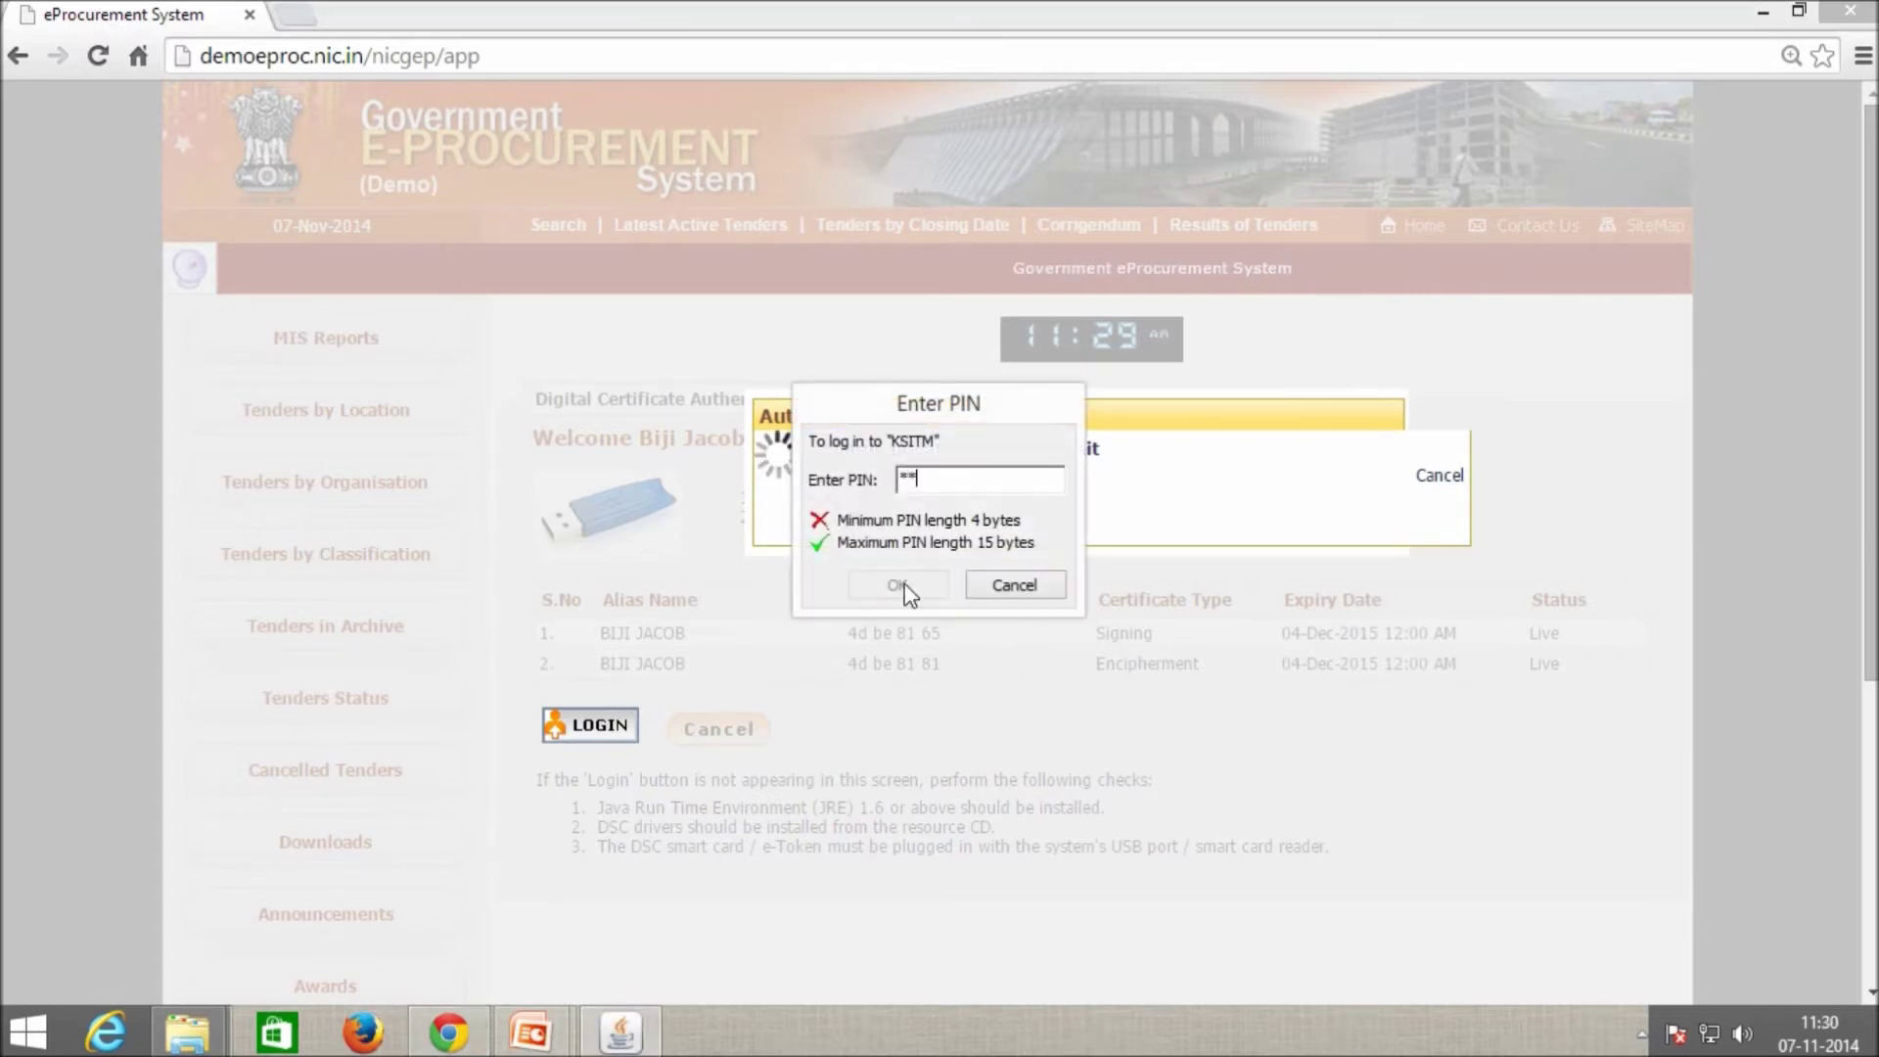
click(898, 586)
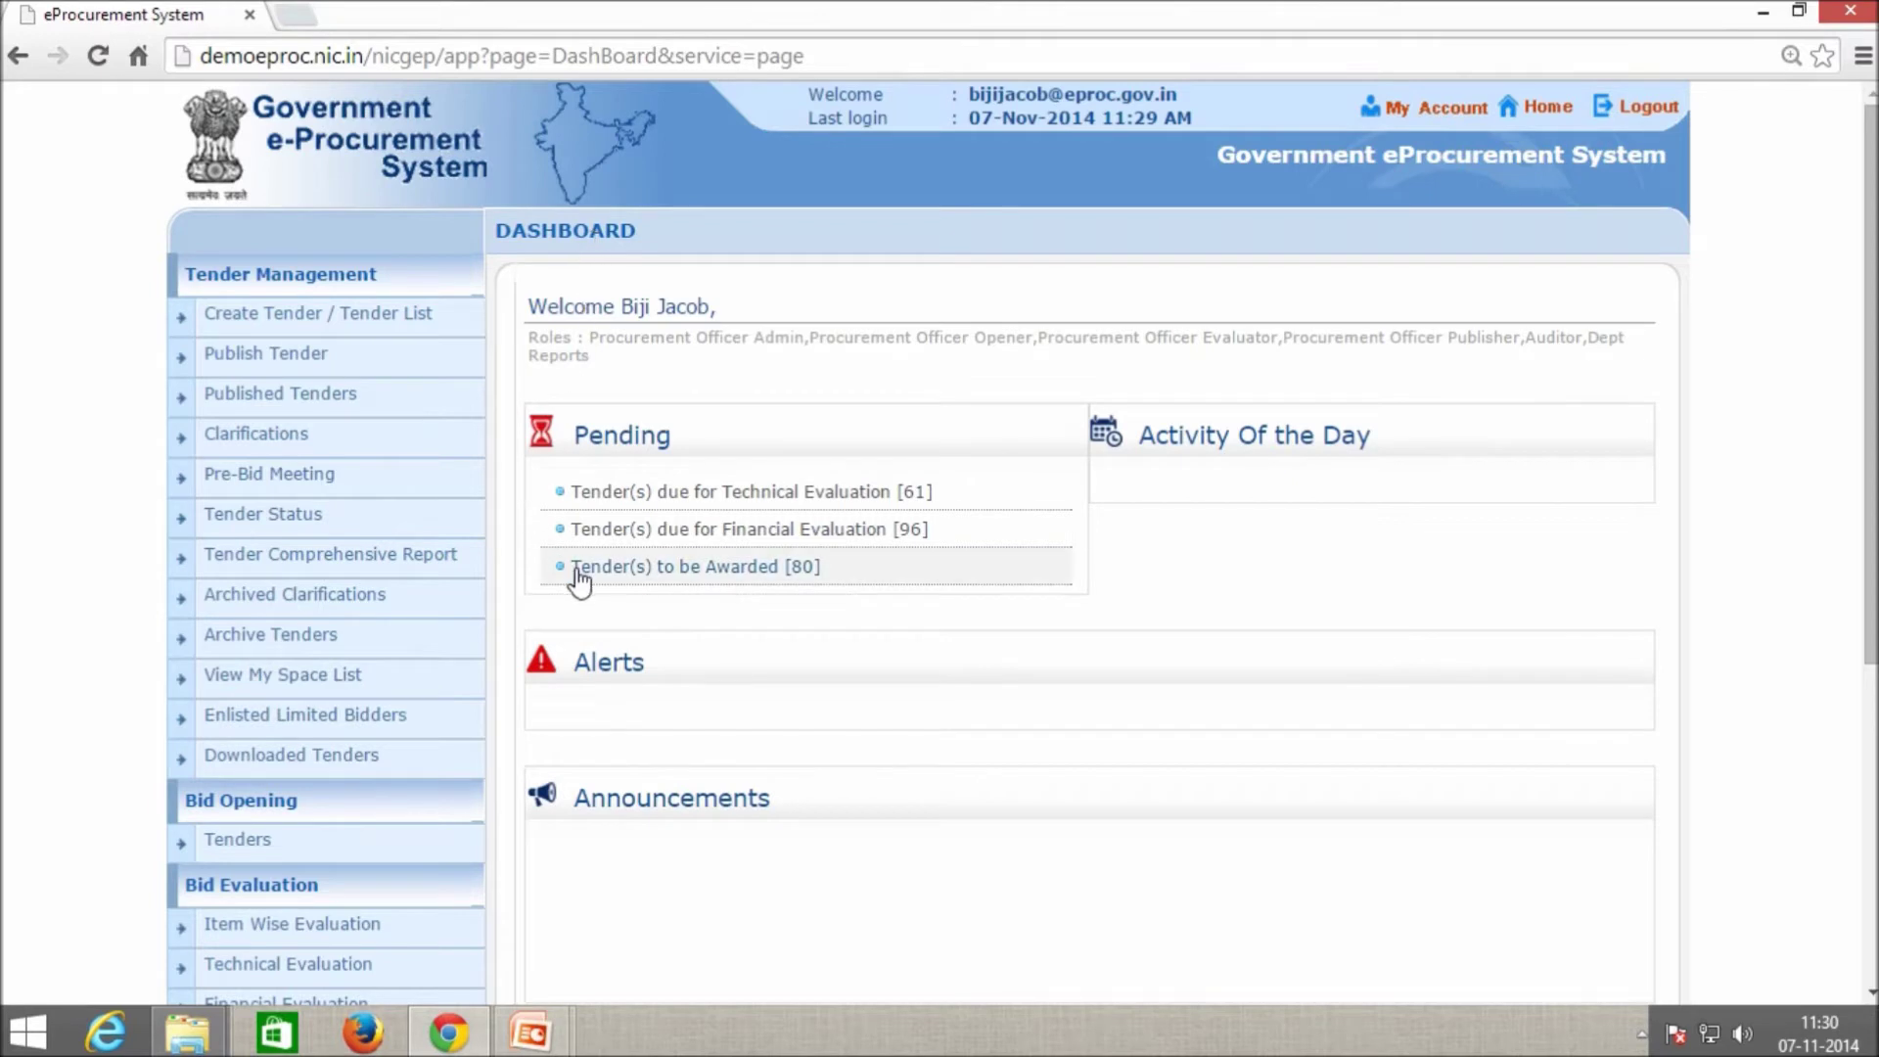
Open the Bid Opening tender list and note today's opening date, 07-Nov-2014.
scroll(580, 583, down, 2)
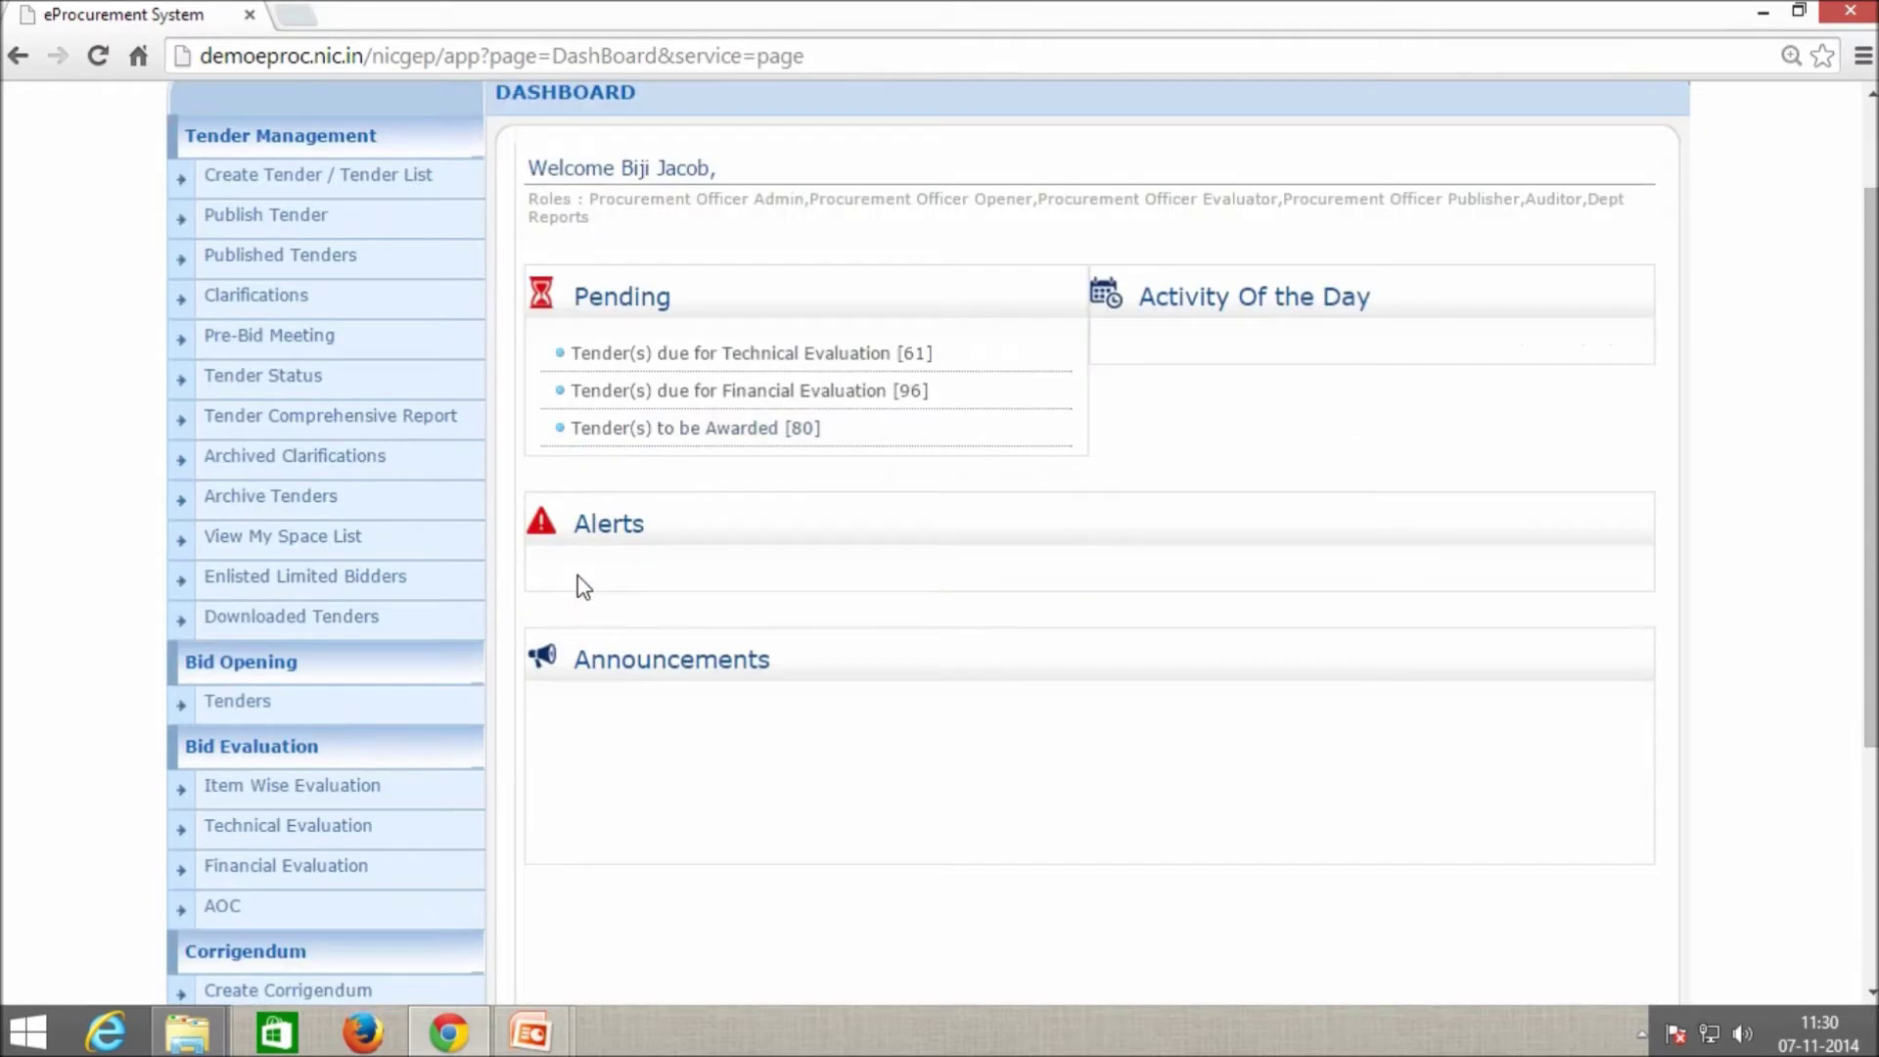
click(274, 705)
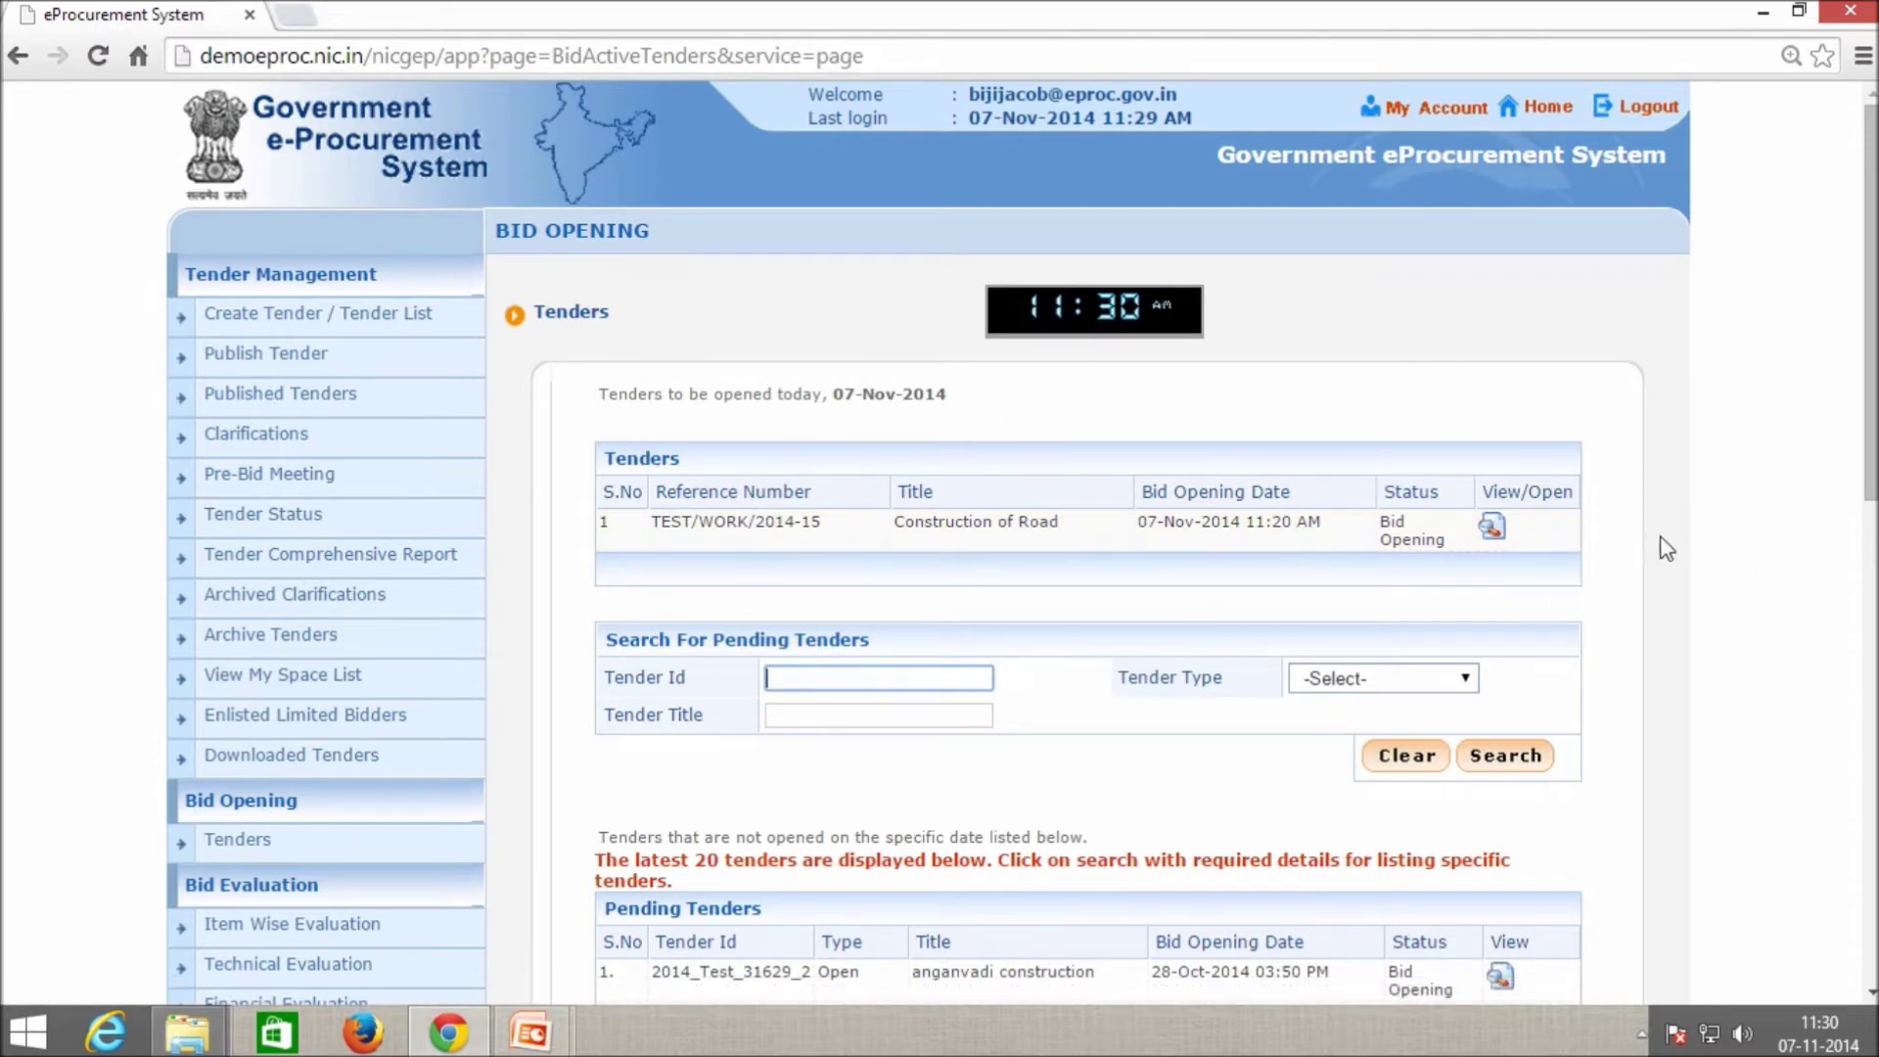
scroll(1253, 591, down, 2)
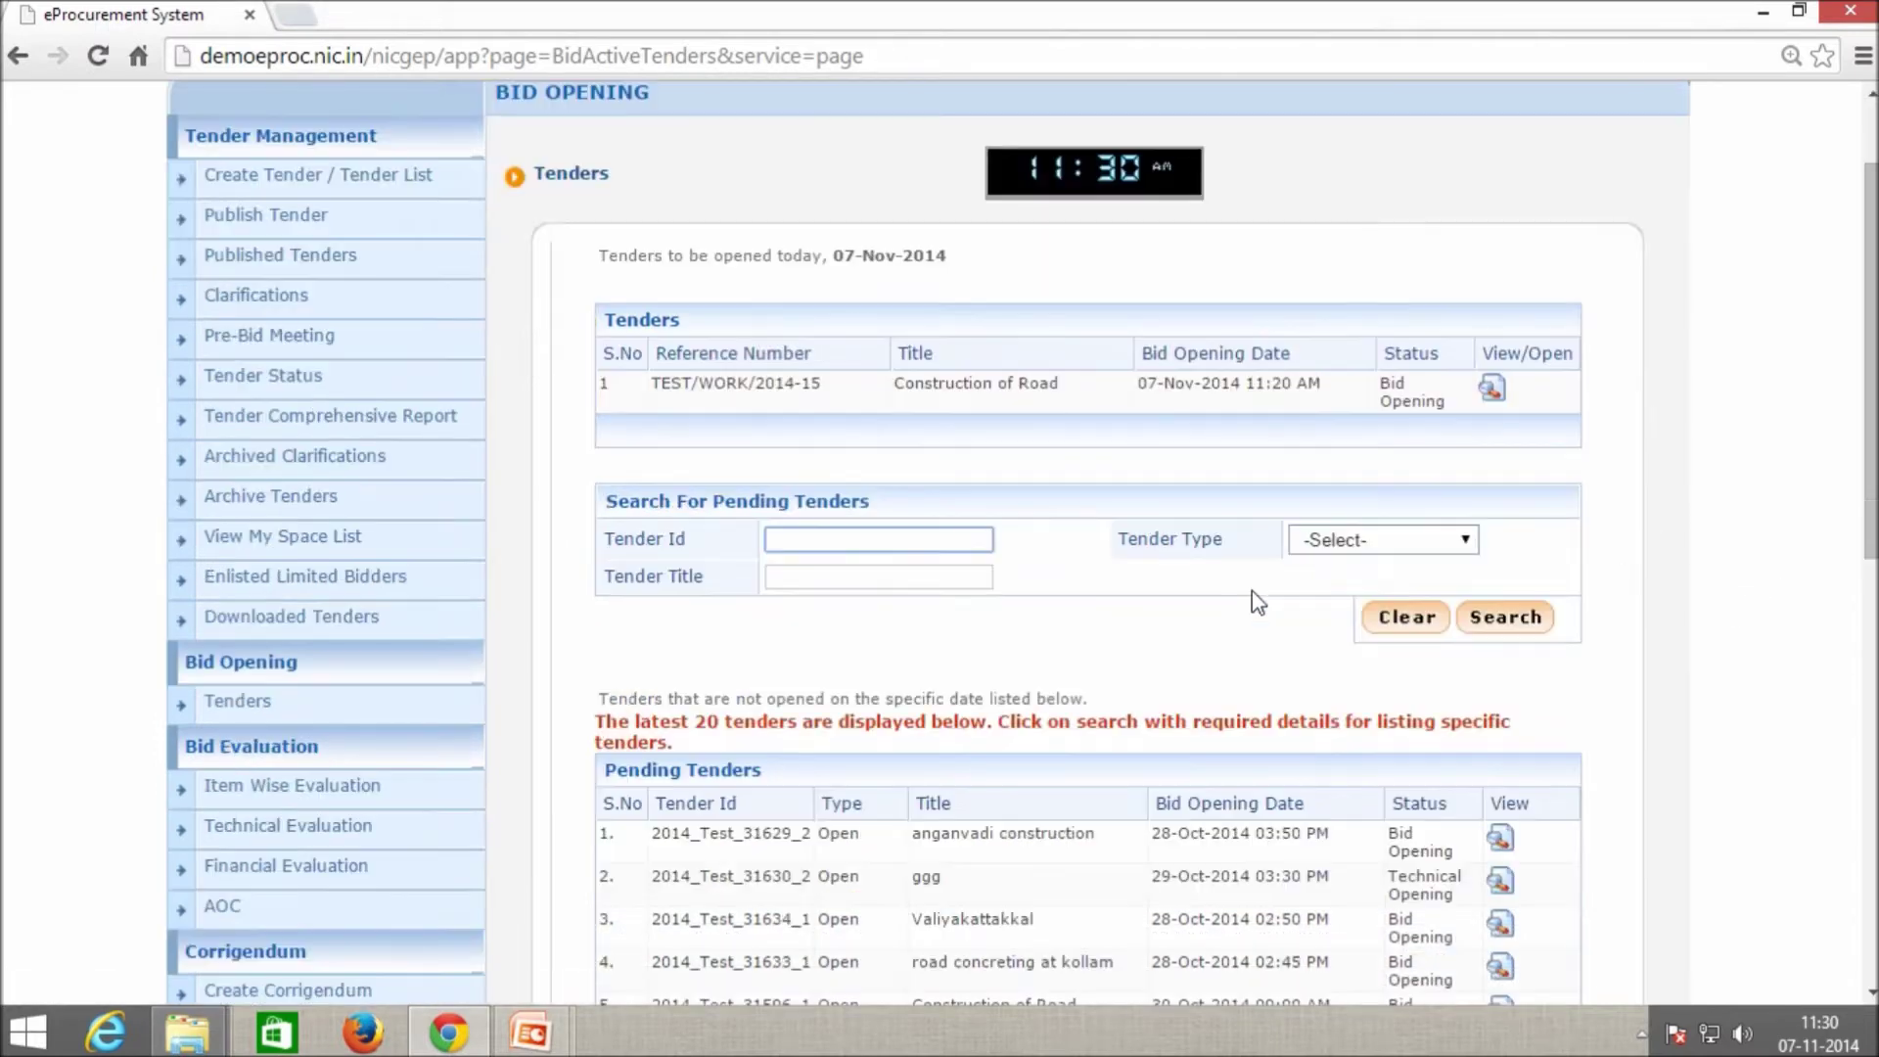
drag(829, 248, 961, 255)
Review the pending-tenders note and find the Construction of Road tender's opening time.
scroll(969, 421, down, 2)
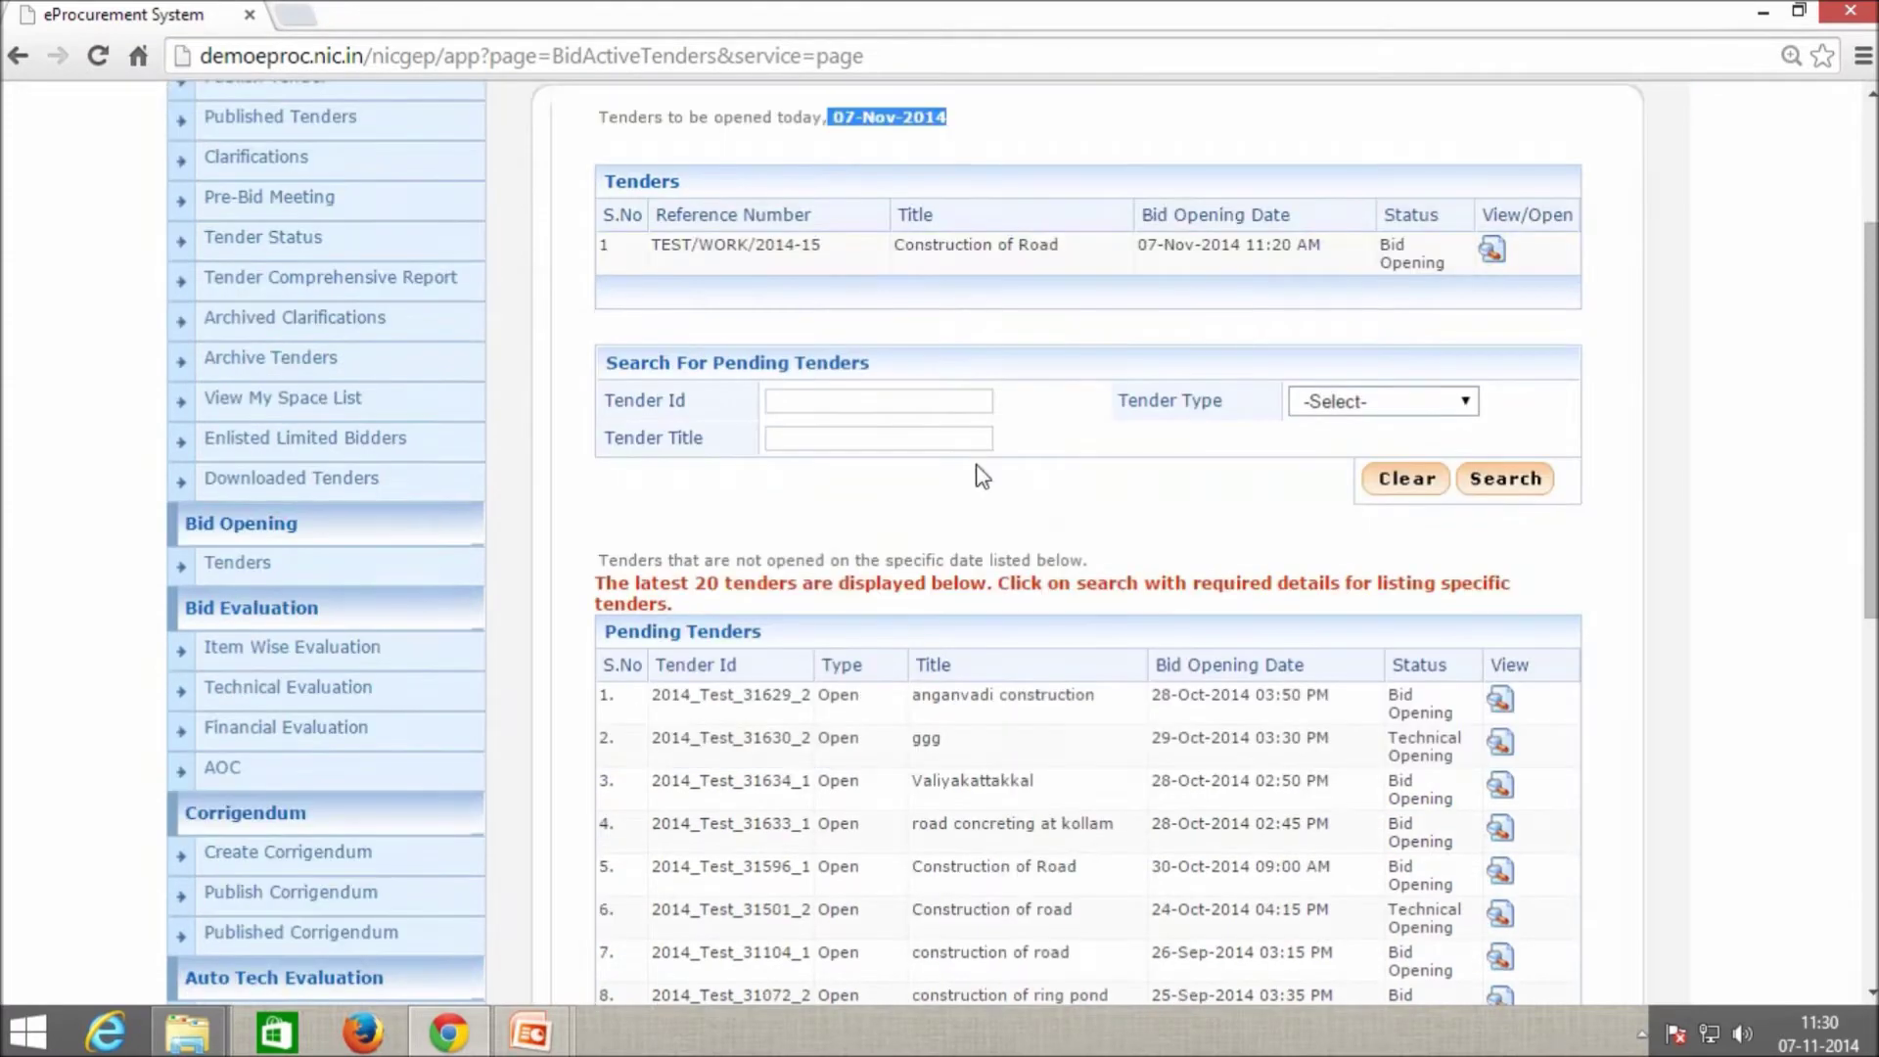
drag(619, 561, 1096, 561)
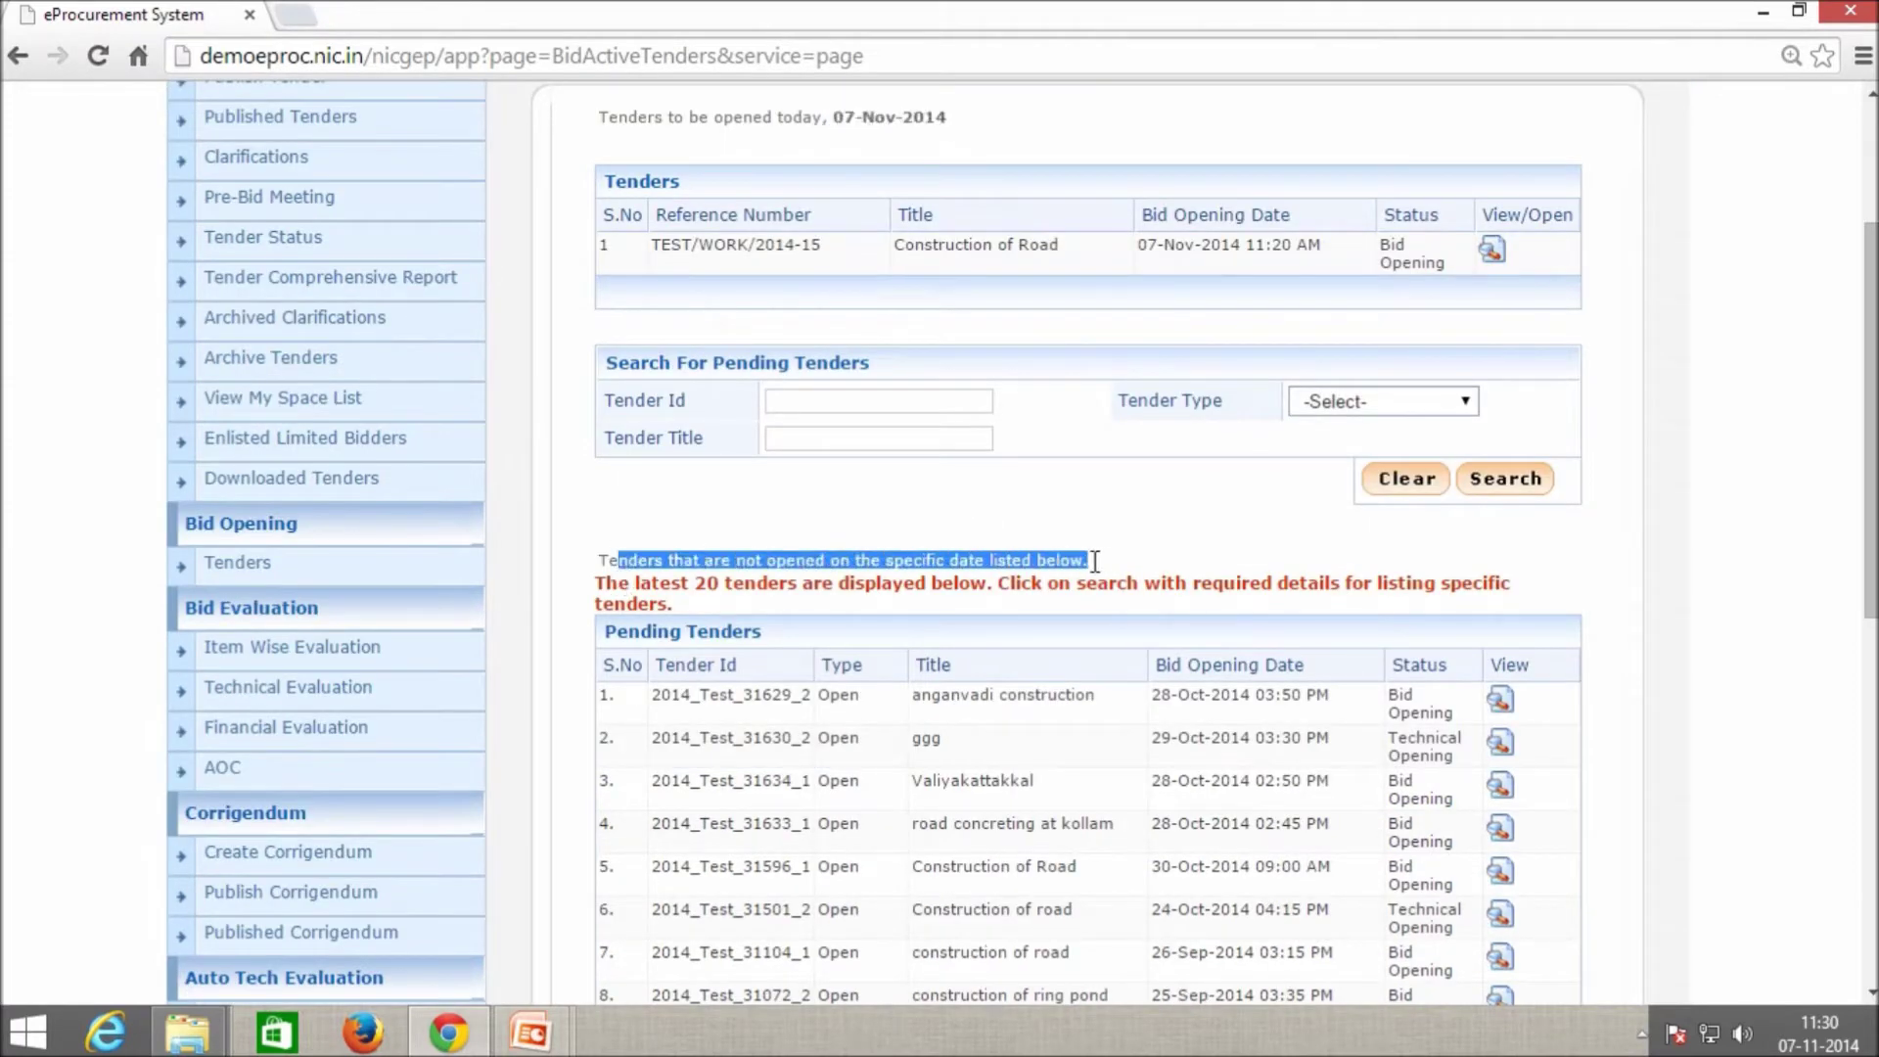
scroll(1157, 525, up, 4)
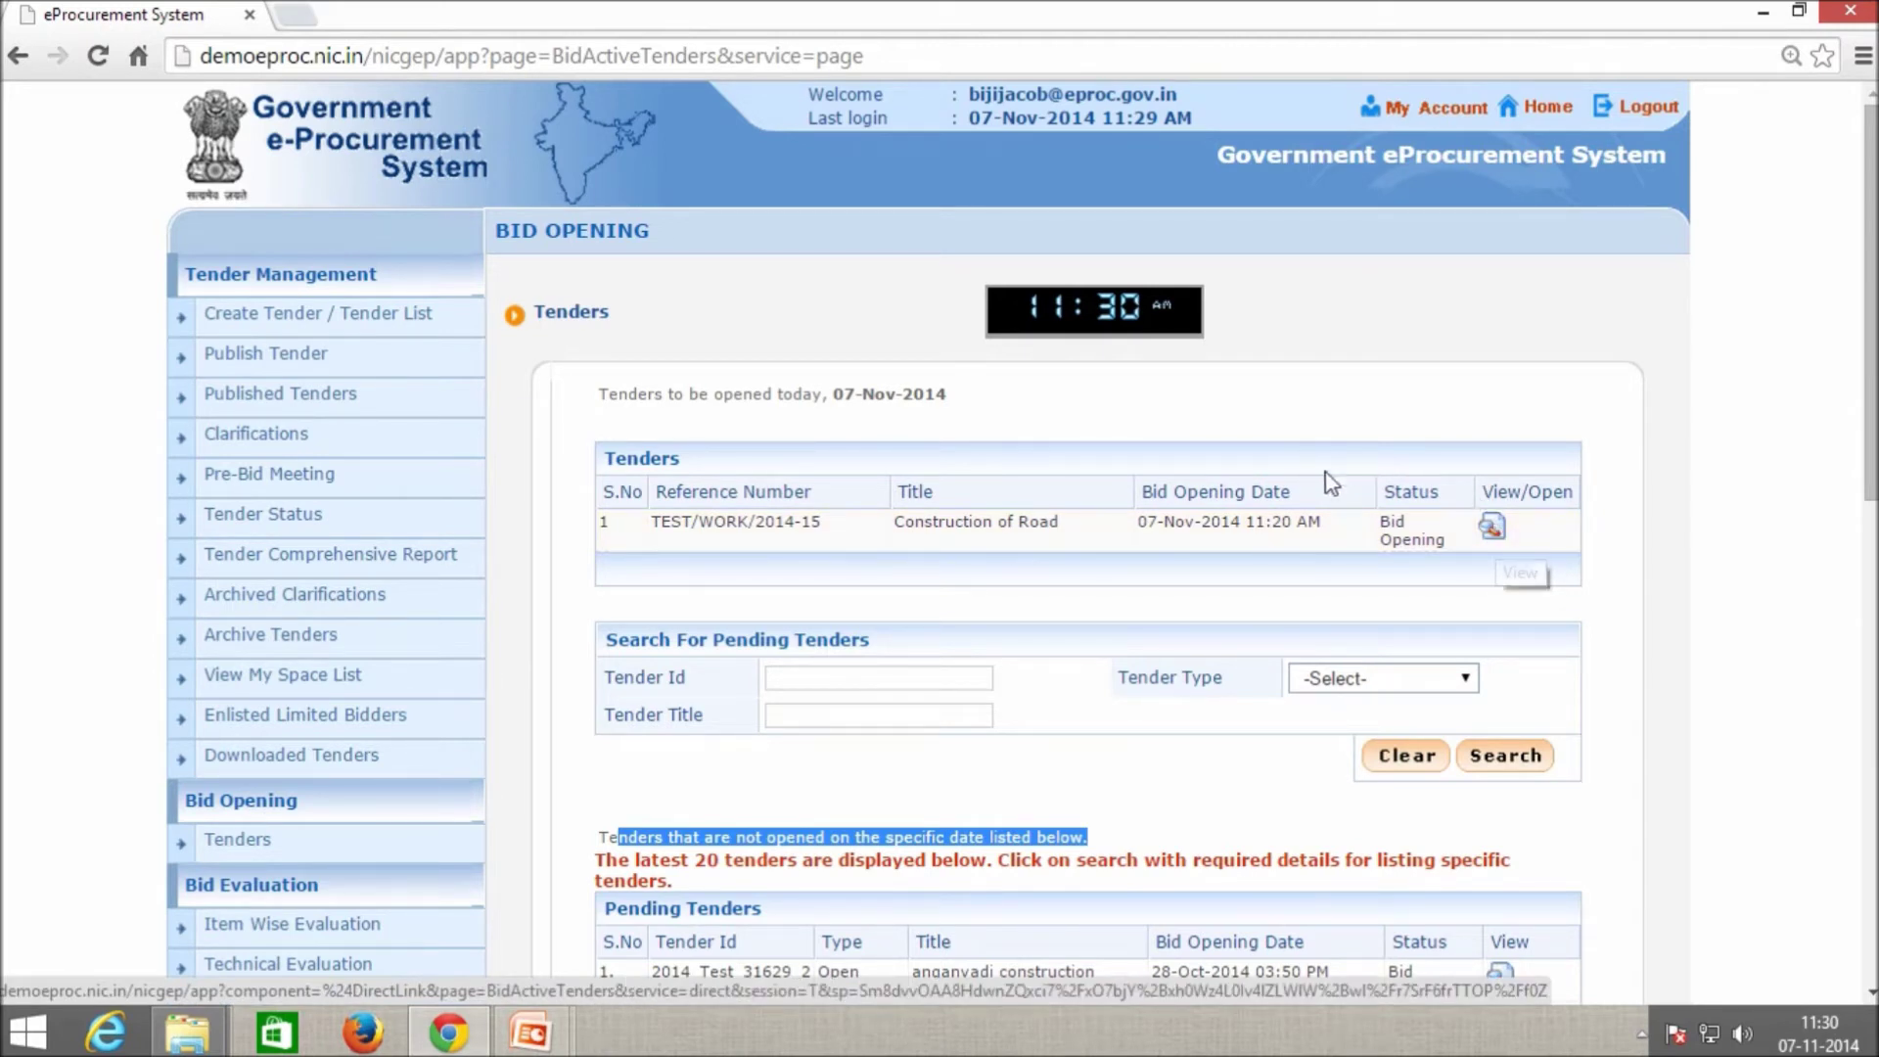
drag(1141, 529, 1347, 535)
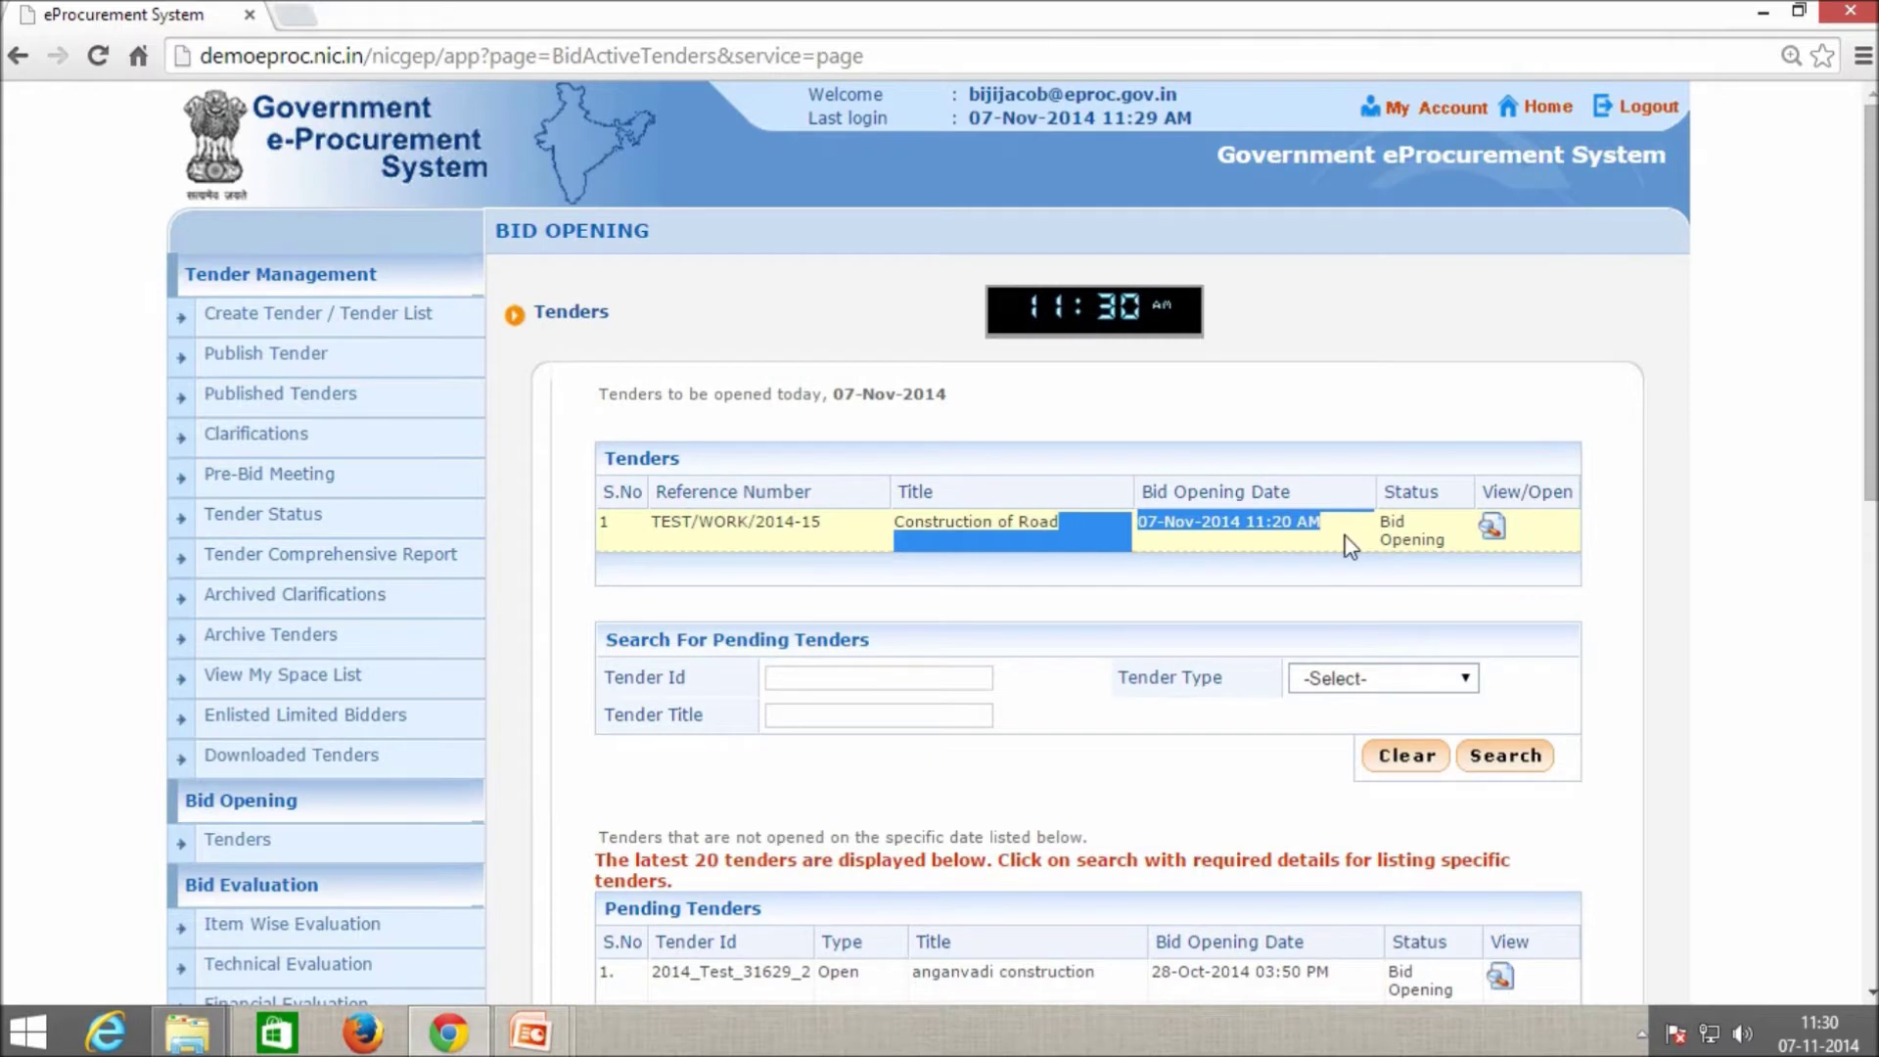
Open the Construction of Road tender and review its three bid openers.
click(1491, 528)
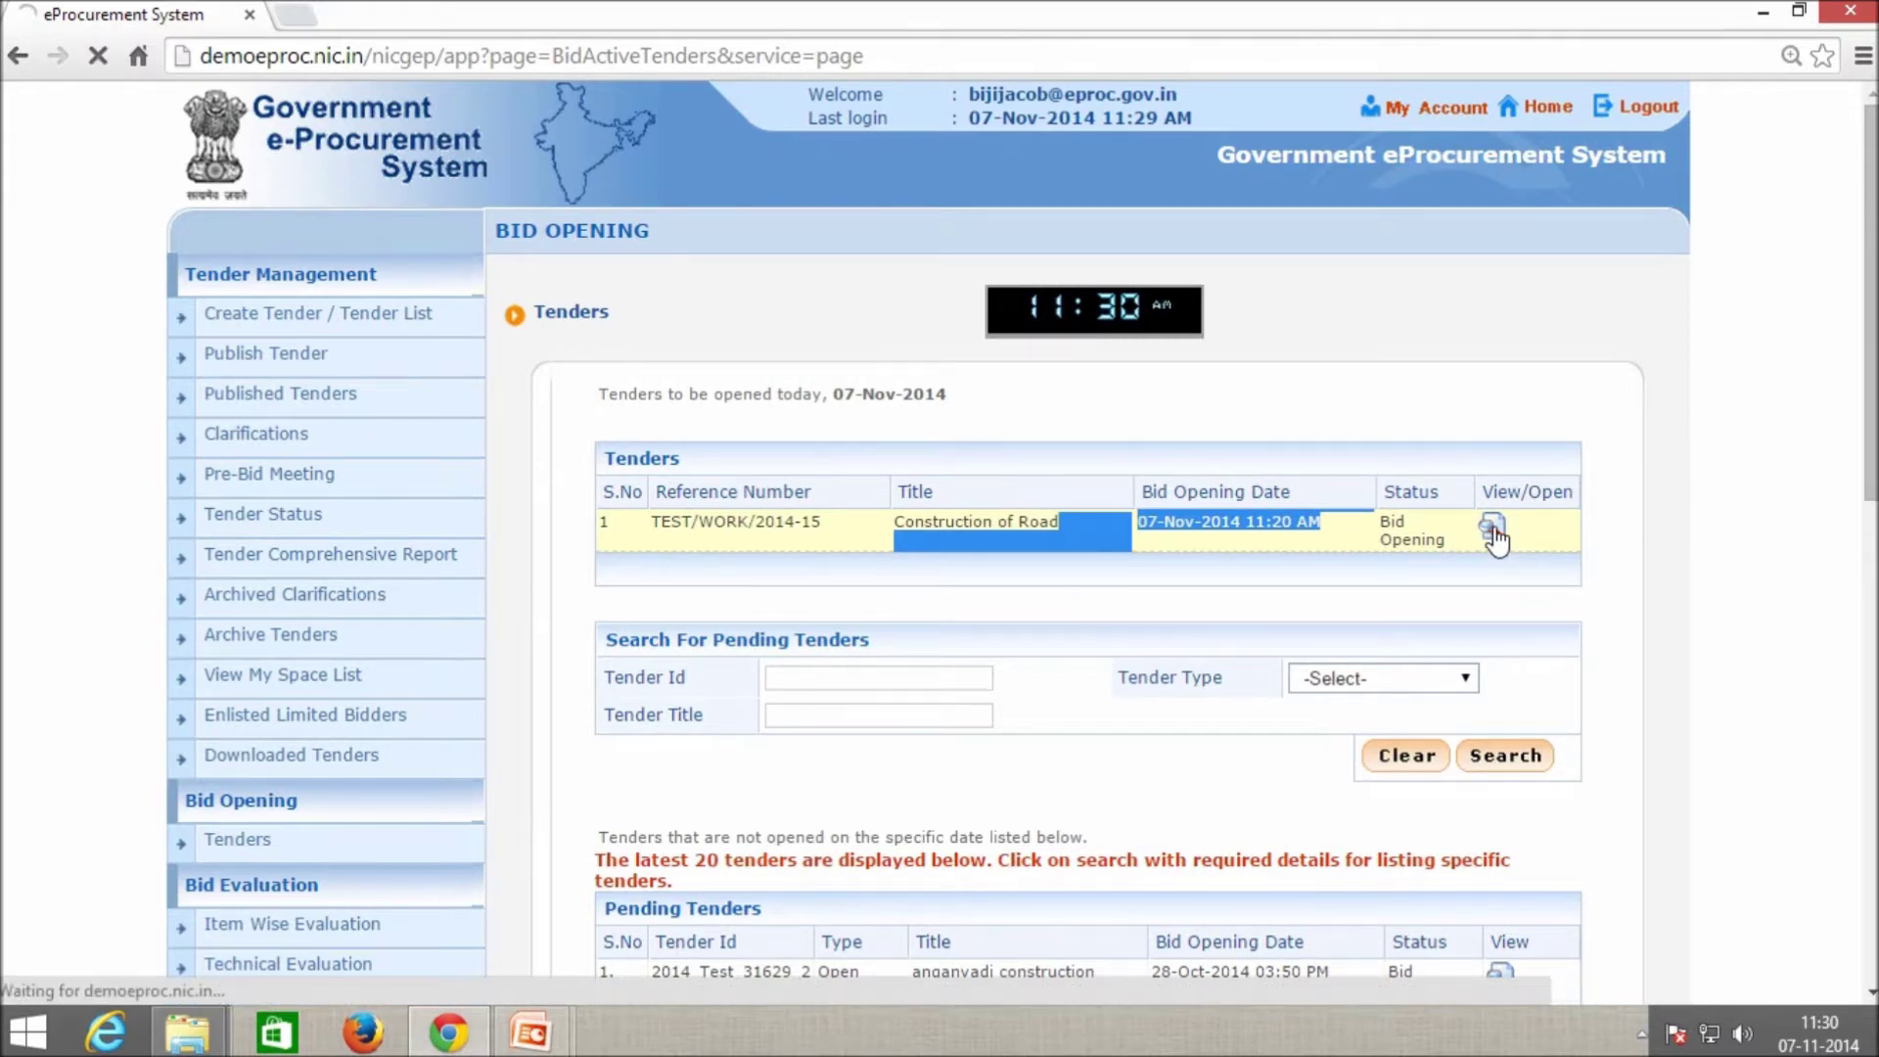
scroll(1546, 553, down, 2)
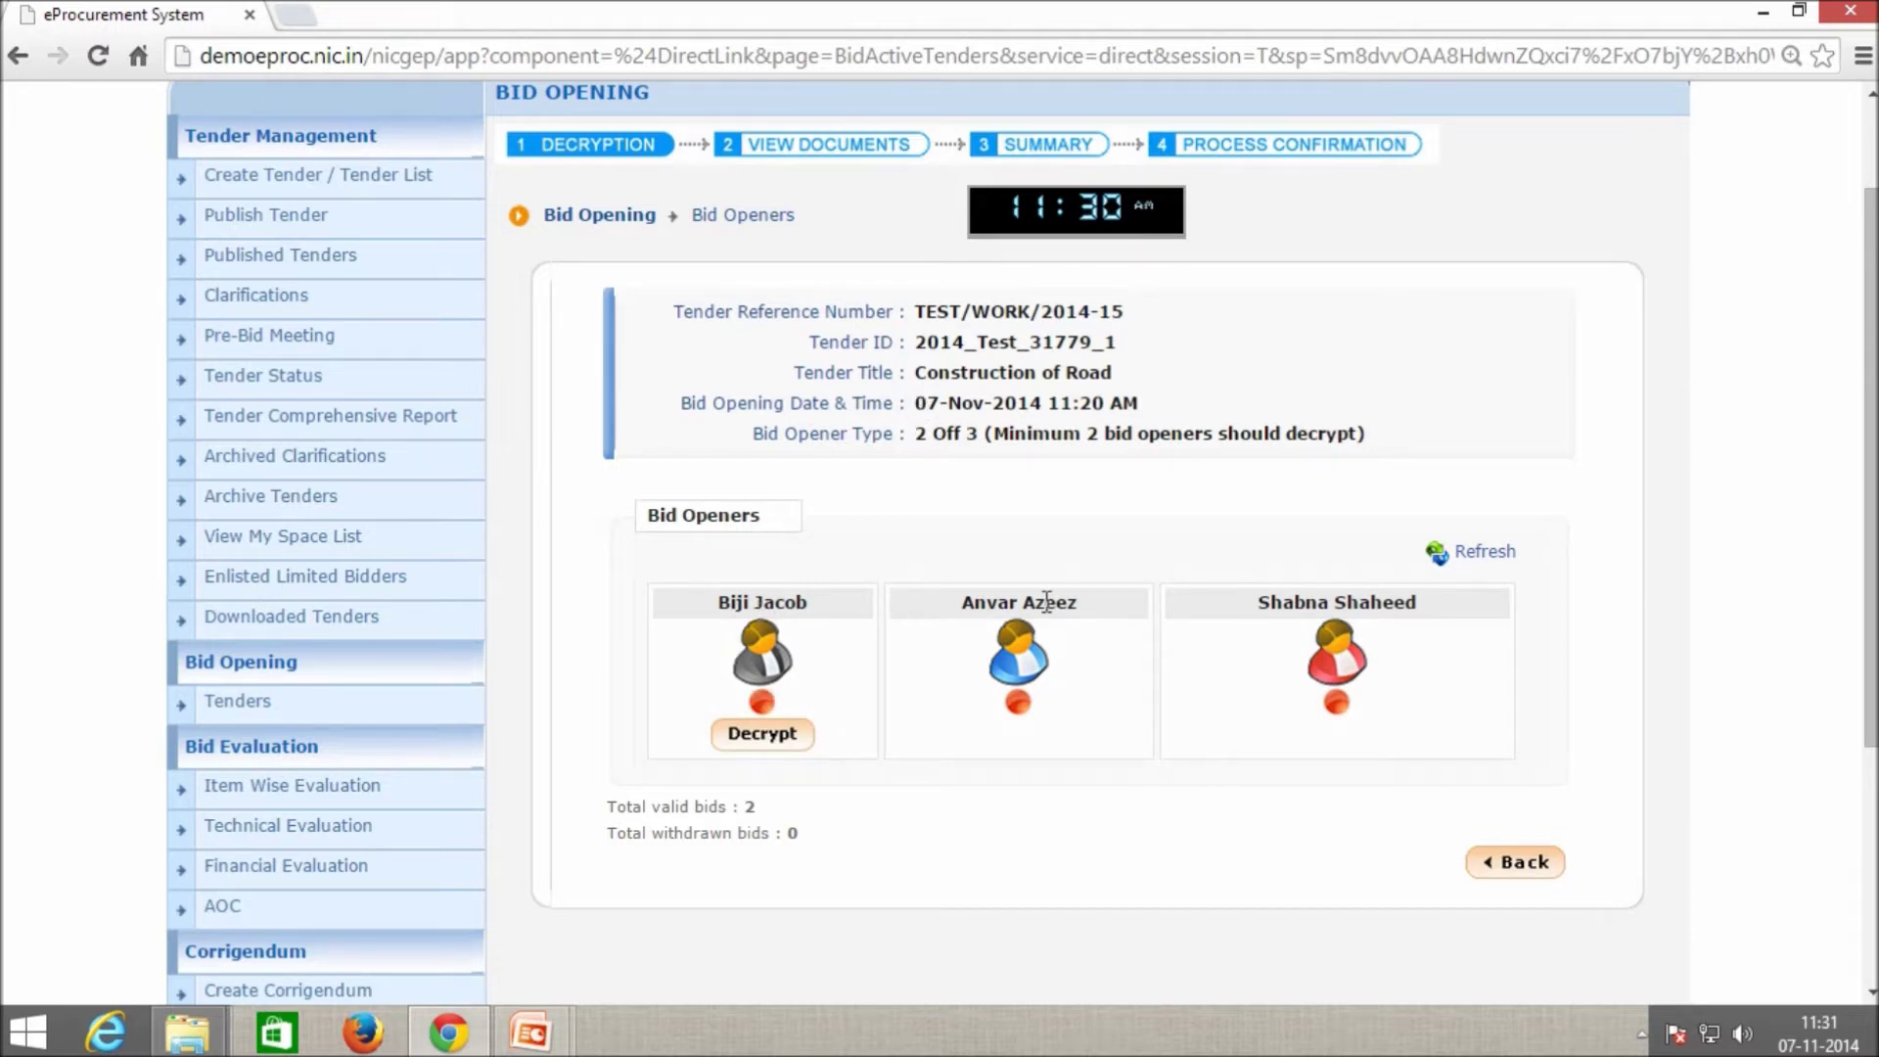
double_click(774, 599)
double_click(1028, 602)
double_click(1297, 599)
double_click(986, 594)
double_click(1274, 599)
Start decryption of the tender's bids from the Bid Openers page.
scroll(980, 723, down, 1)
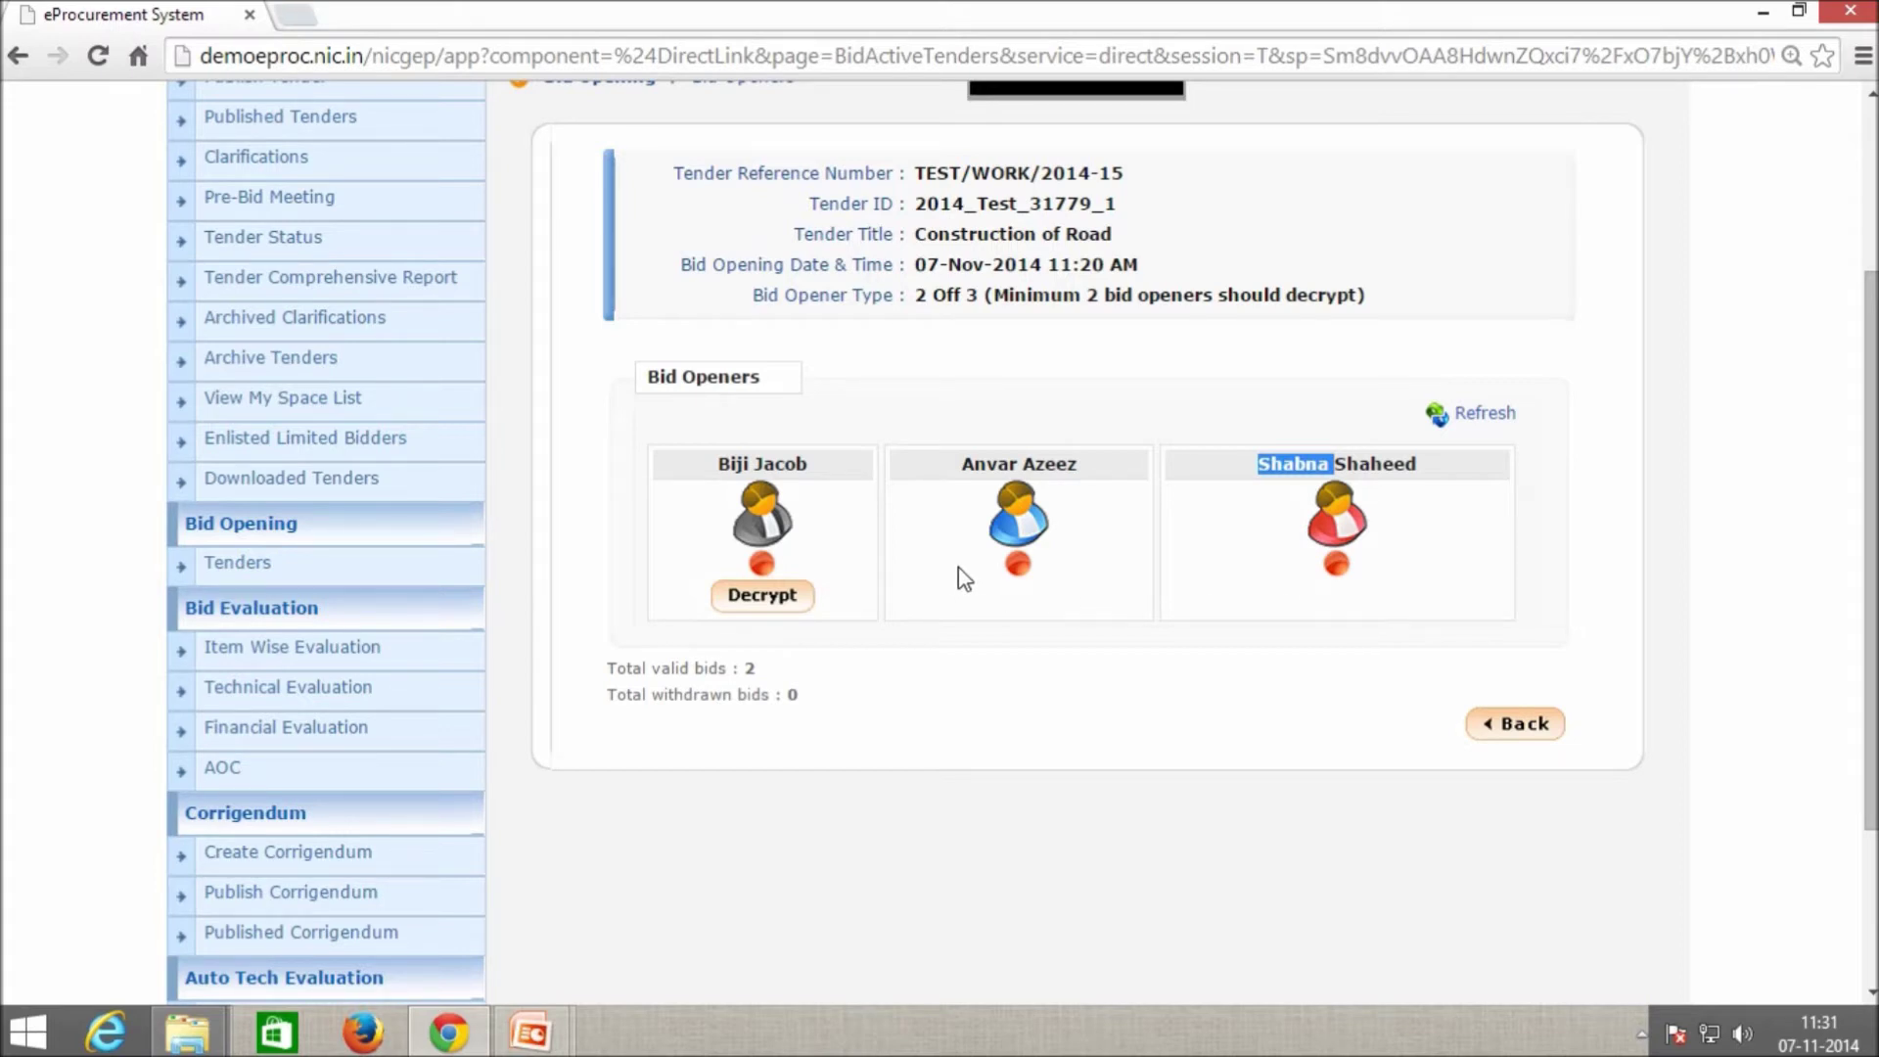
click(783, 597)
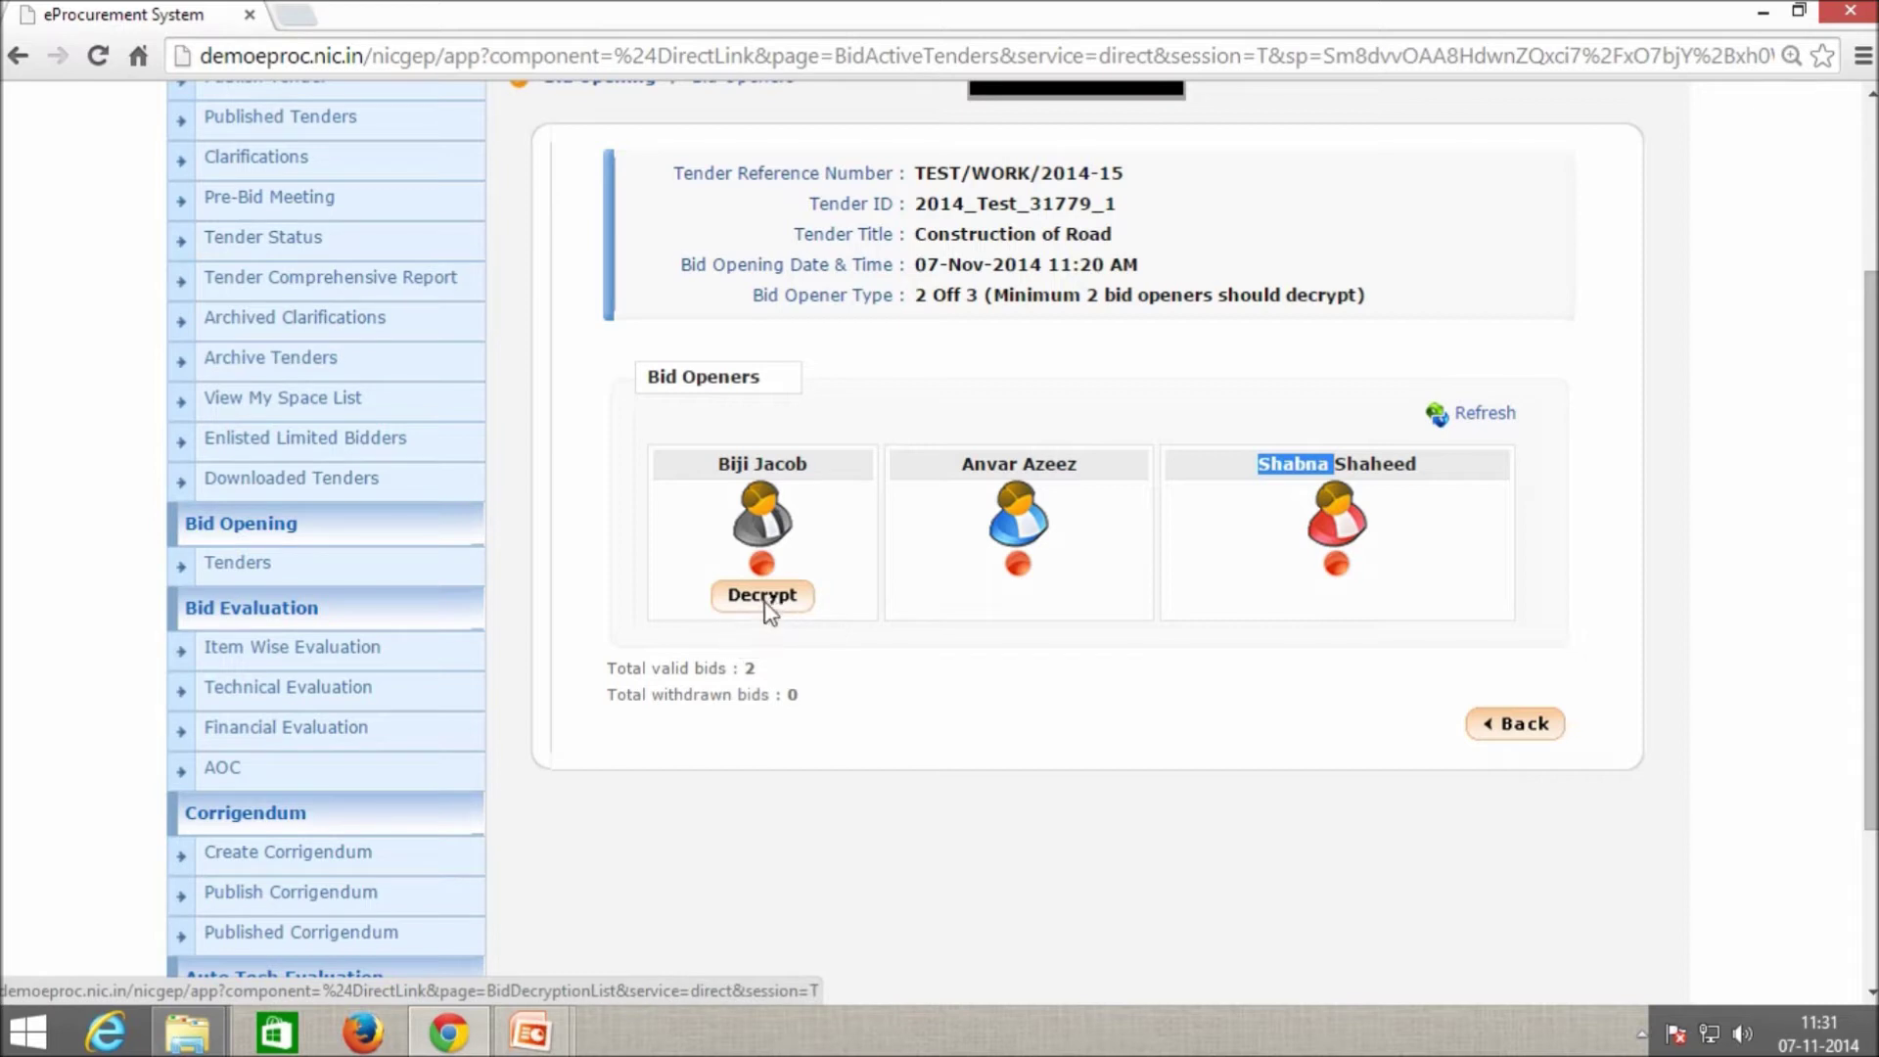
click(764, 596)
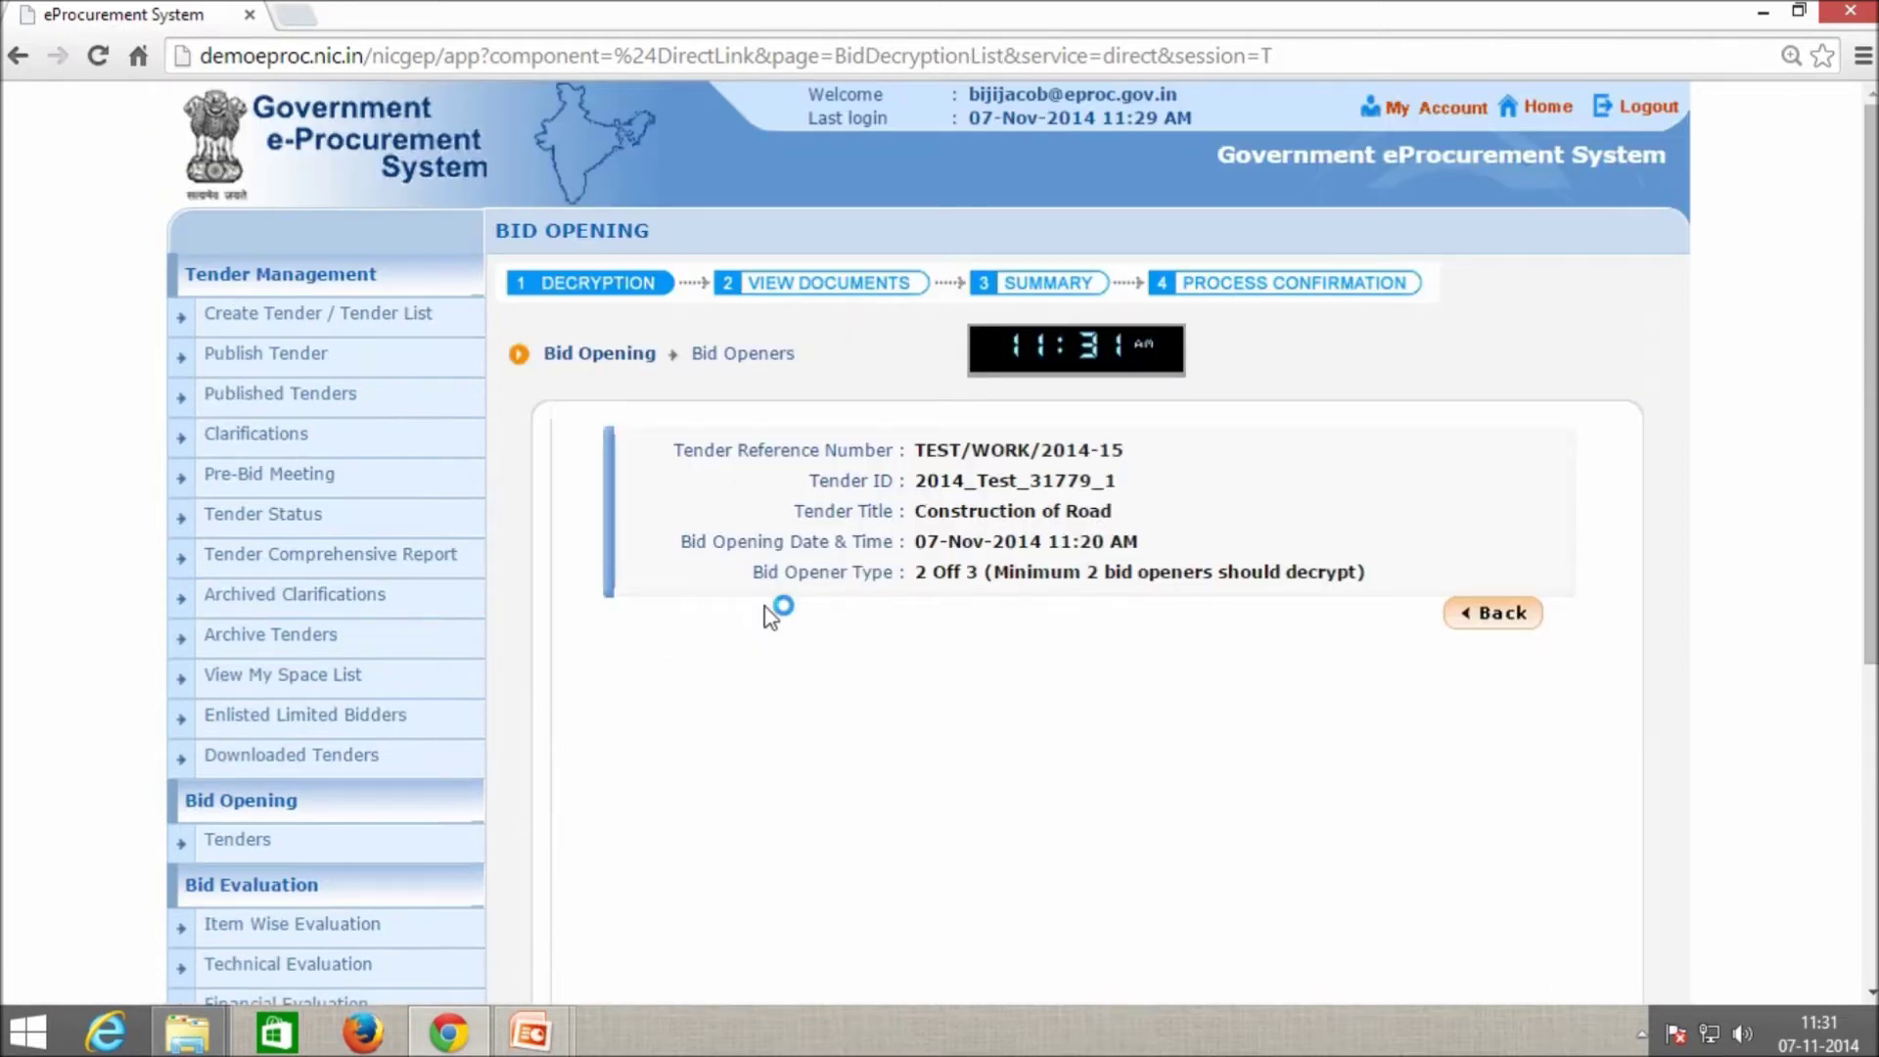
Run the decryption applet and decrypt bids 21036 and 21037 using the DSC PIN.
scroll(1204, 654, down, 1)
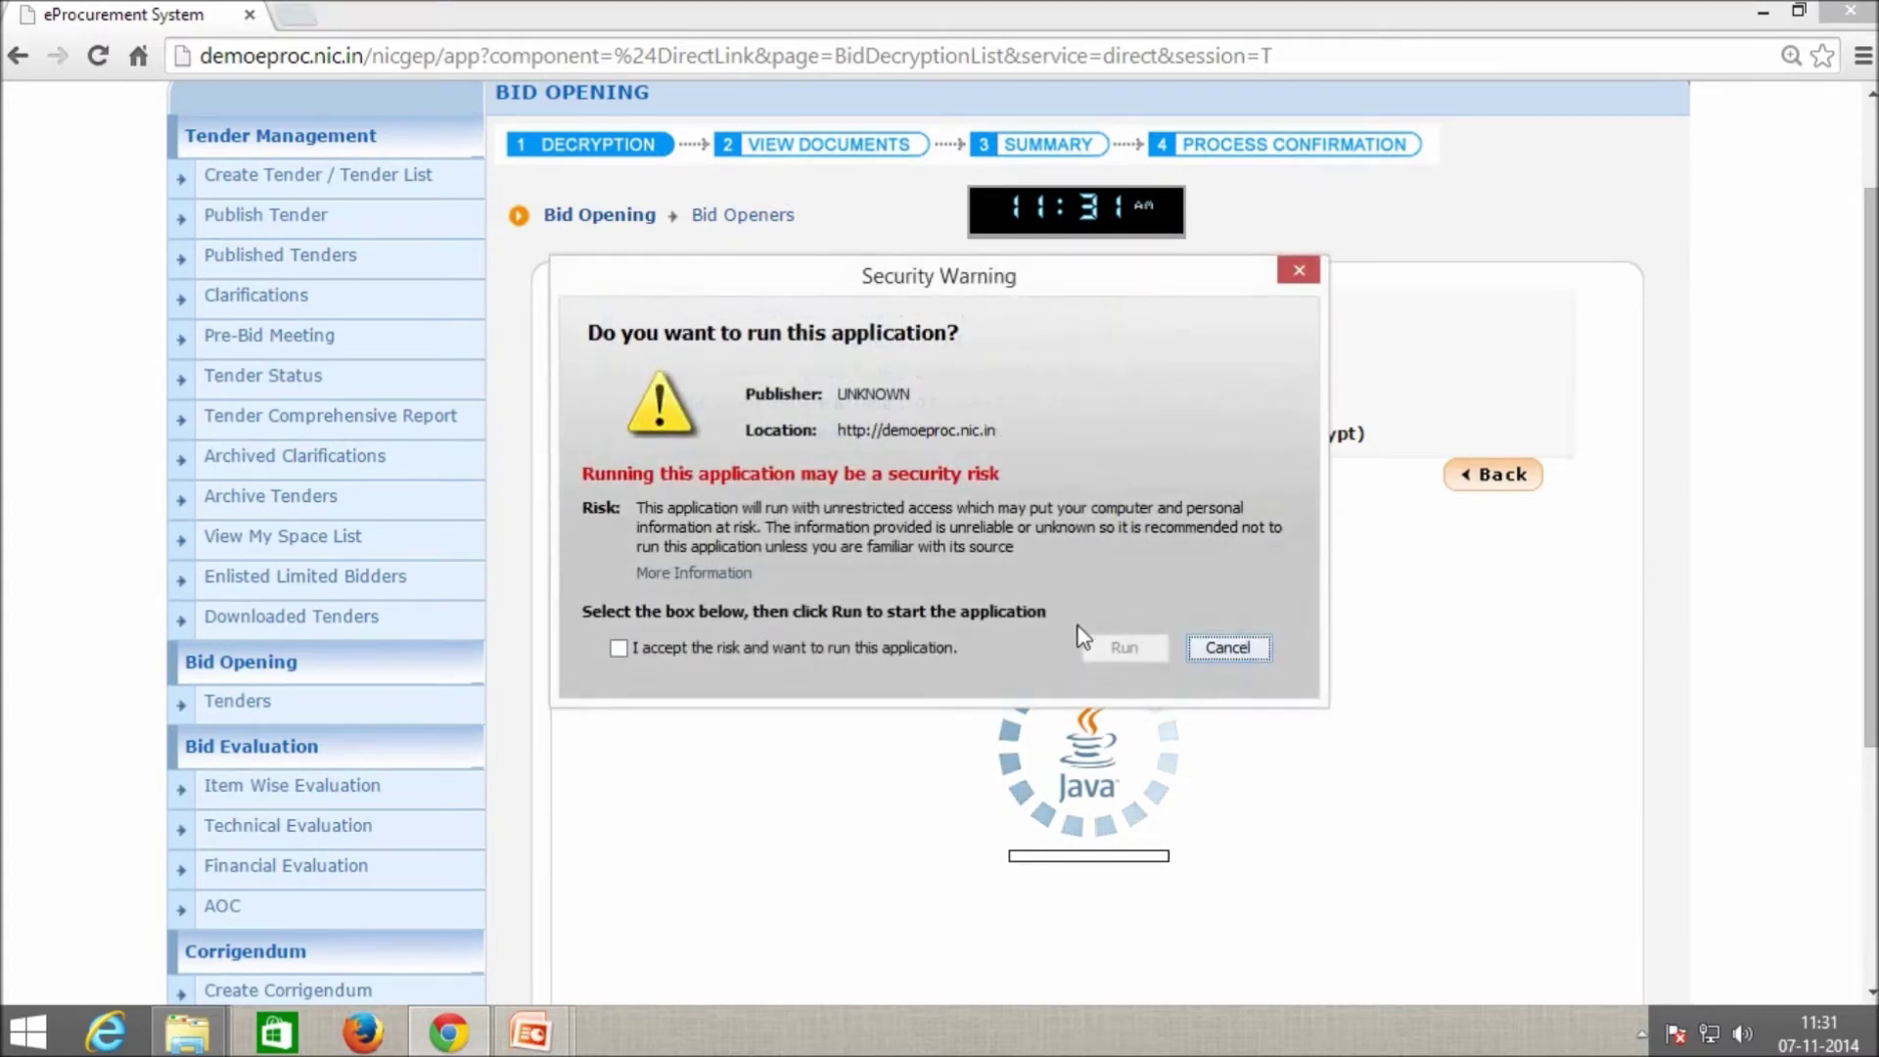
click(906, 650)
click(1124, 650)
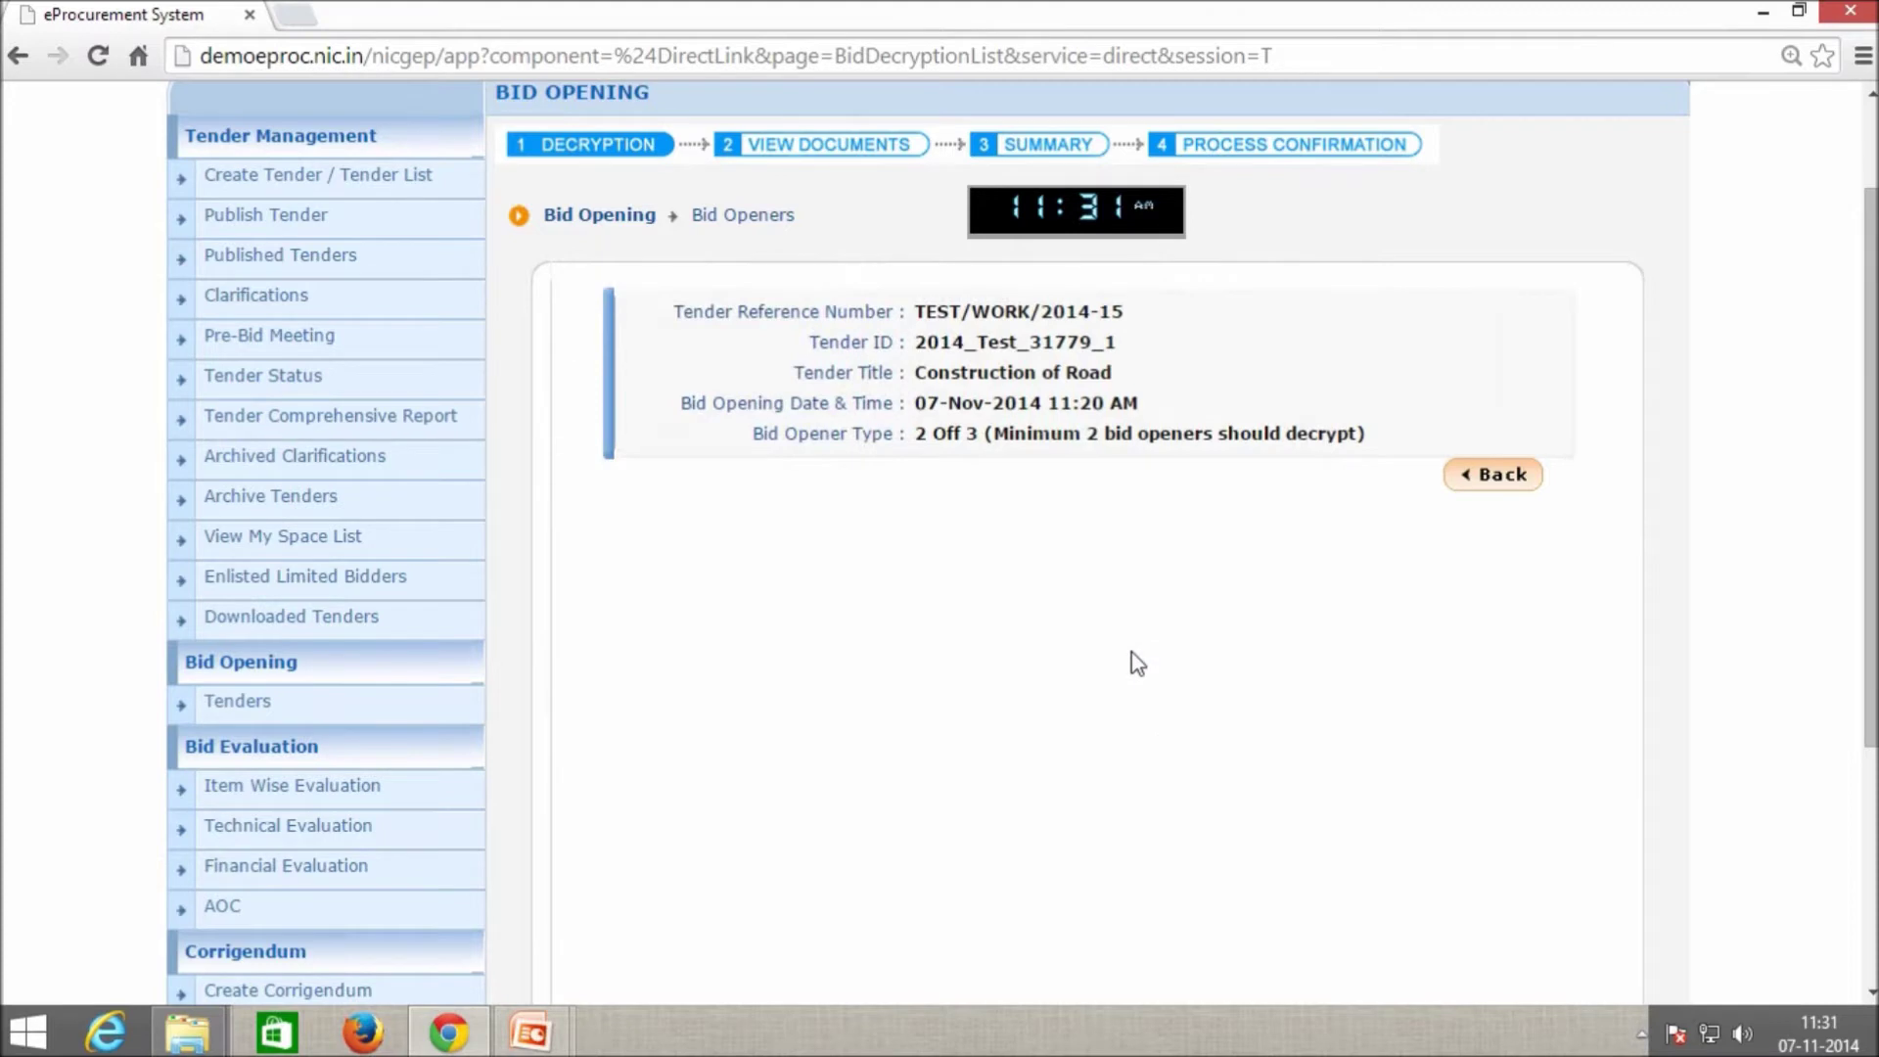
scroll(1138, 664, down, 2)
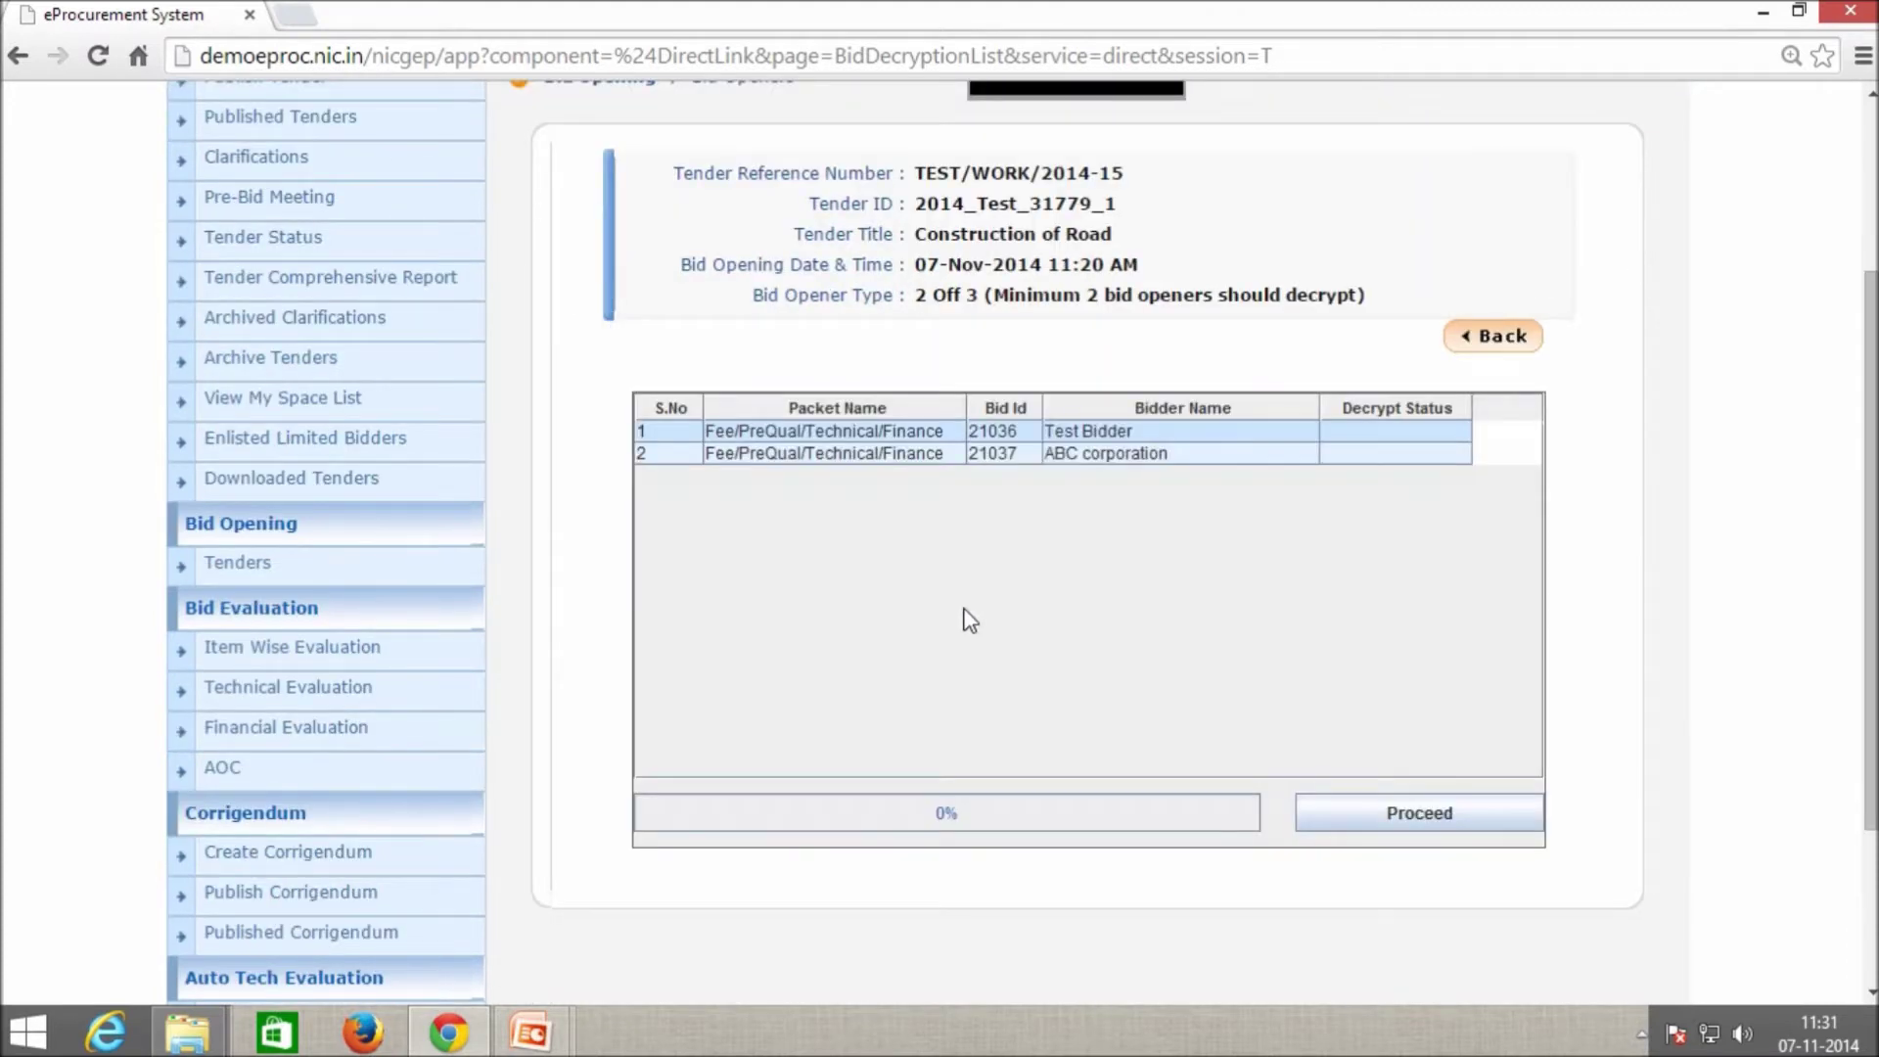
click(1426, 812)
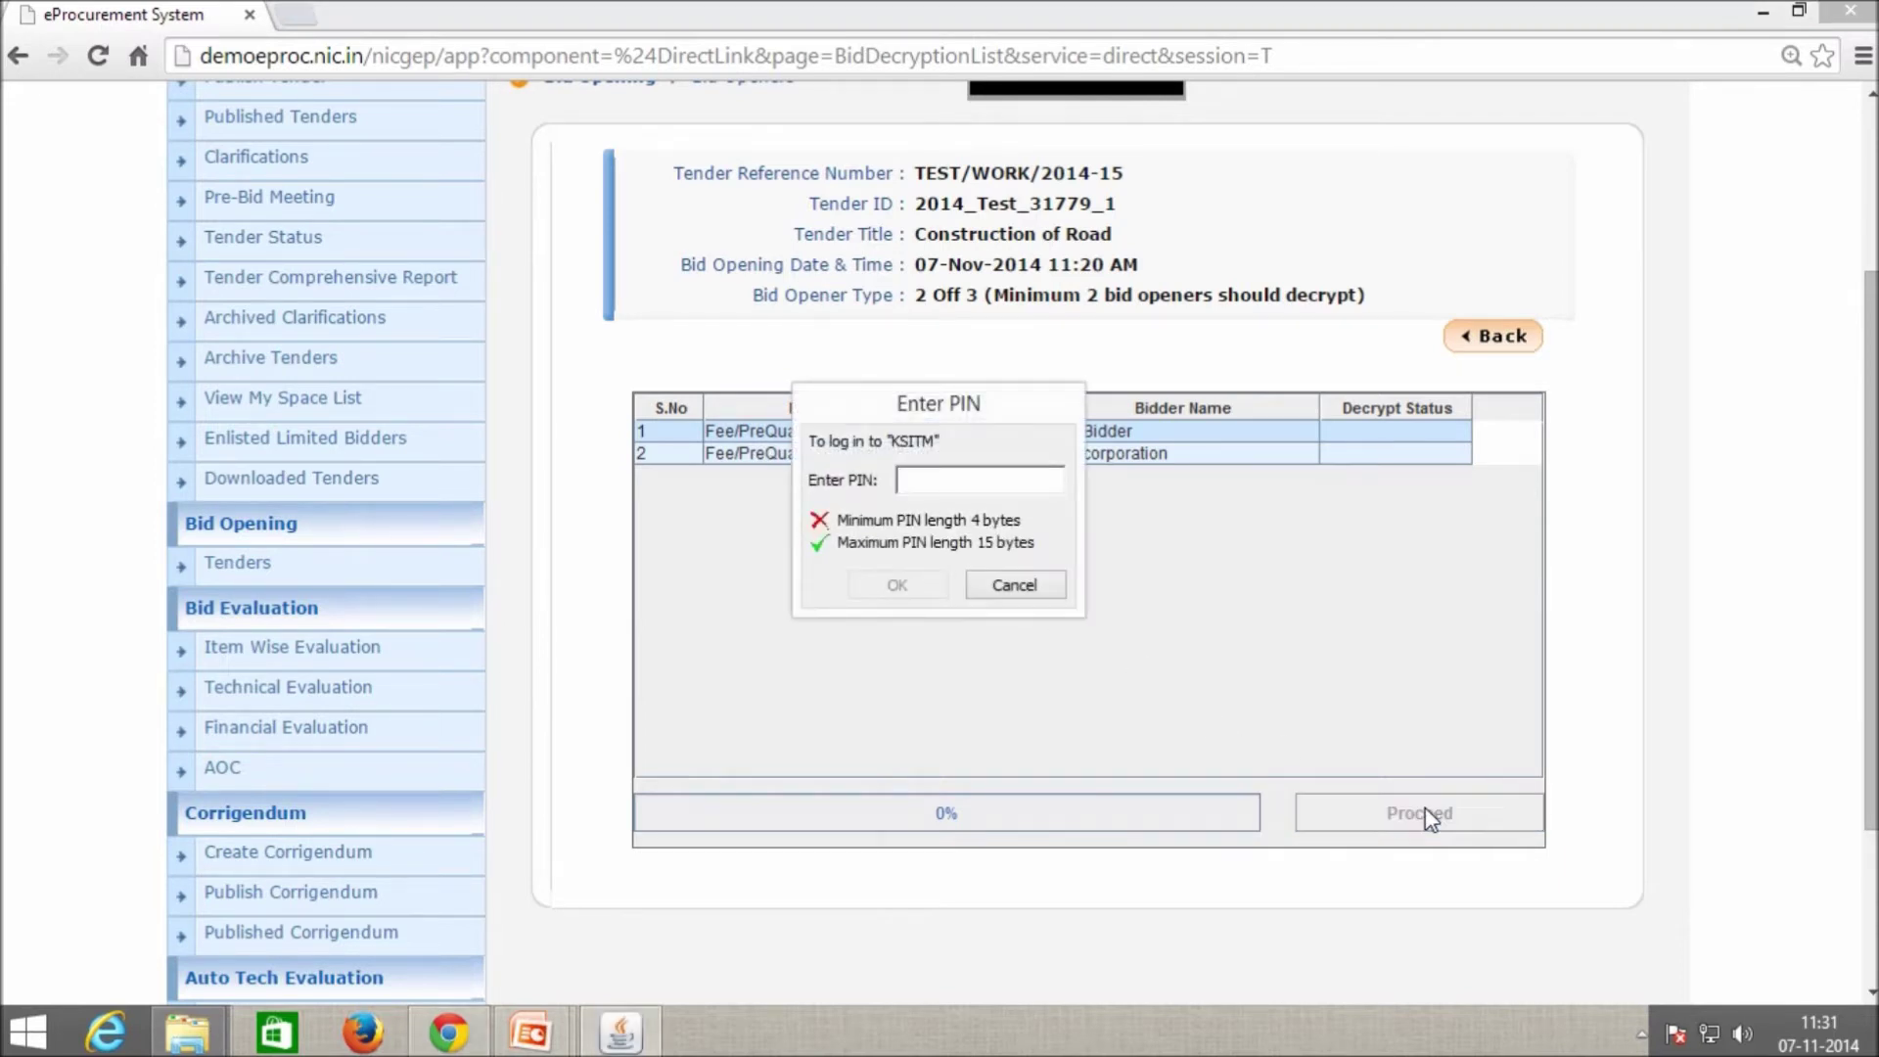
text(*)
key(Return)
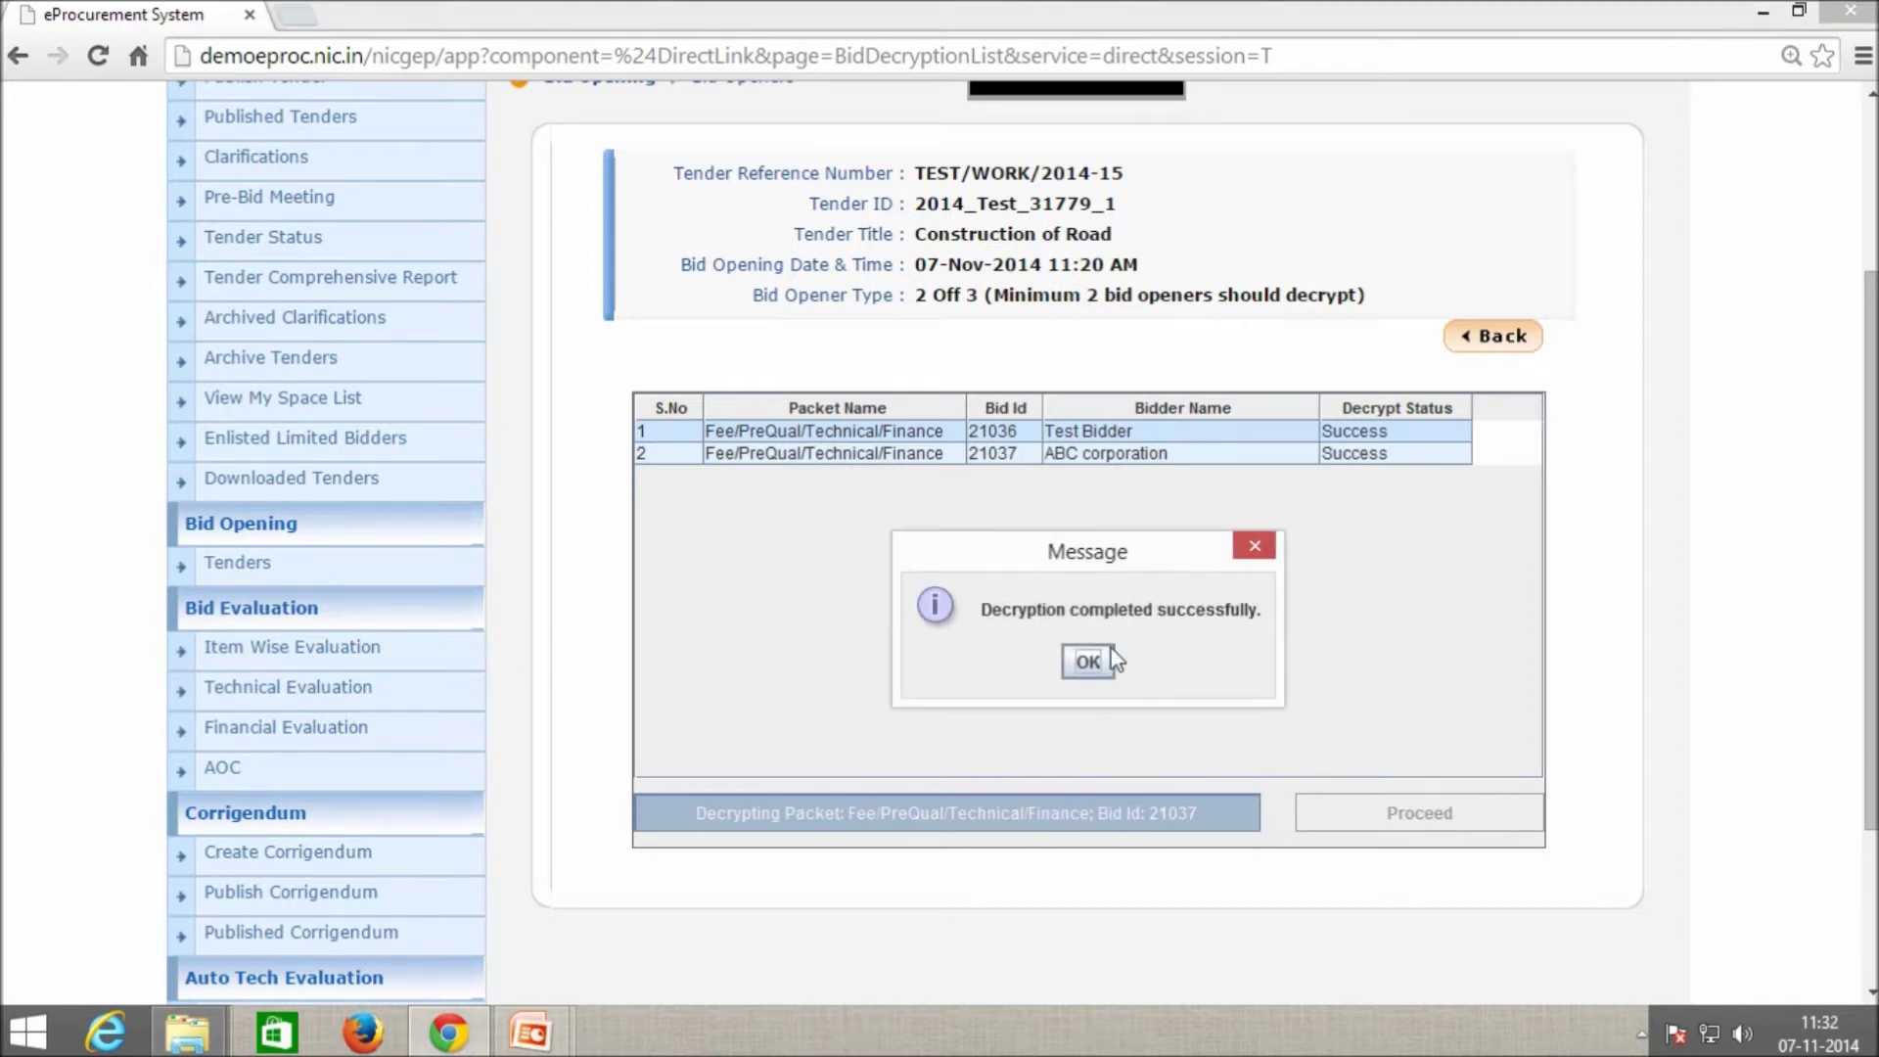
click(1089, 665)
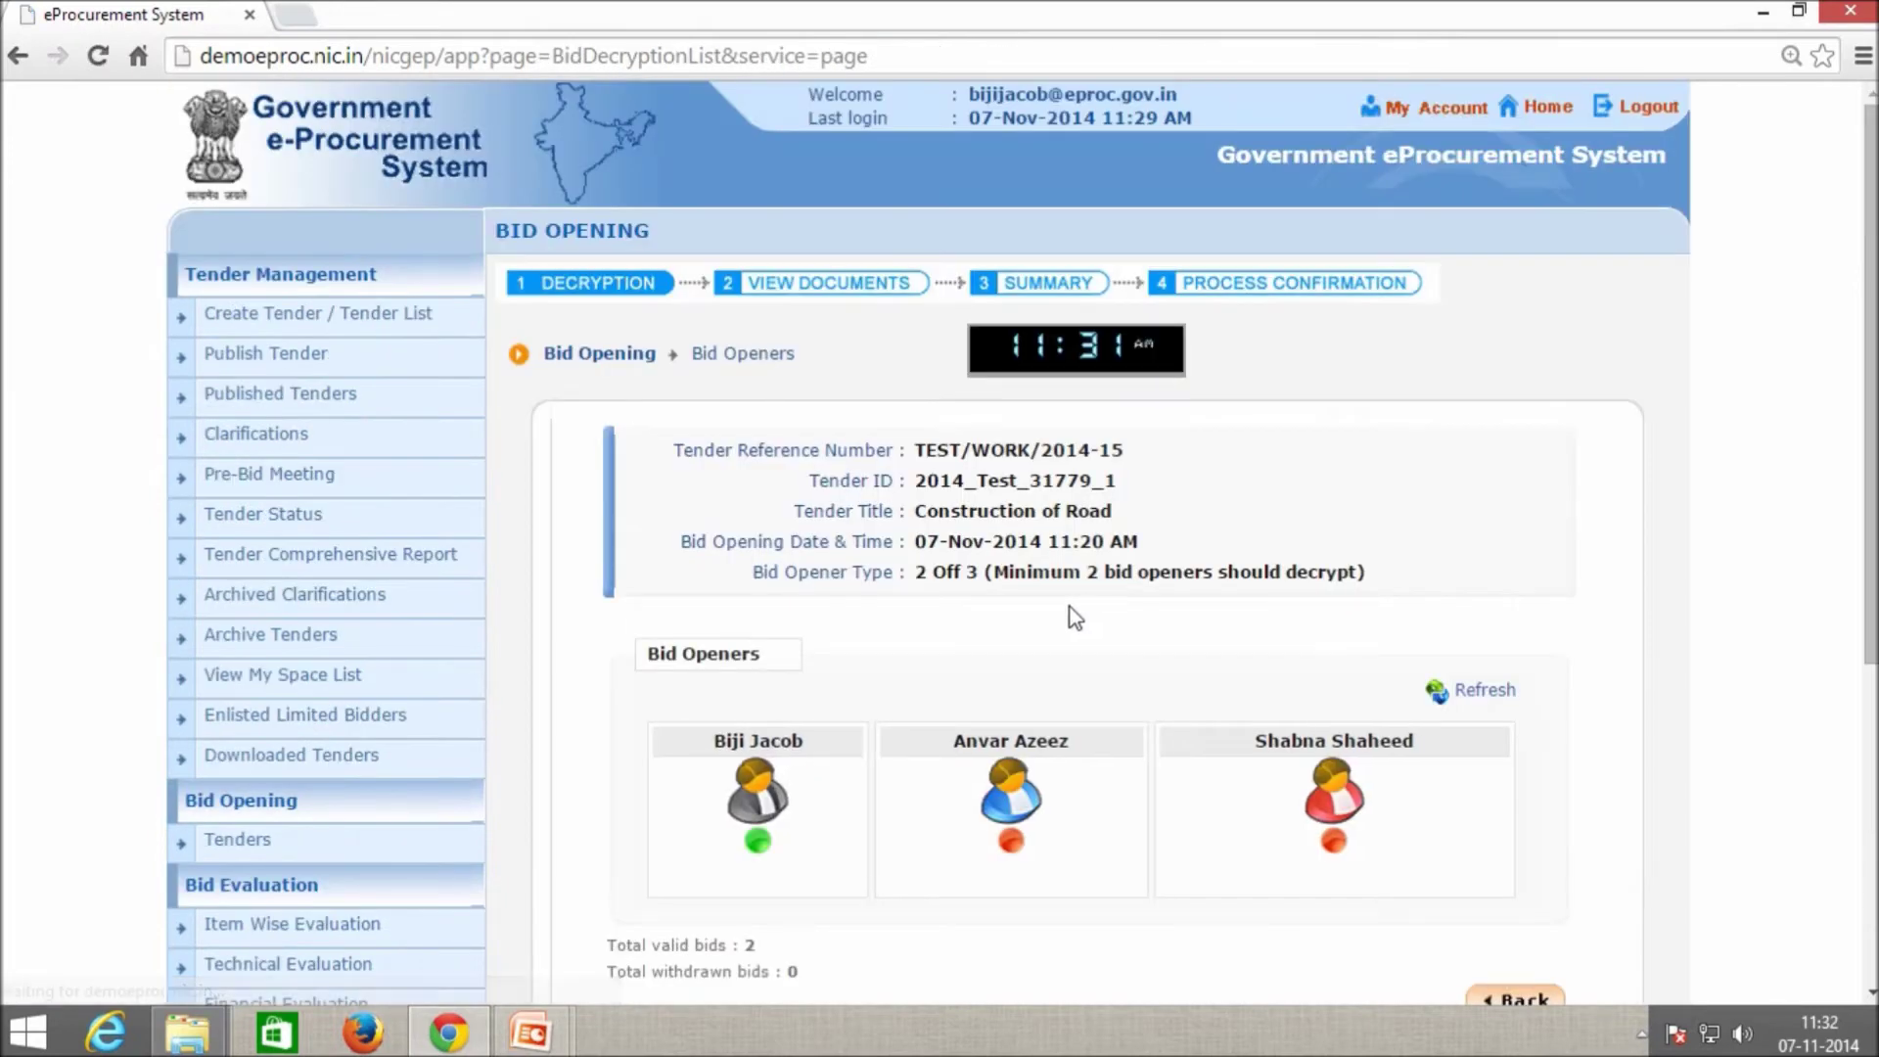
scroll(1076, 617, down, 3)
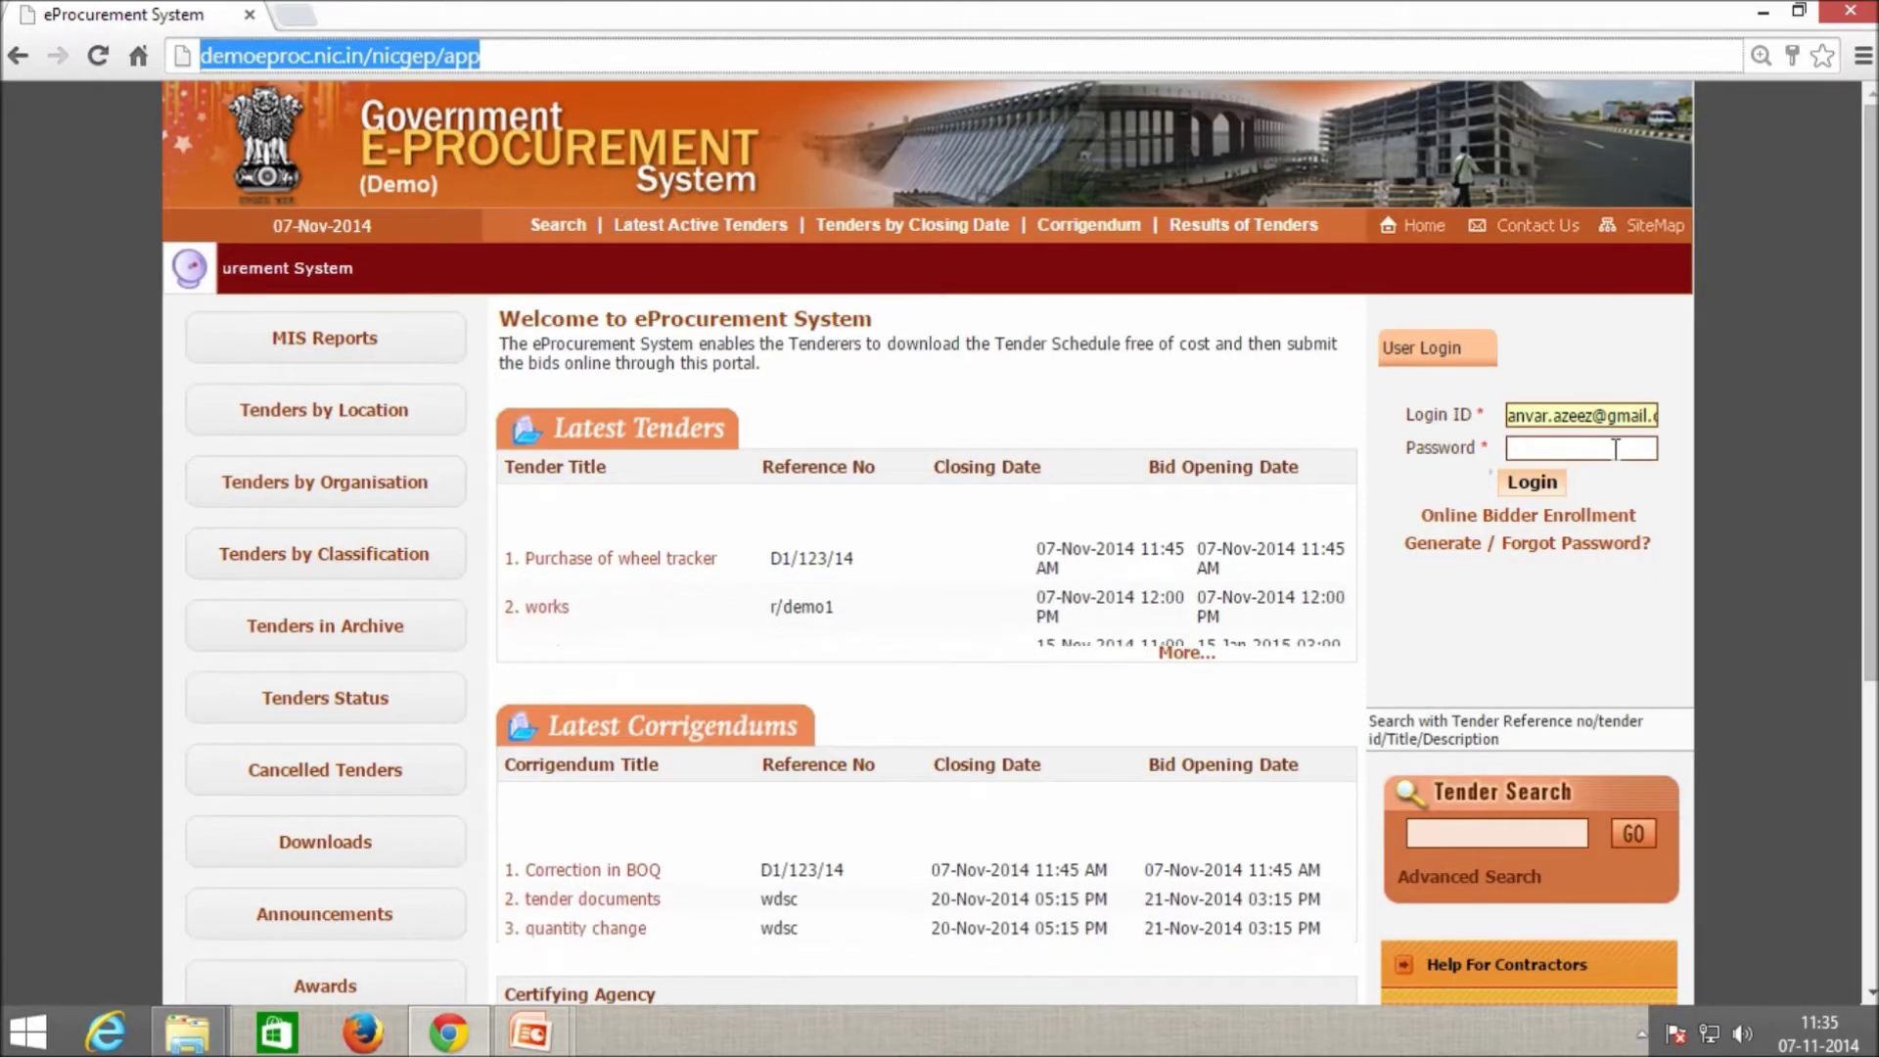
Log in as the second bid opener with password and certificate PIN.
click(1613, 450)
text(a********)
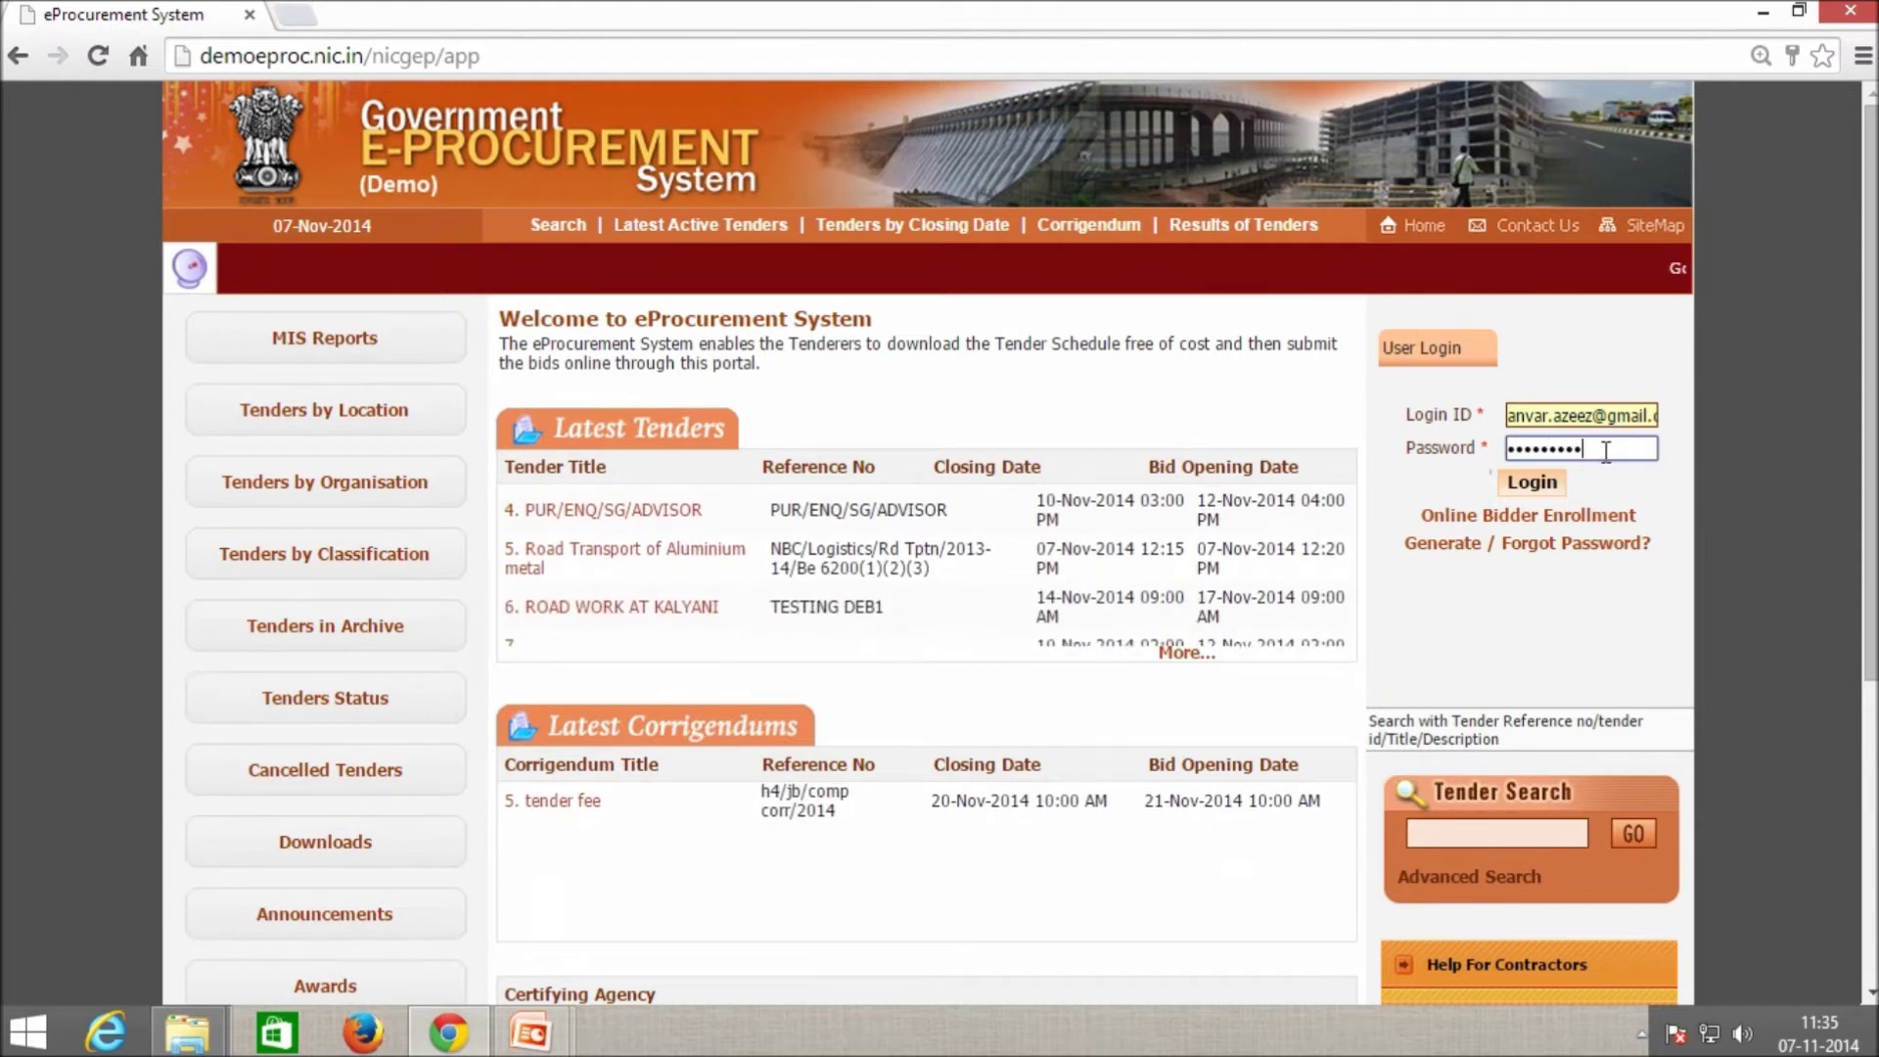
click(1552, 484)
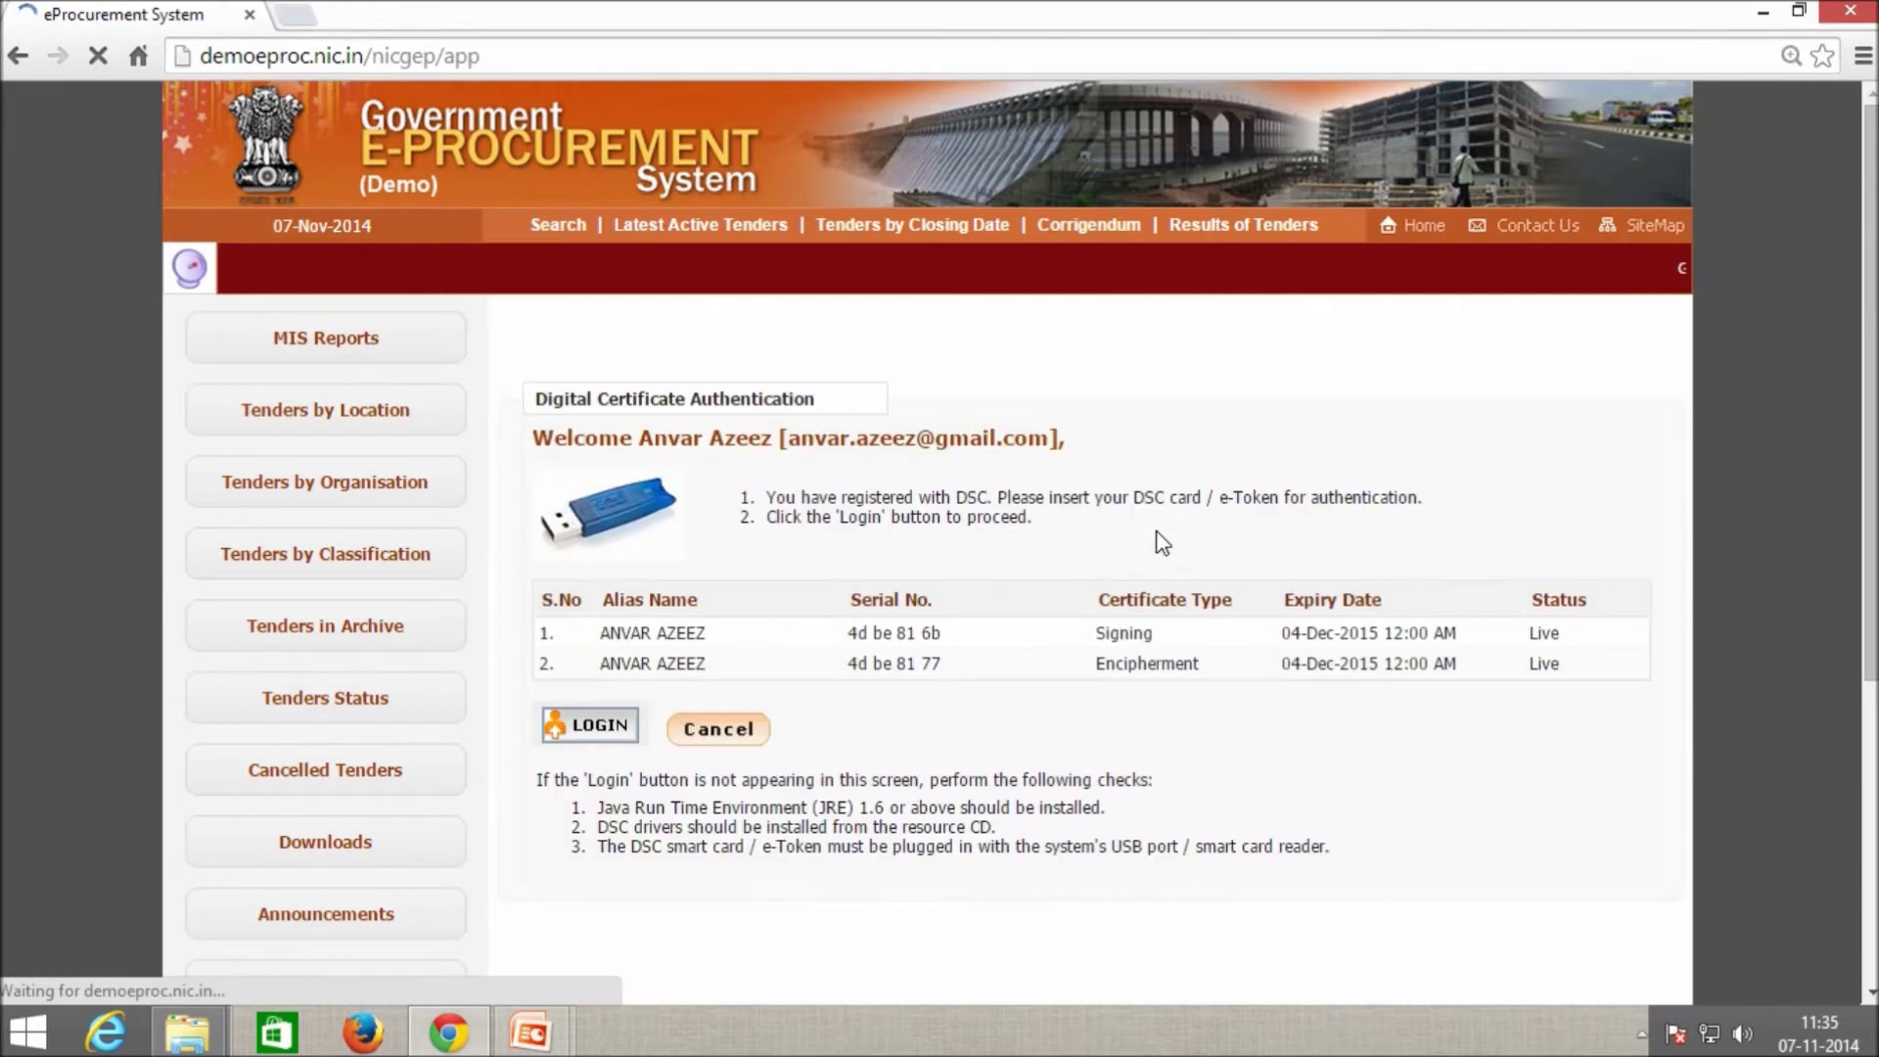
click(600, 726)
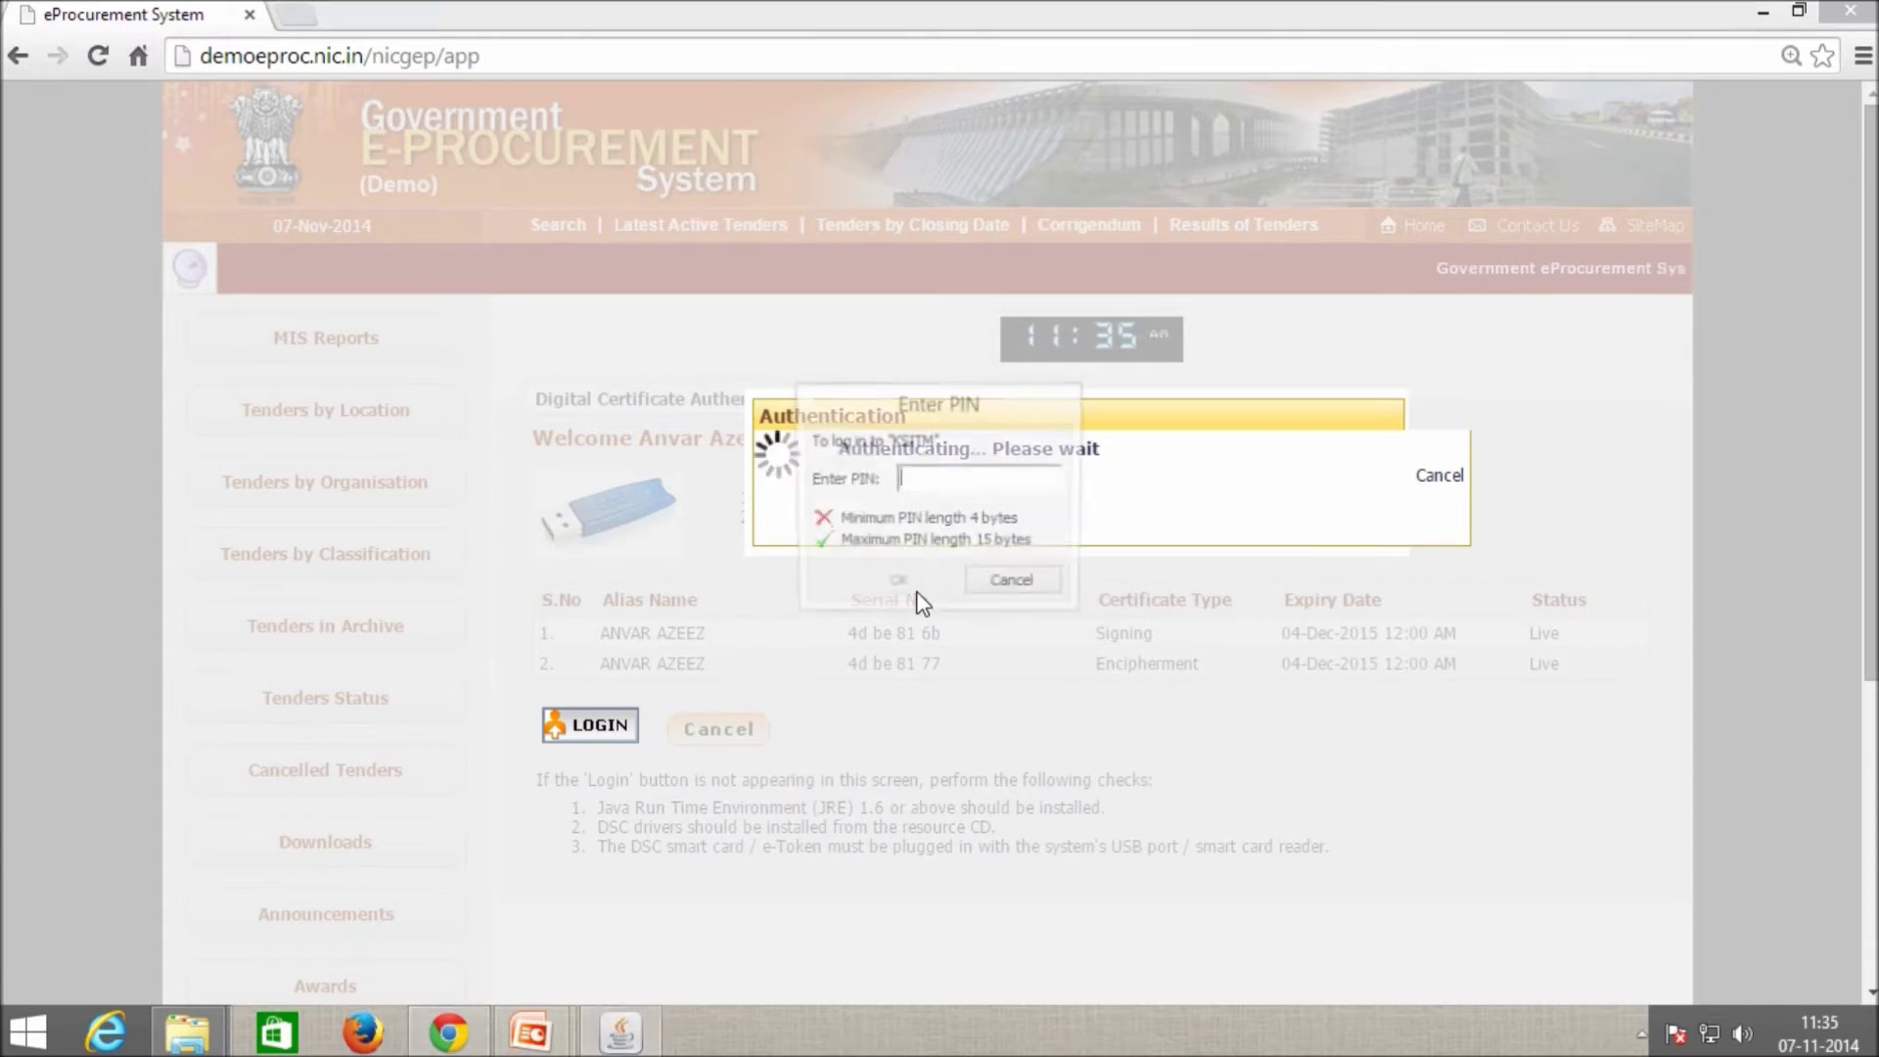
text(****)
click(918, 590)
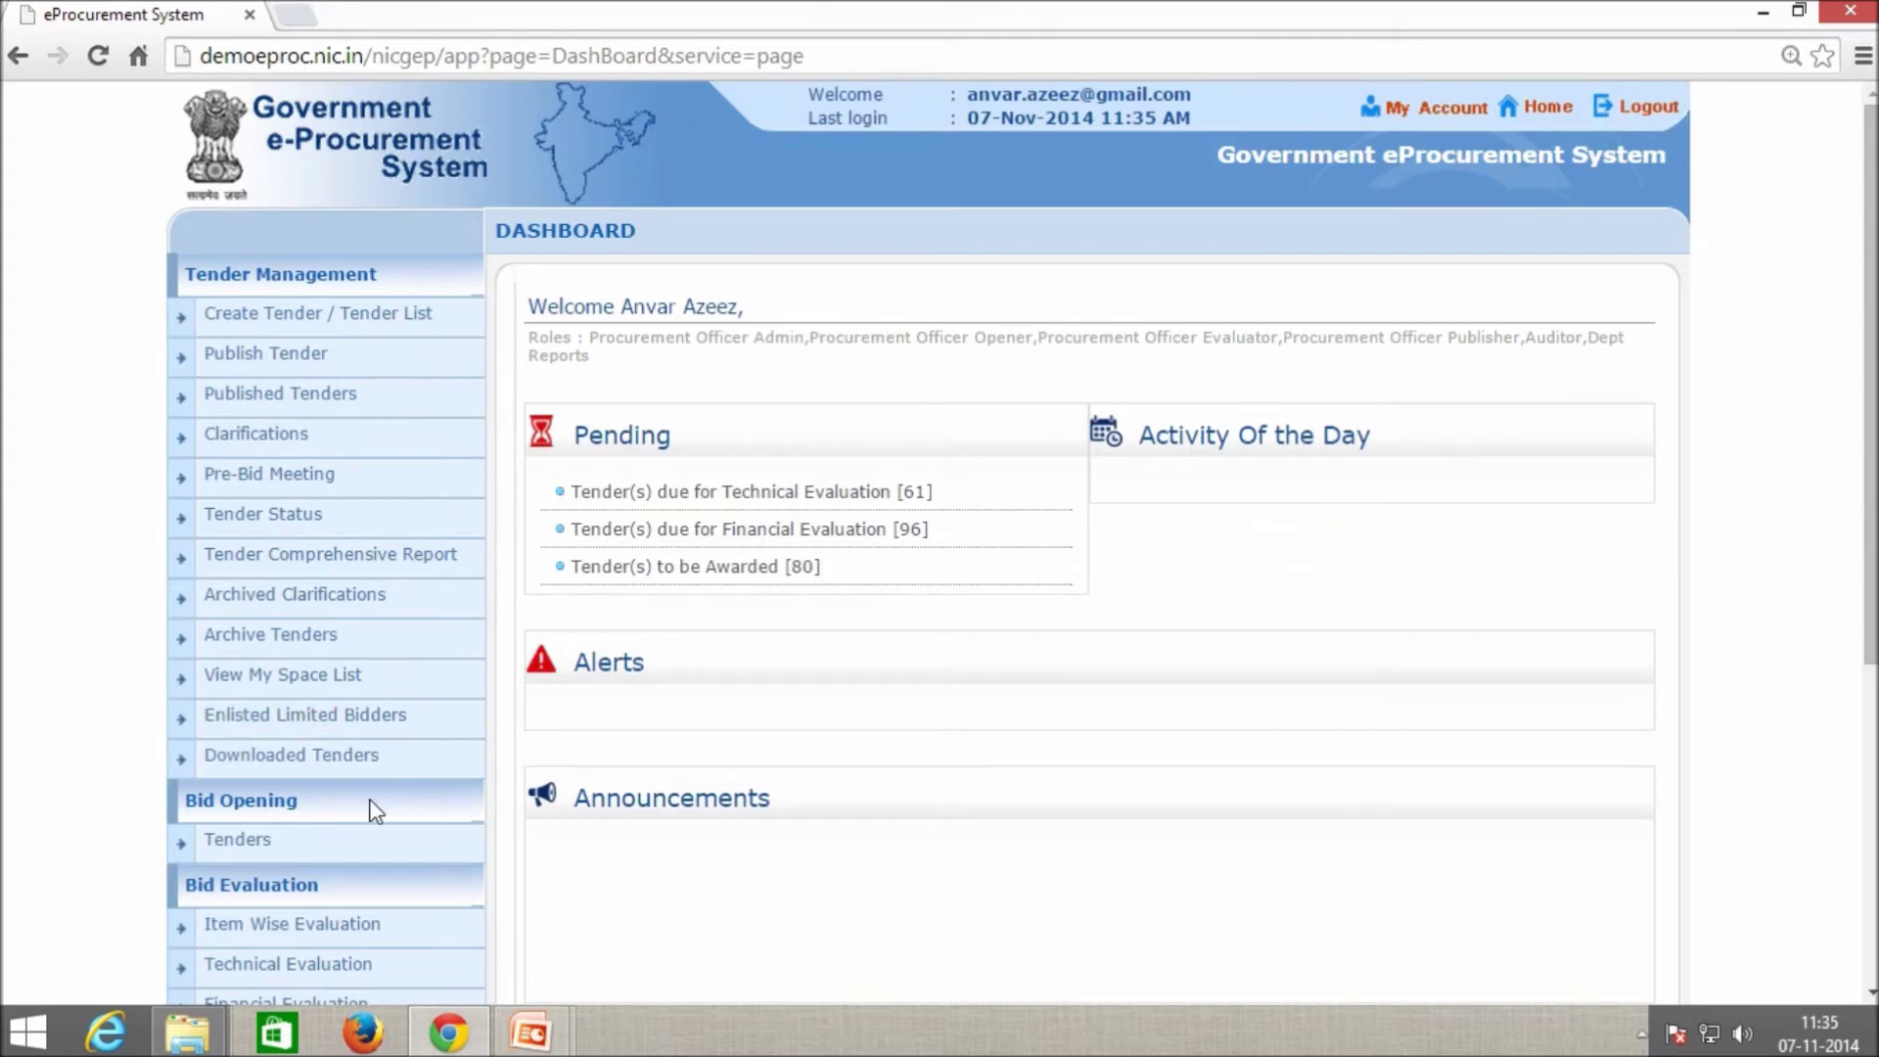
Open the Construction of Road tender from Bid Opening > Tenders and start decryption.
click(254, 844)
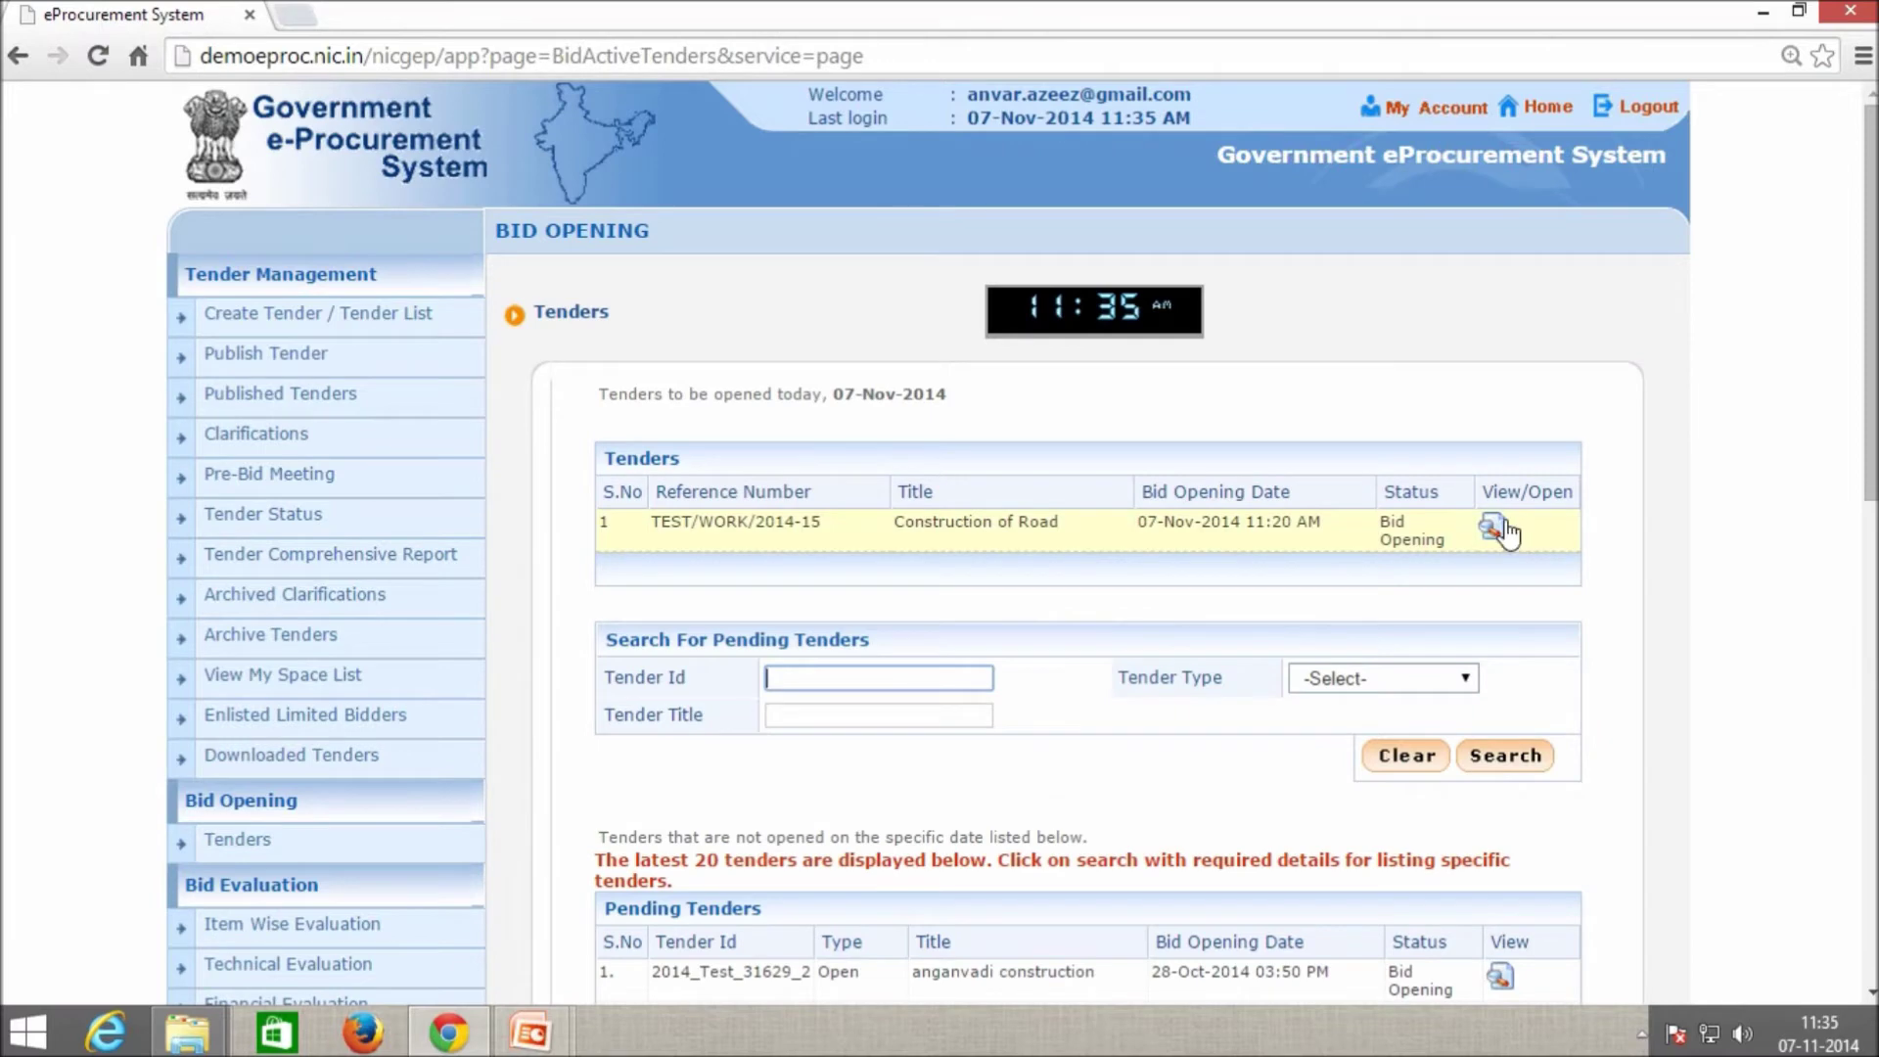
click(1483, 531)
scroll(1112, 663, down, 3)
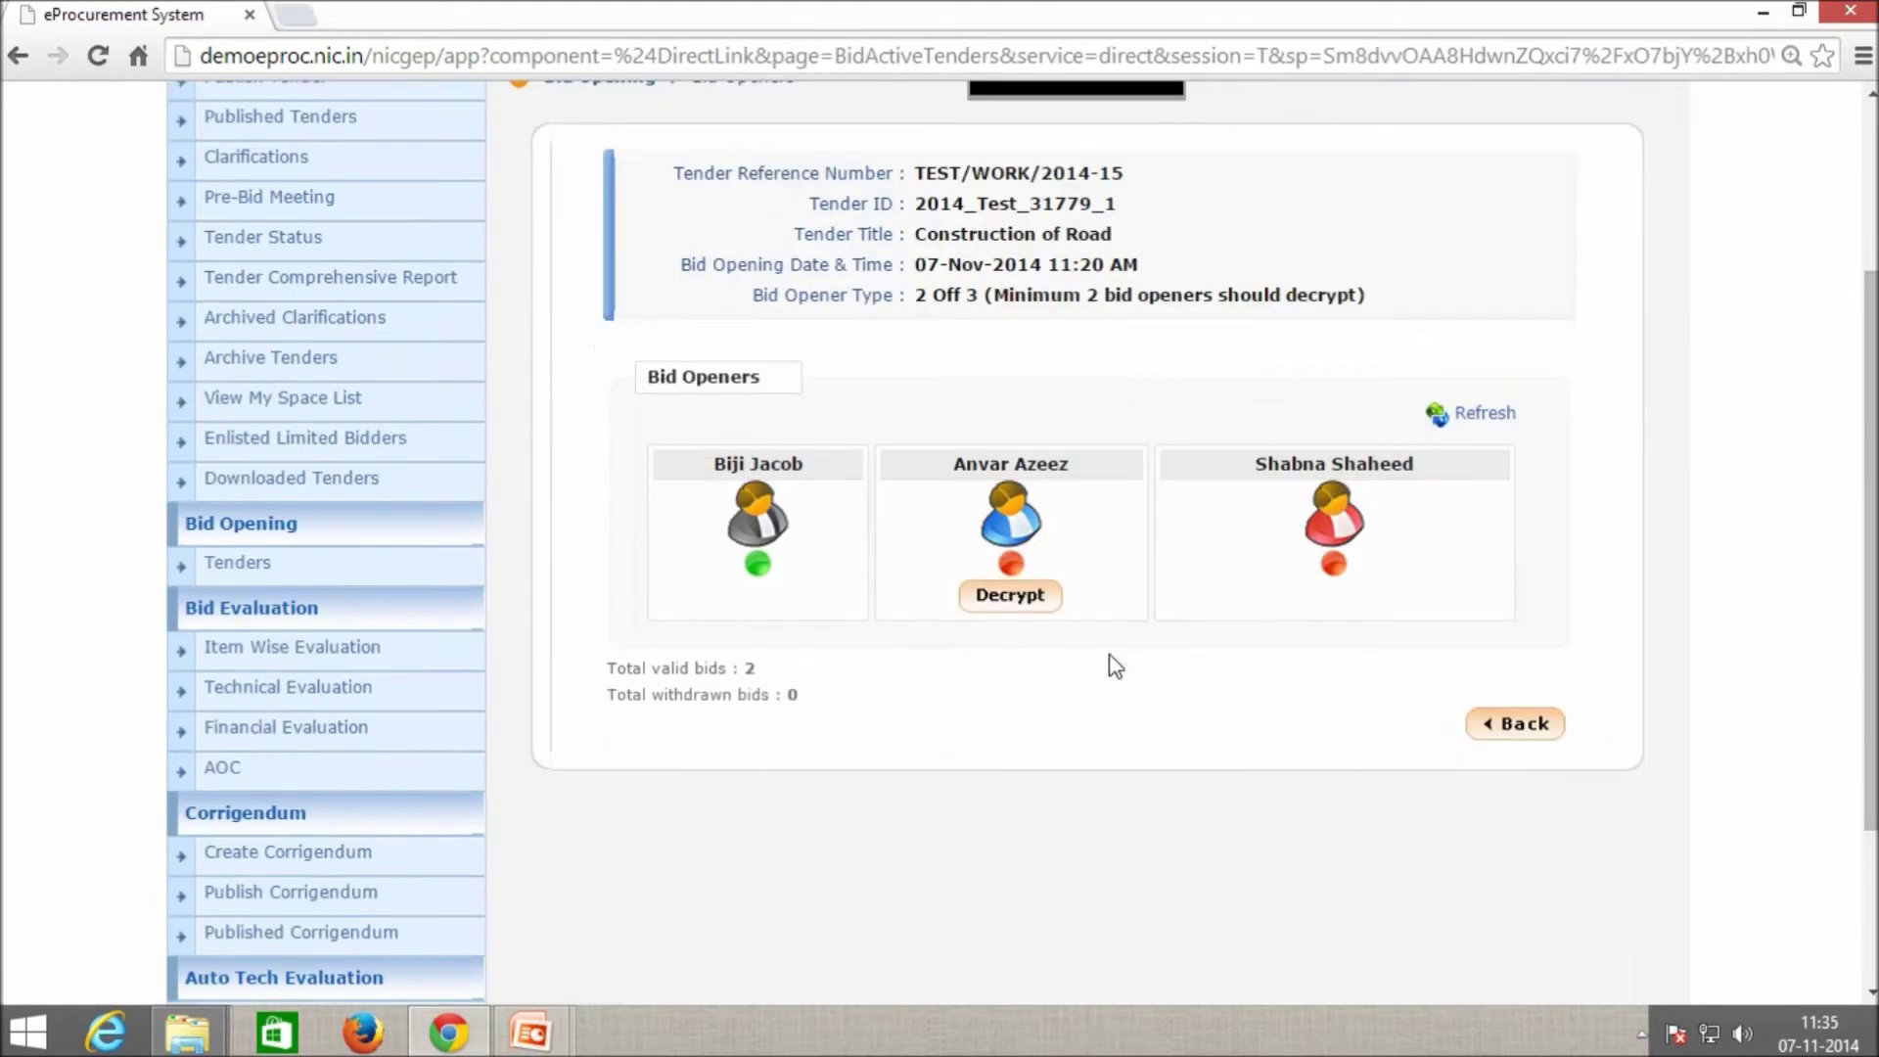
click(1028, 599)
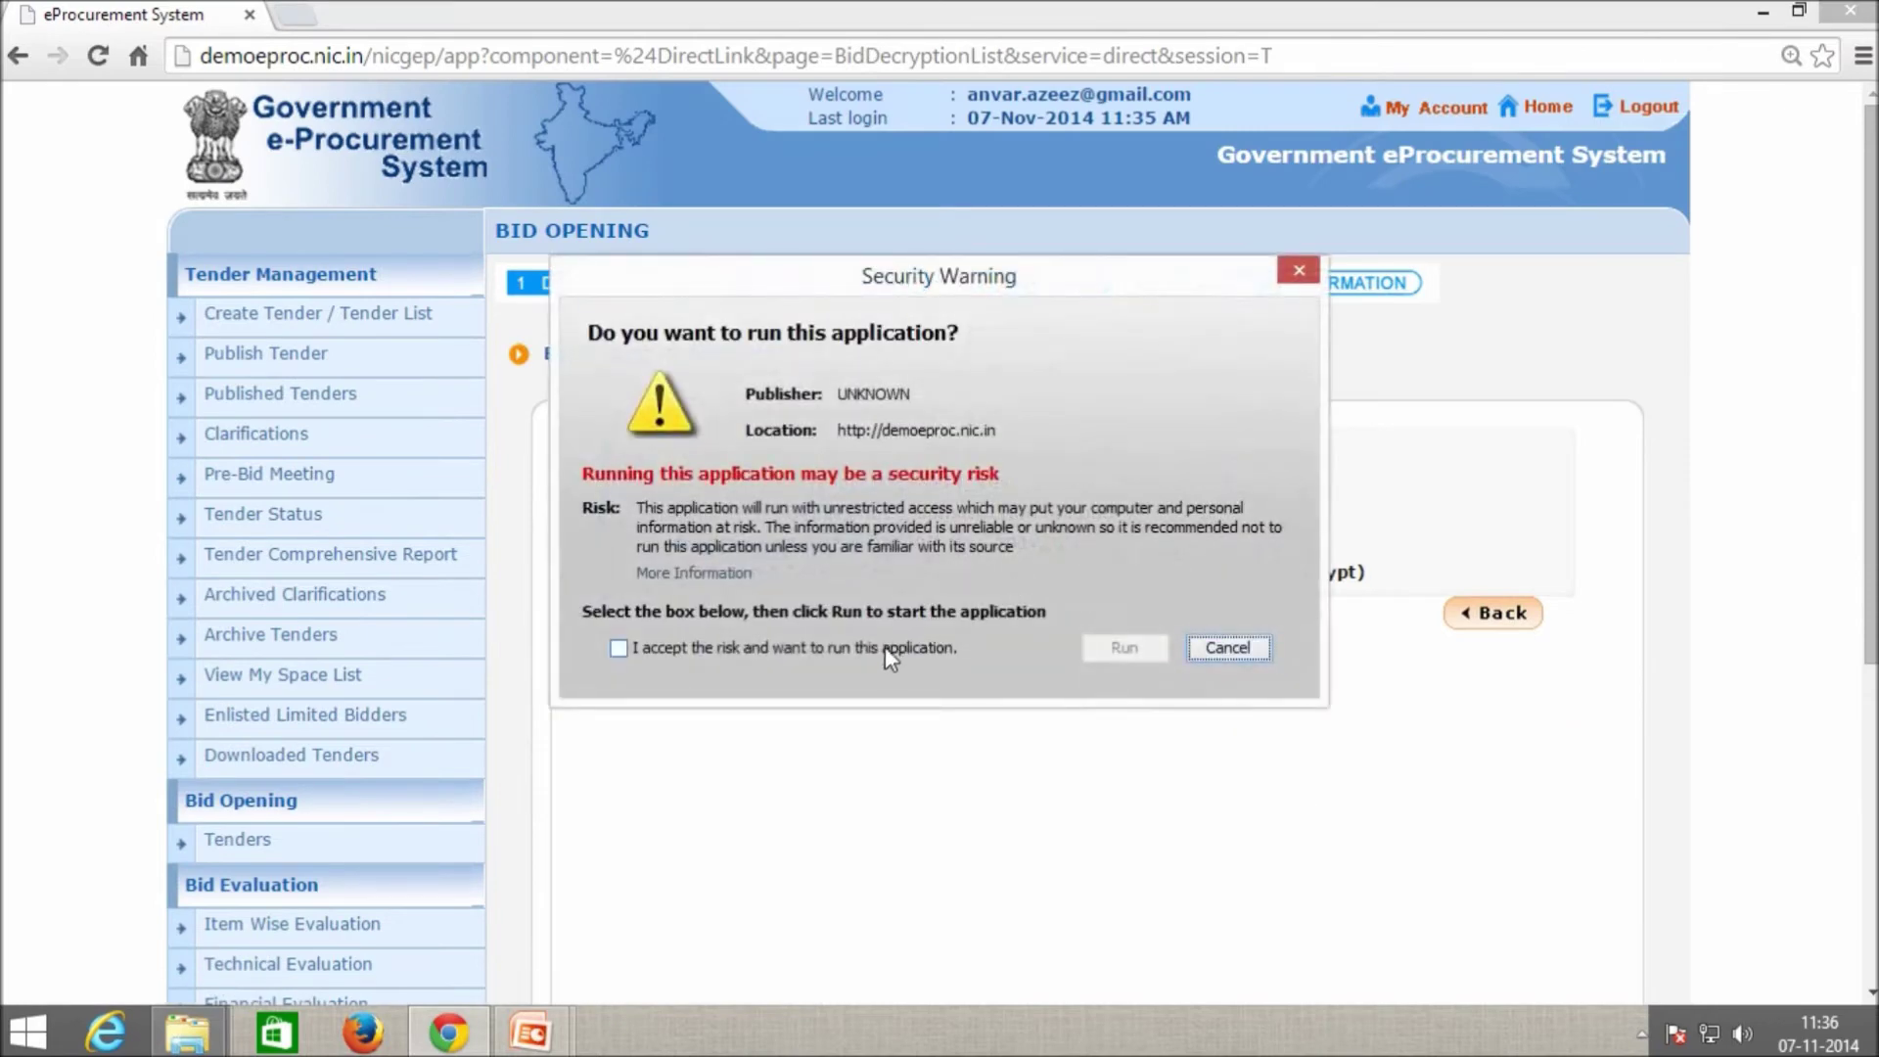
Run the decryption applet and decrypt bids 21036 and 21037 as the second opener.
click(885, 646)
click(1116, 647)
scroll(1301, 643, down, 3)
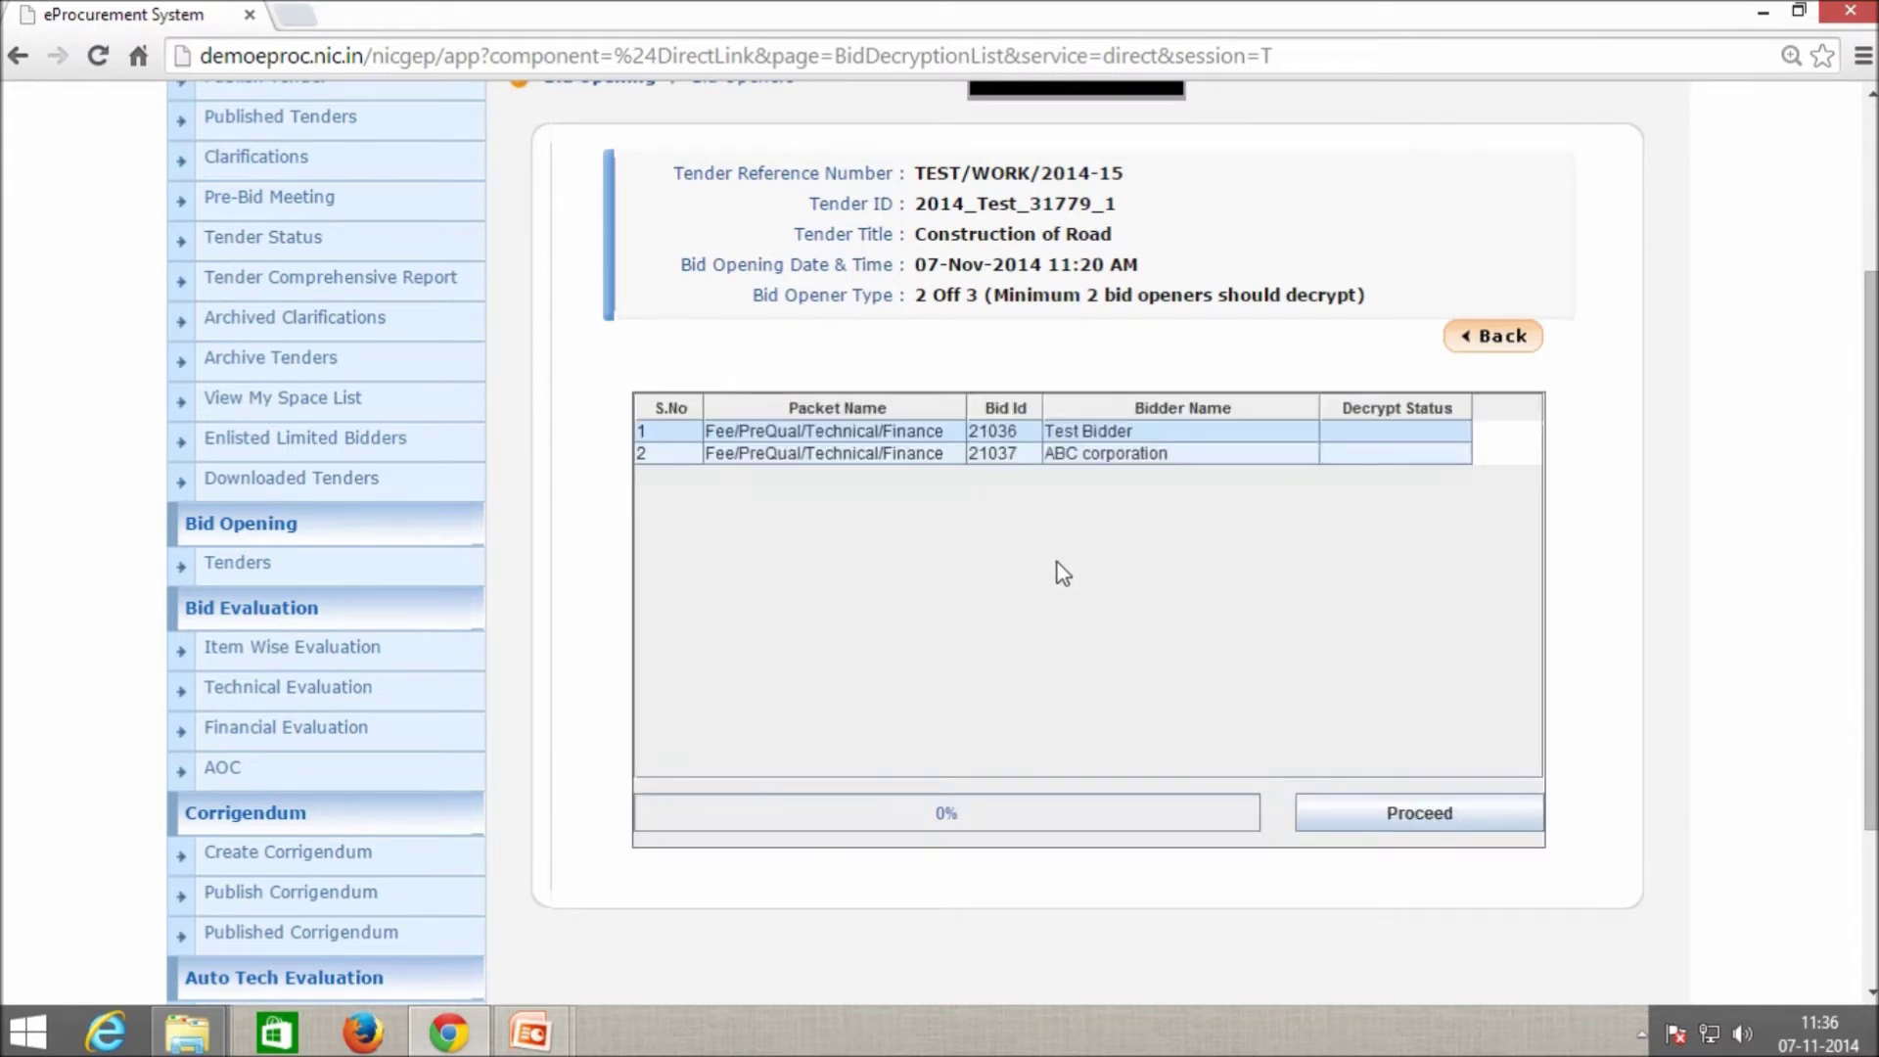
click(1451, 814)
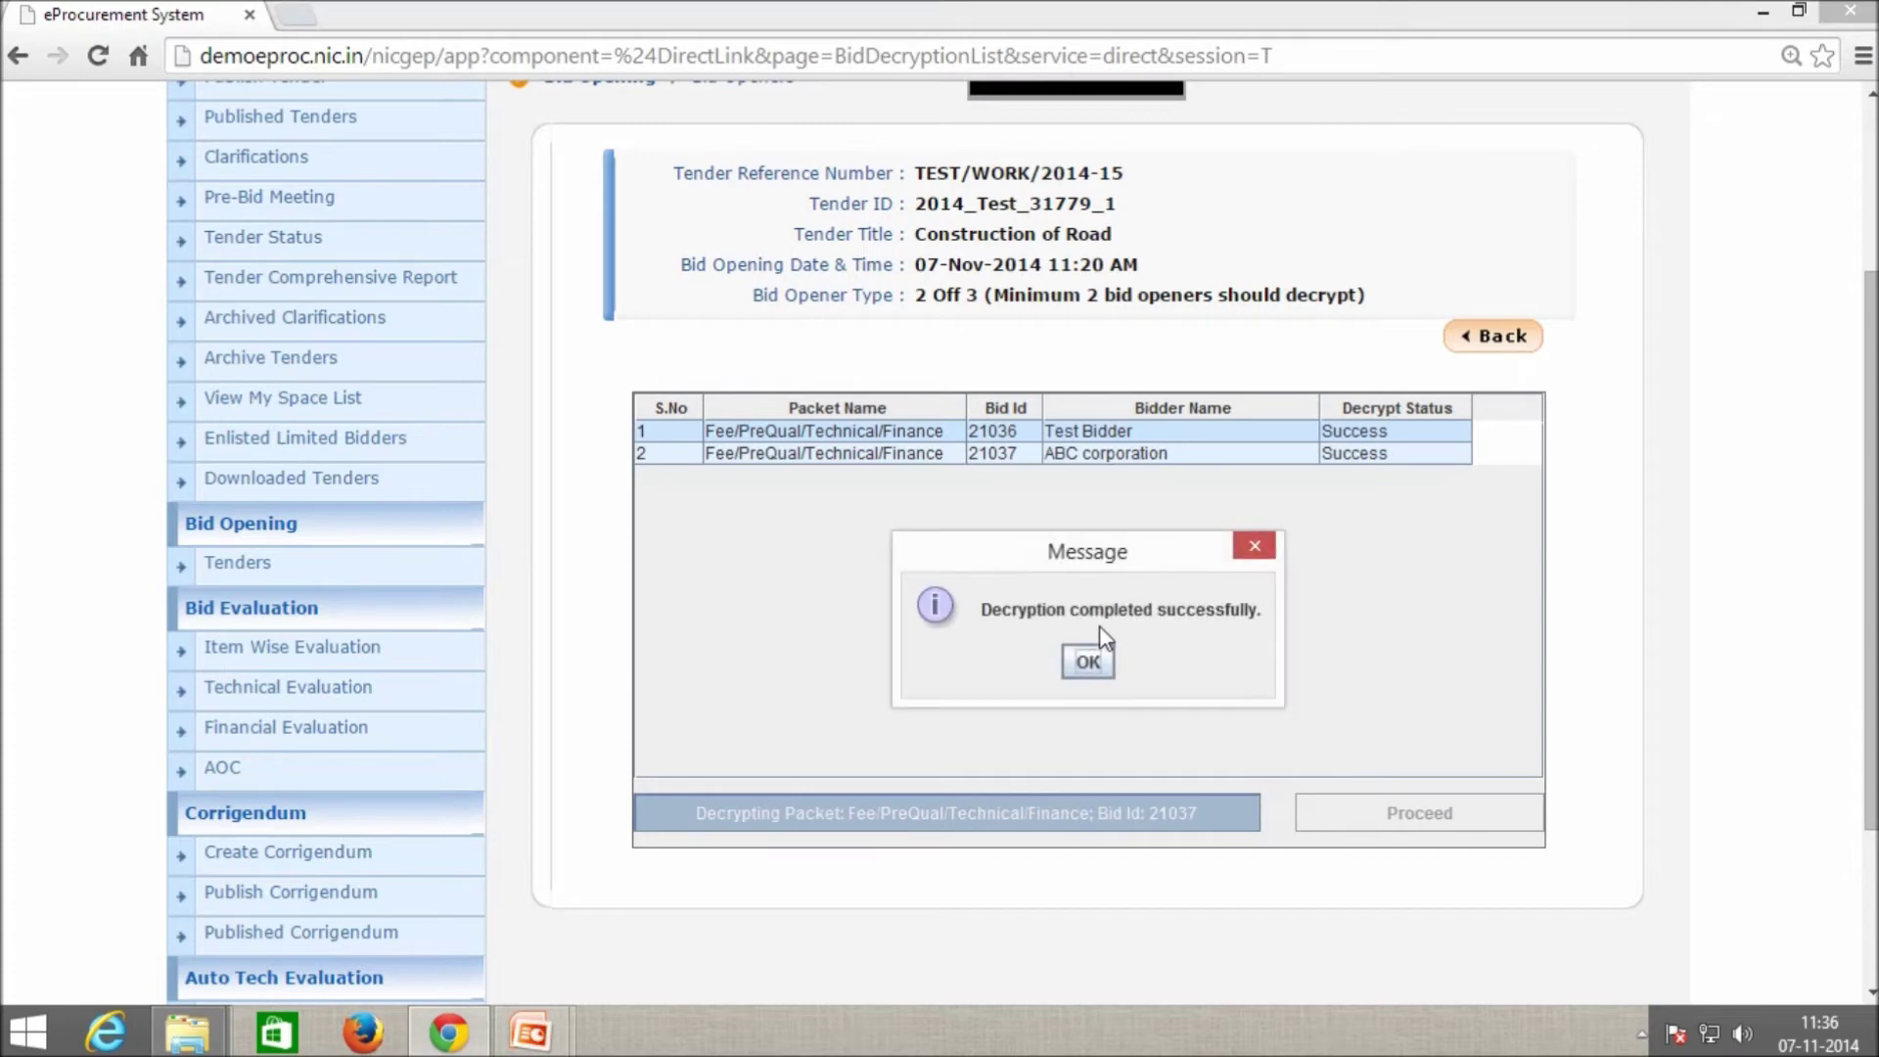
click(1084, 659)
scroll(1135, 669, down, 2)
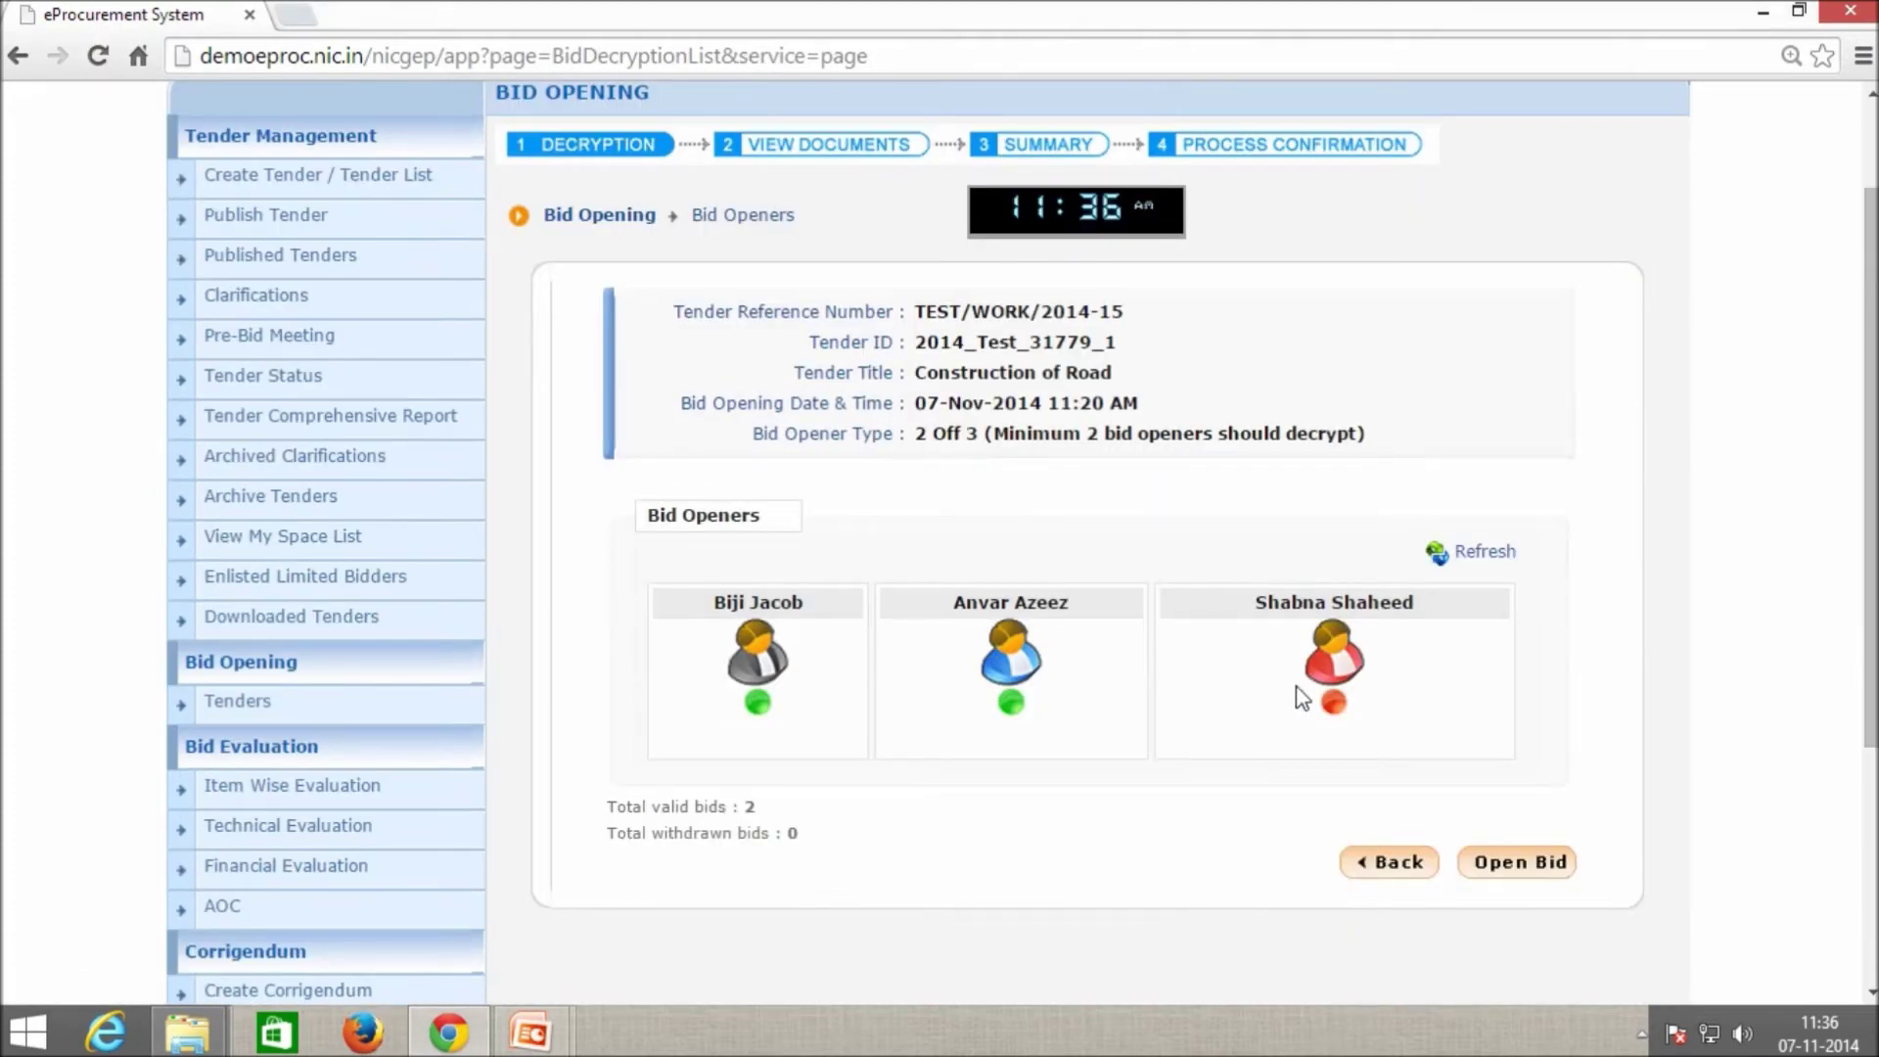
scroll(1302, 698, down, 4)
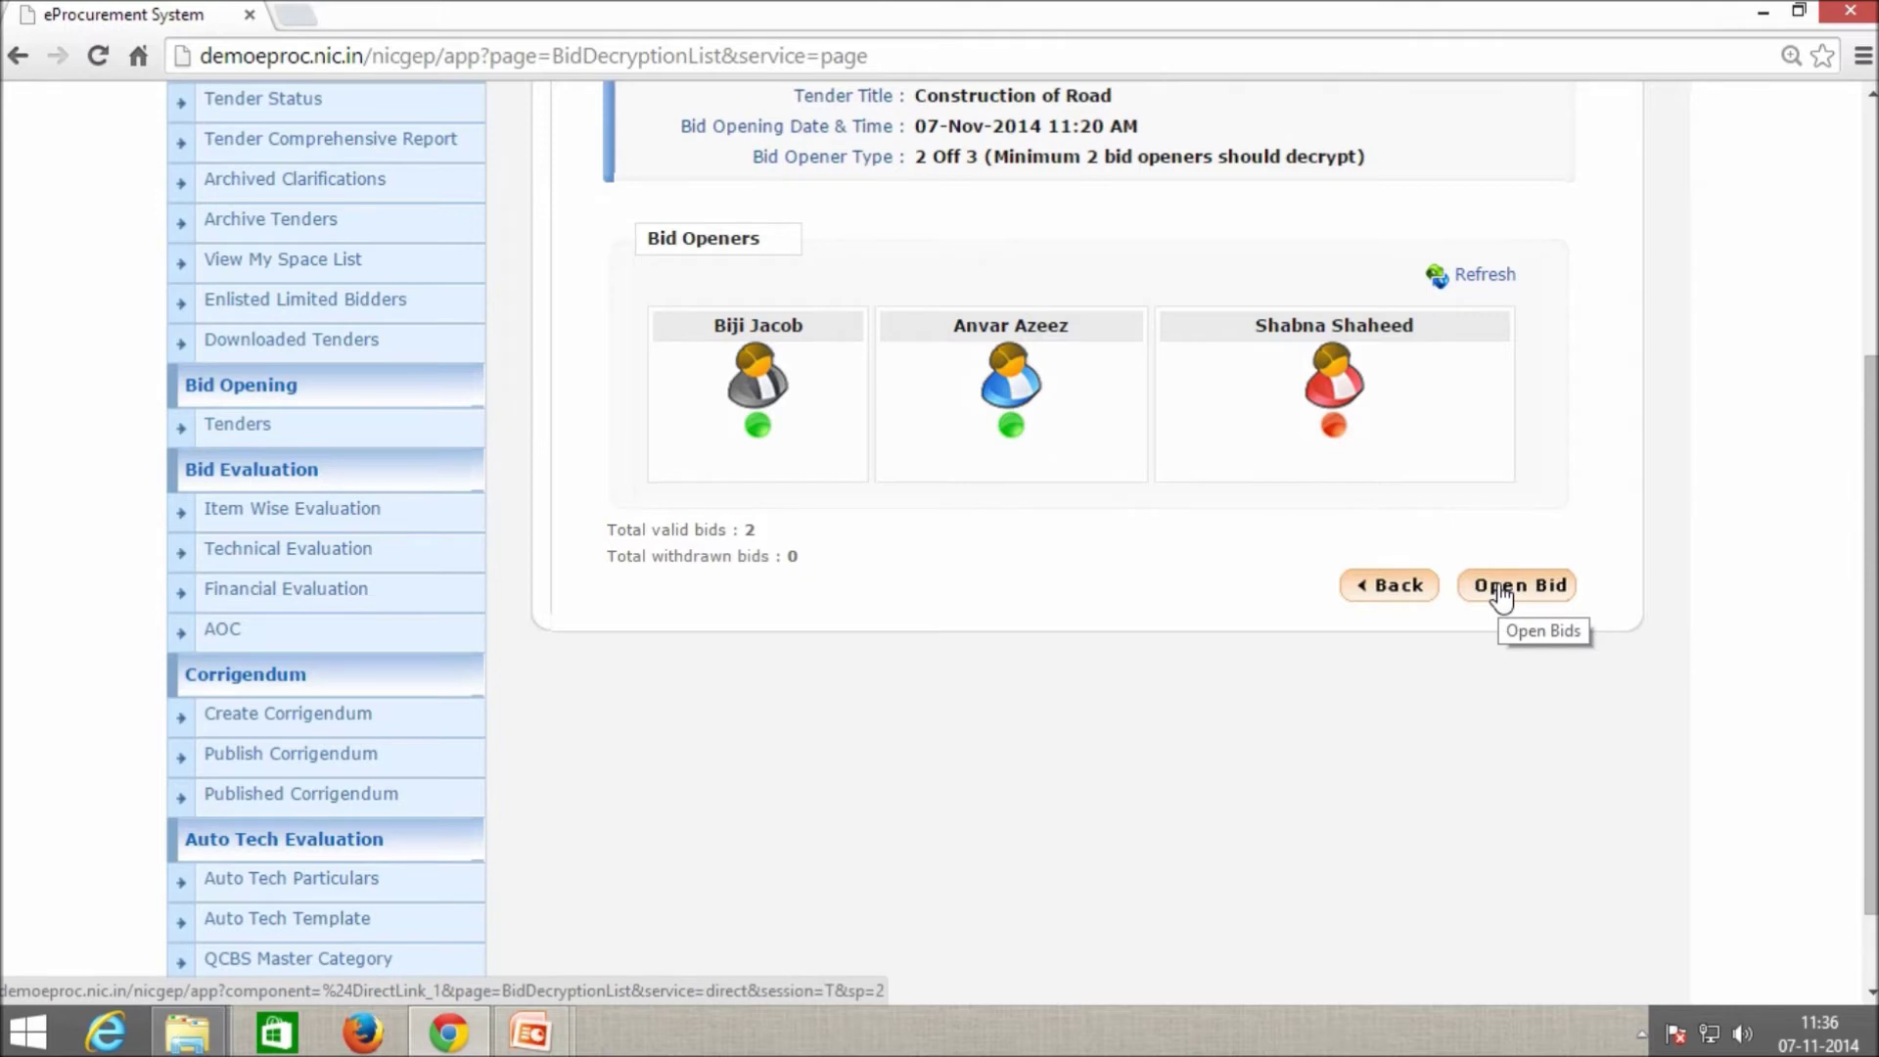
Open the Fee/PreQual/Technical/Finance cover's bids and check the total of two bids.
click(1498, 586)
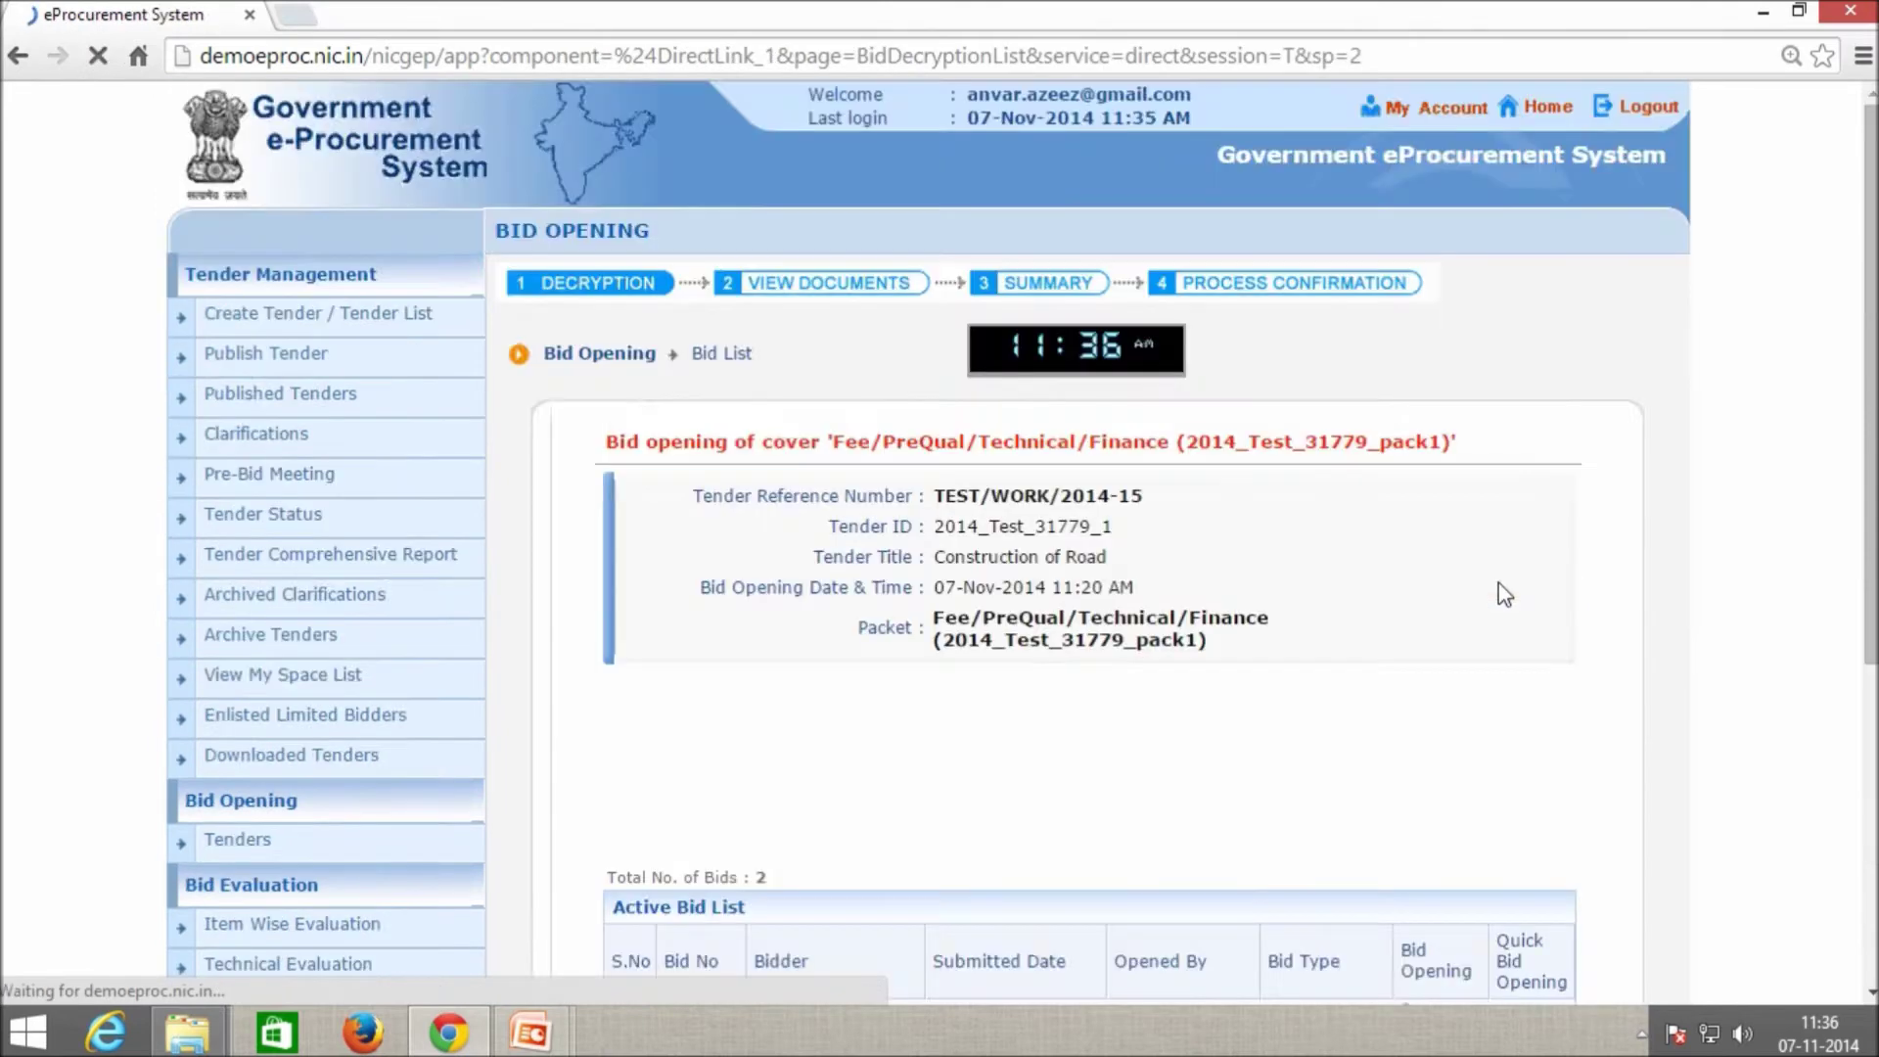
scroll(1489, 587, down, 7)
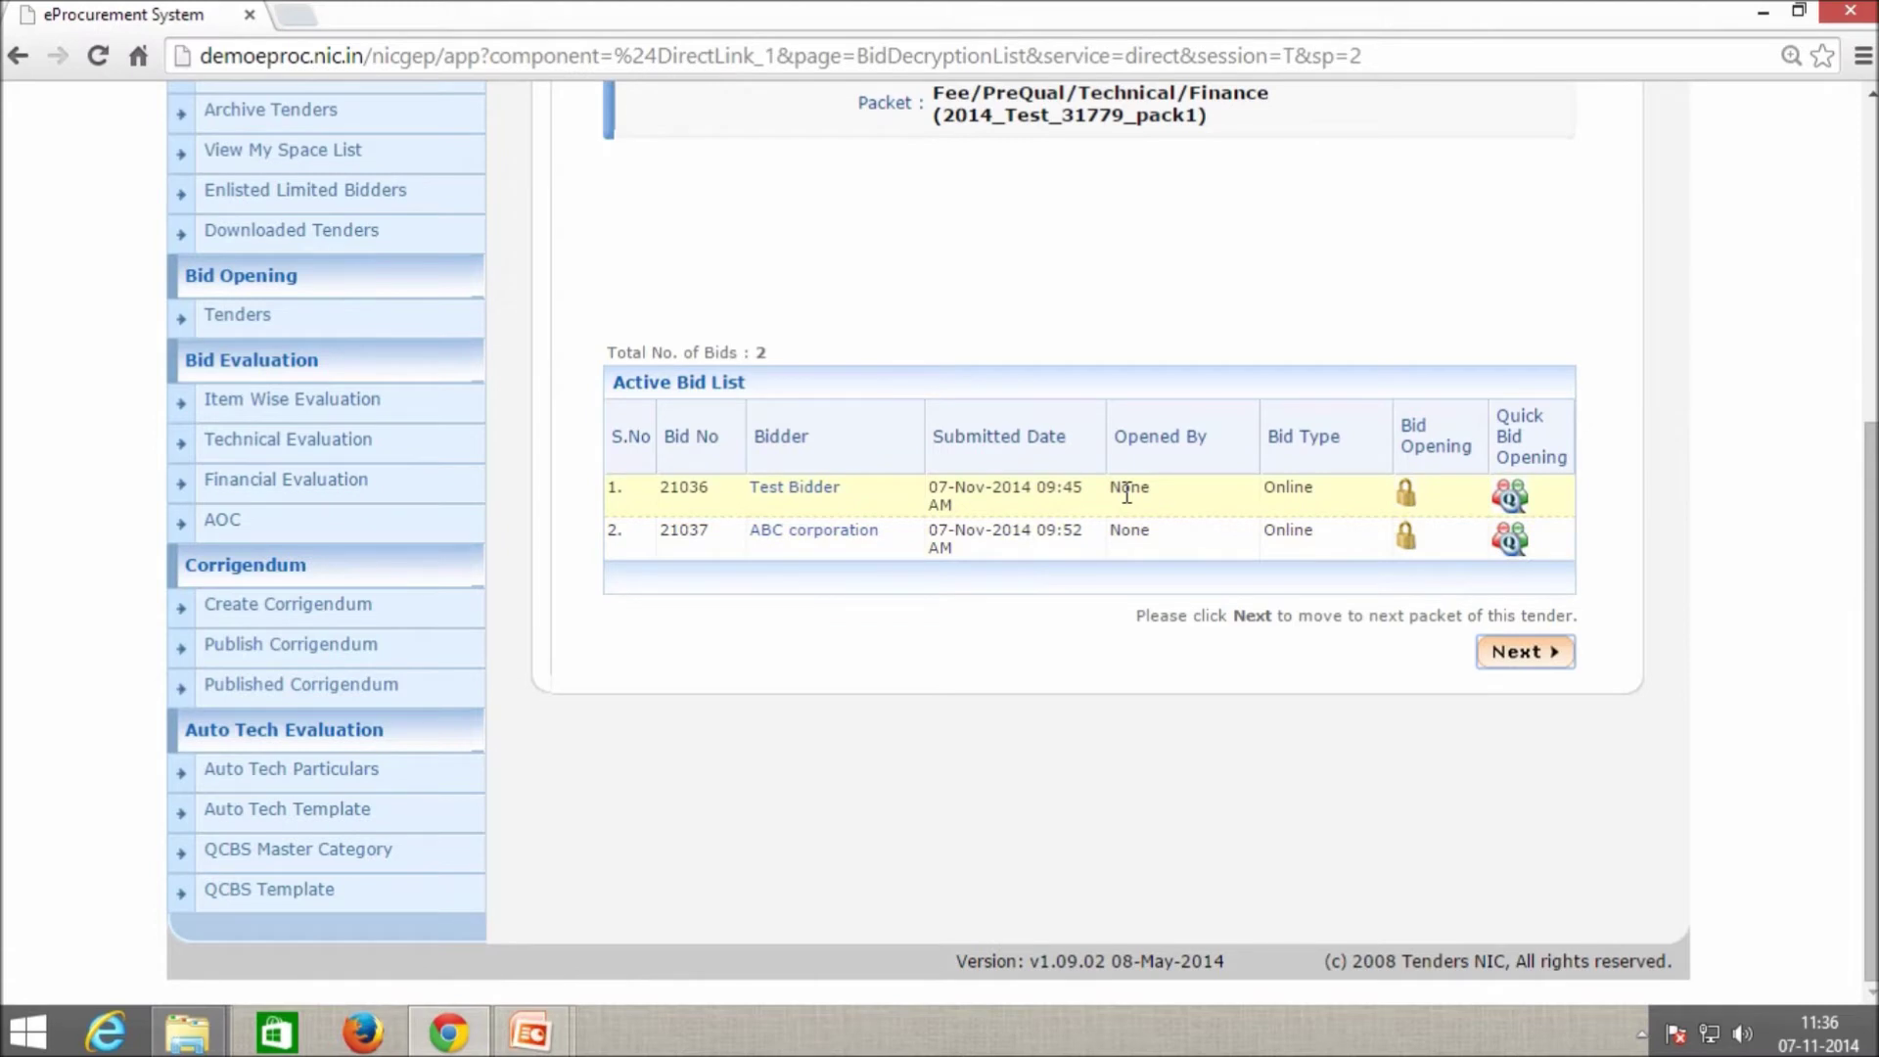
scroll(1136, 467, up, 2)
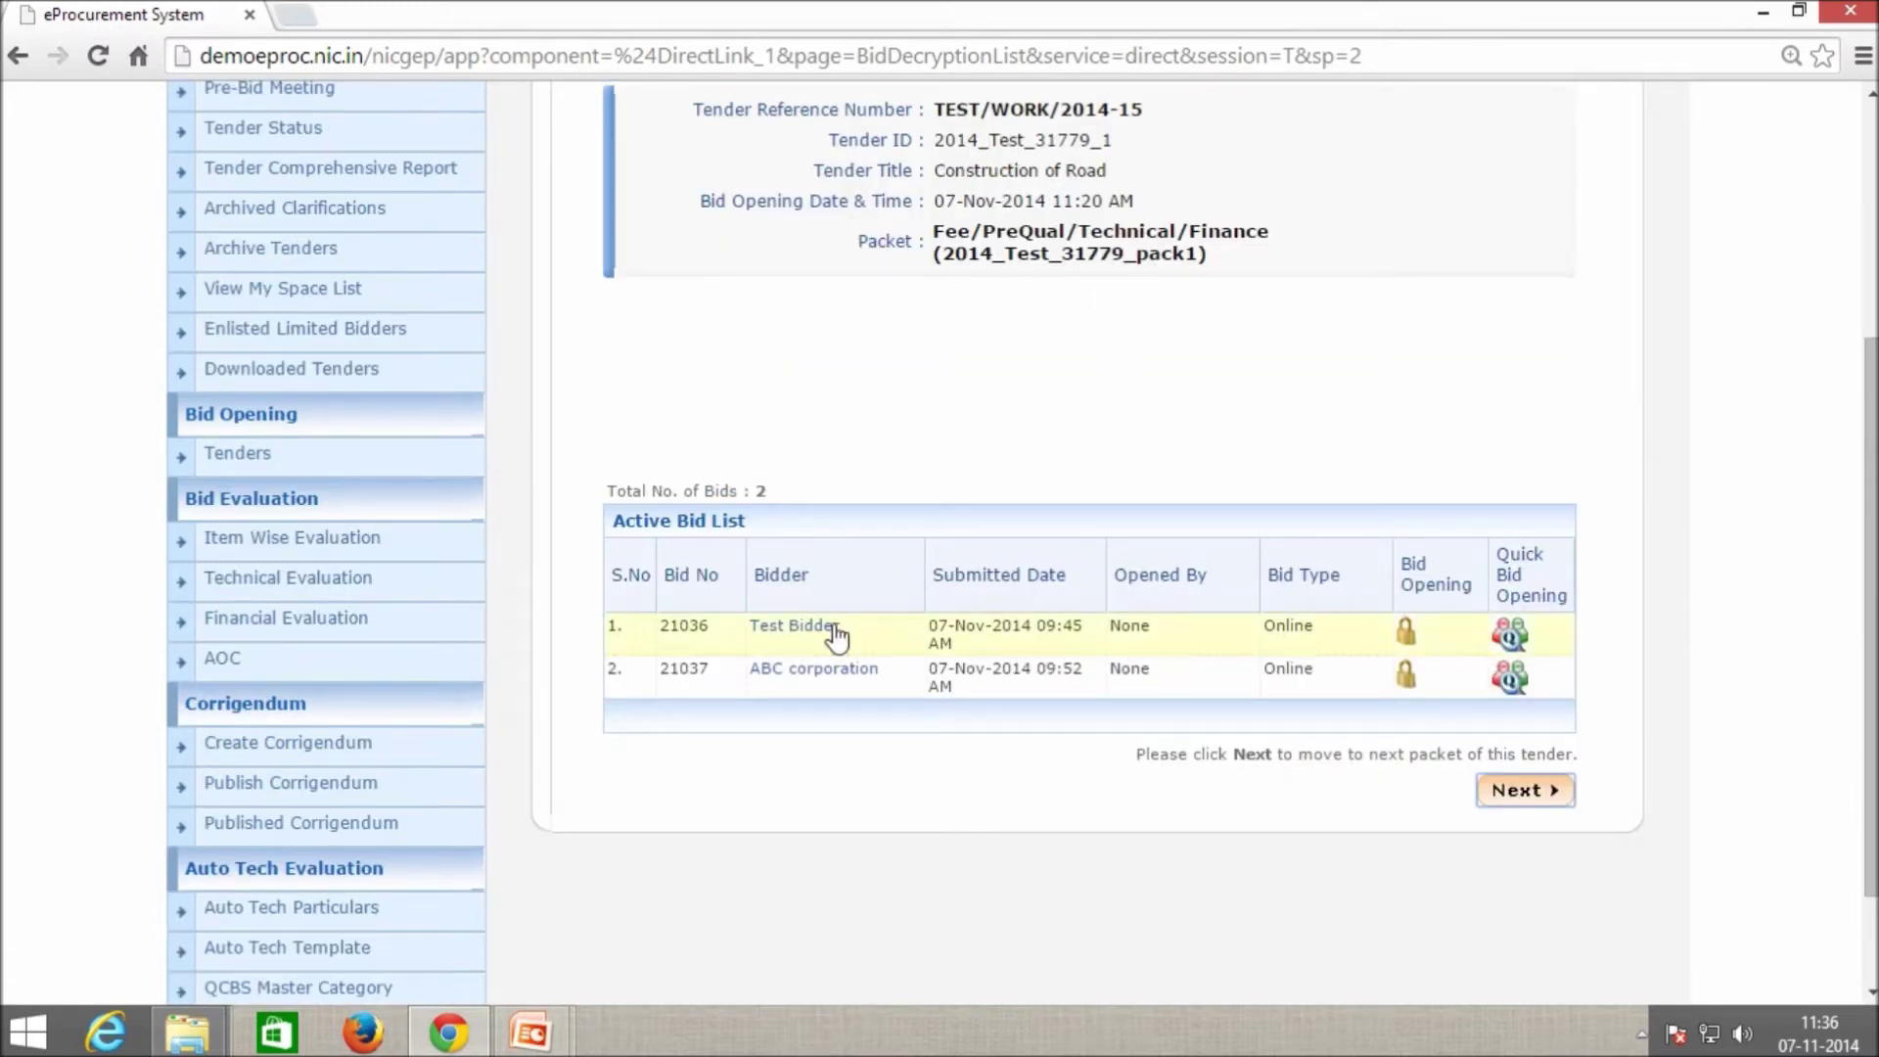
double_click(761, 491)
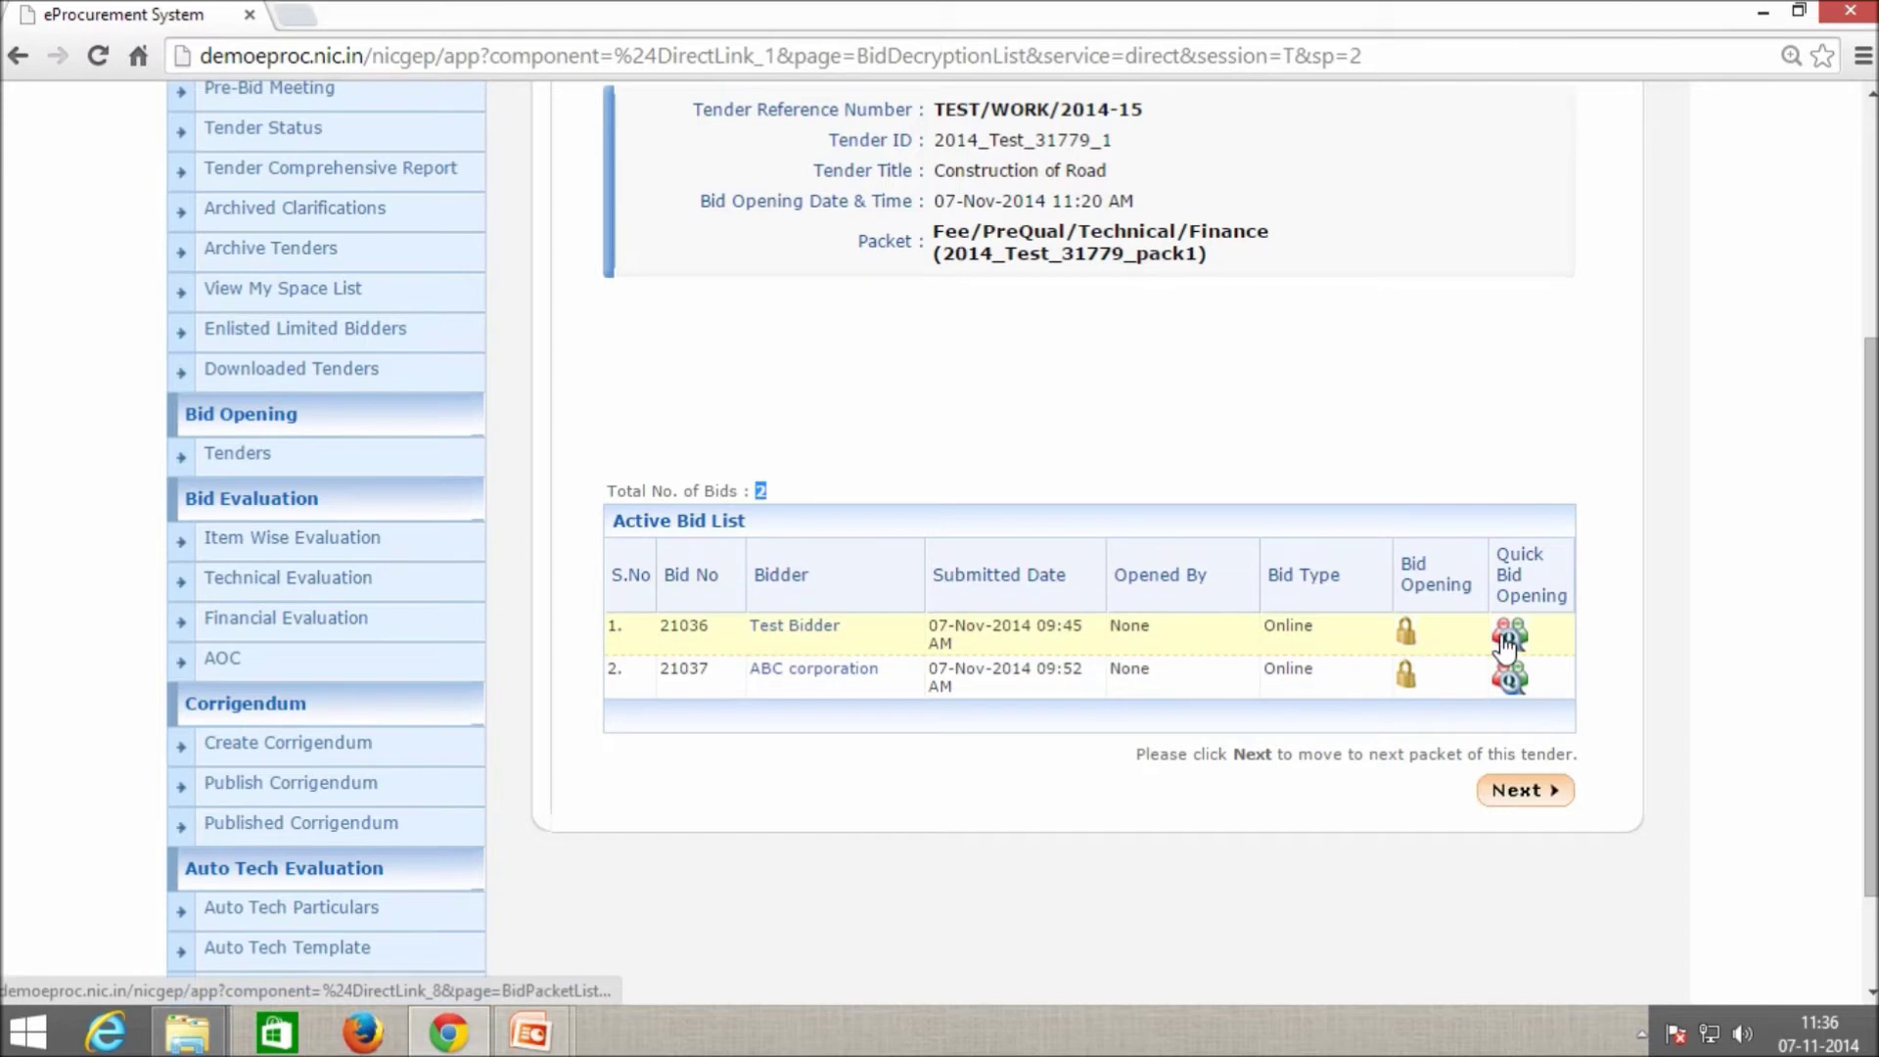
Open bid 21036 and review its fee 1,650, EMD 64,077 and EMD exemption details.
click(1407, 636)
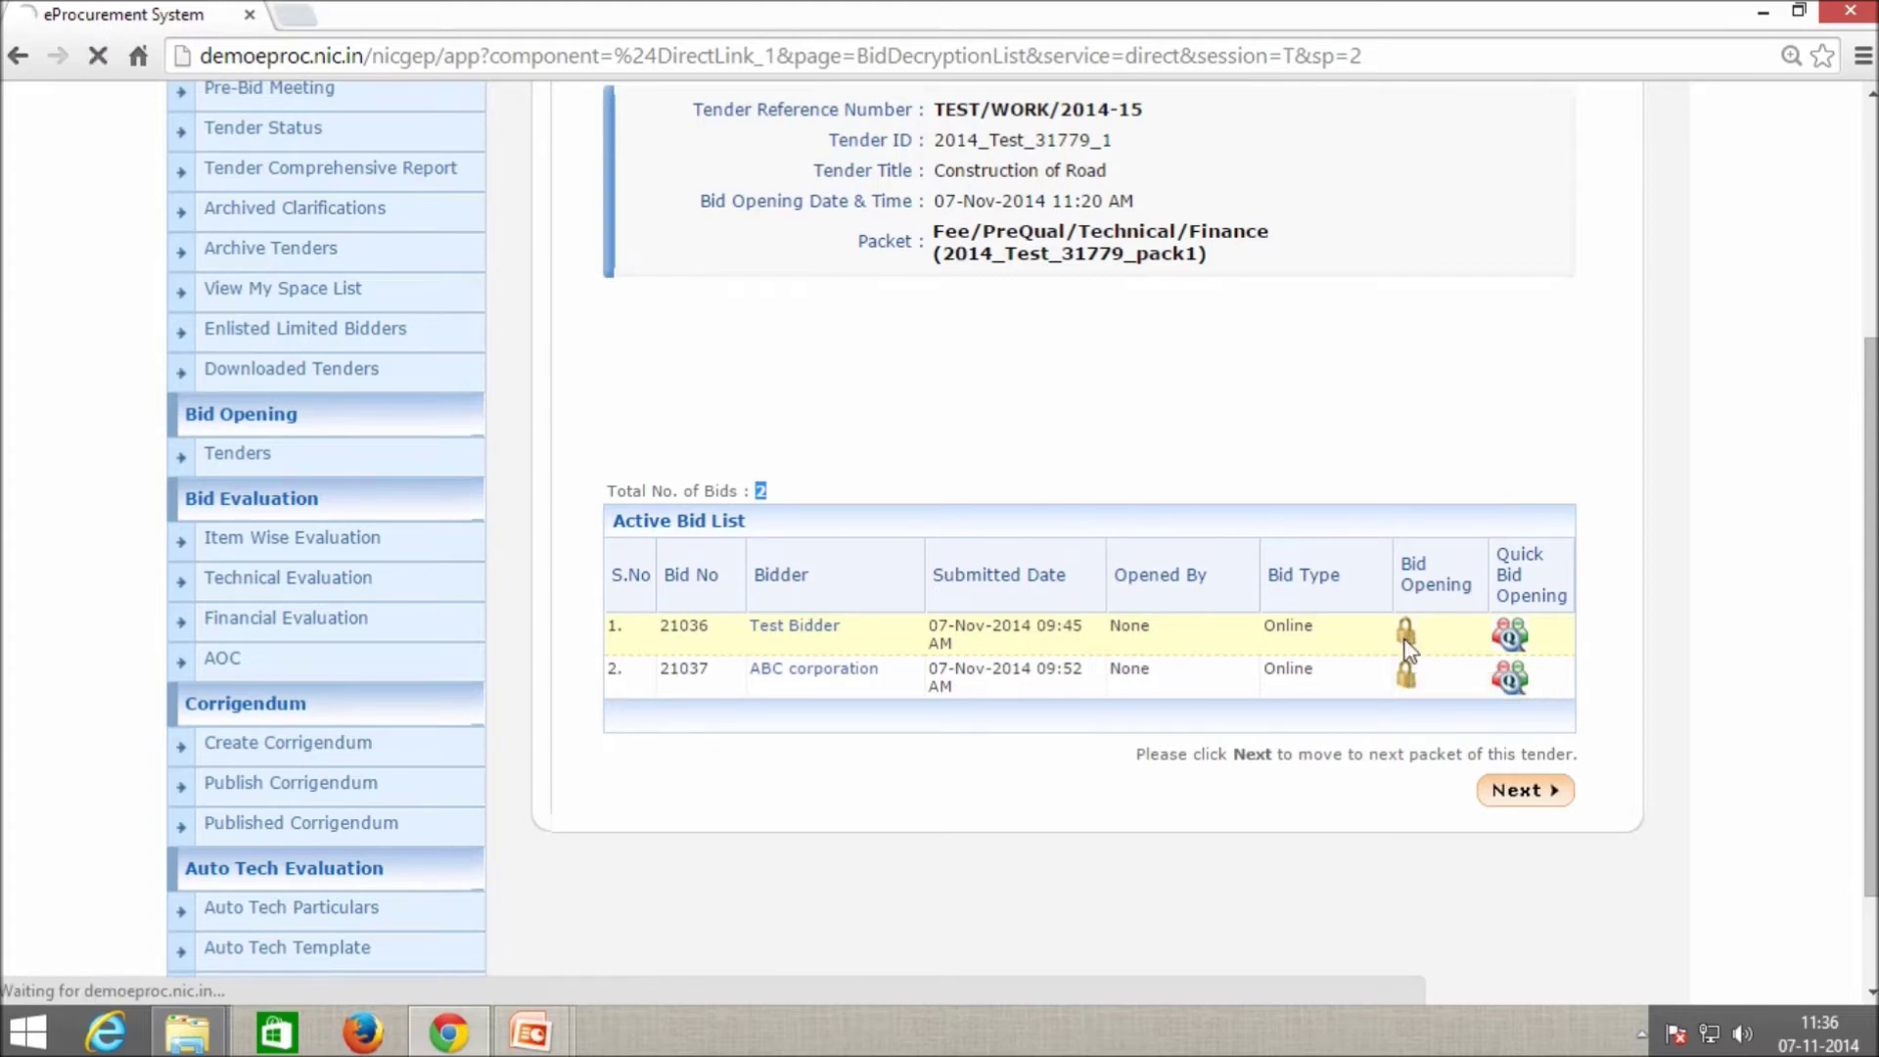
scroll(1406, 646, down, 5)
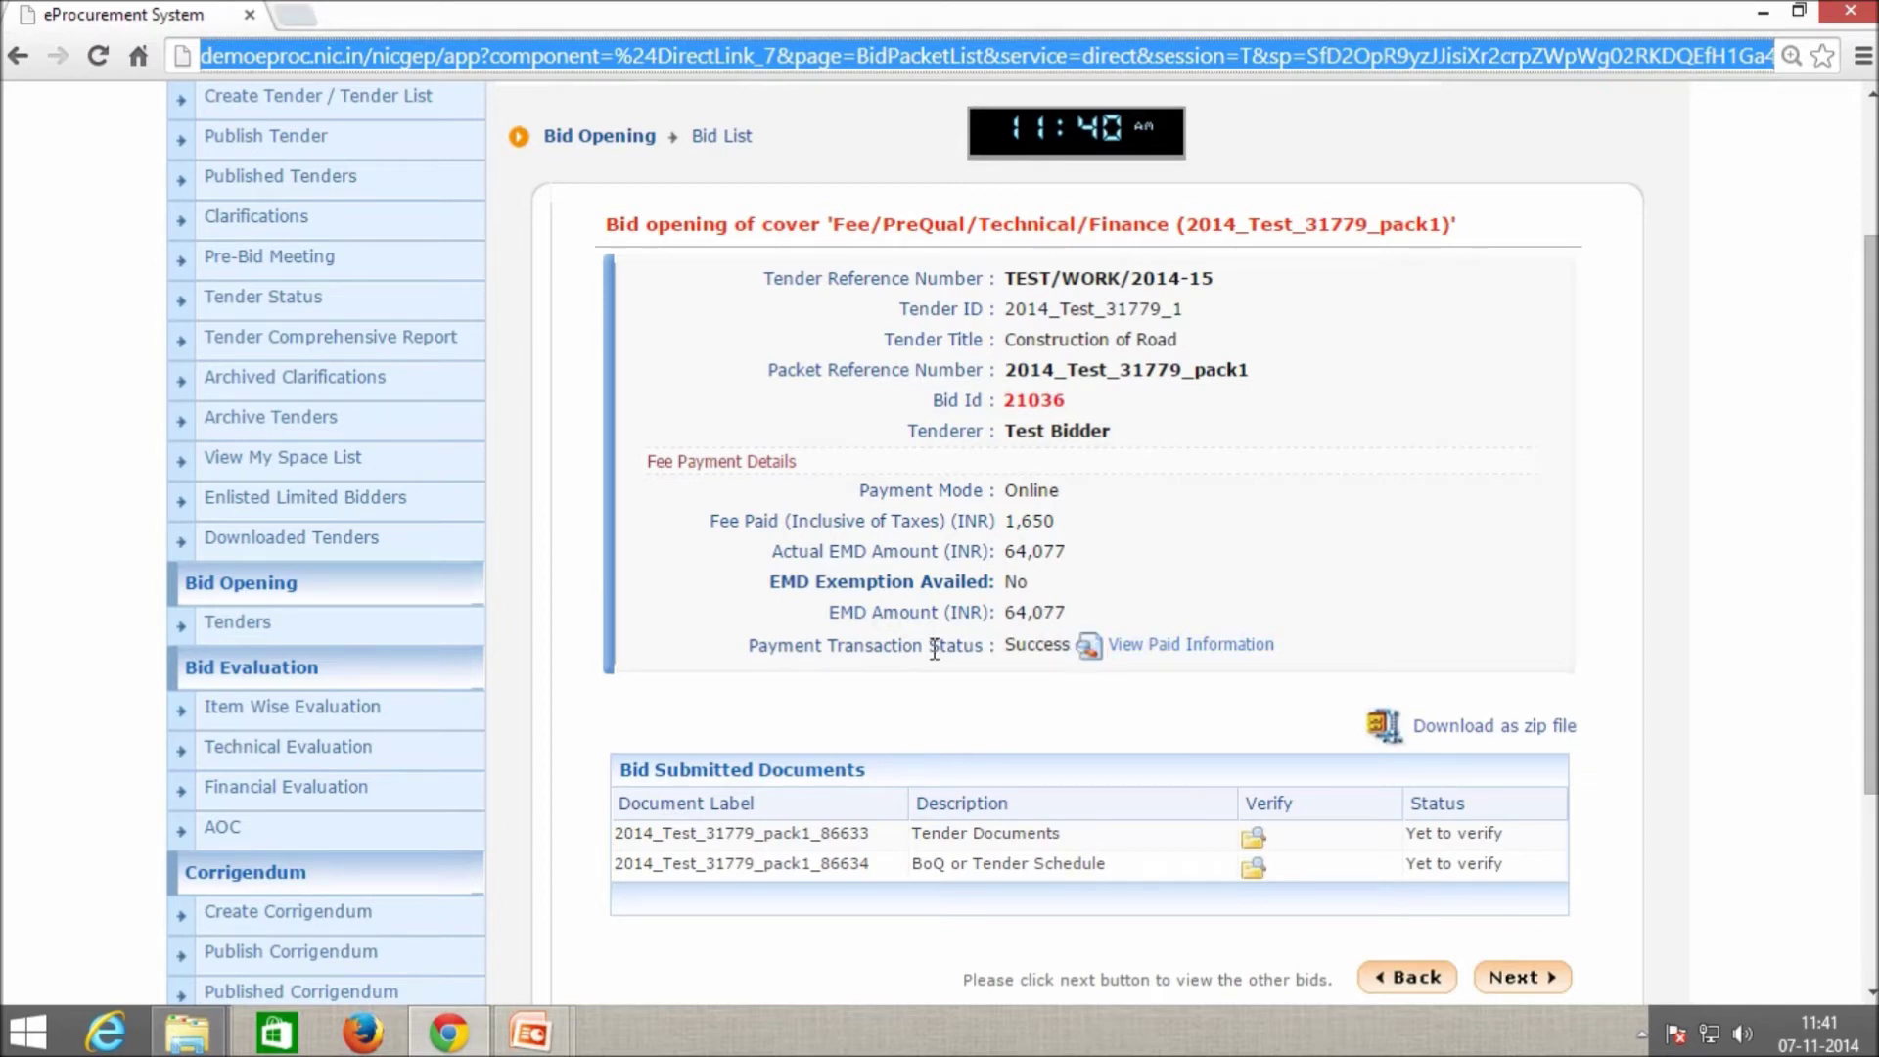
drag(816, 644, 983, 644)
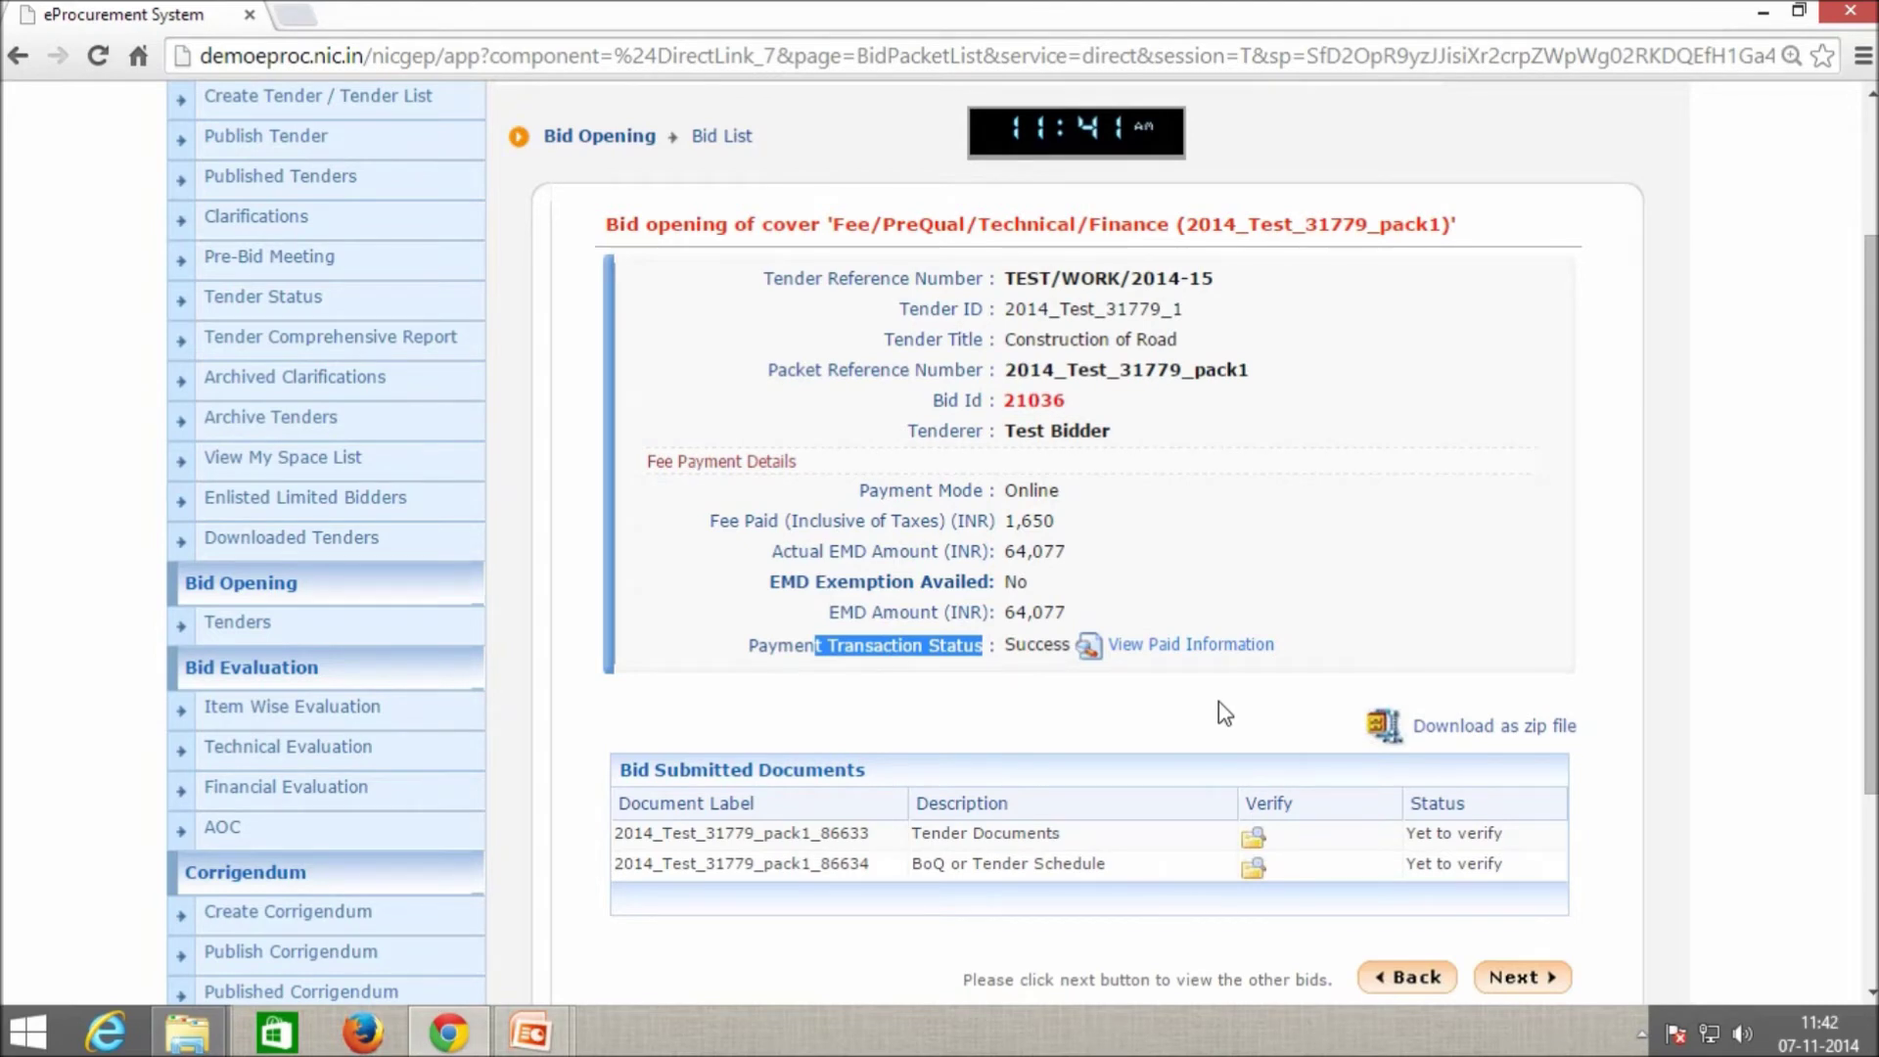
click(782, 588)
drag(780, 586, 994, 583)
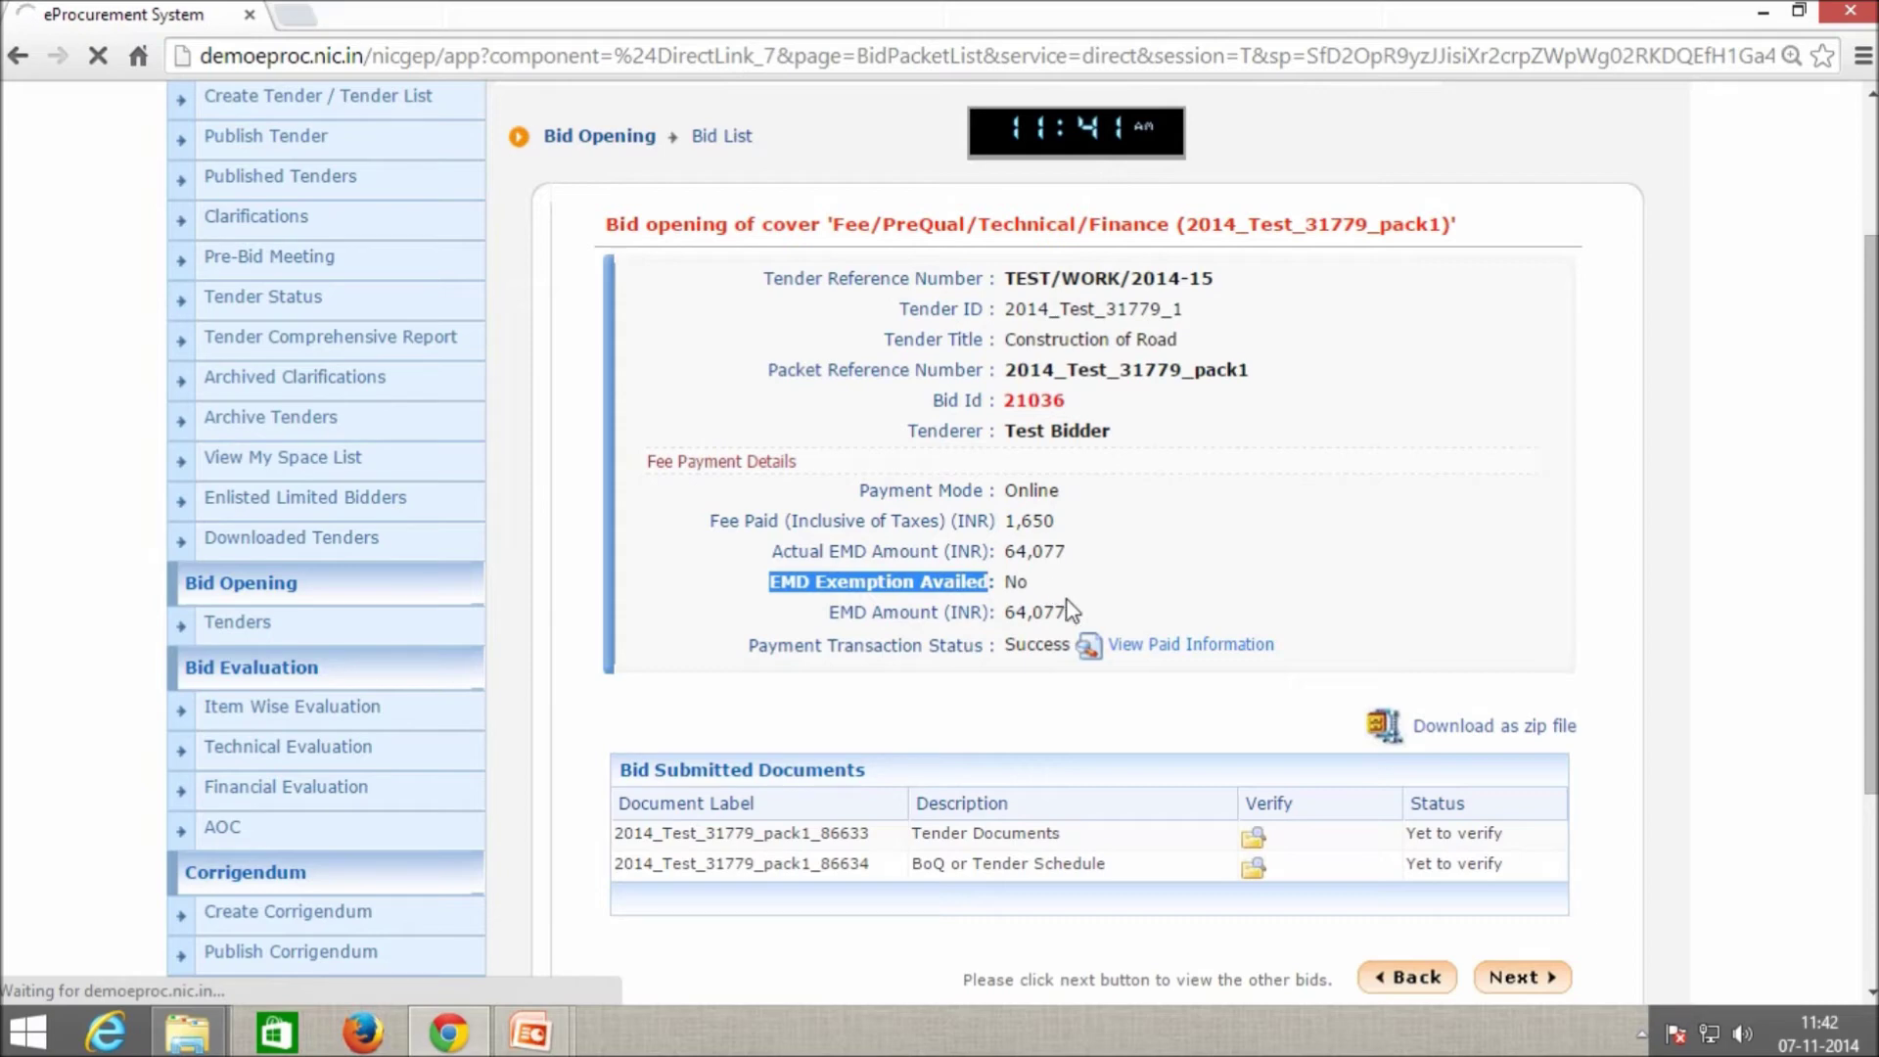
scroll(1145, 656, down, 1)
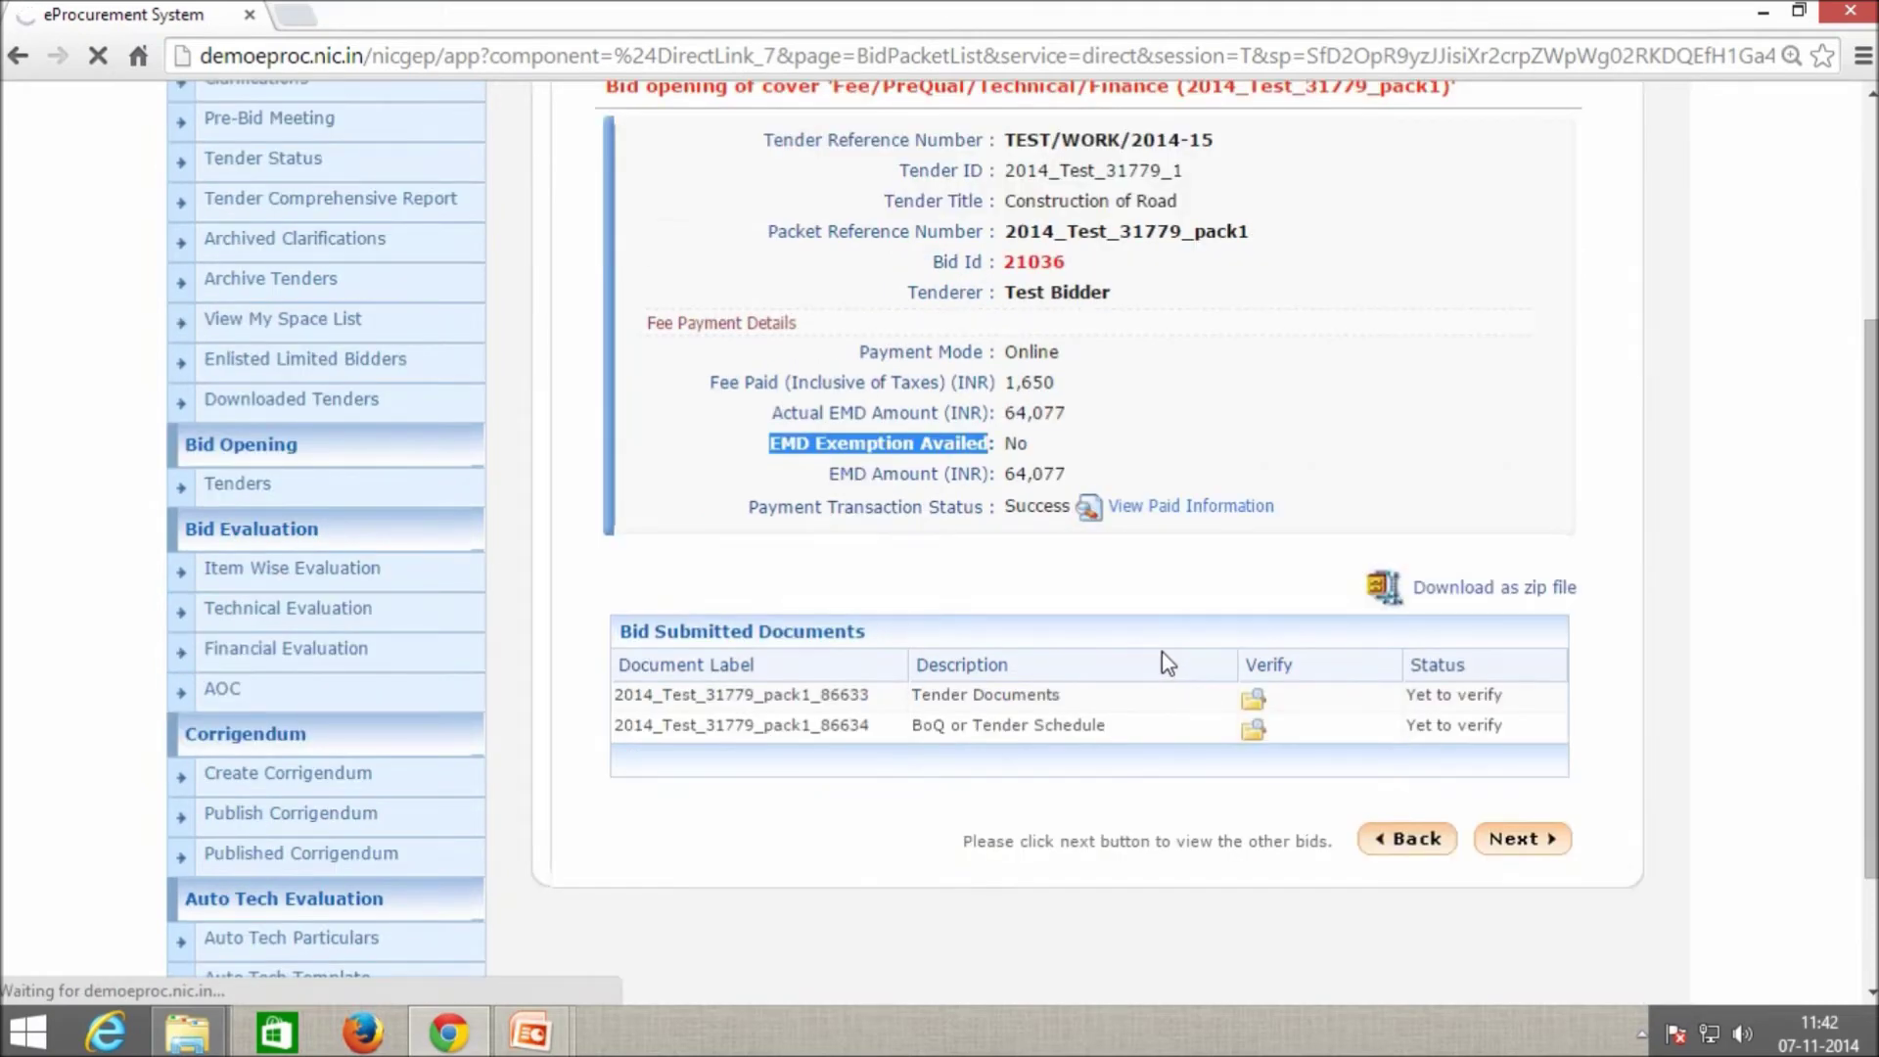
scroll(1150, 666, down, 1)
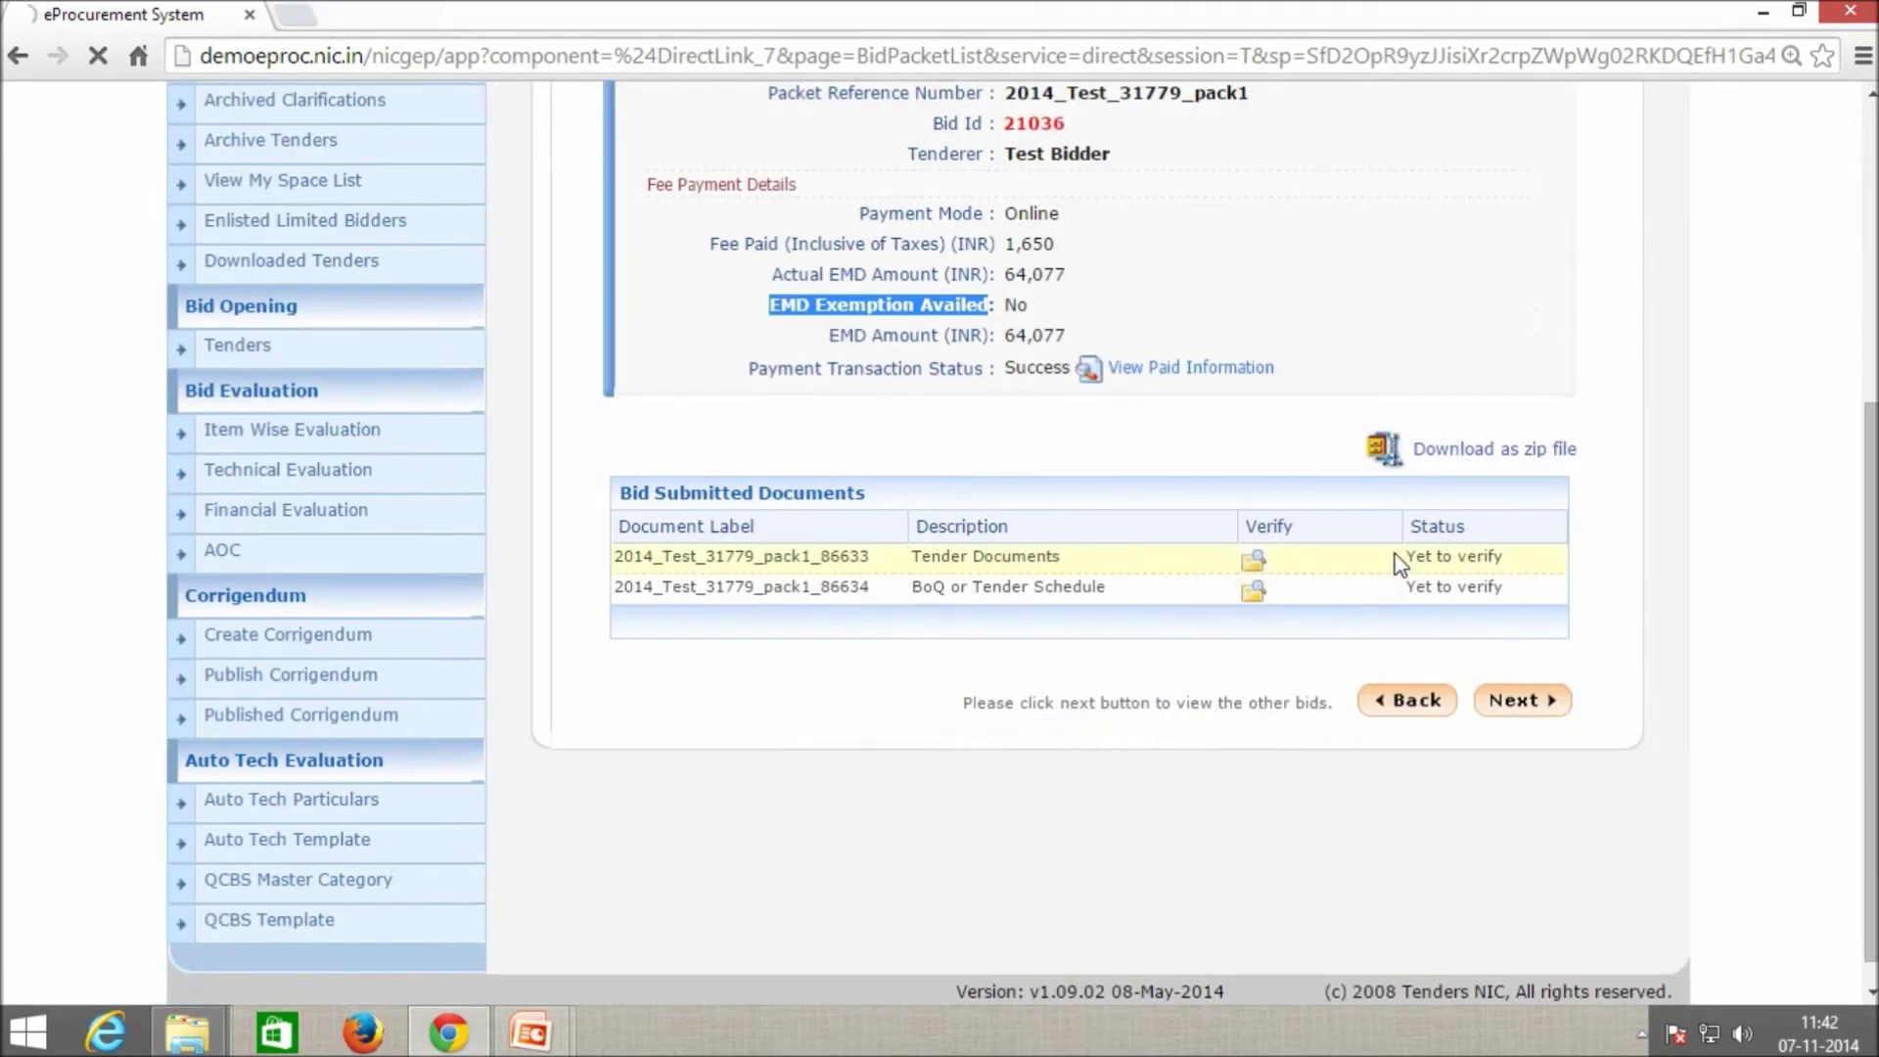
drag(1331, 565, 1246, 559)
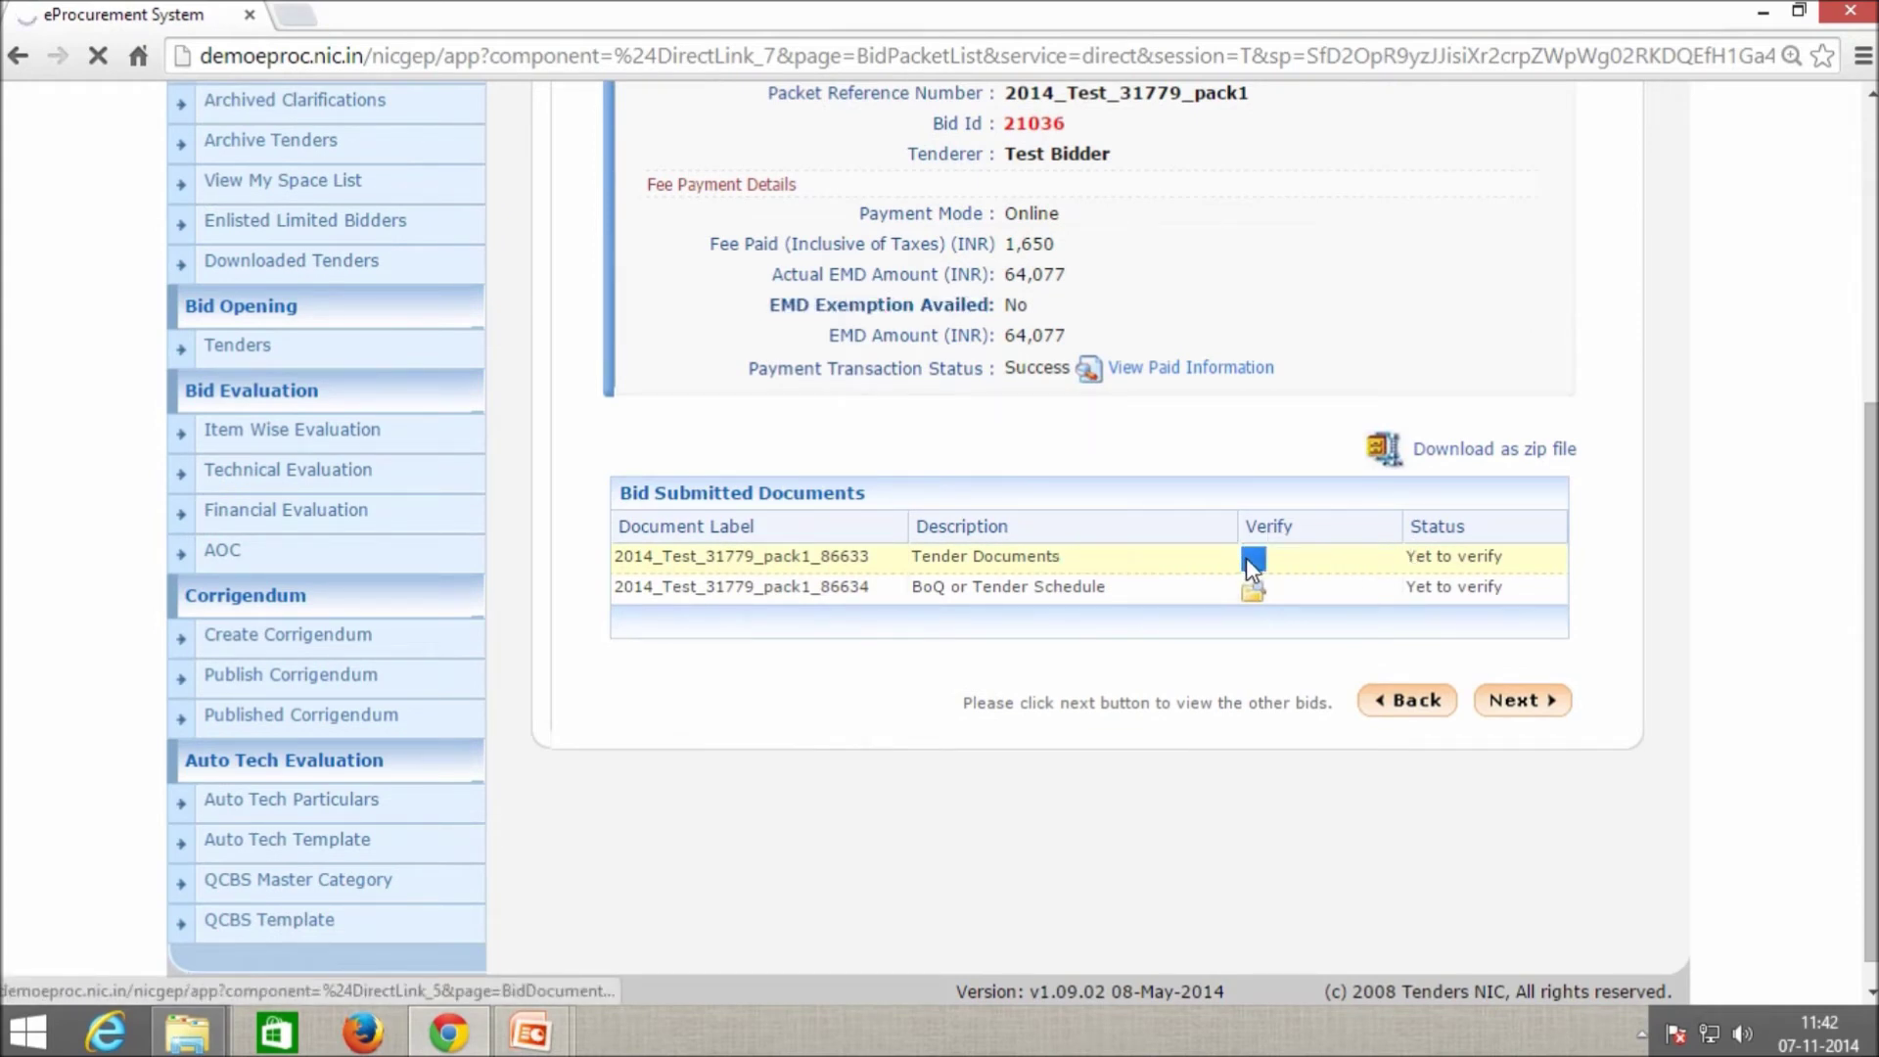
drag(1407, 558, 1519, 570)
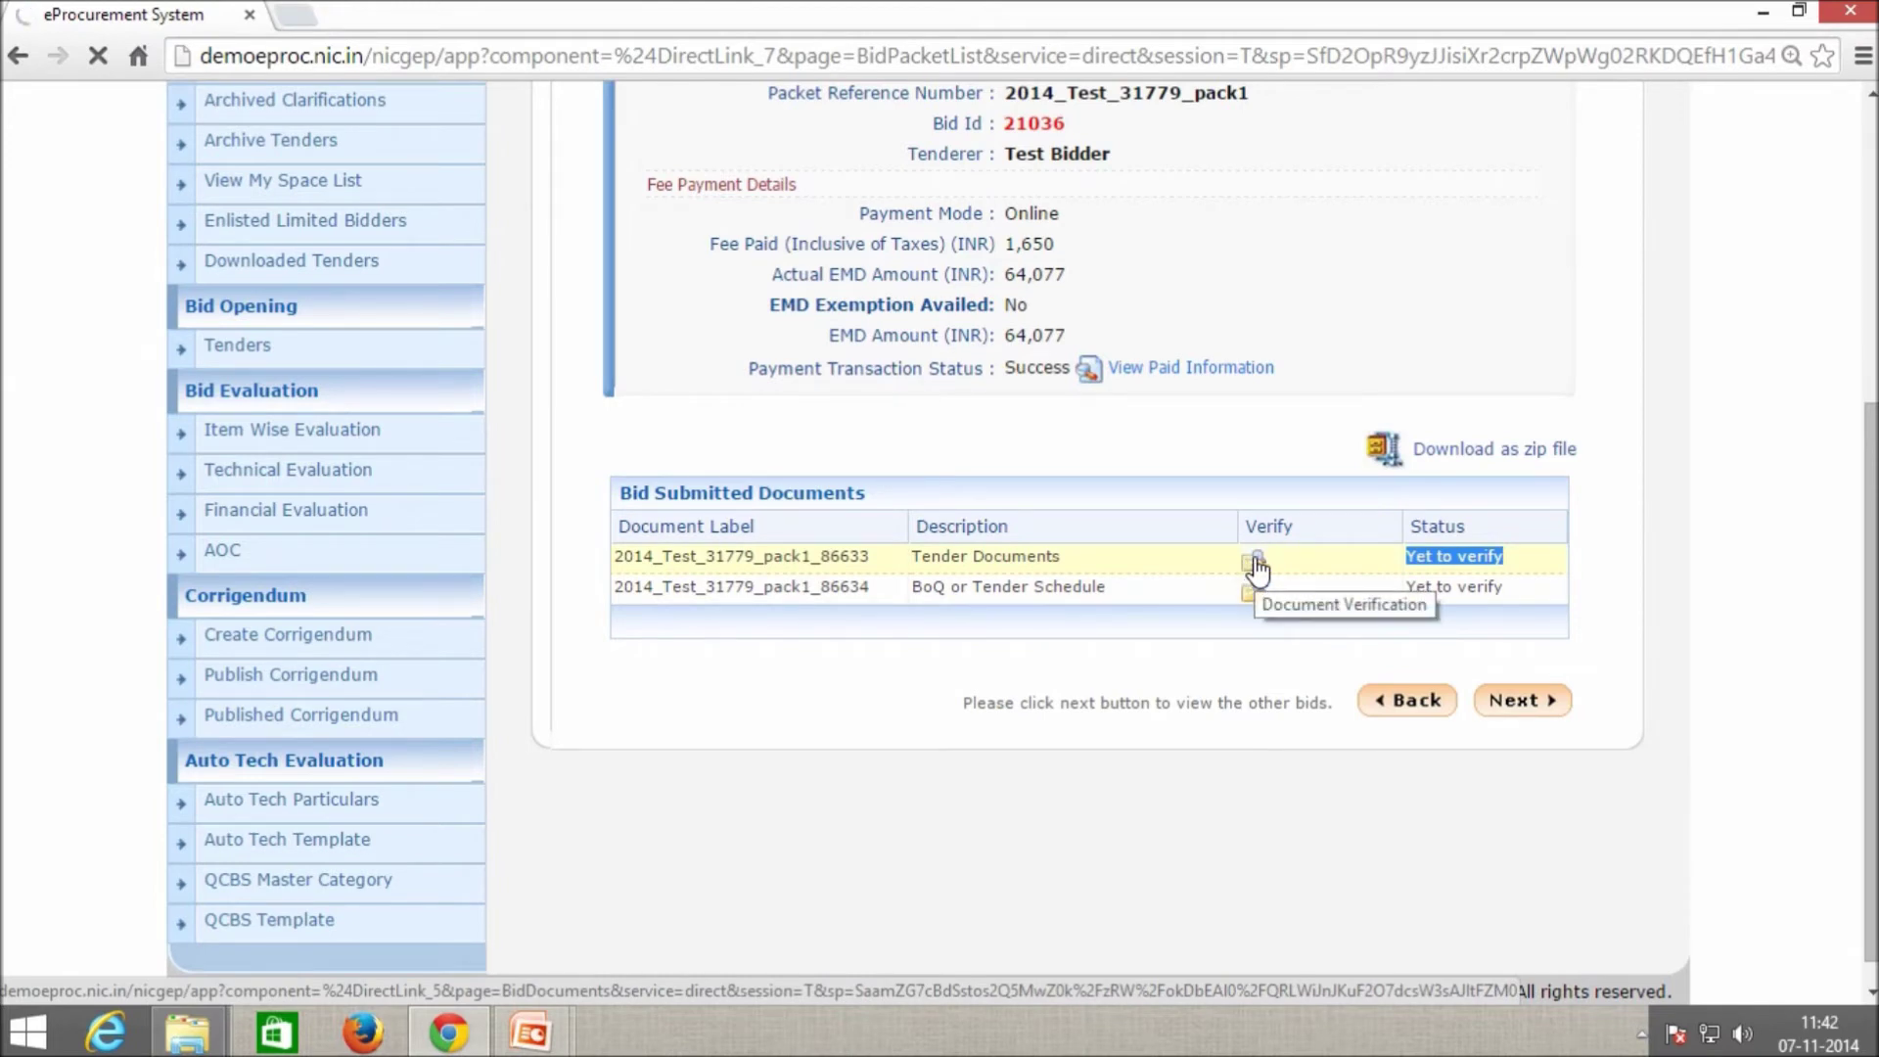
drag(1069, 562, 937, 587)
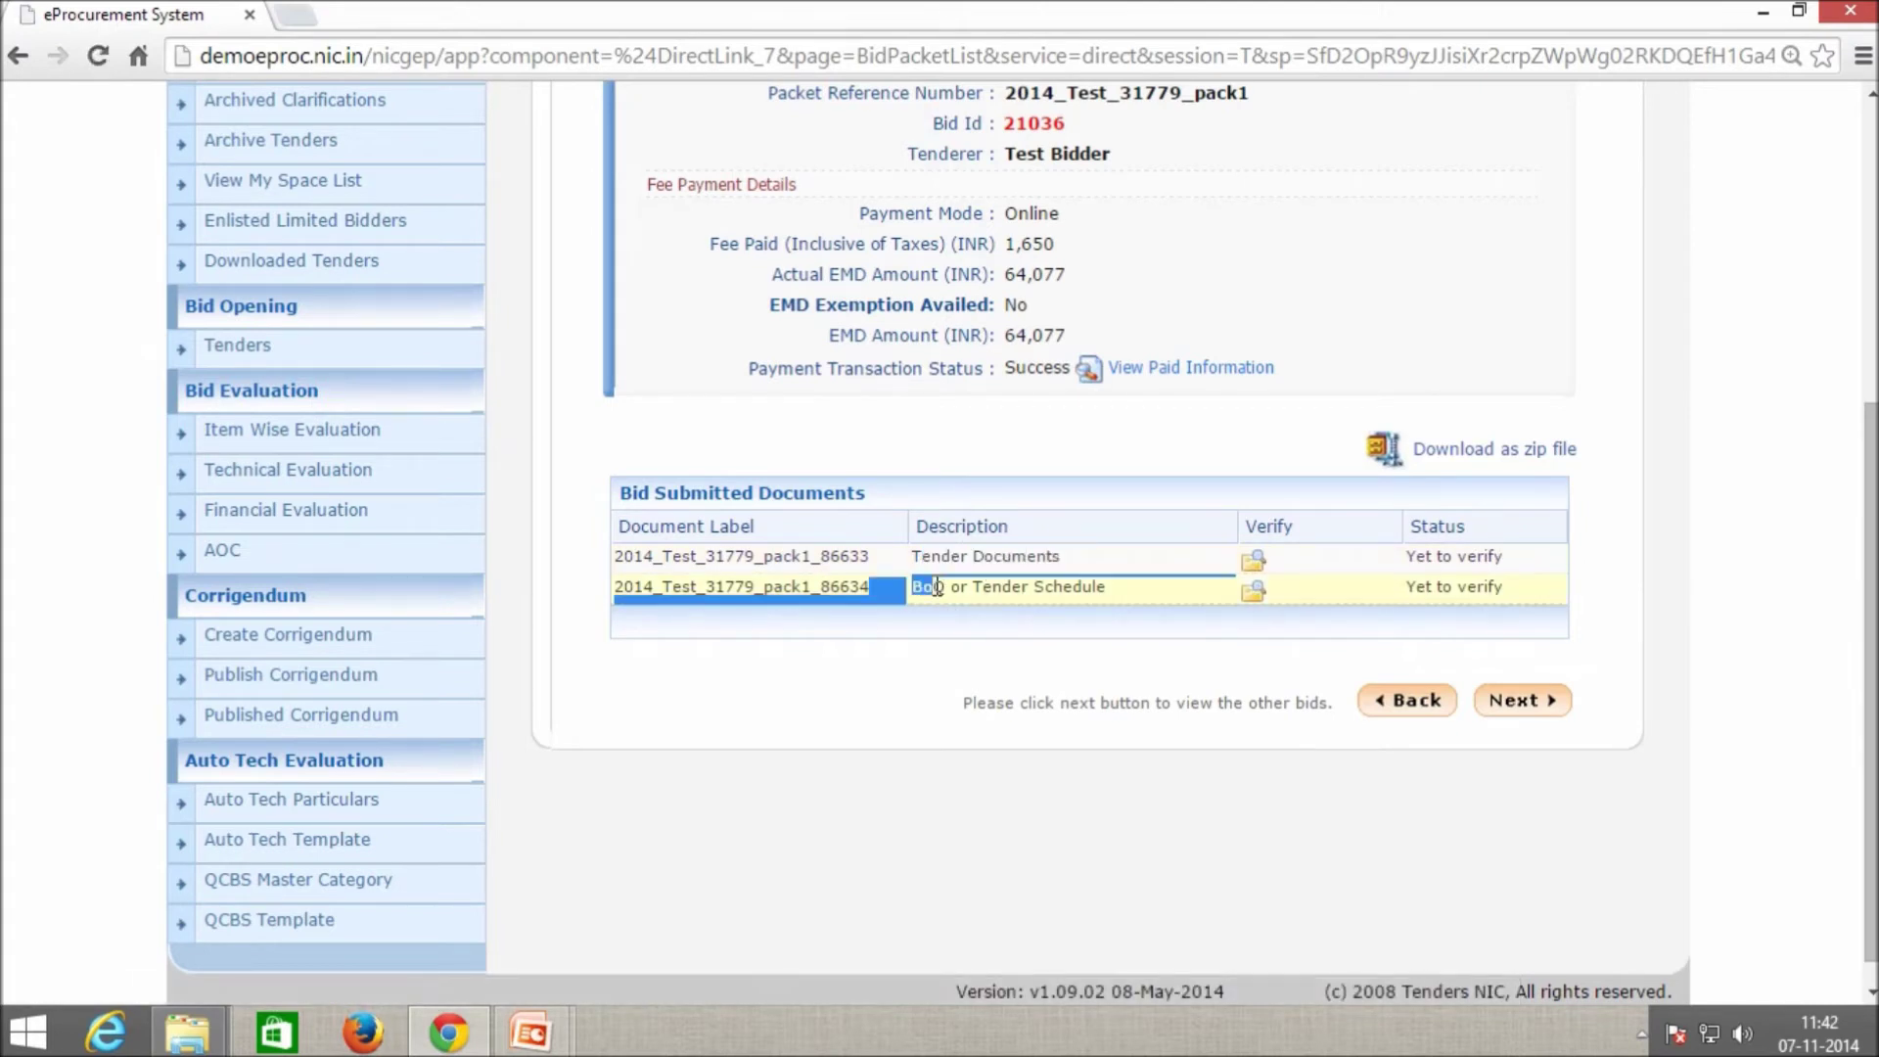
click(1198, 658)
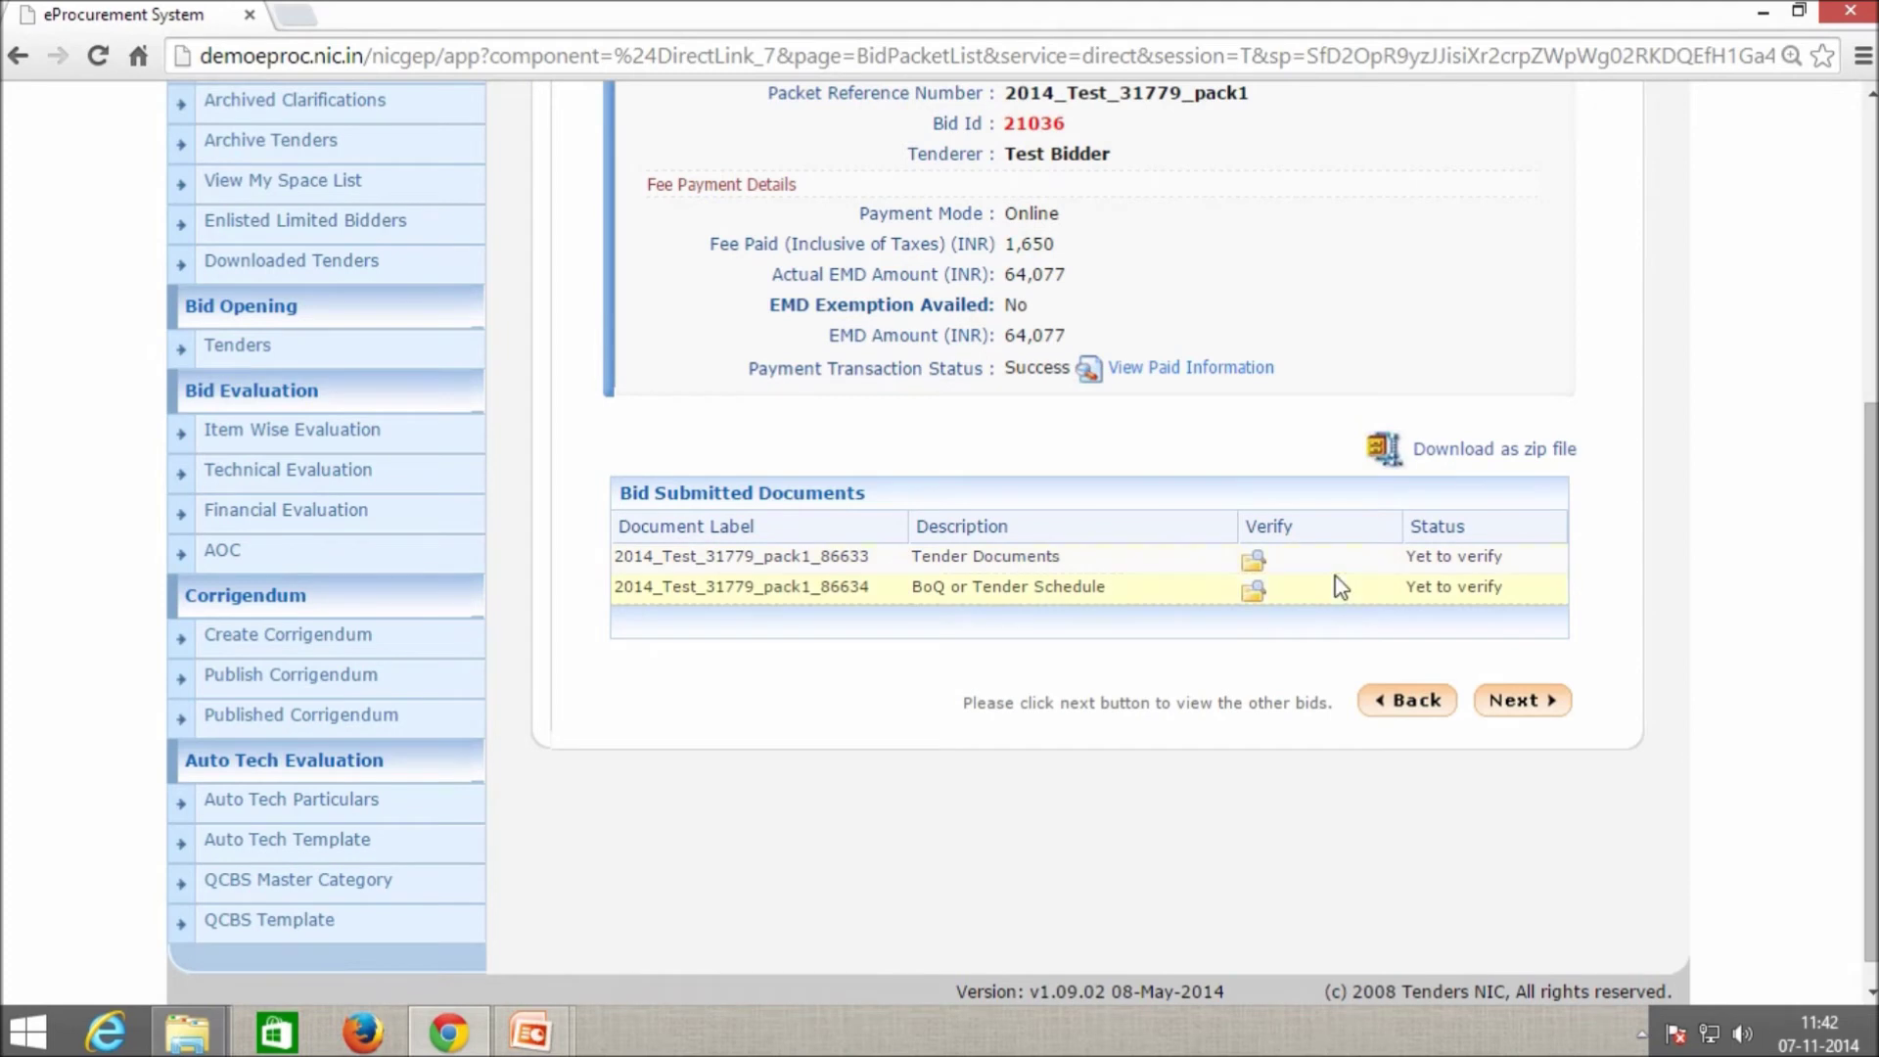
scroll(1345, 597, down, 1)
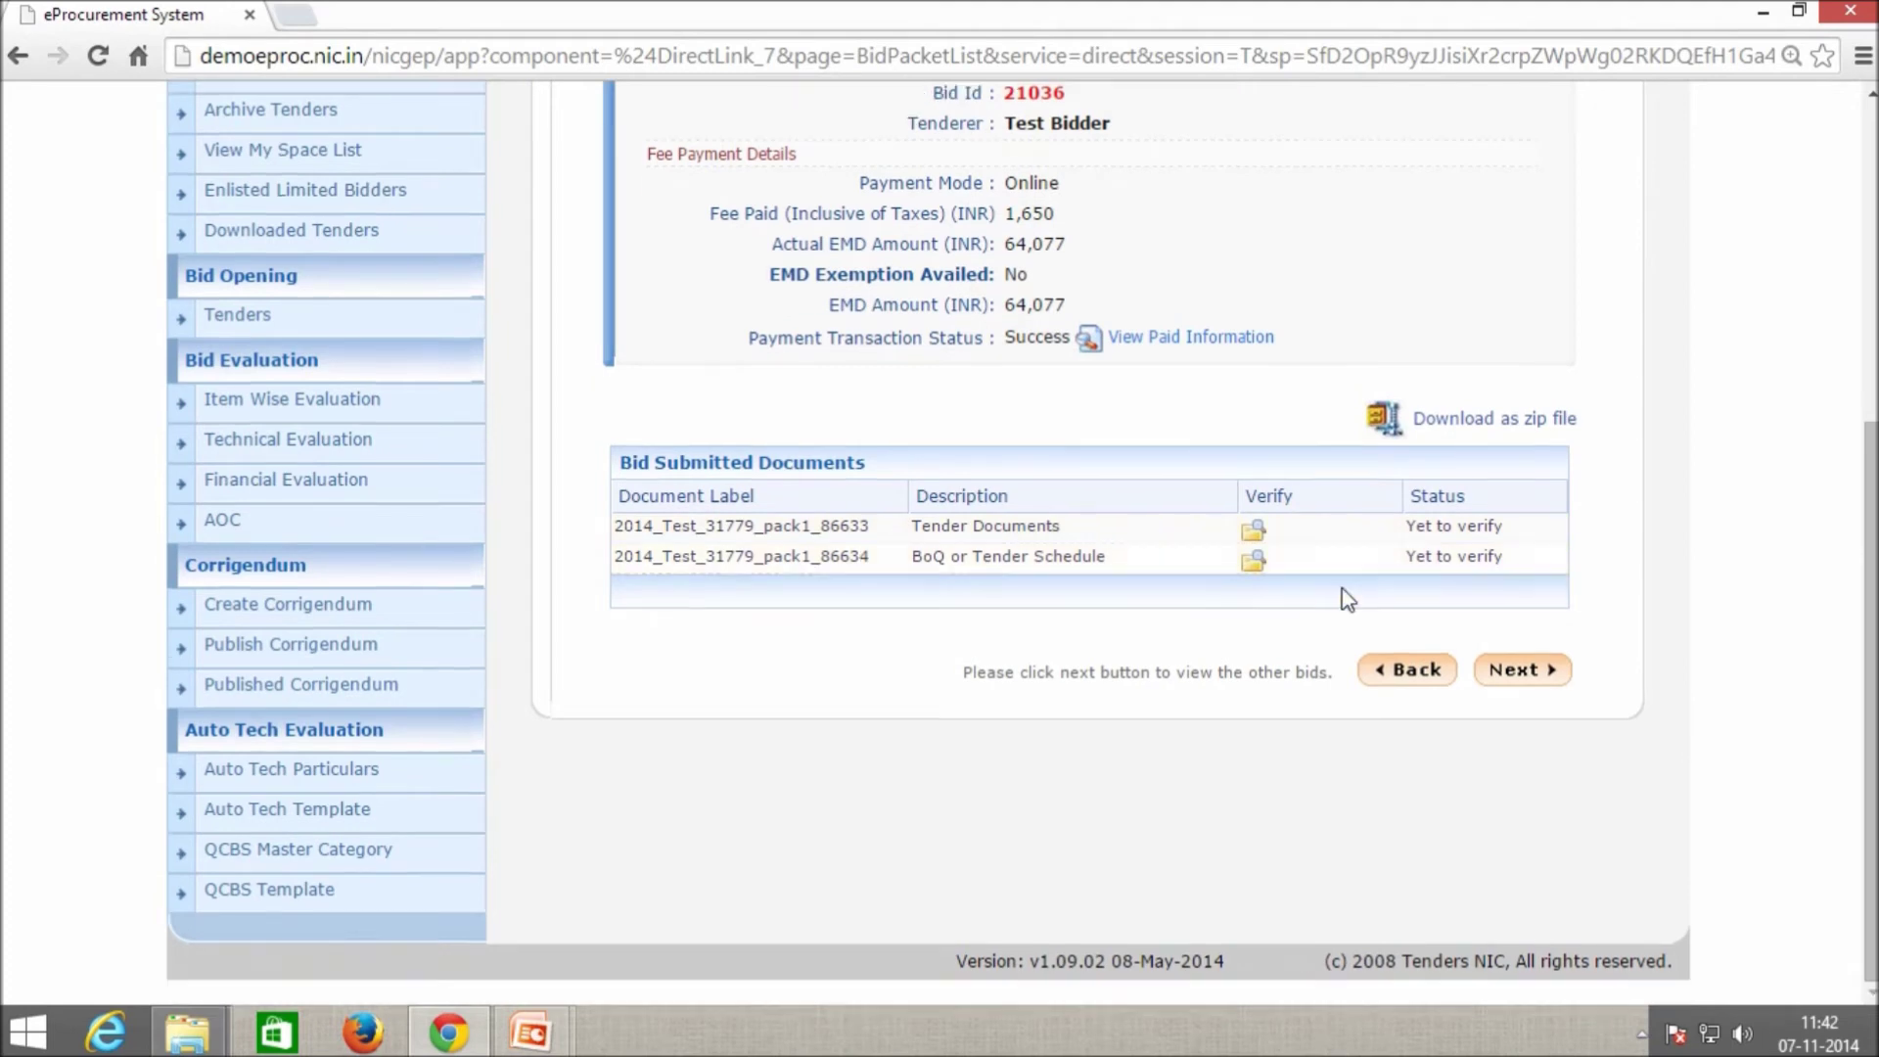
click(1256, 539)
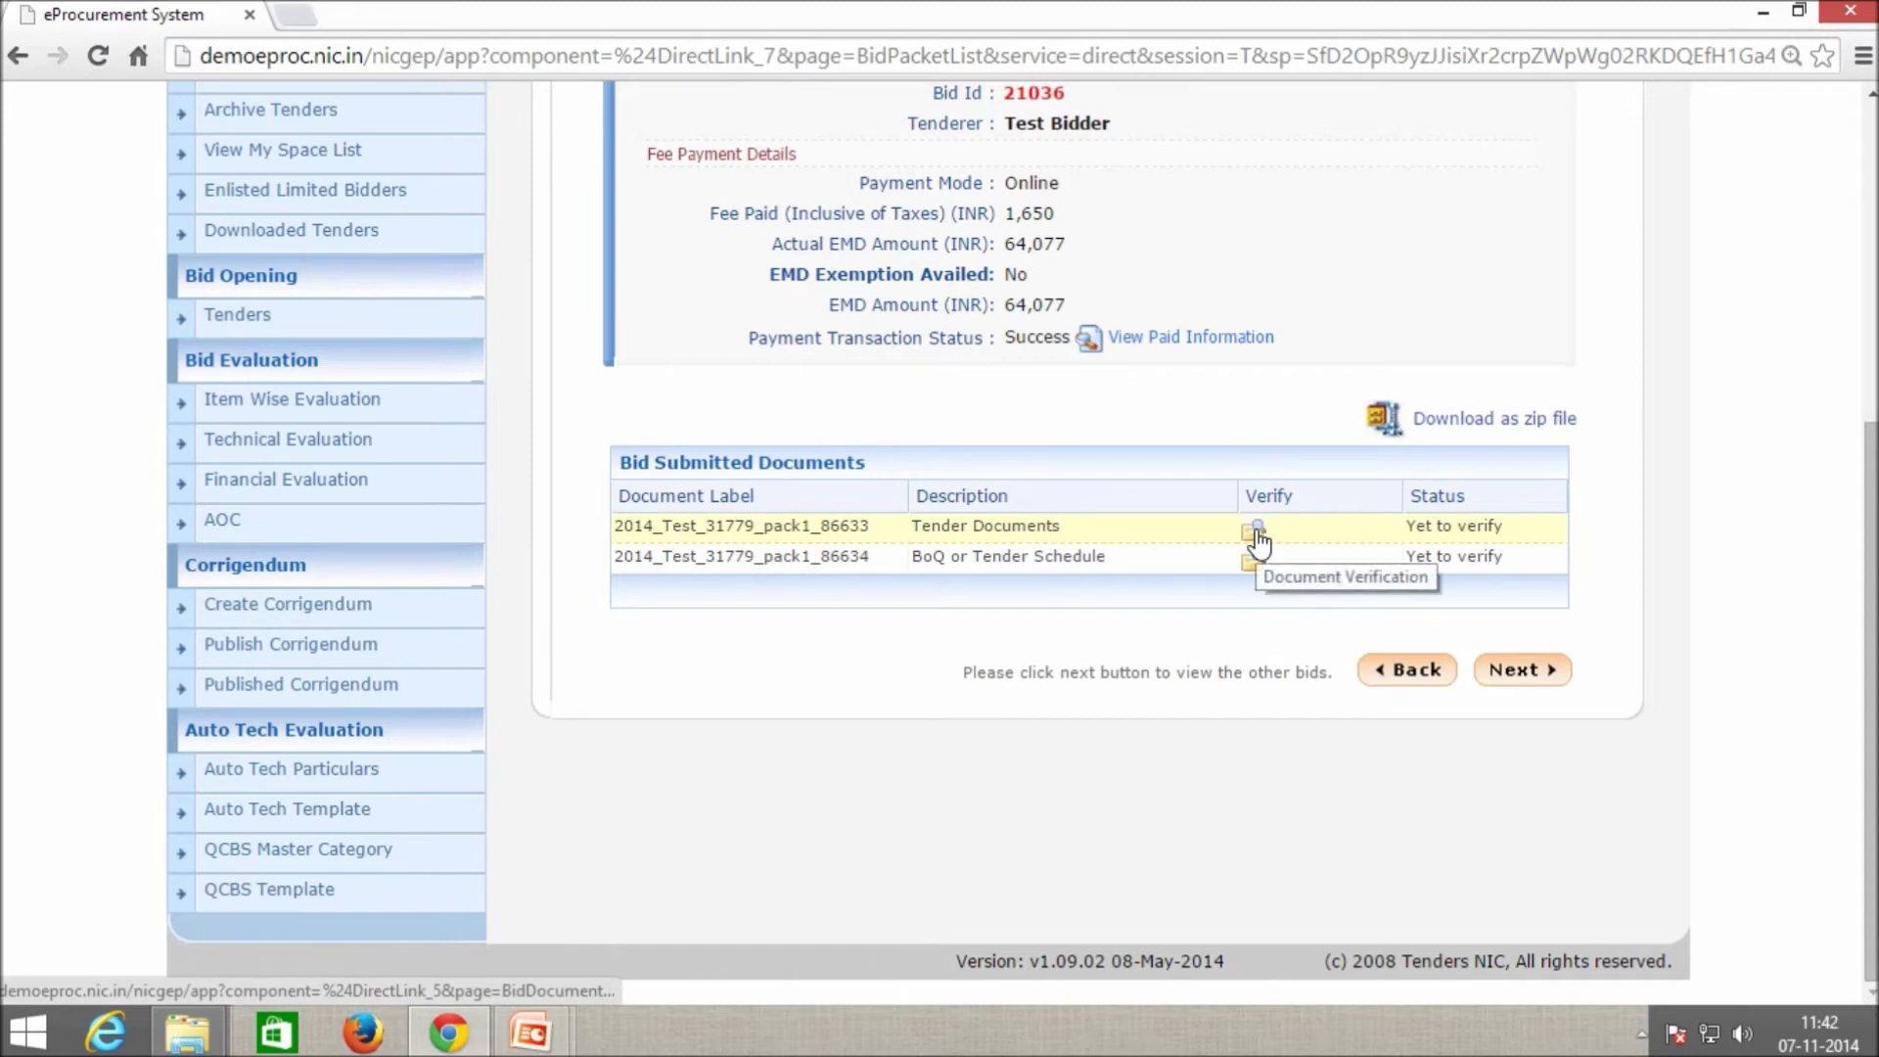
Admit bid 21036's Tender Documents with the comment 'Opened'.
click(1256, 539)
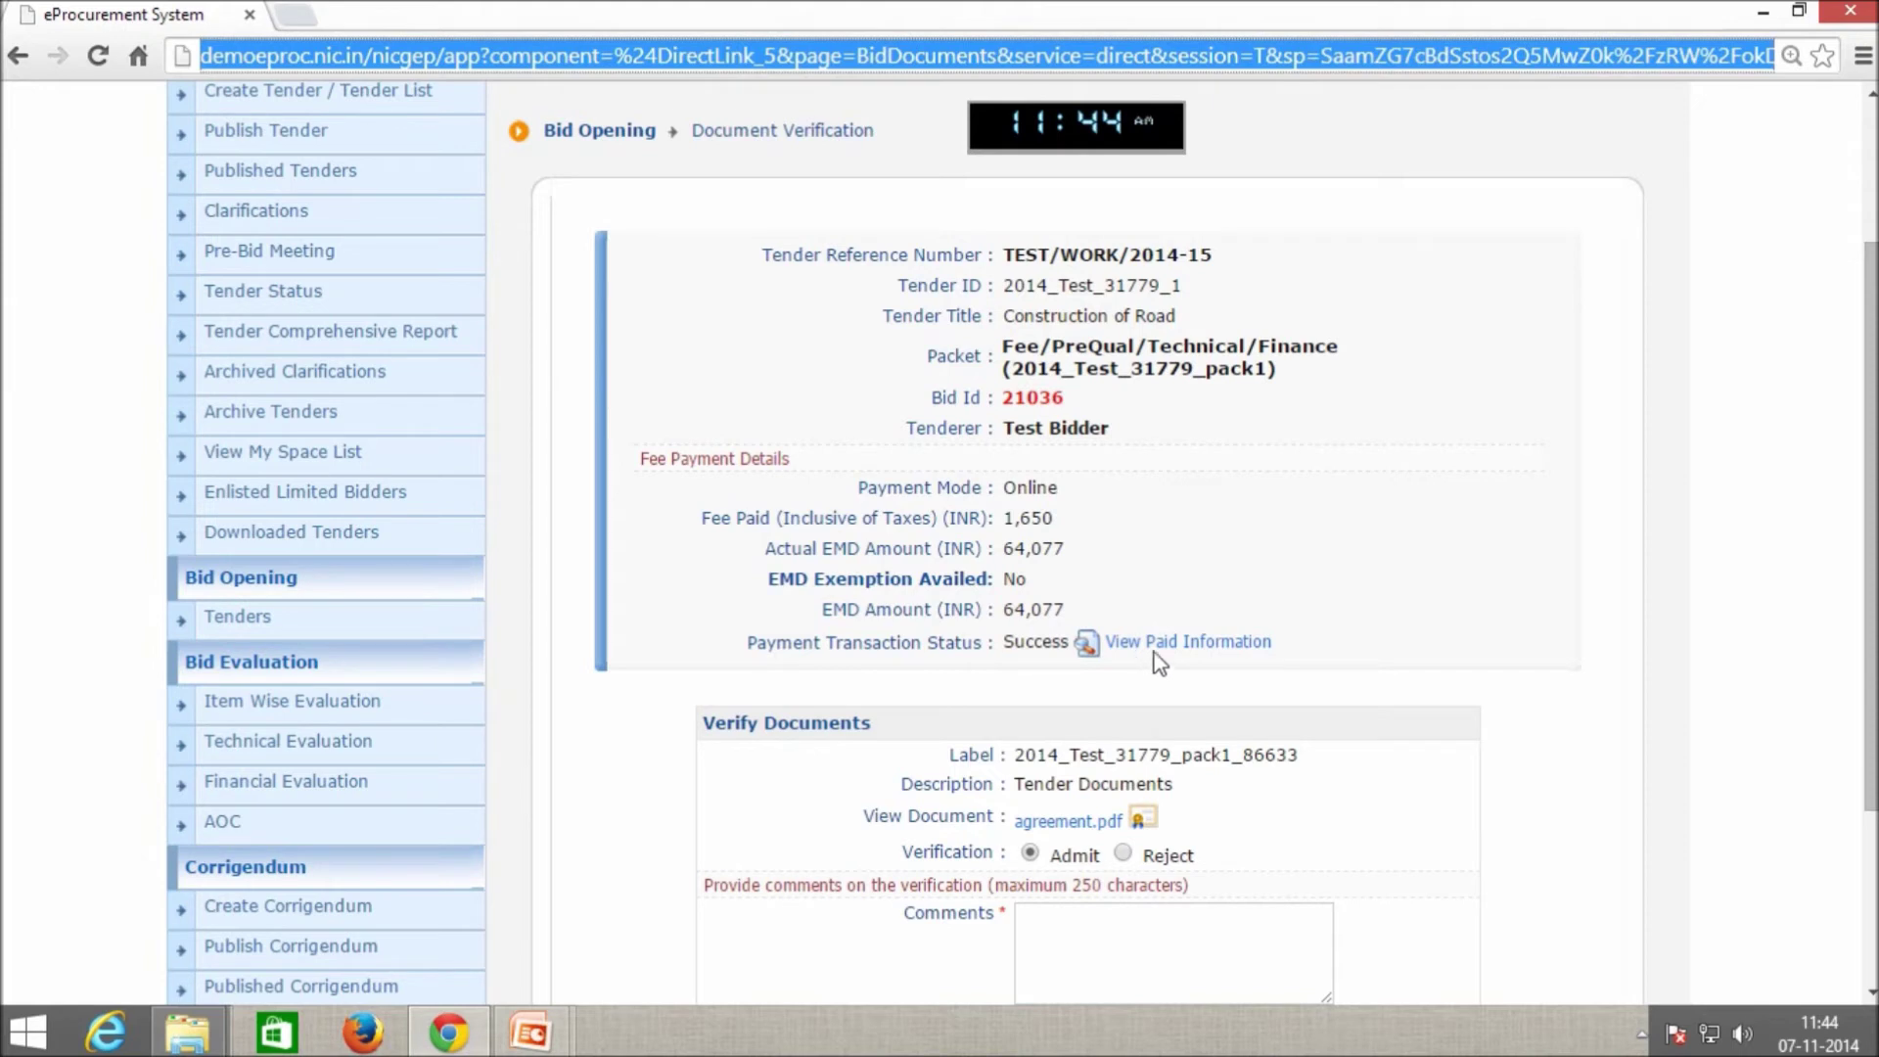
click(1297, 653)
scroll(1297, 653, down, 2)
click(1163, 814)
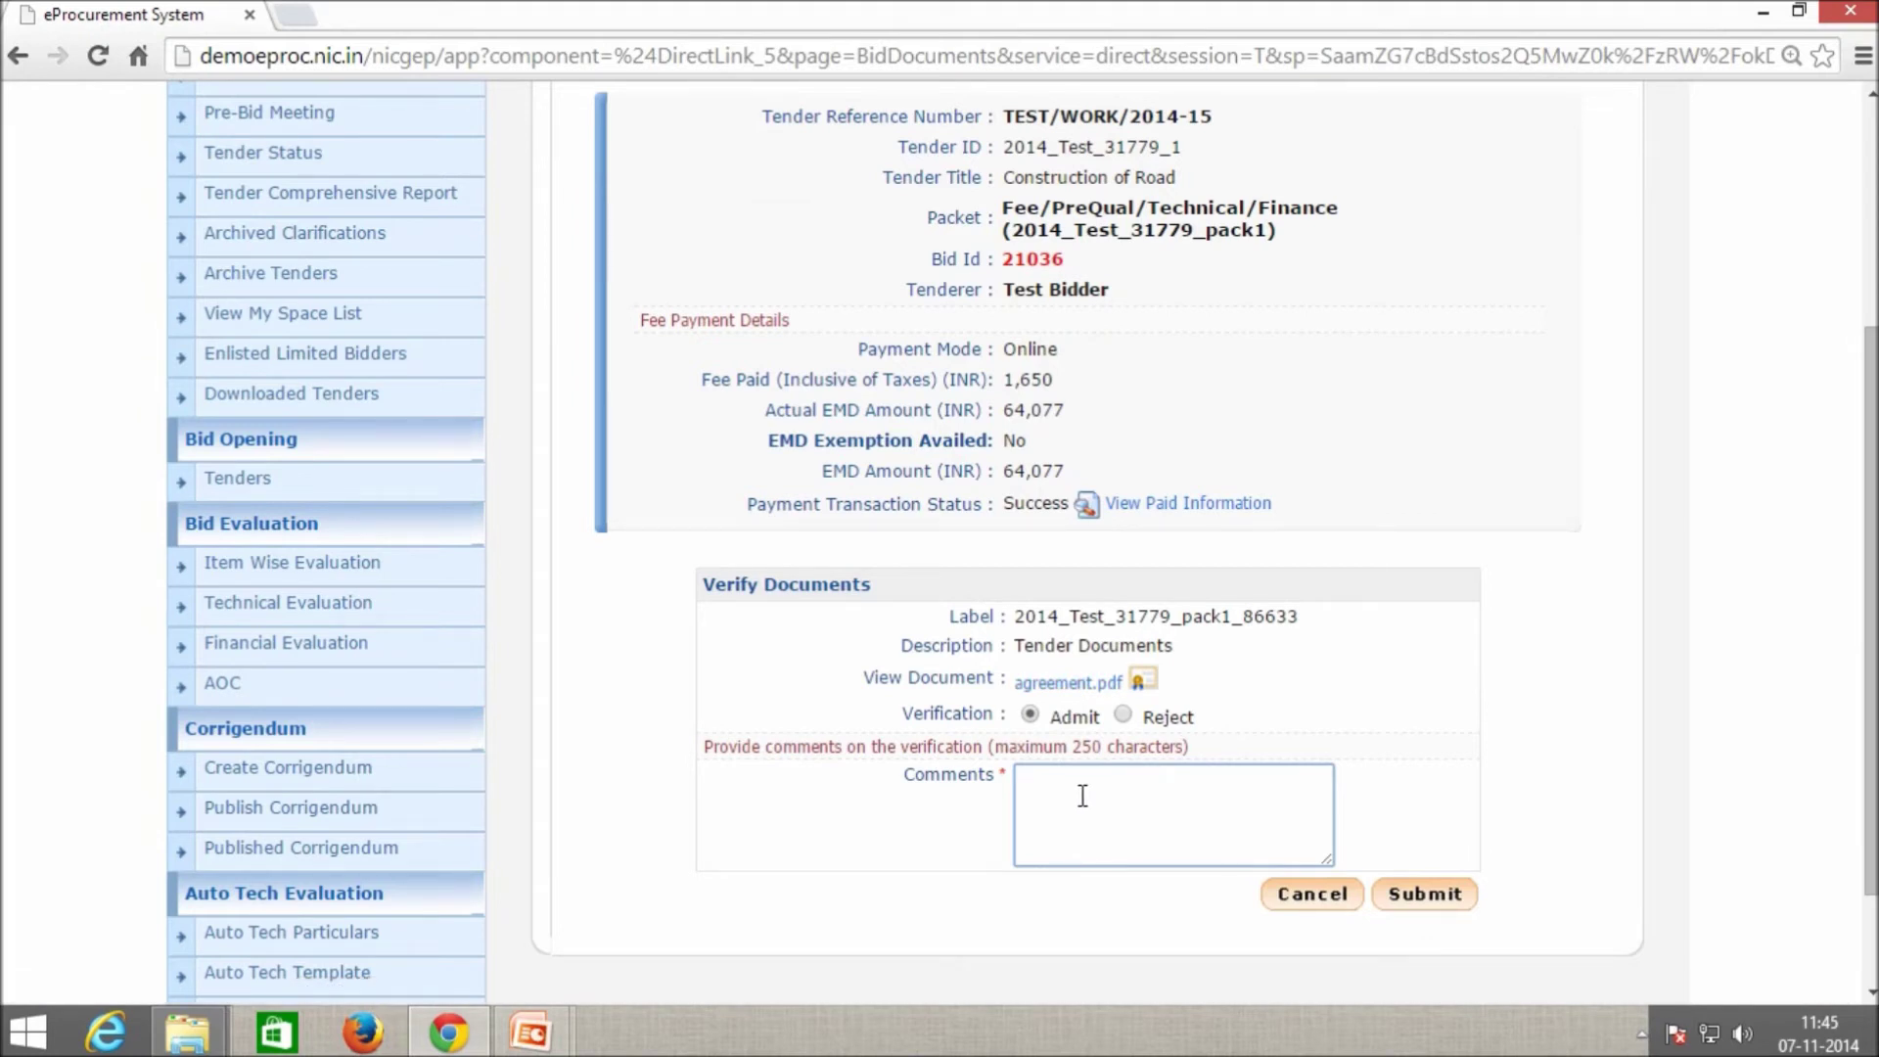
click(1123, 714)
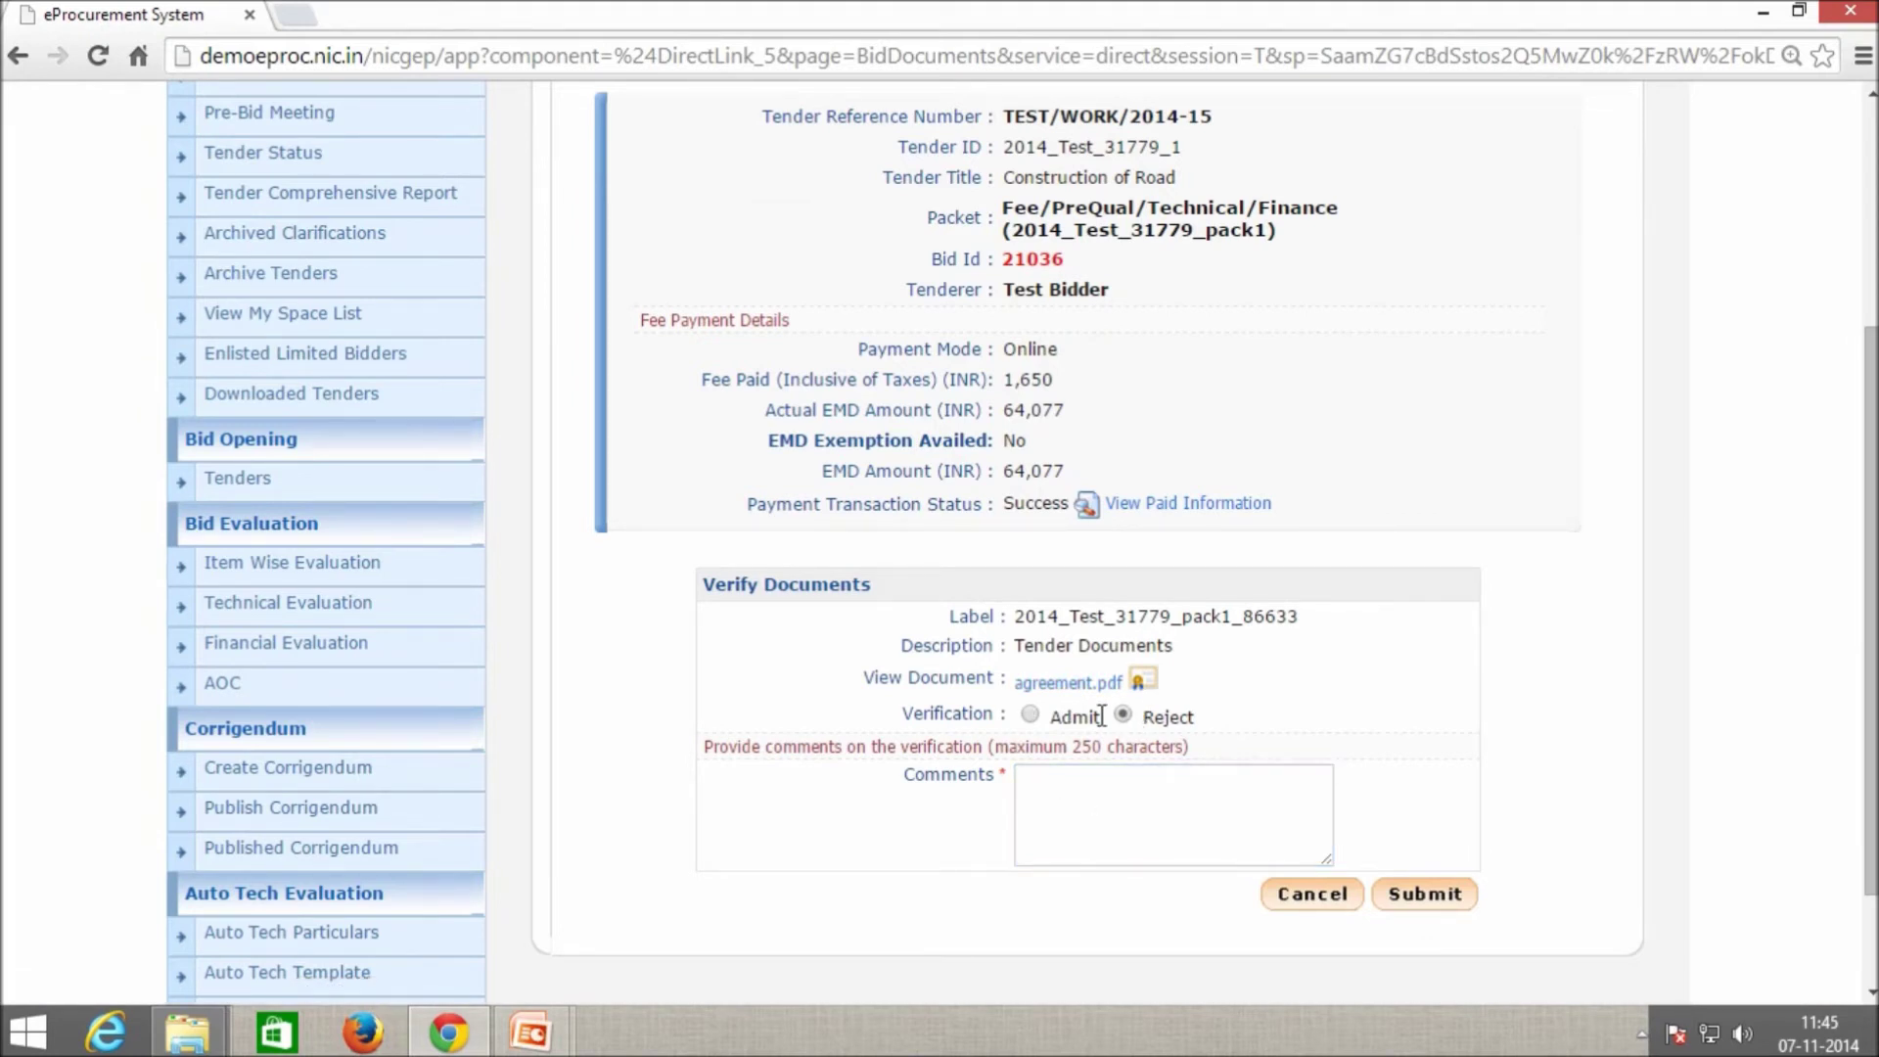
click(1063, 794)
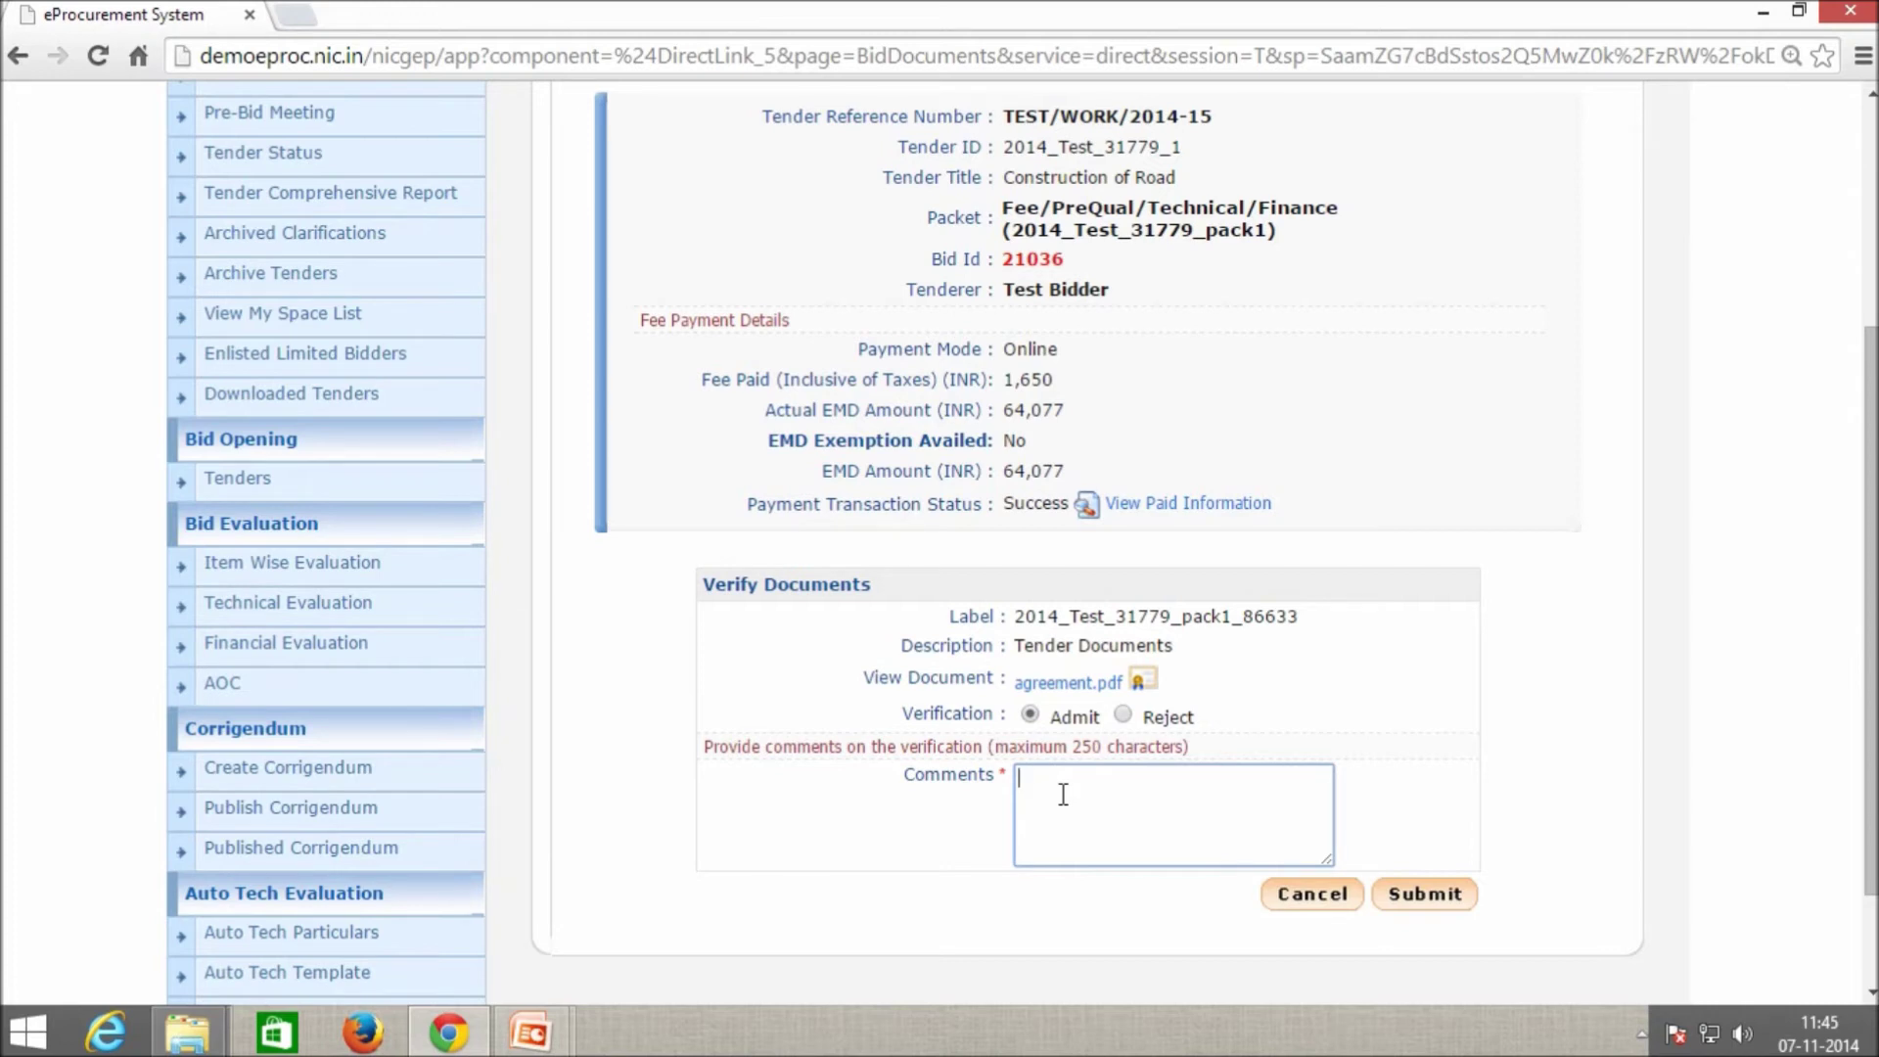
text(Opened)
click(1395, 912)
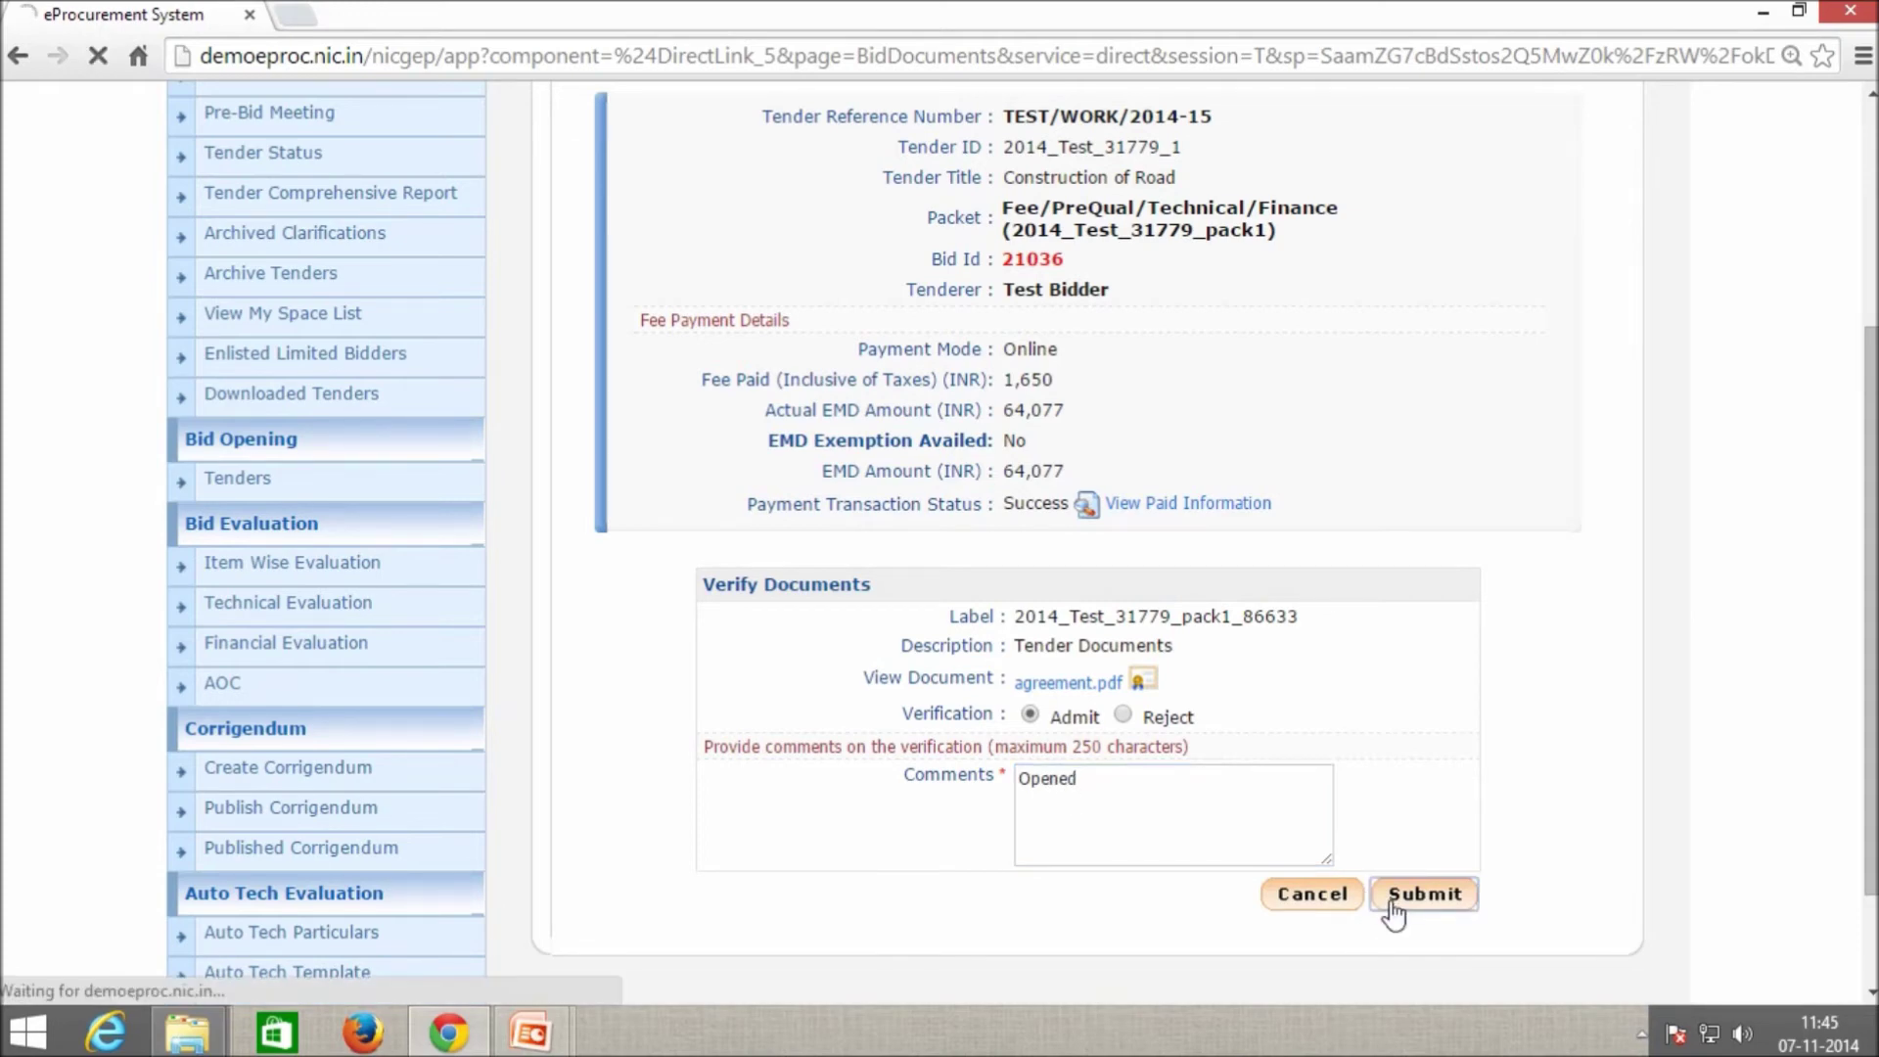
scroll(1397, 913, down, 4)
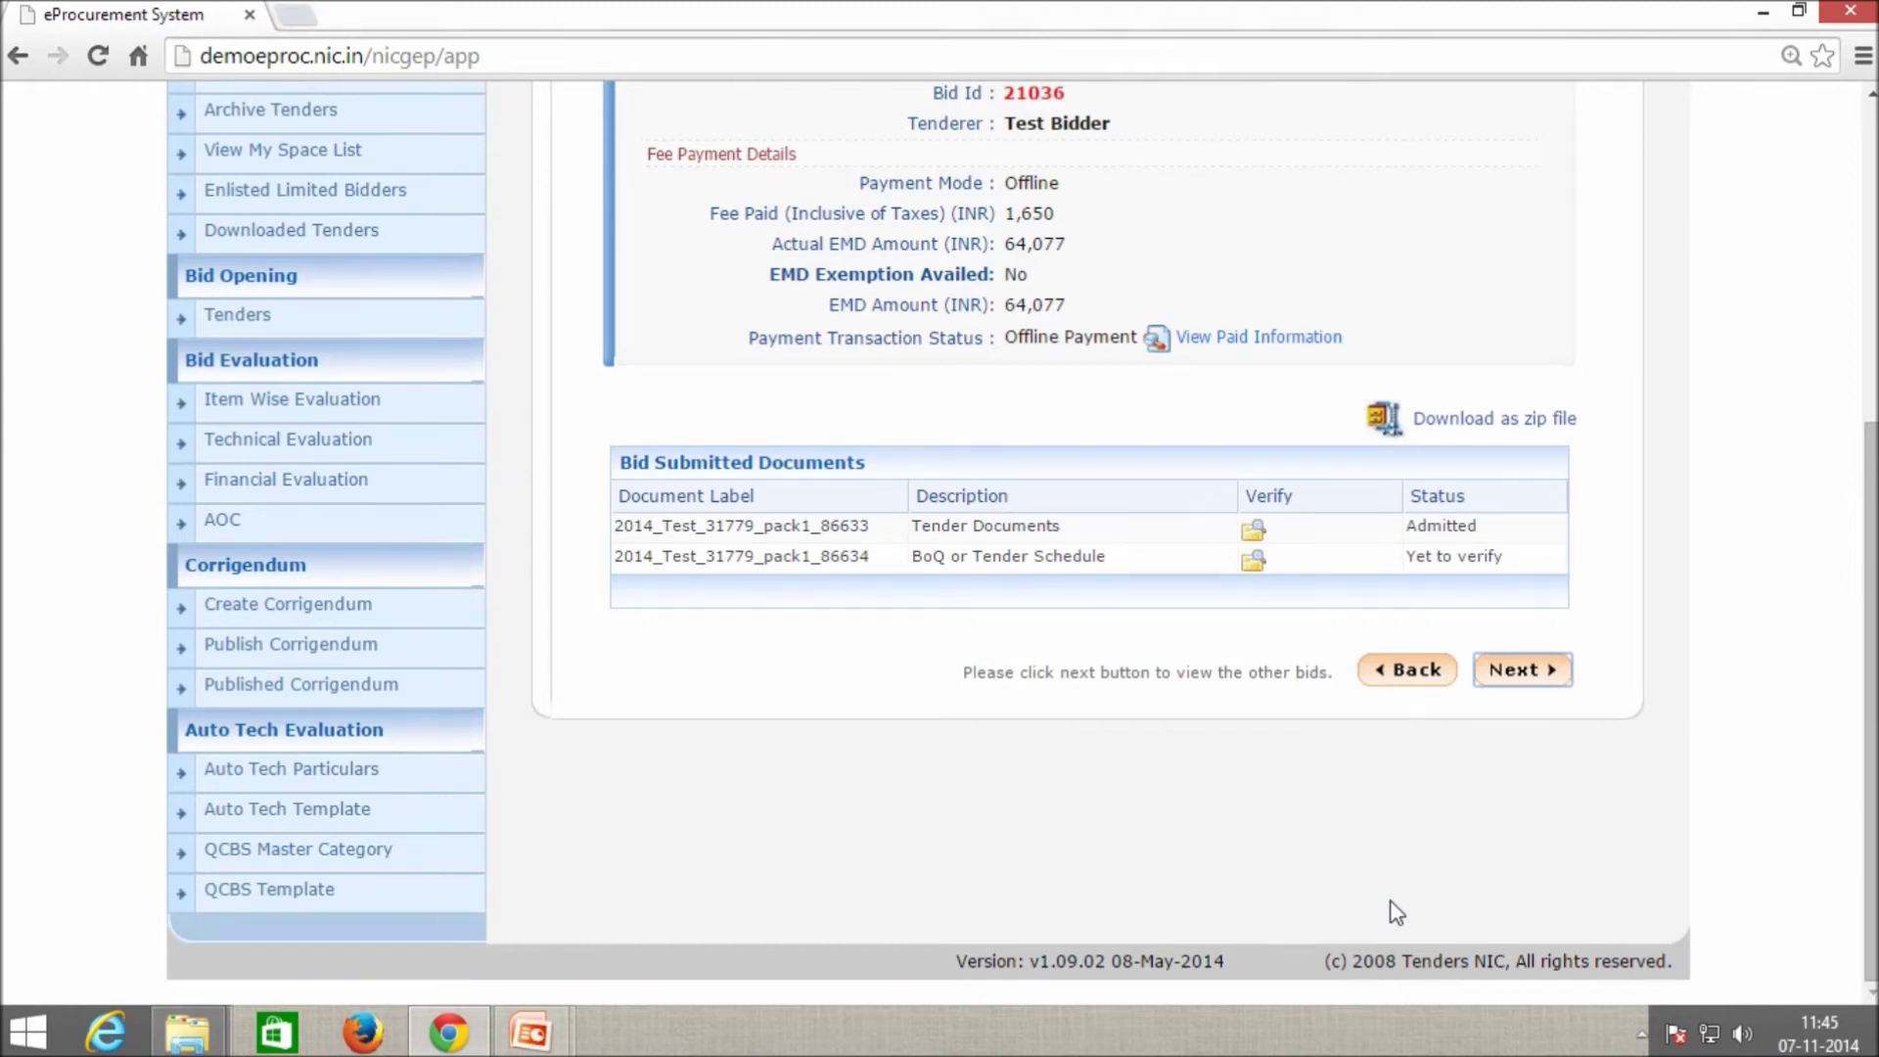
Admit bid 21036's BoQ with the comment 'Opened' and return to the Active Bid List.
double_click(1442, 527)
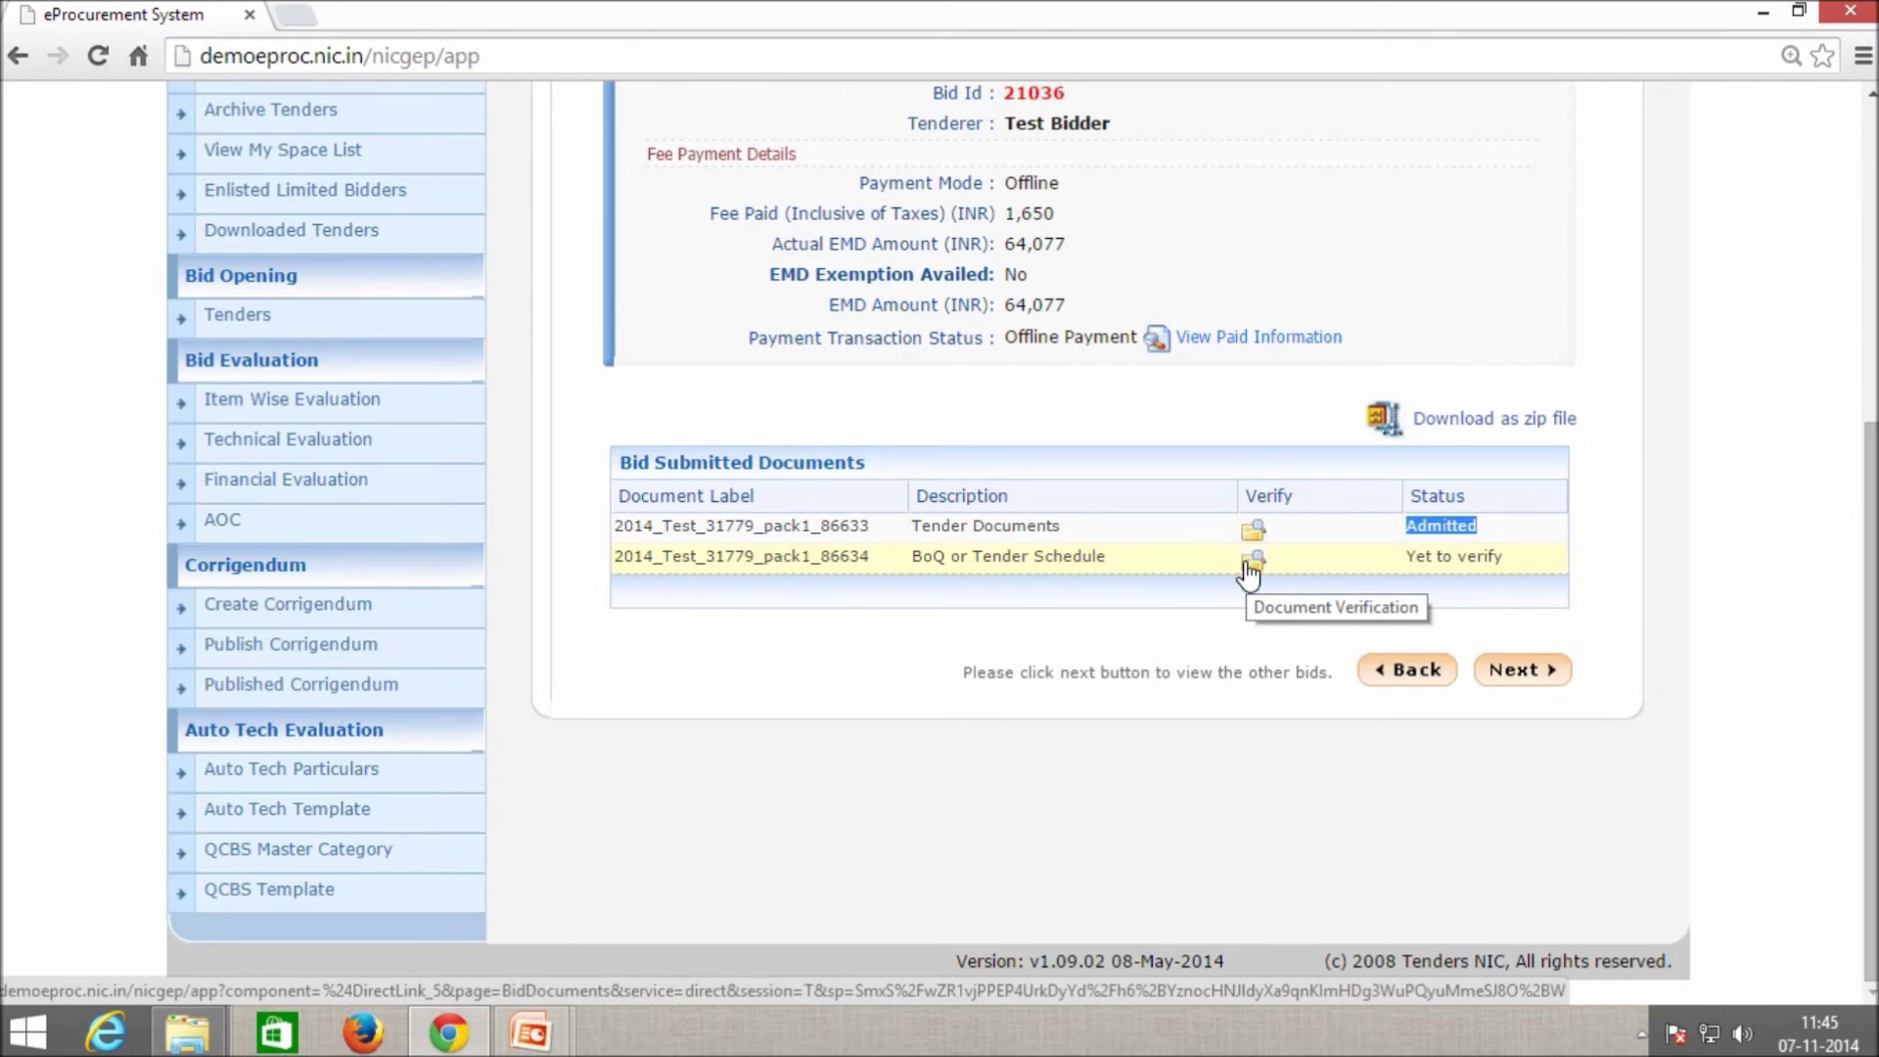
click(1250, 560)
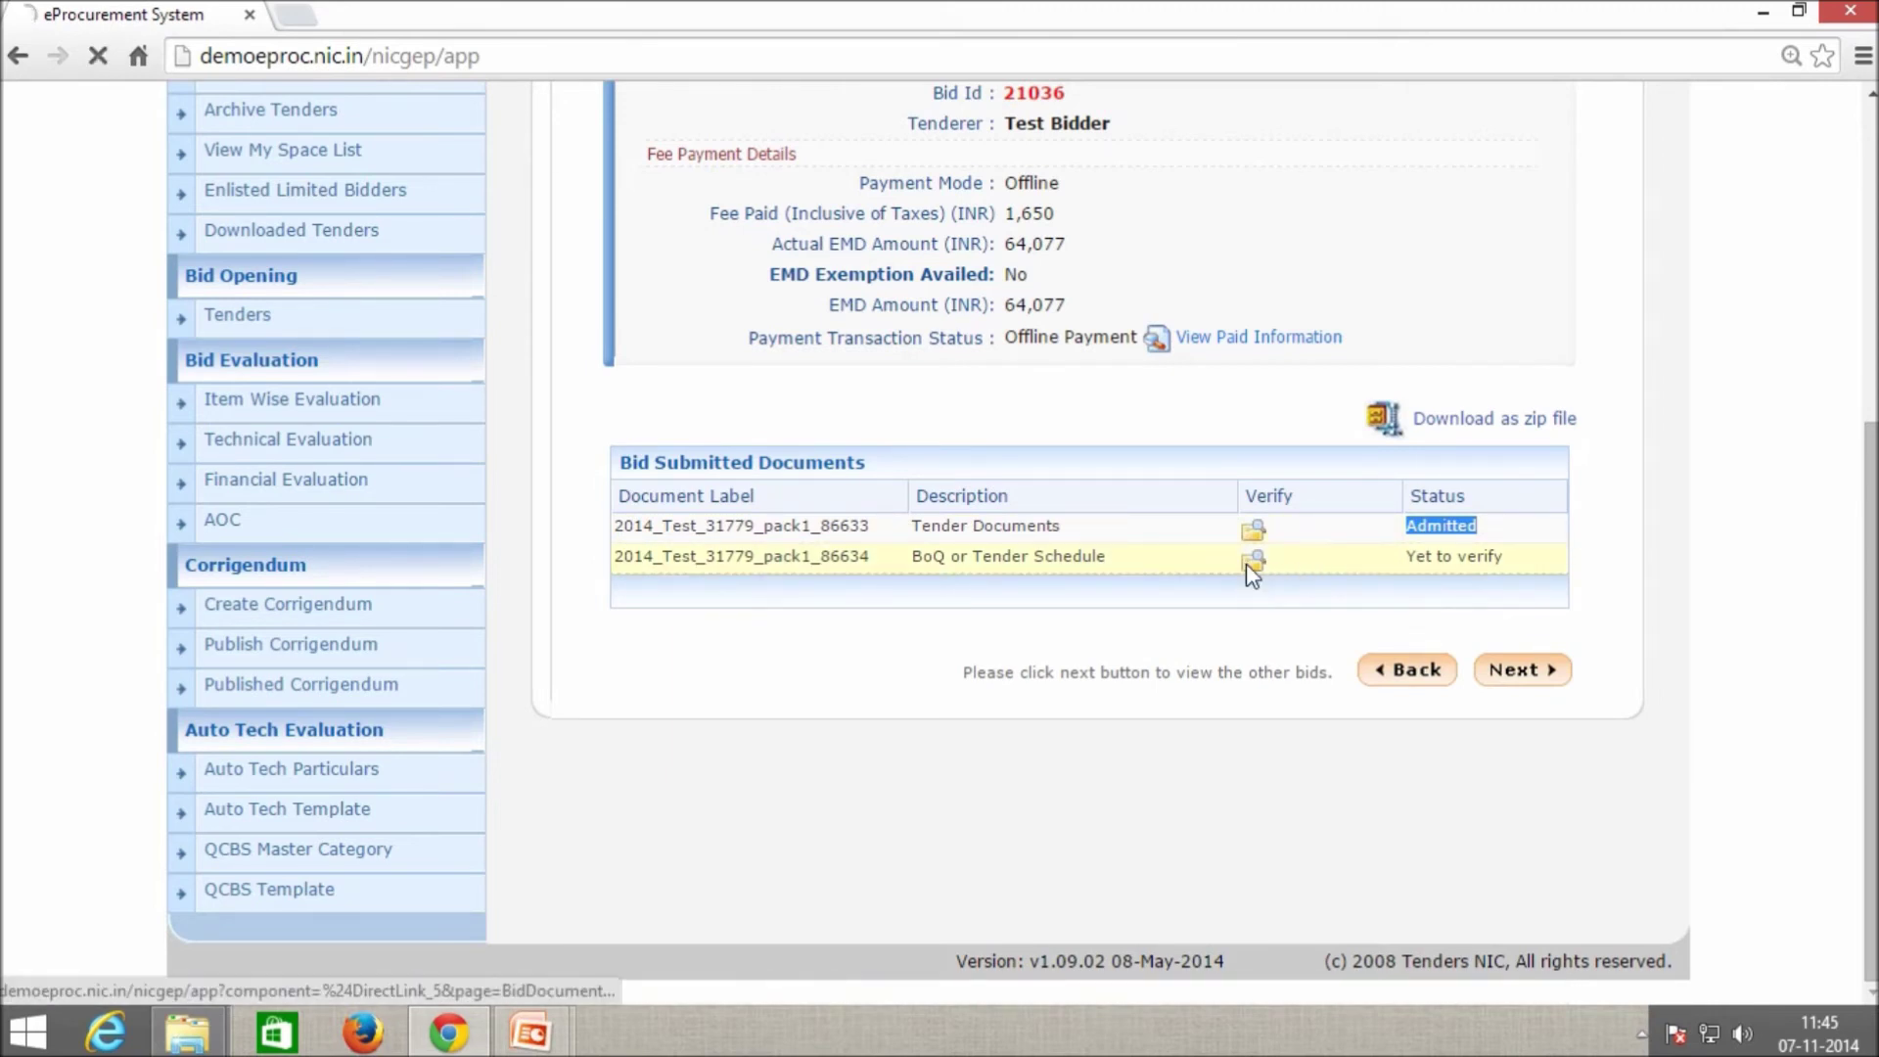
scroll(1210, 818, down, 3)
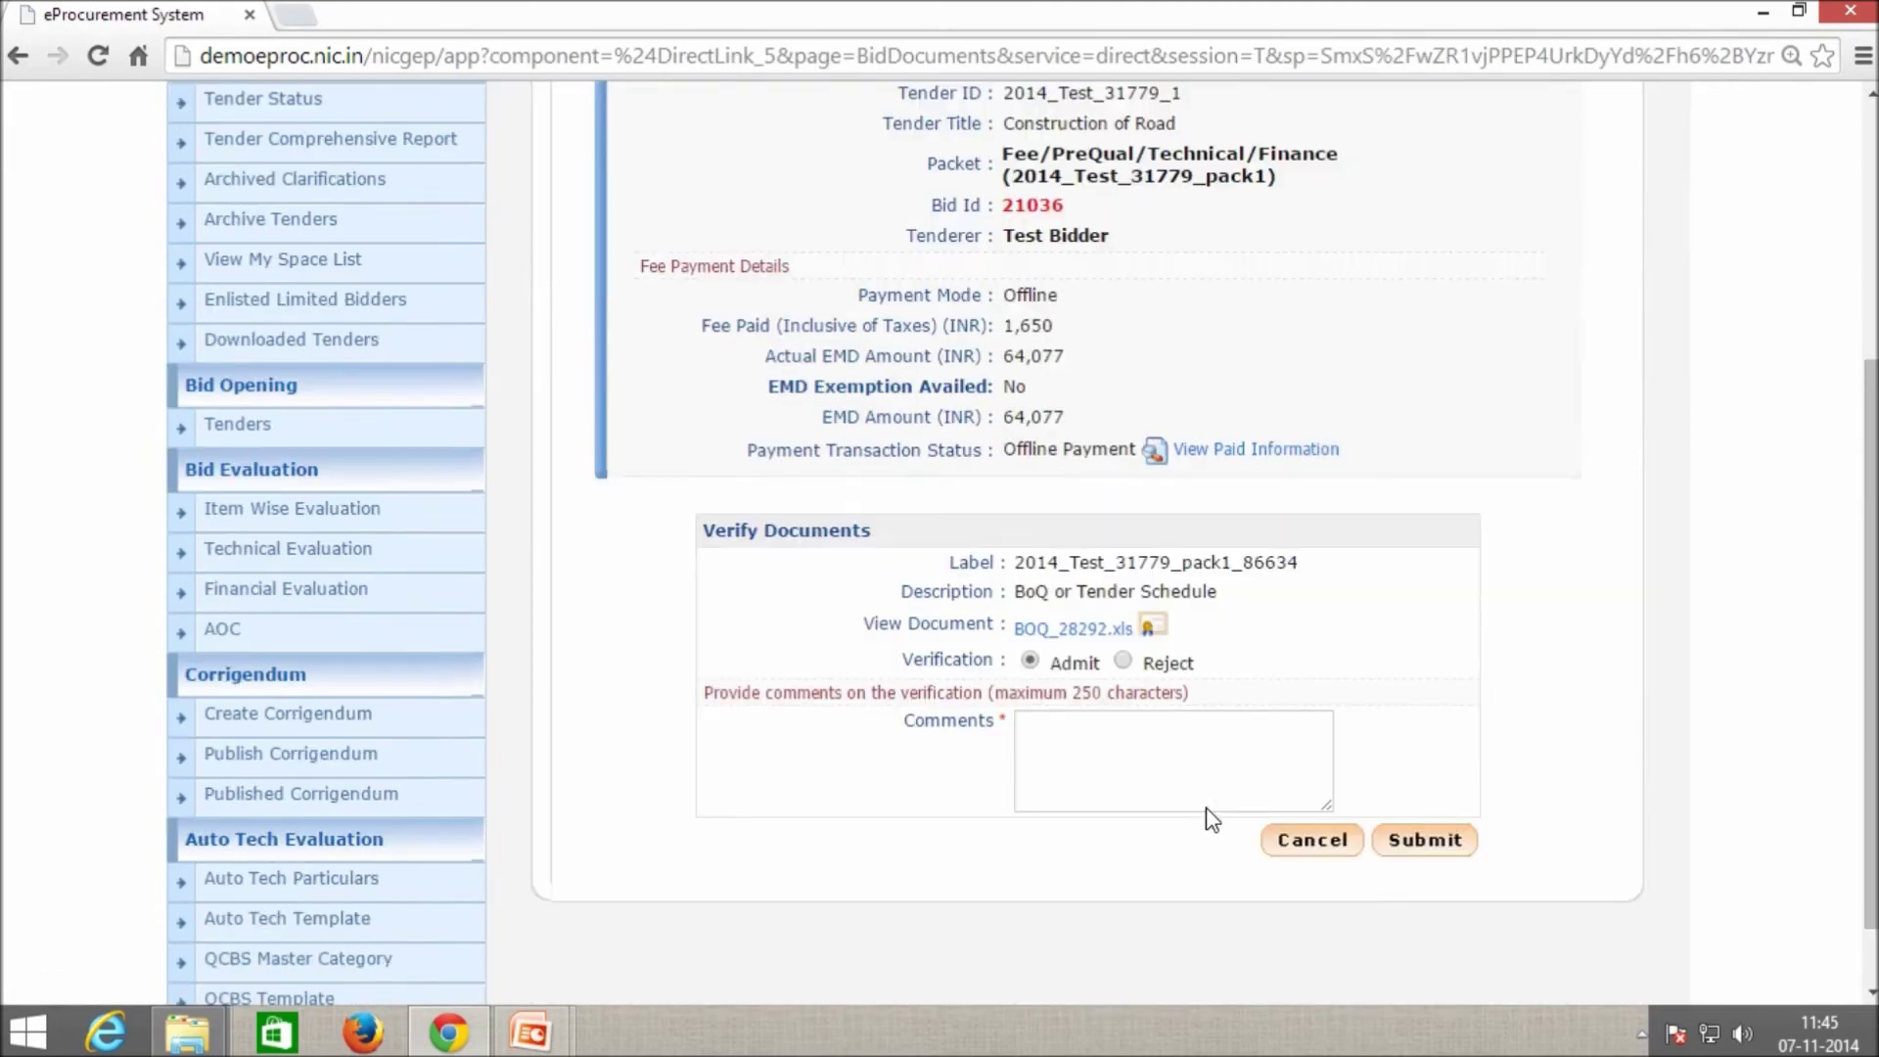
click(1076, 753)
text(Opened)
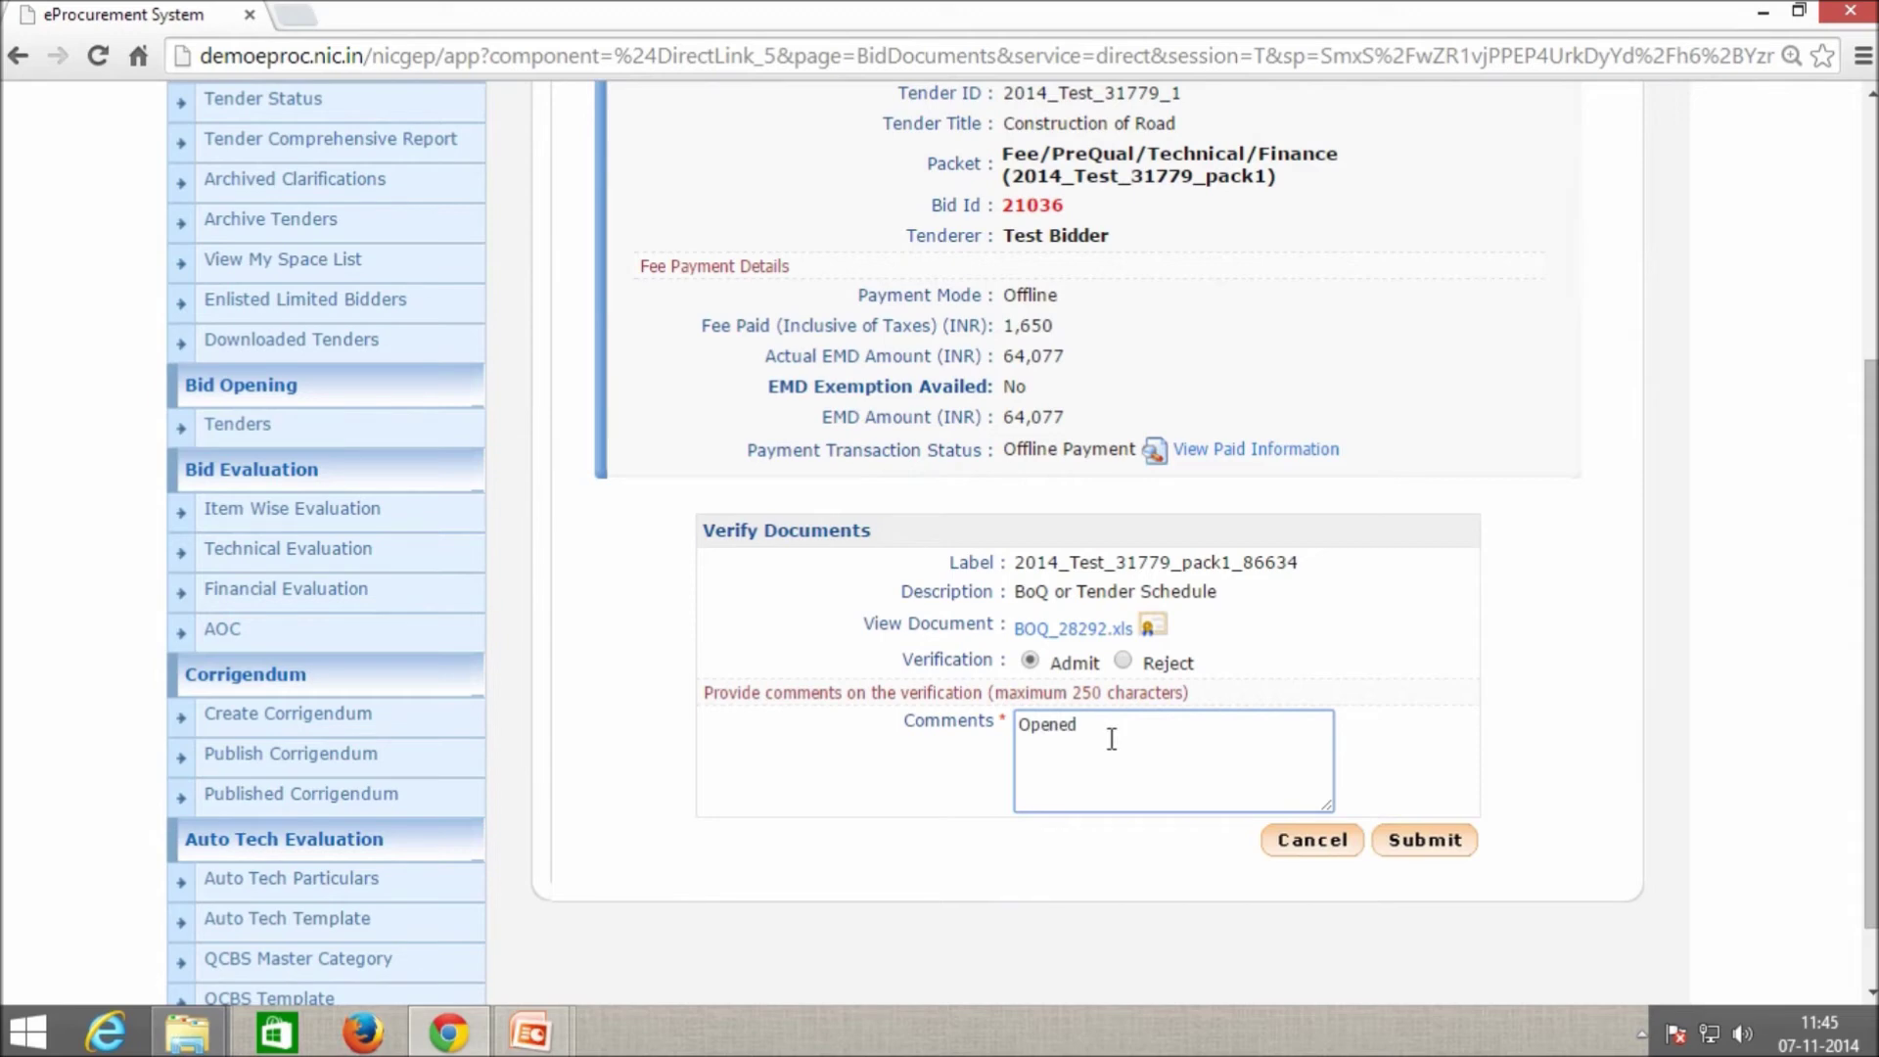
click(1435, 860)
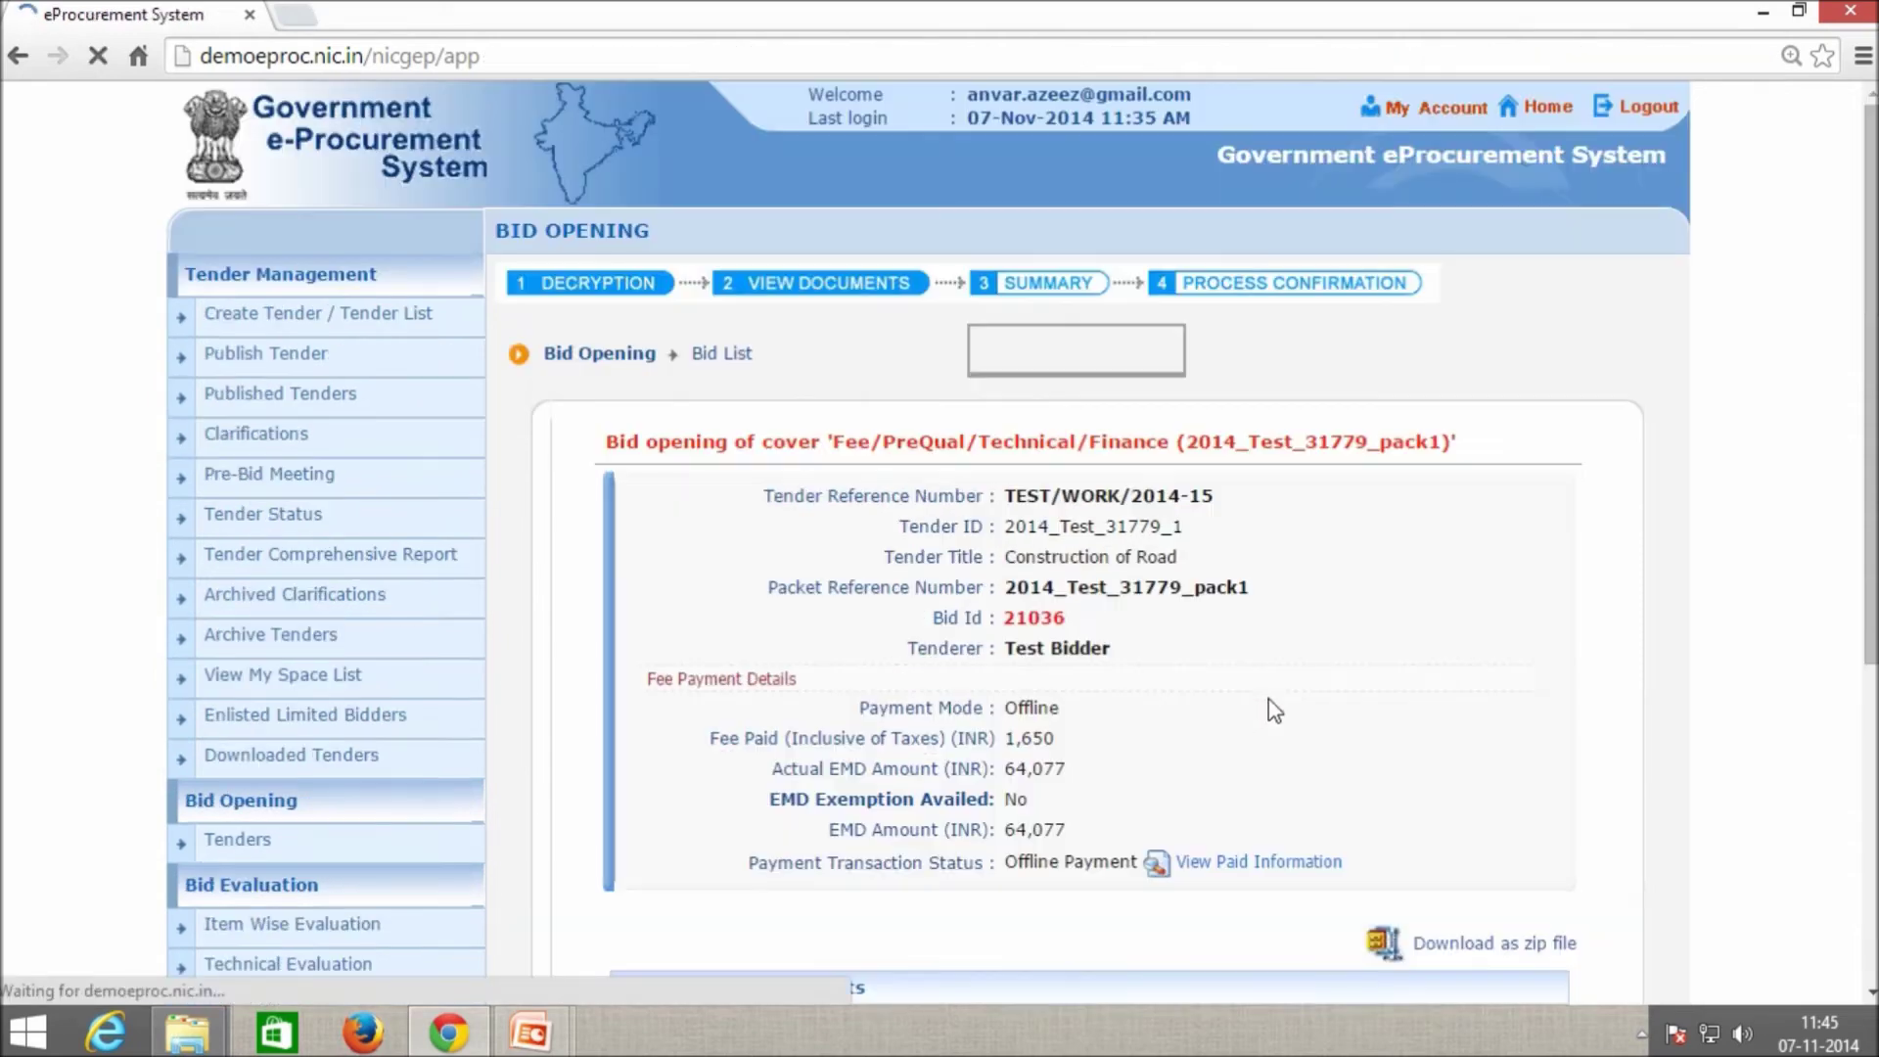
scroll(1273, 705, down, 3)
click(1497, 675)
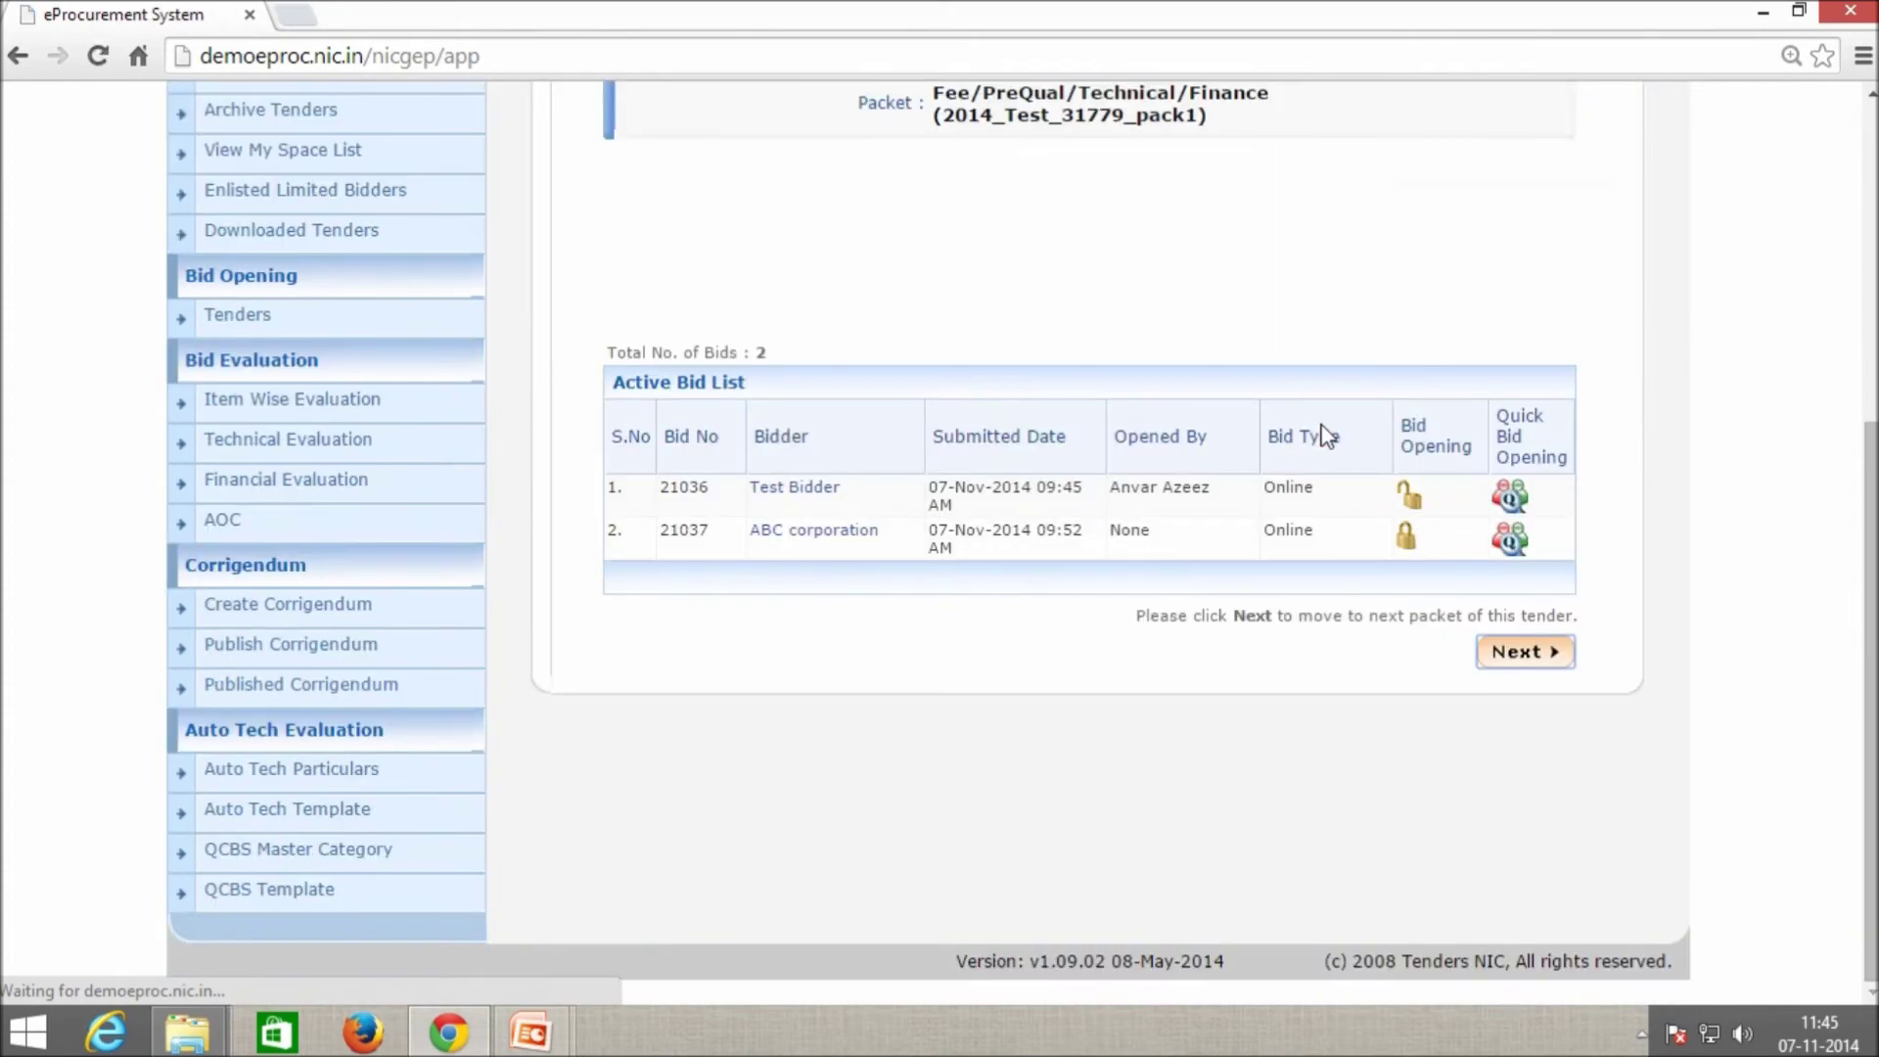
Open ABC corporation's bid 21037 and admit its Tender Documents with the comment 'Opened'.
click(1405, 538)
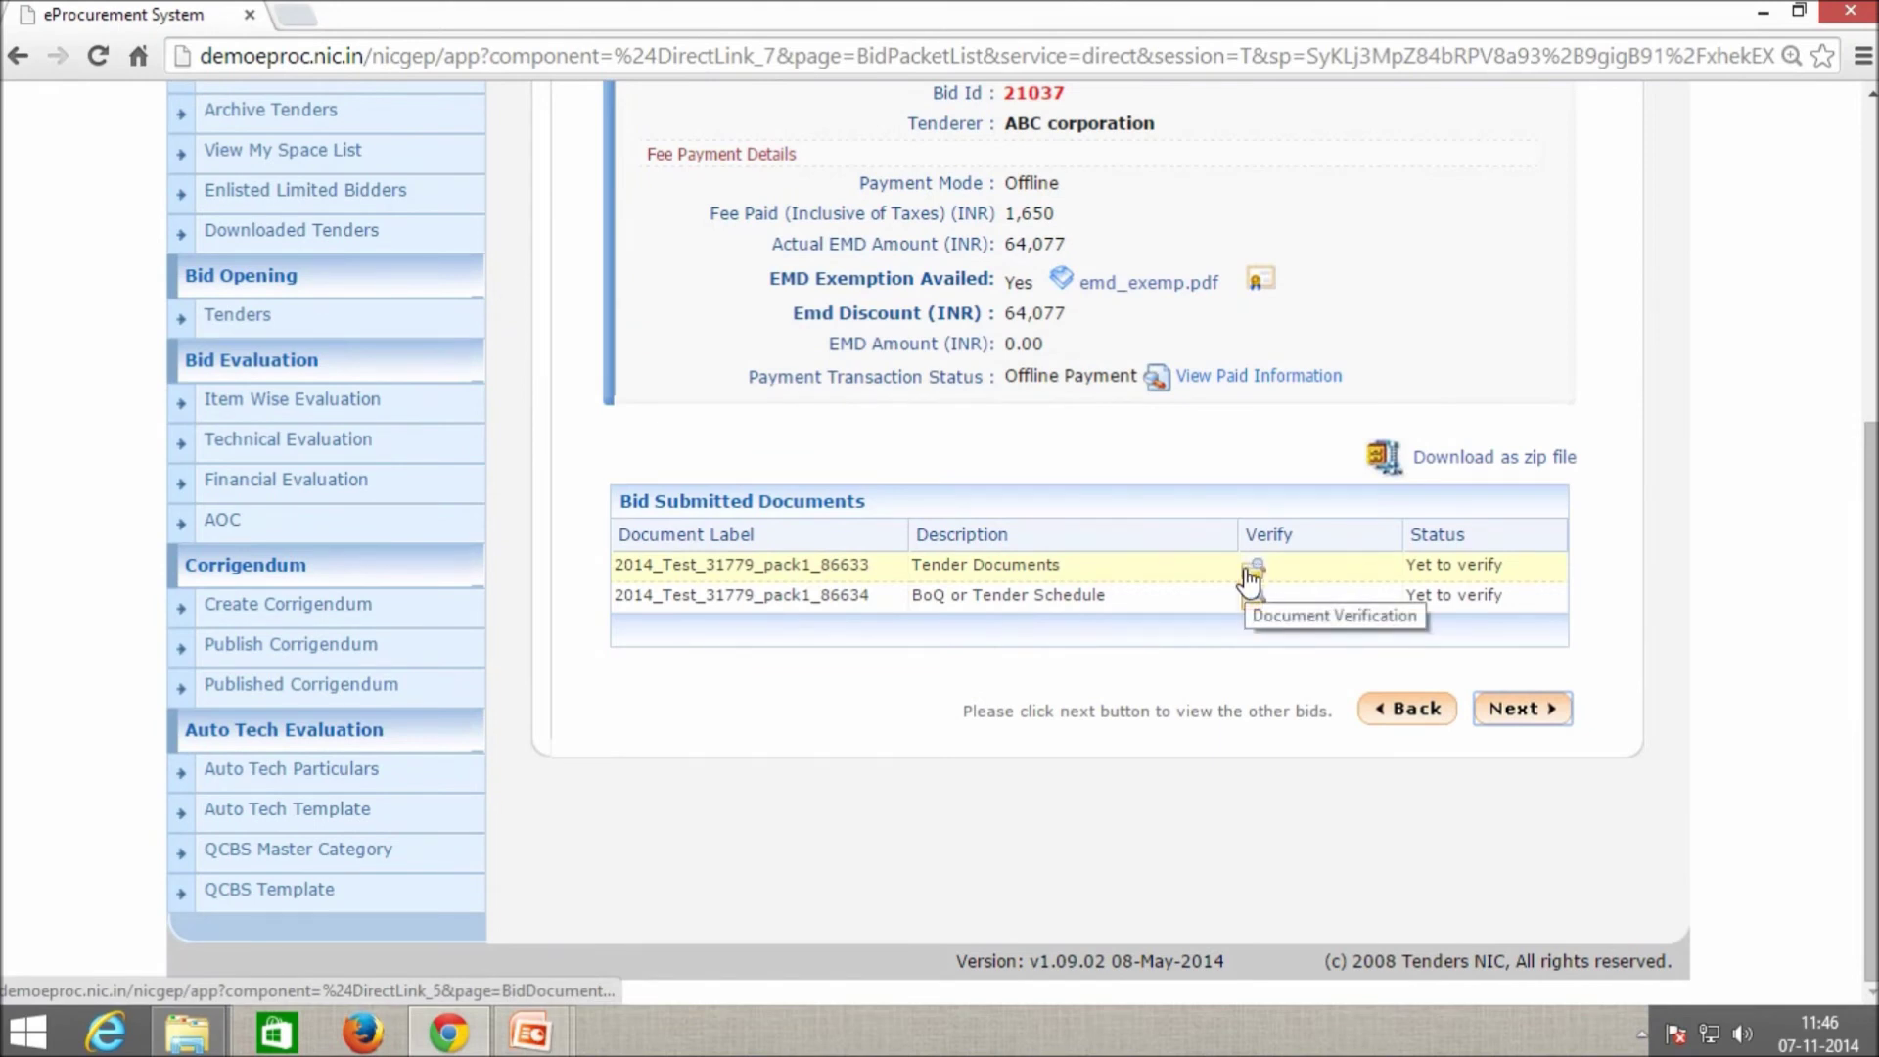
key(ctrl+l)
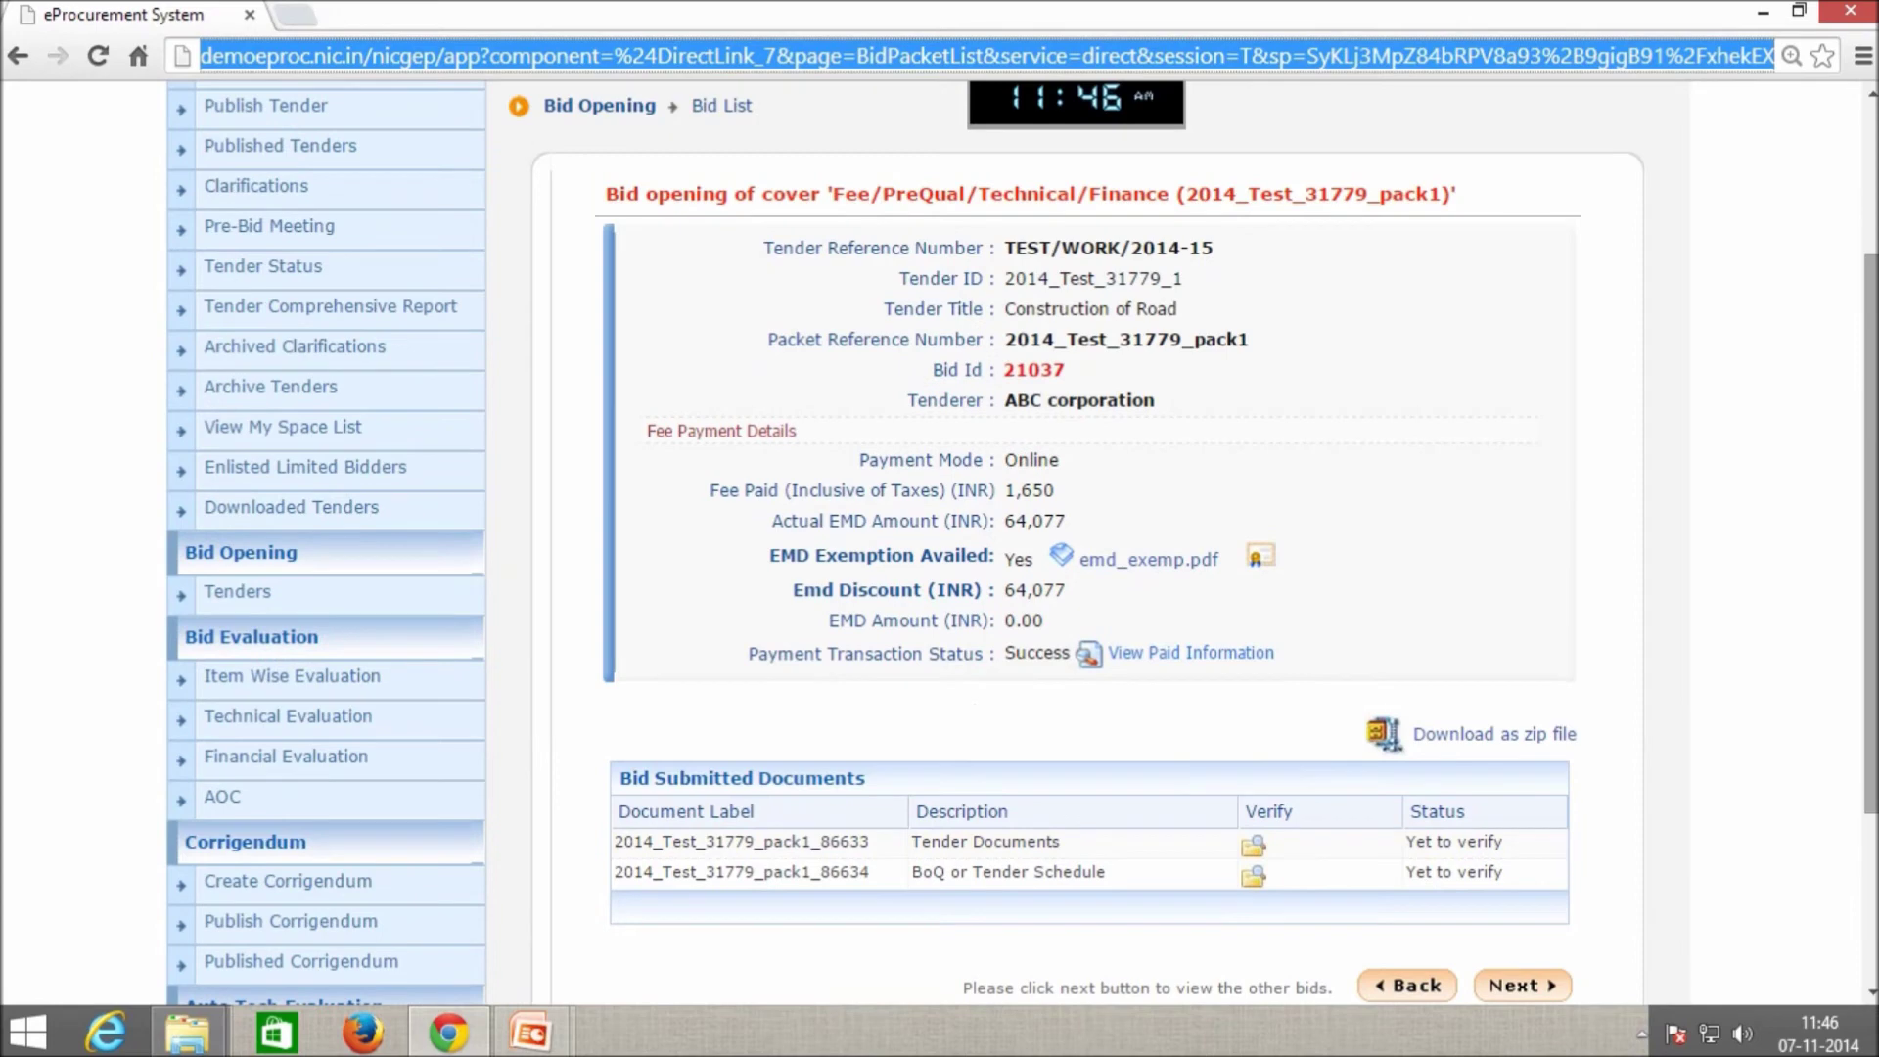
click(1254, 838)
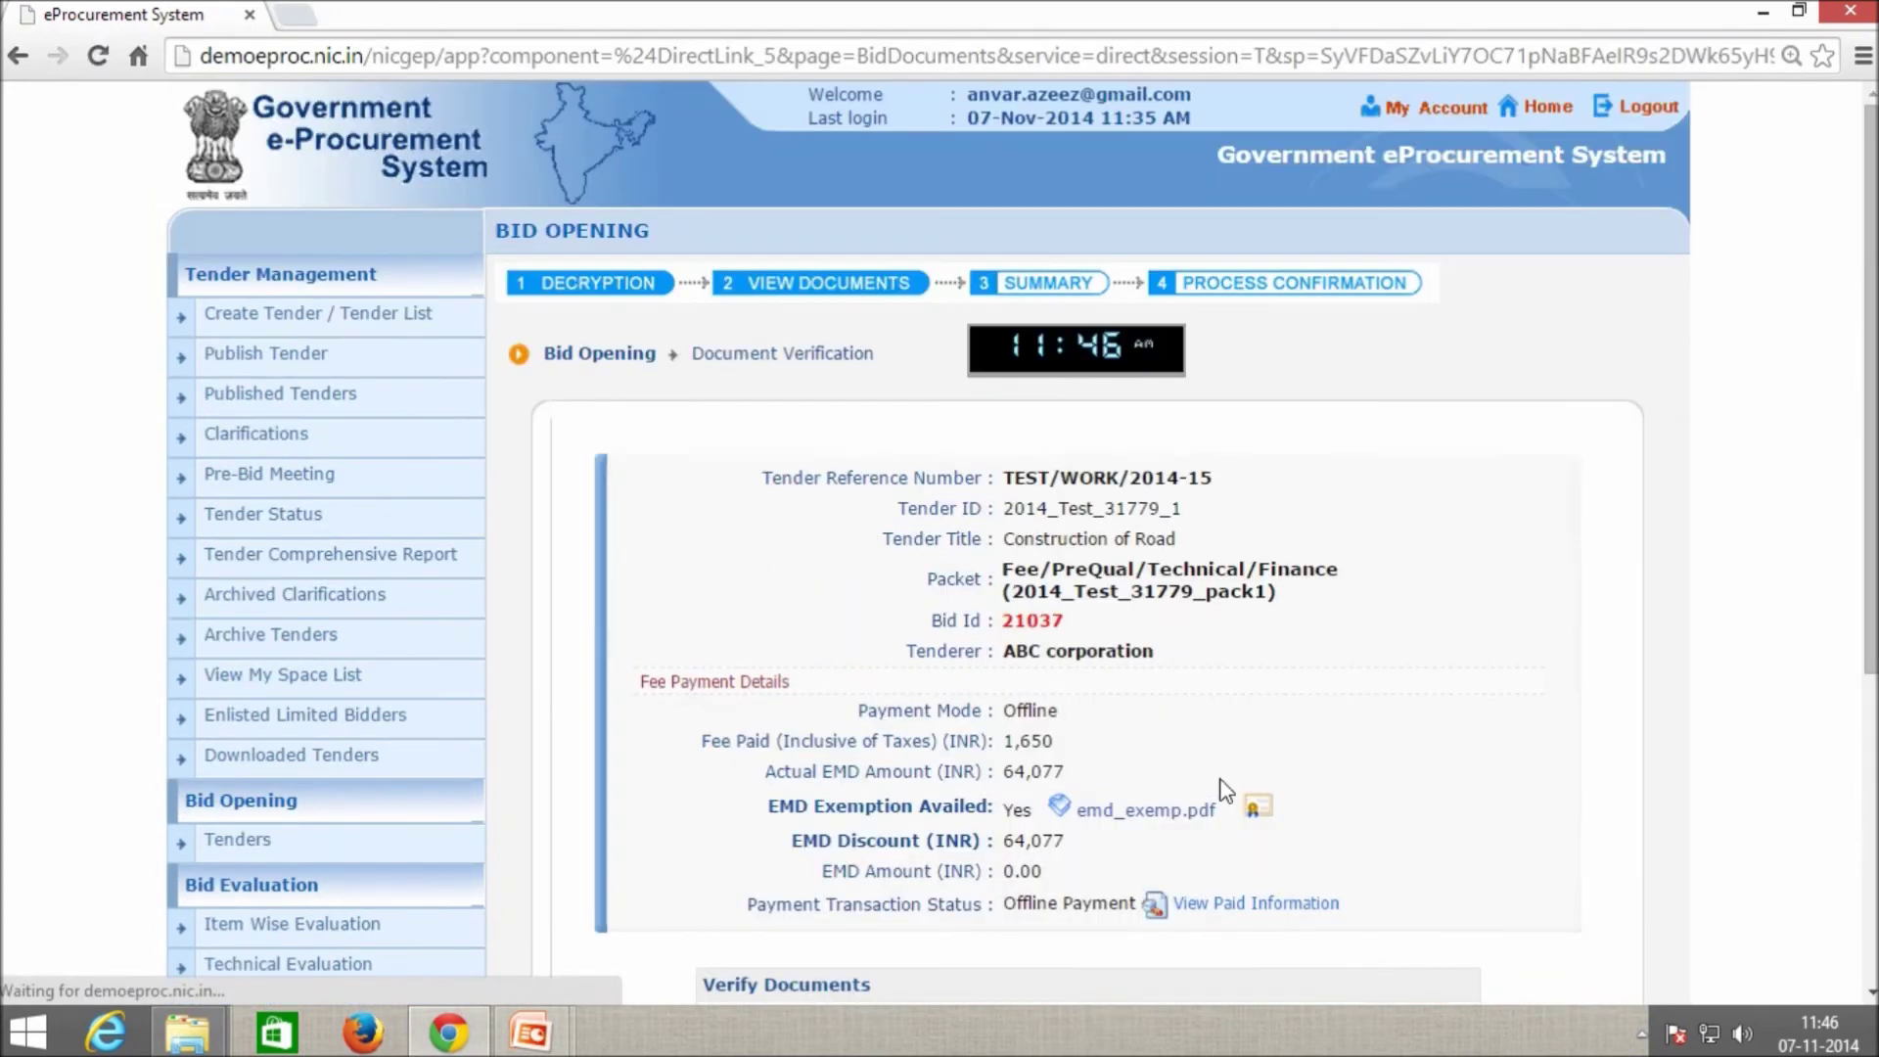
scroll(1175, 862, down, 3)
click(1126, 894)
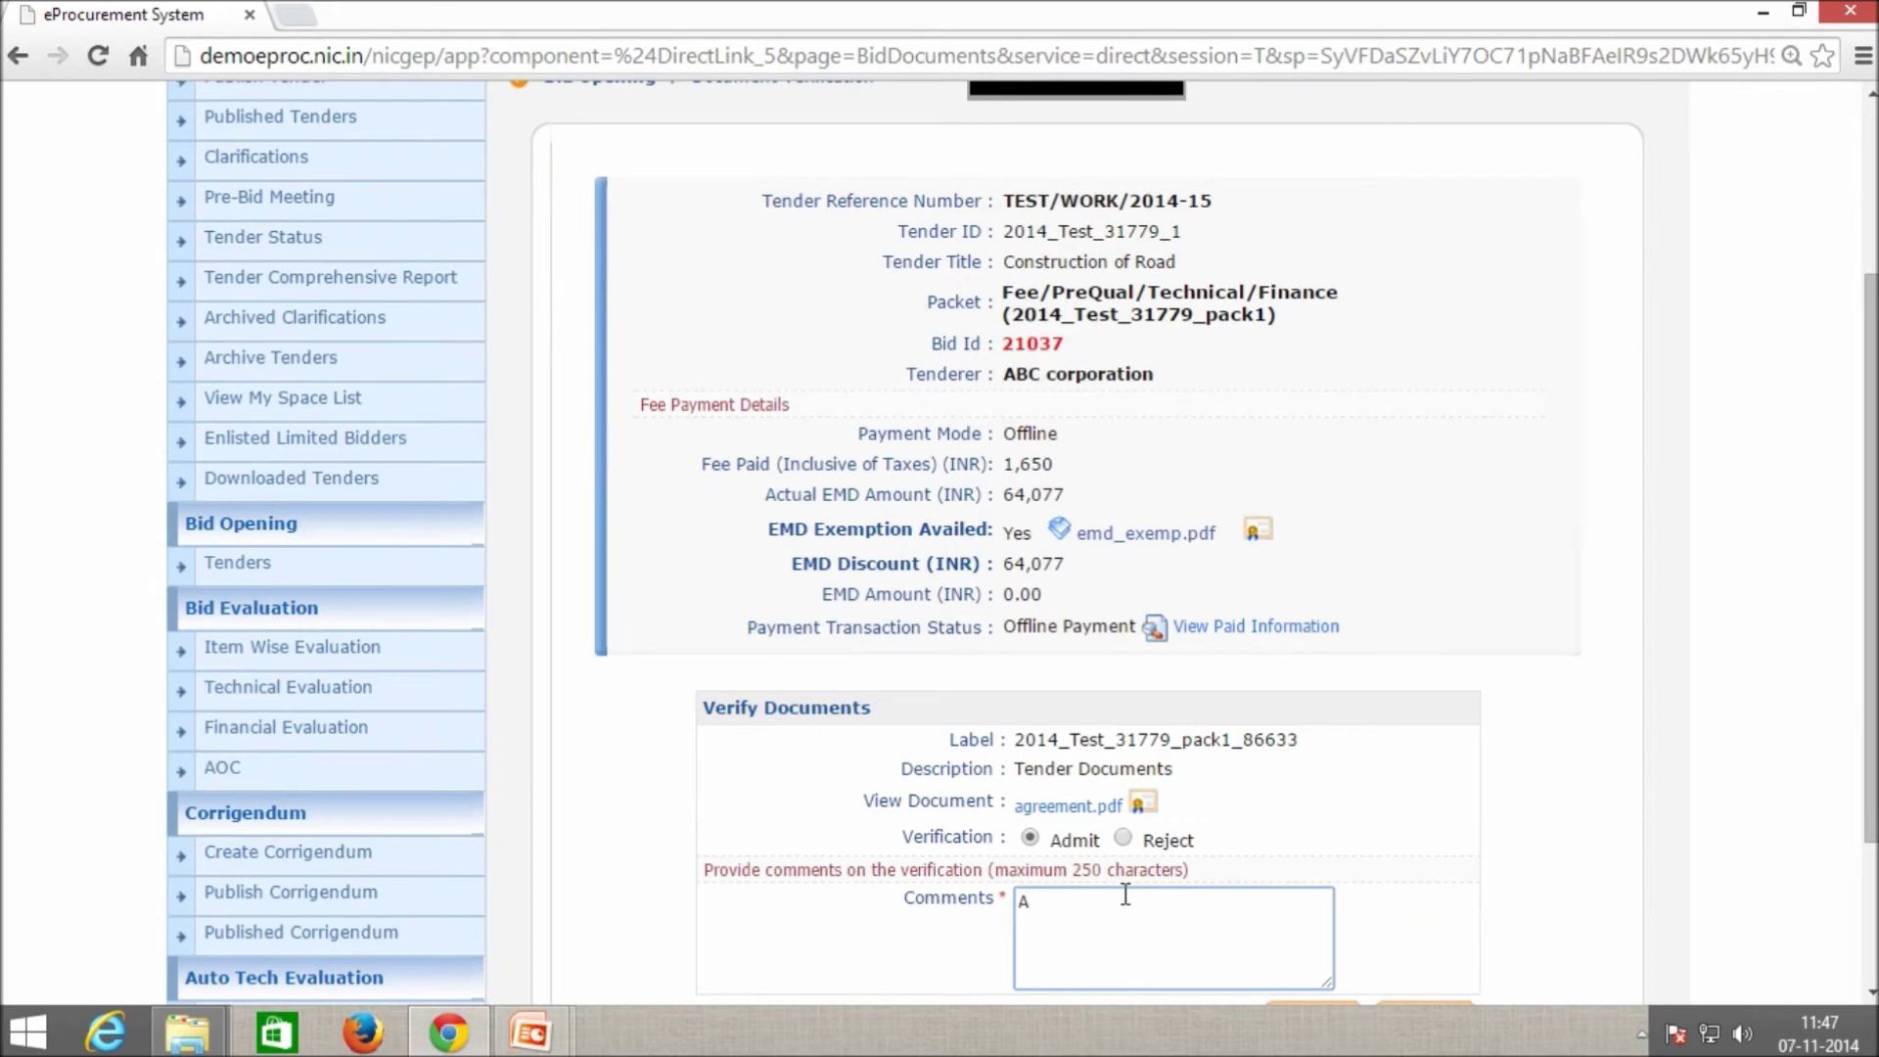
text(Opened)
scroll(1126, 894, down, 3)
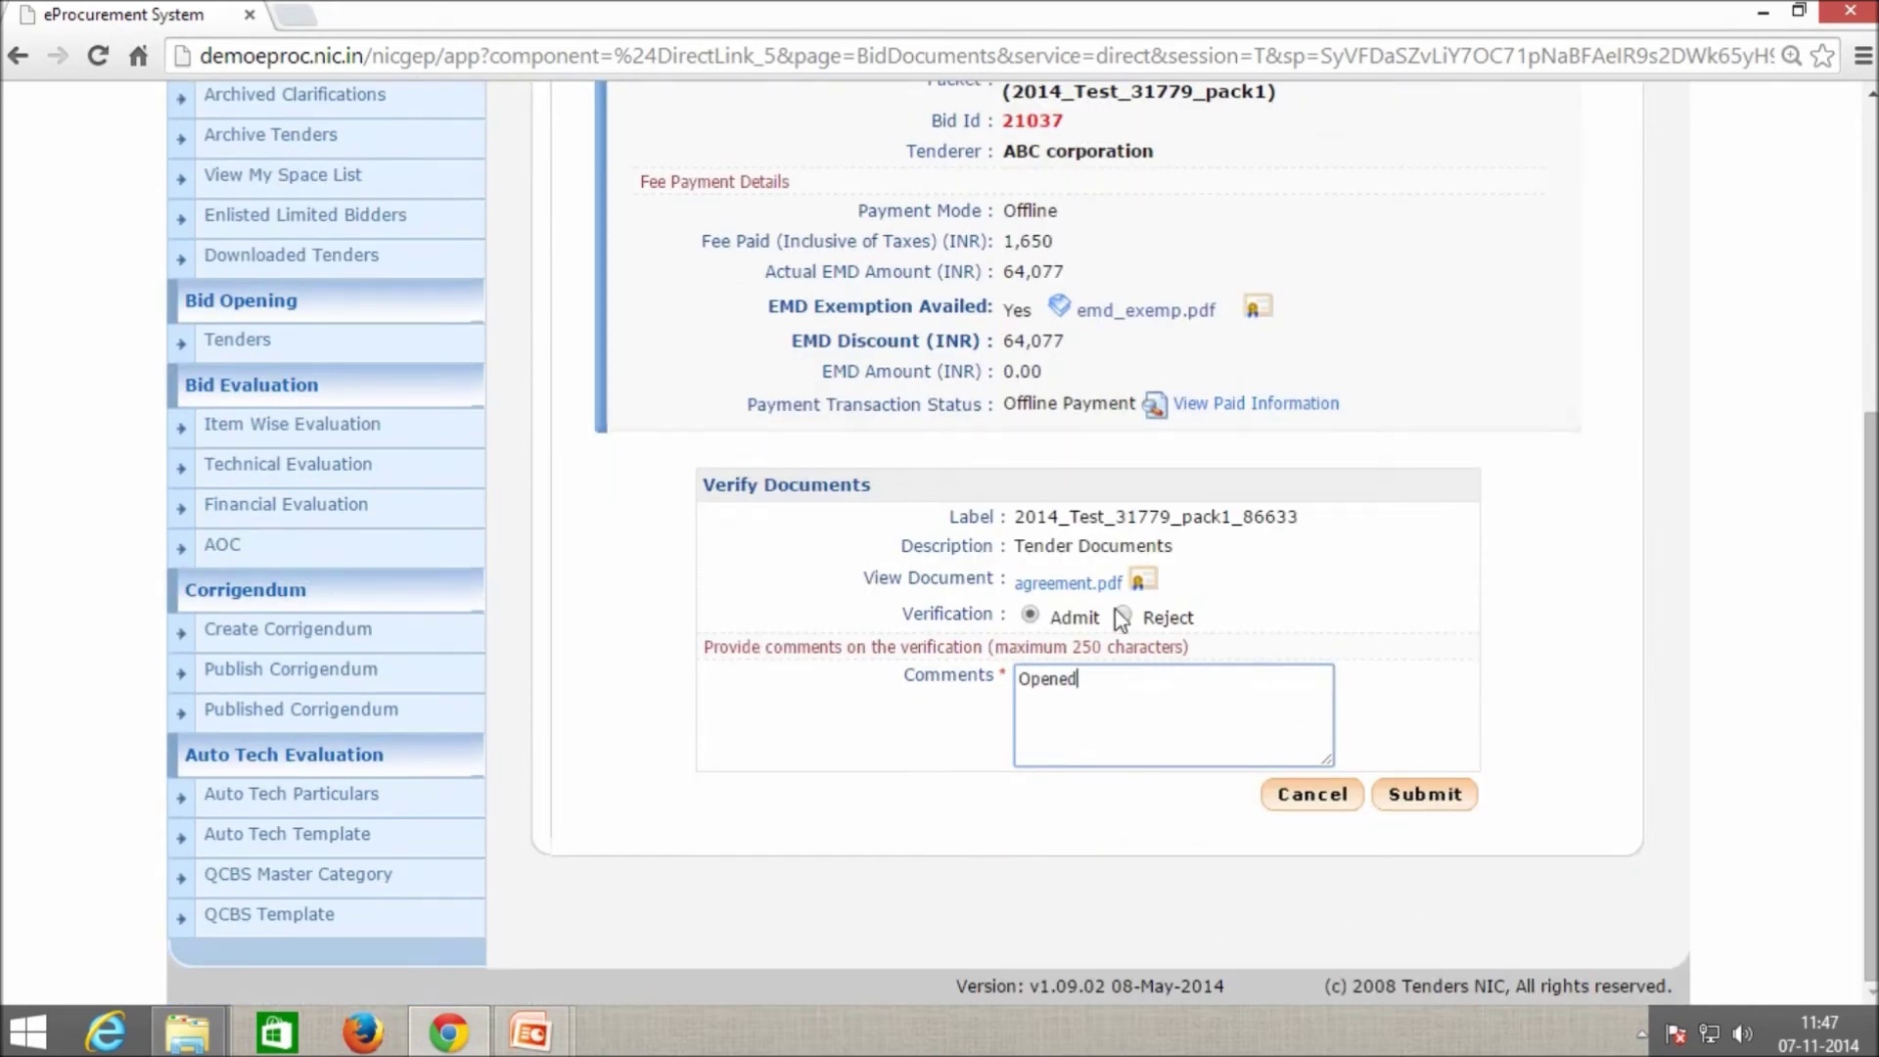
click(1425, 794)
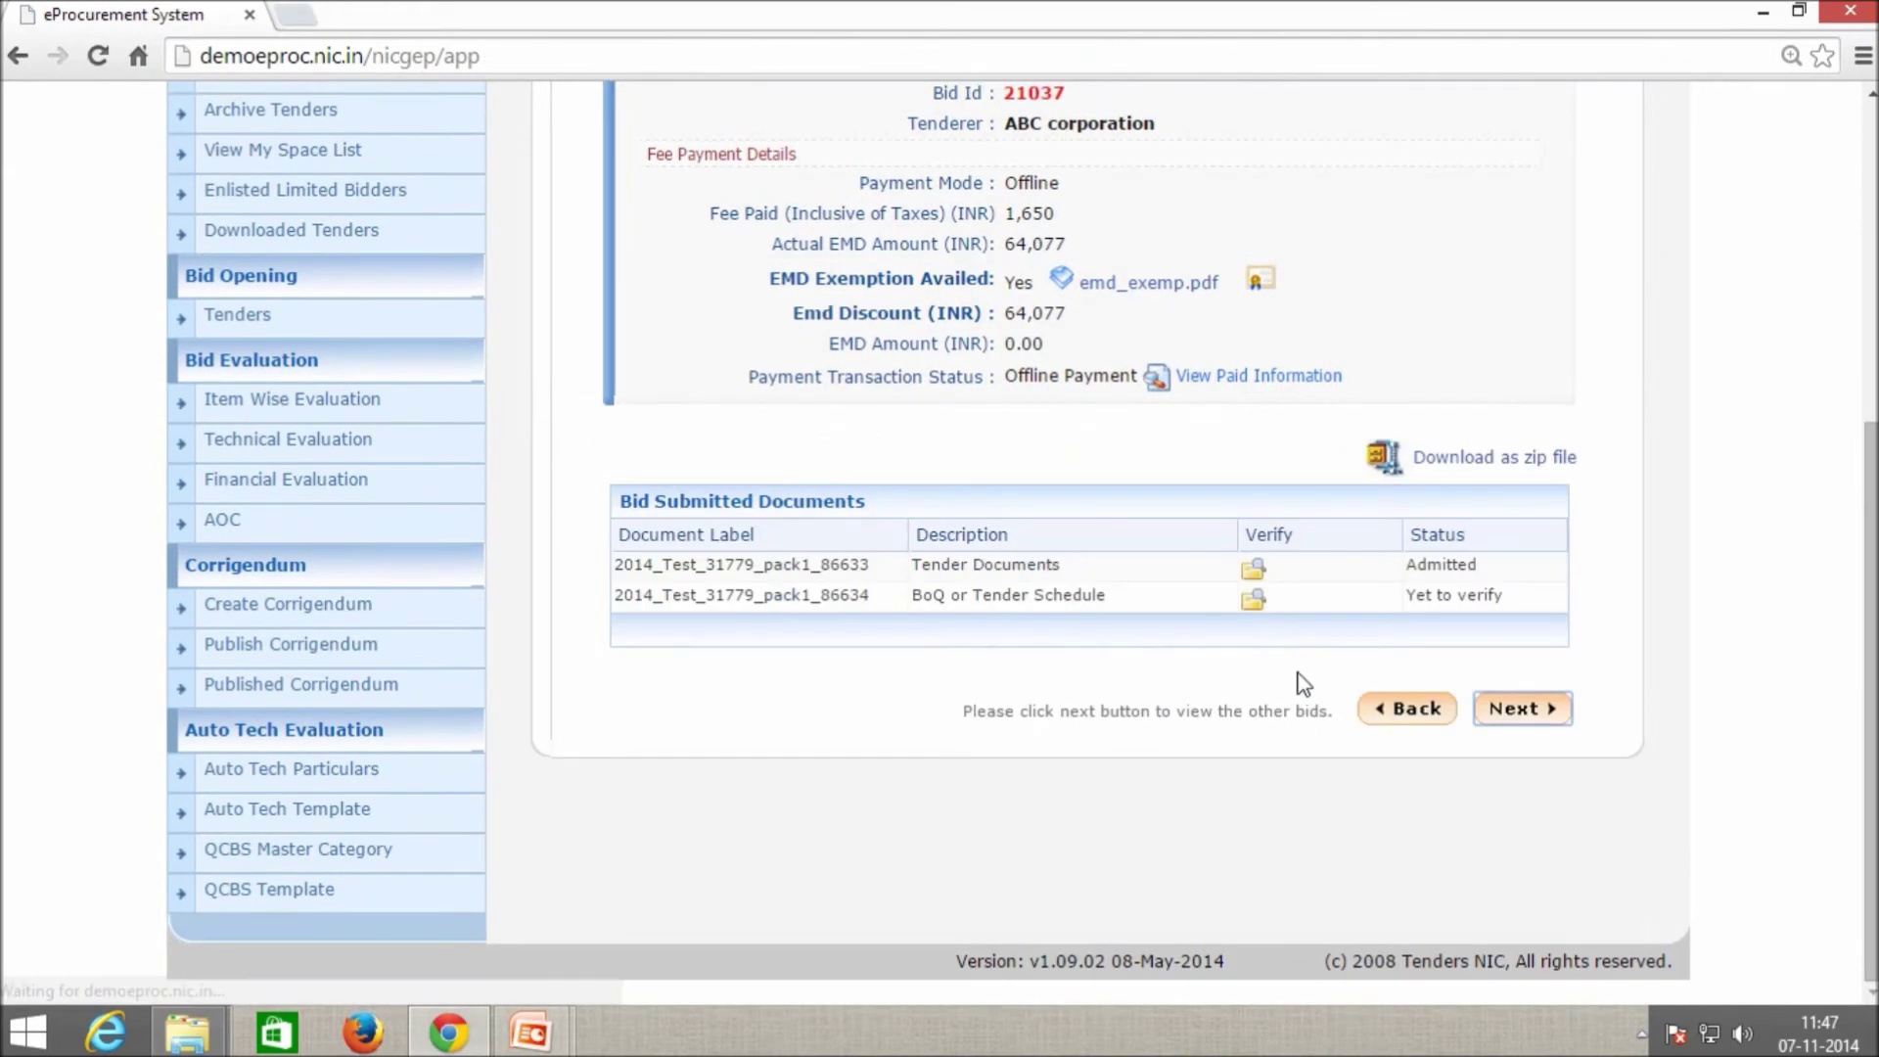
Admit ABC corporation's BoQ document with the comment 'Opened'.
click(1254, 599)
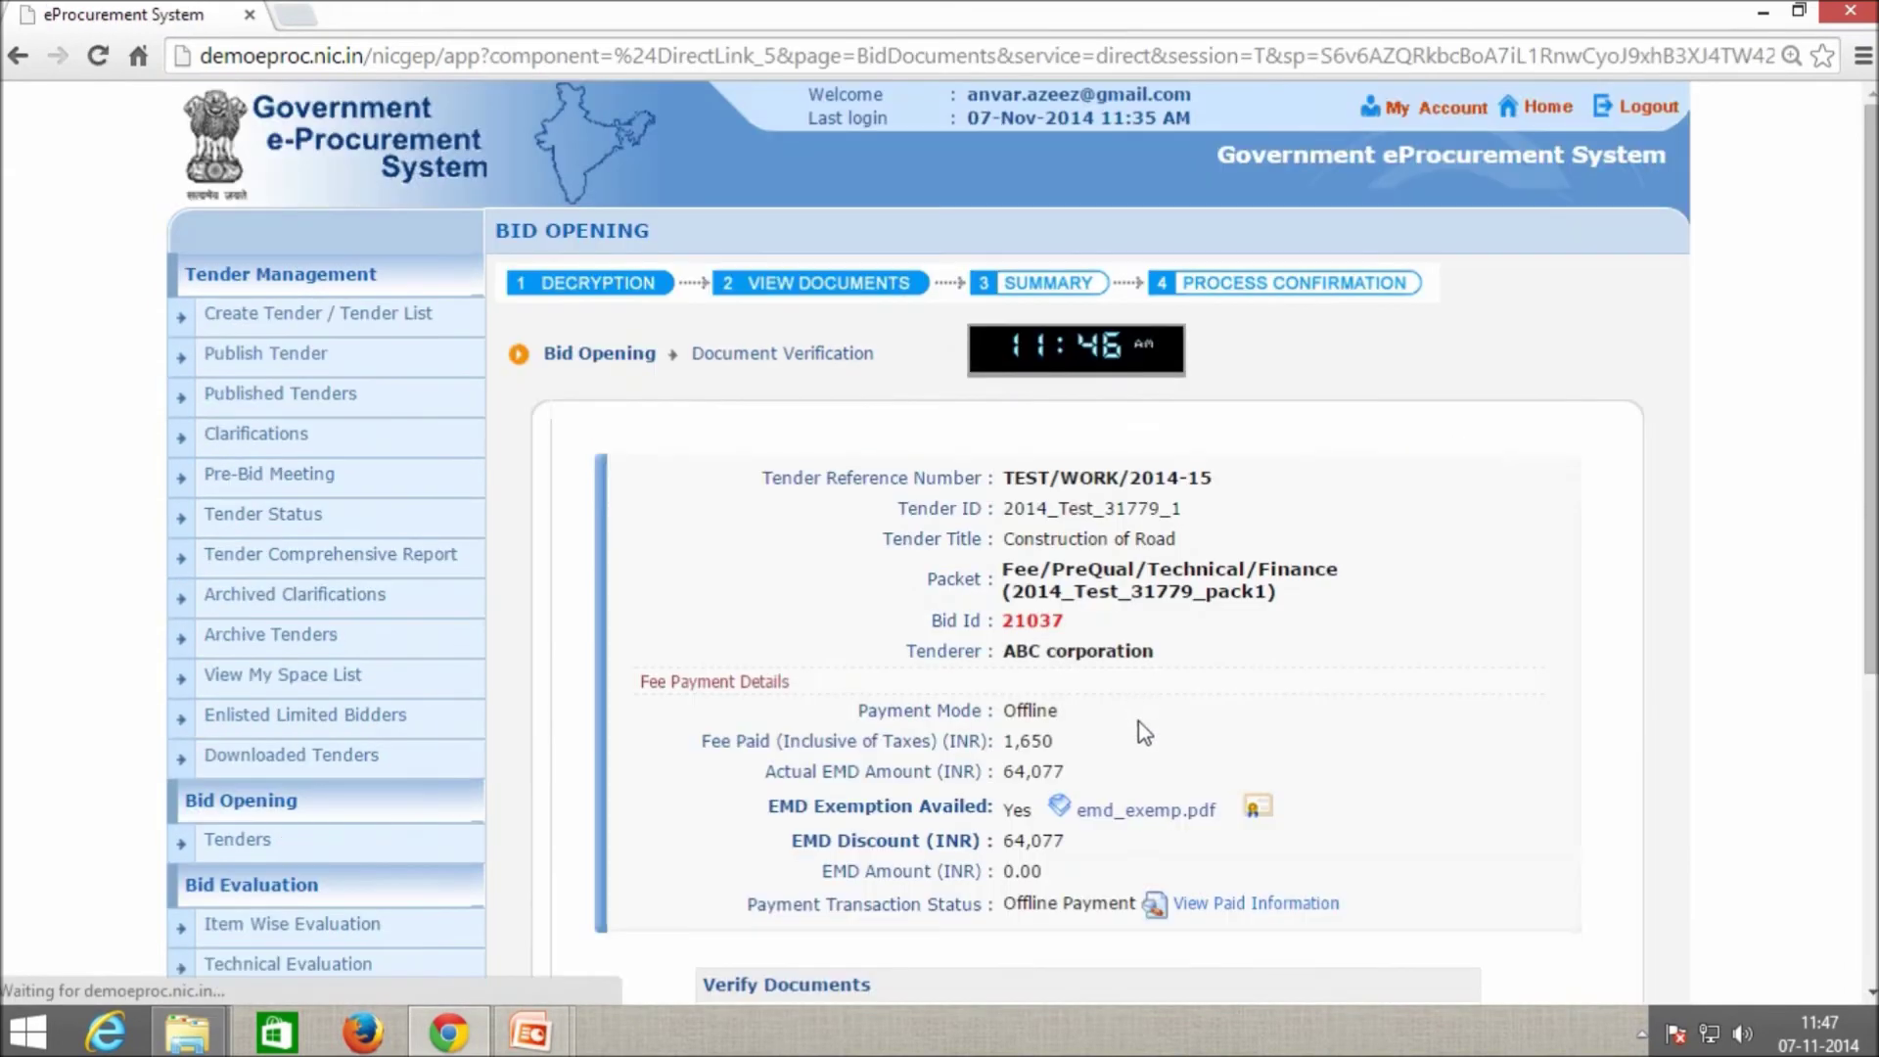
scroll(1135, 710, down, 5)
click(1107, 732)
text(Admitted)
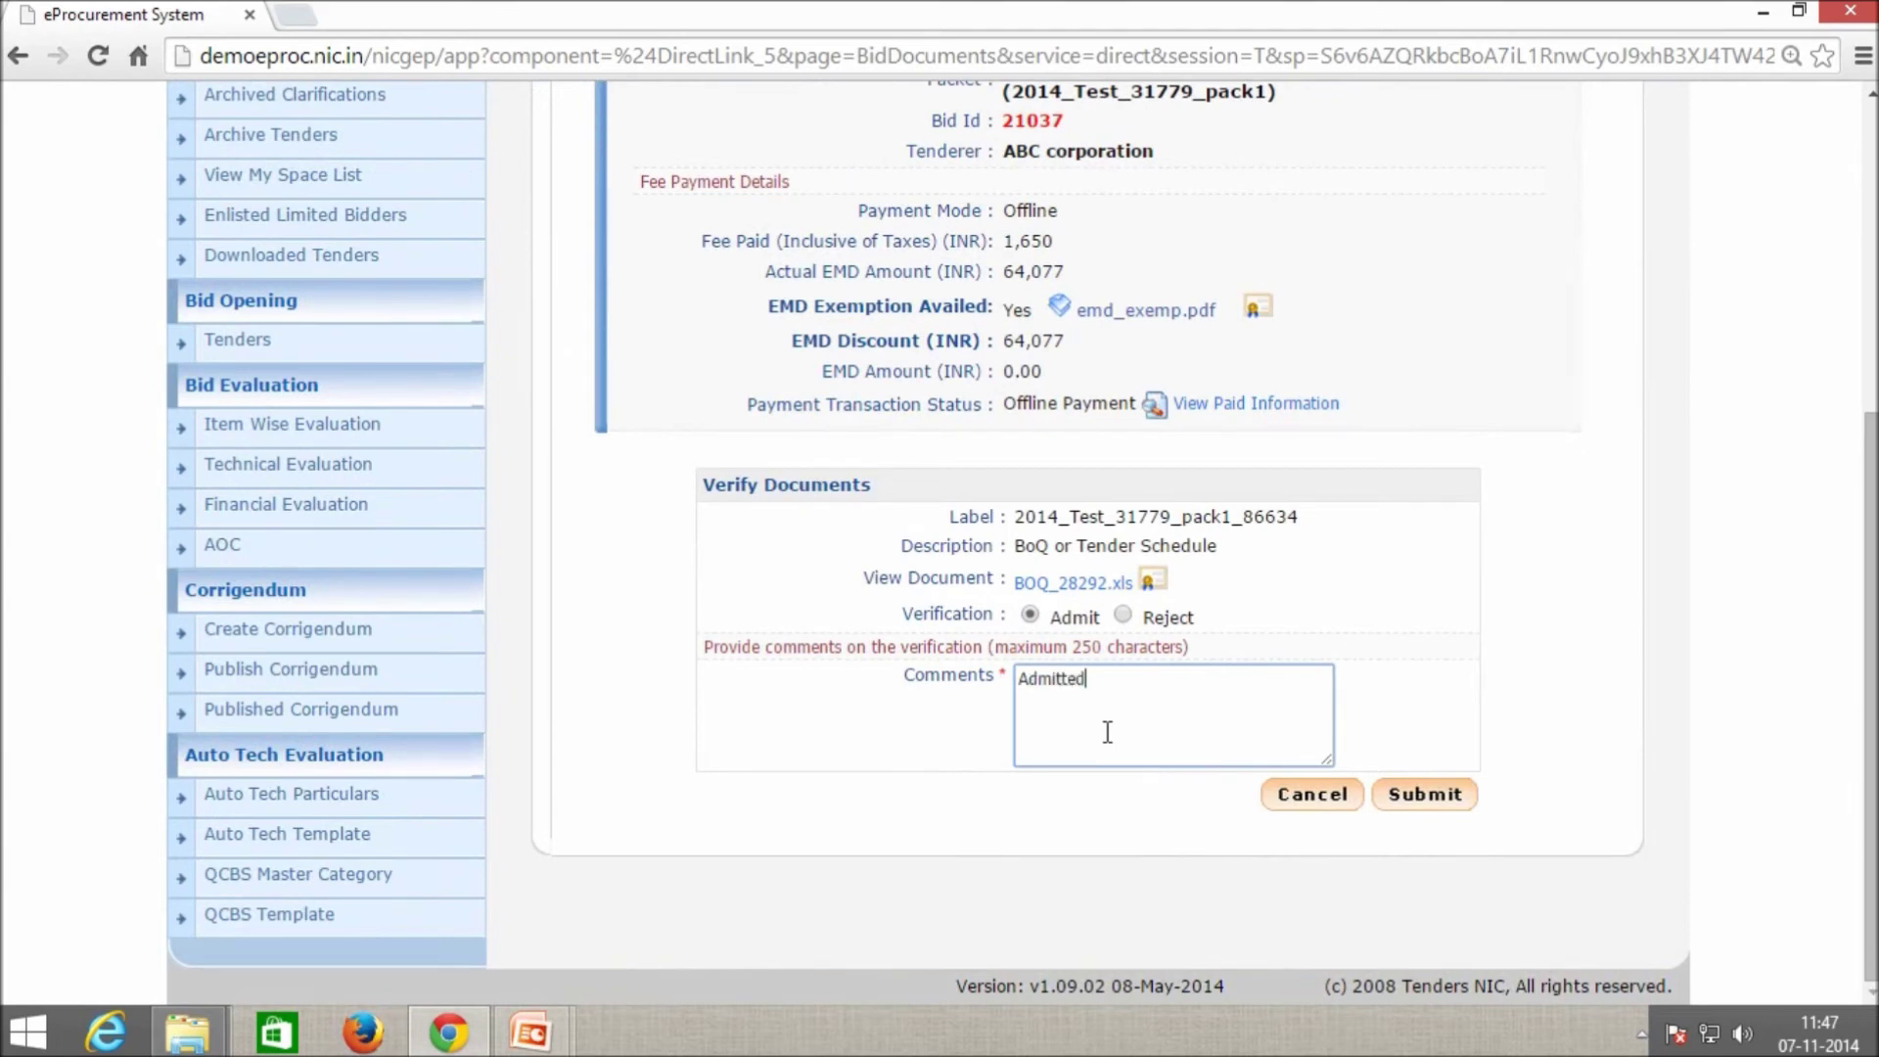
double_click(1116, 702)
text(Opened)
click(1414, 791)
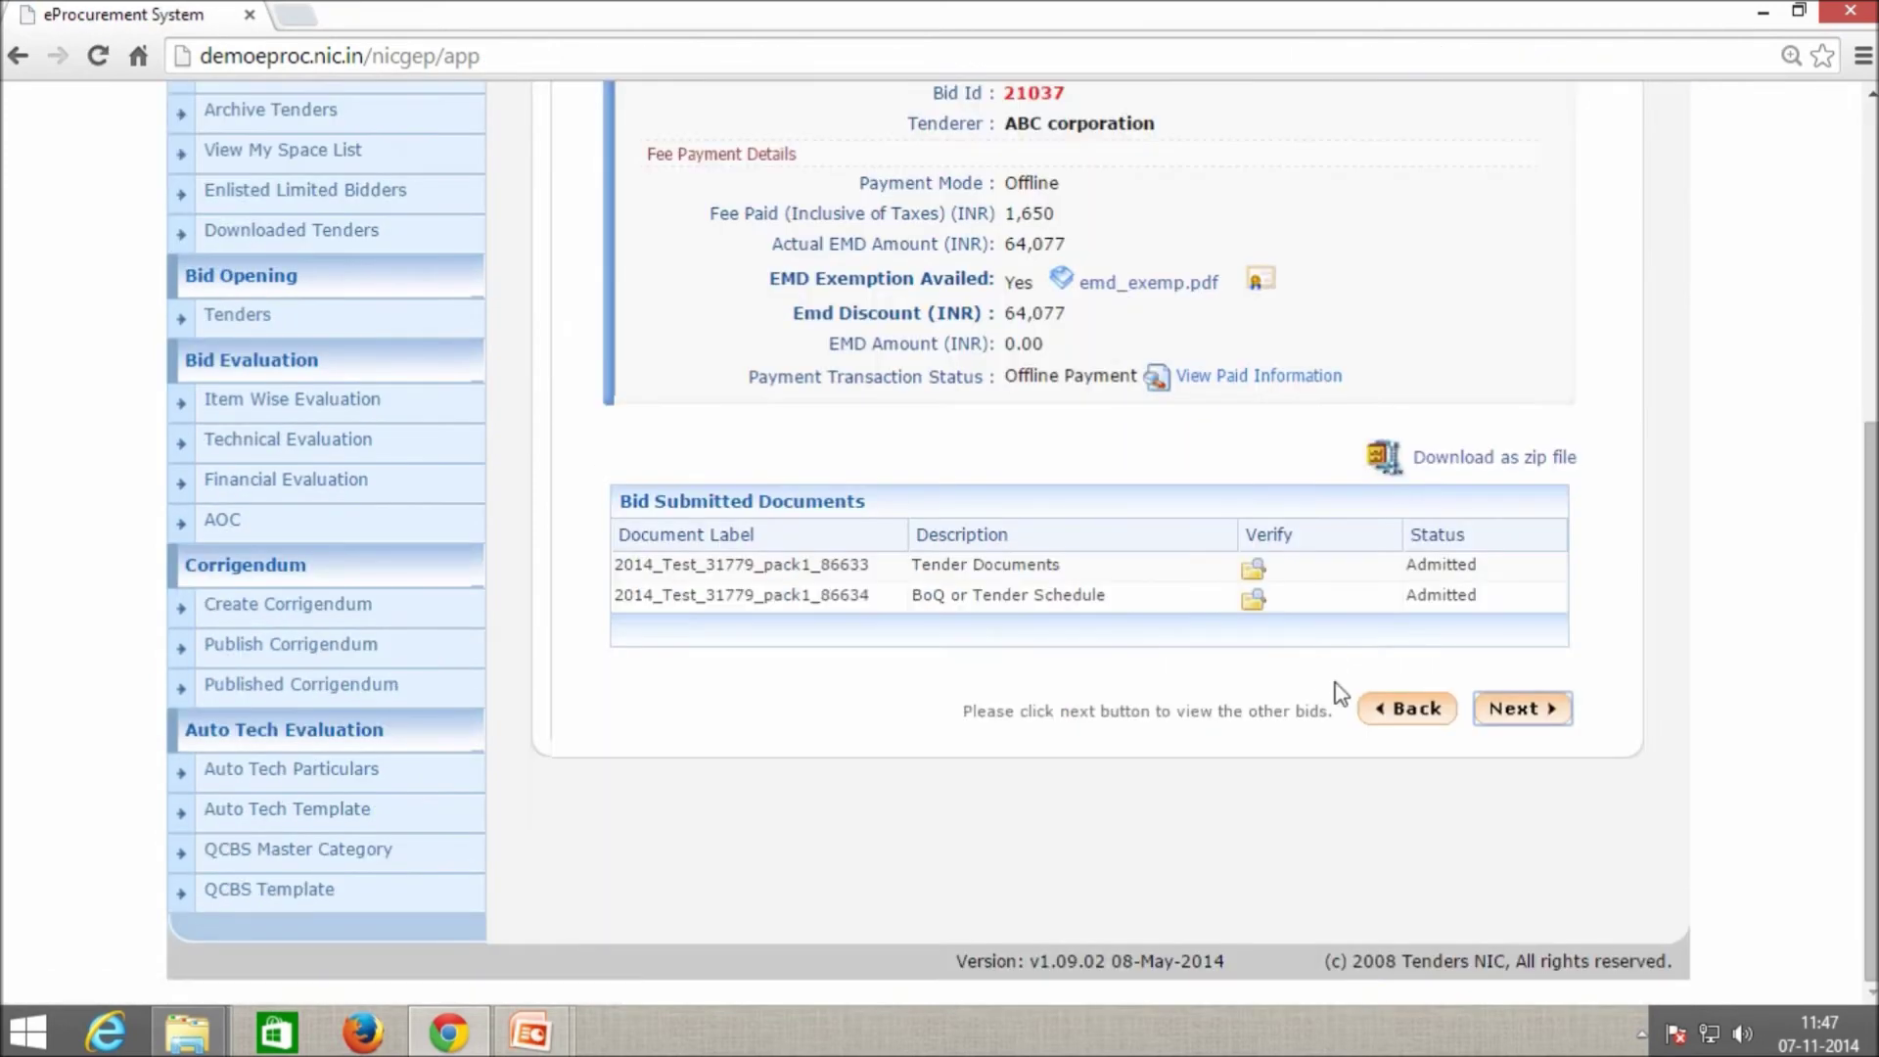
Save ABC corporation's bid opening and return to the Active Bid List.
click(1514, 719)
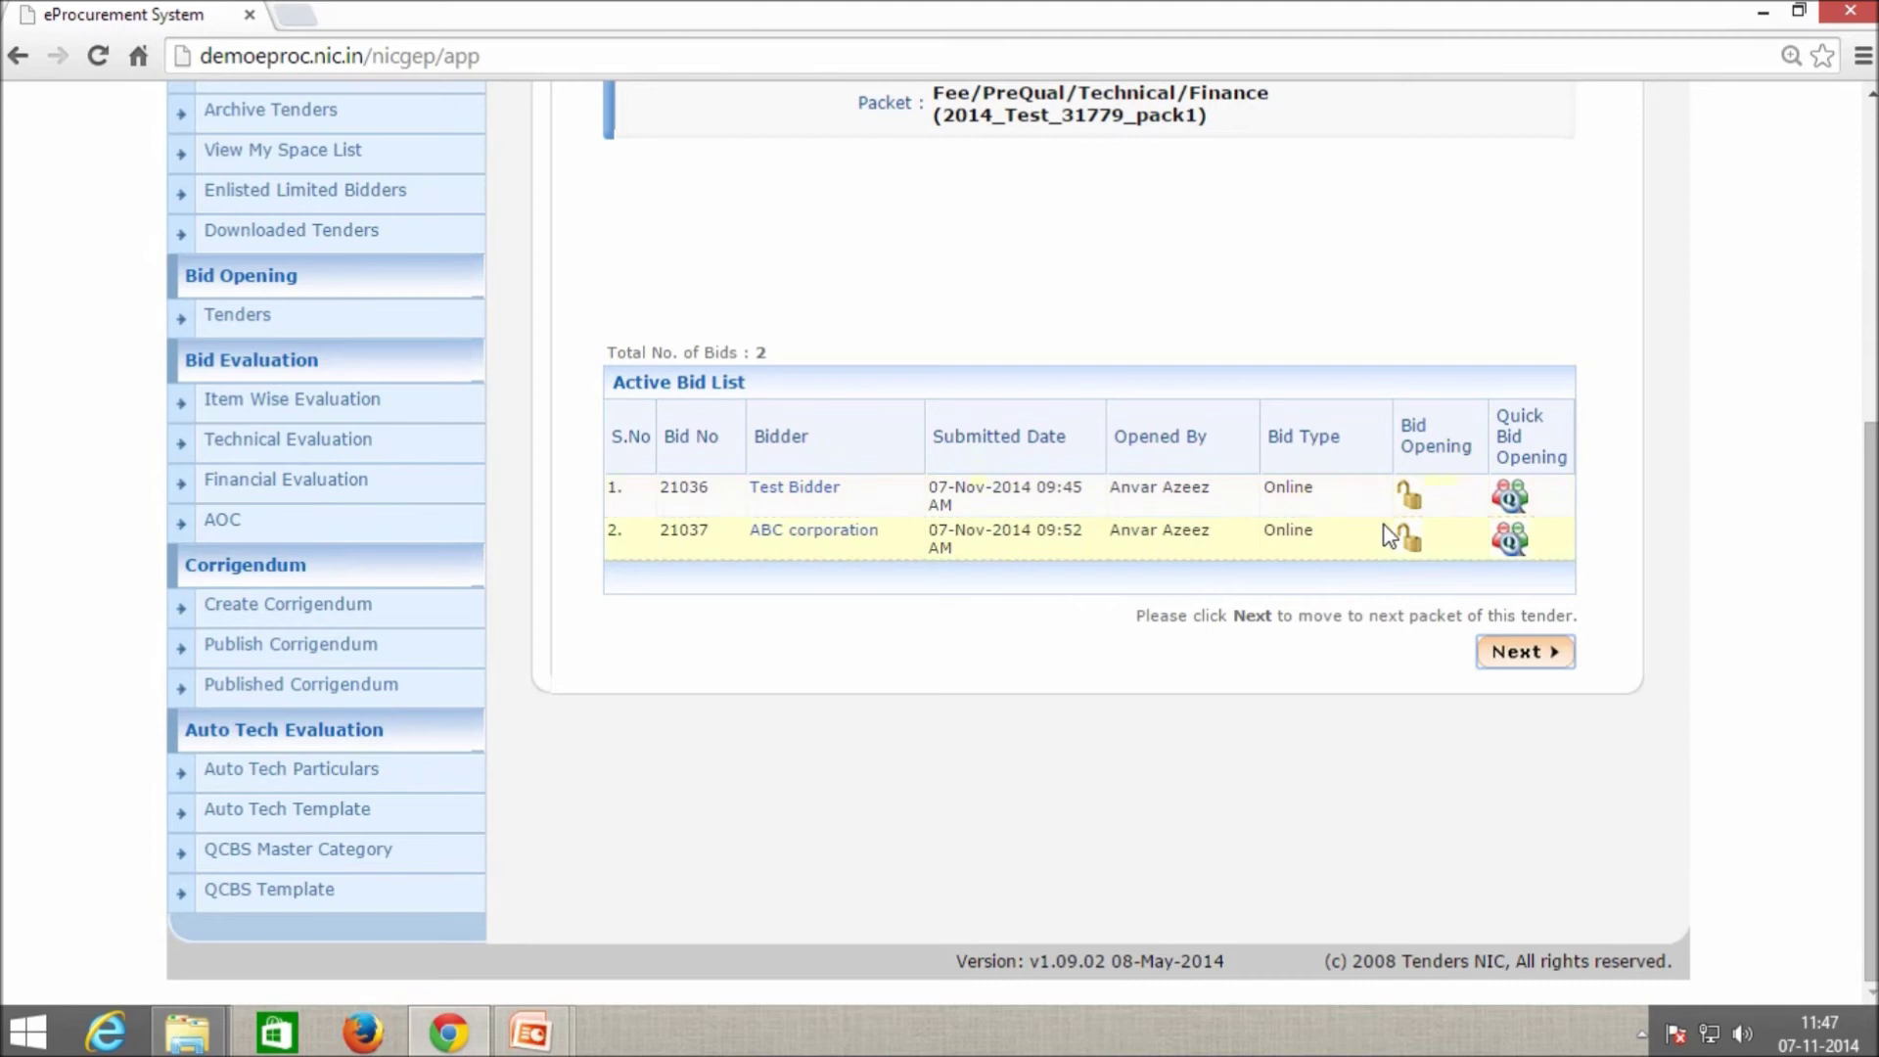
scroll(1263, 402, up, 3)
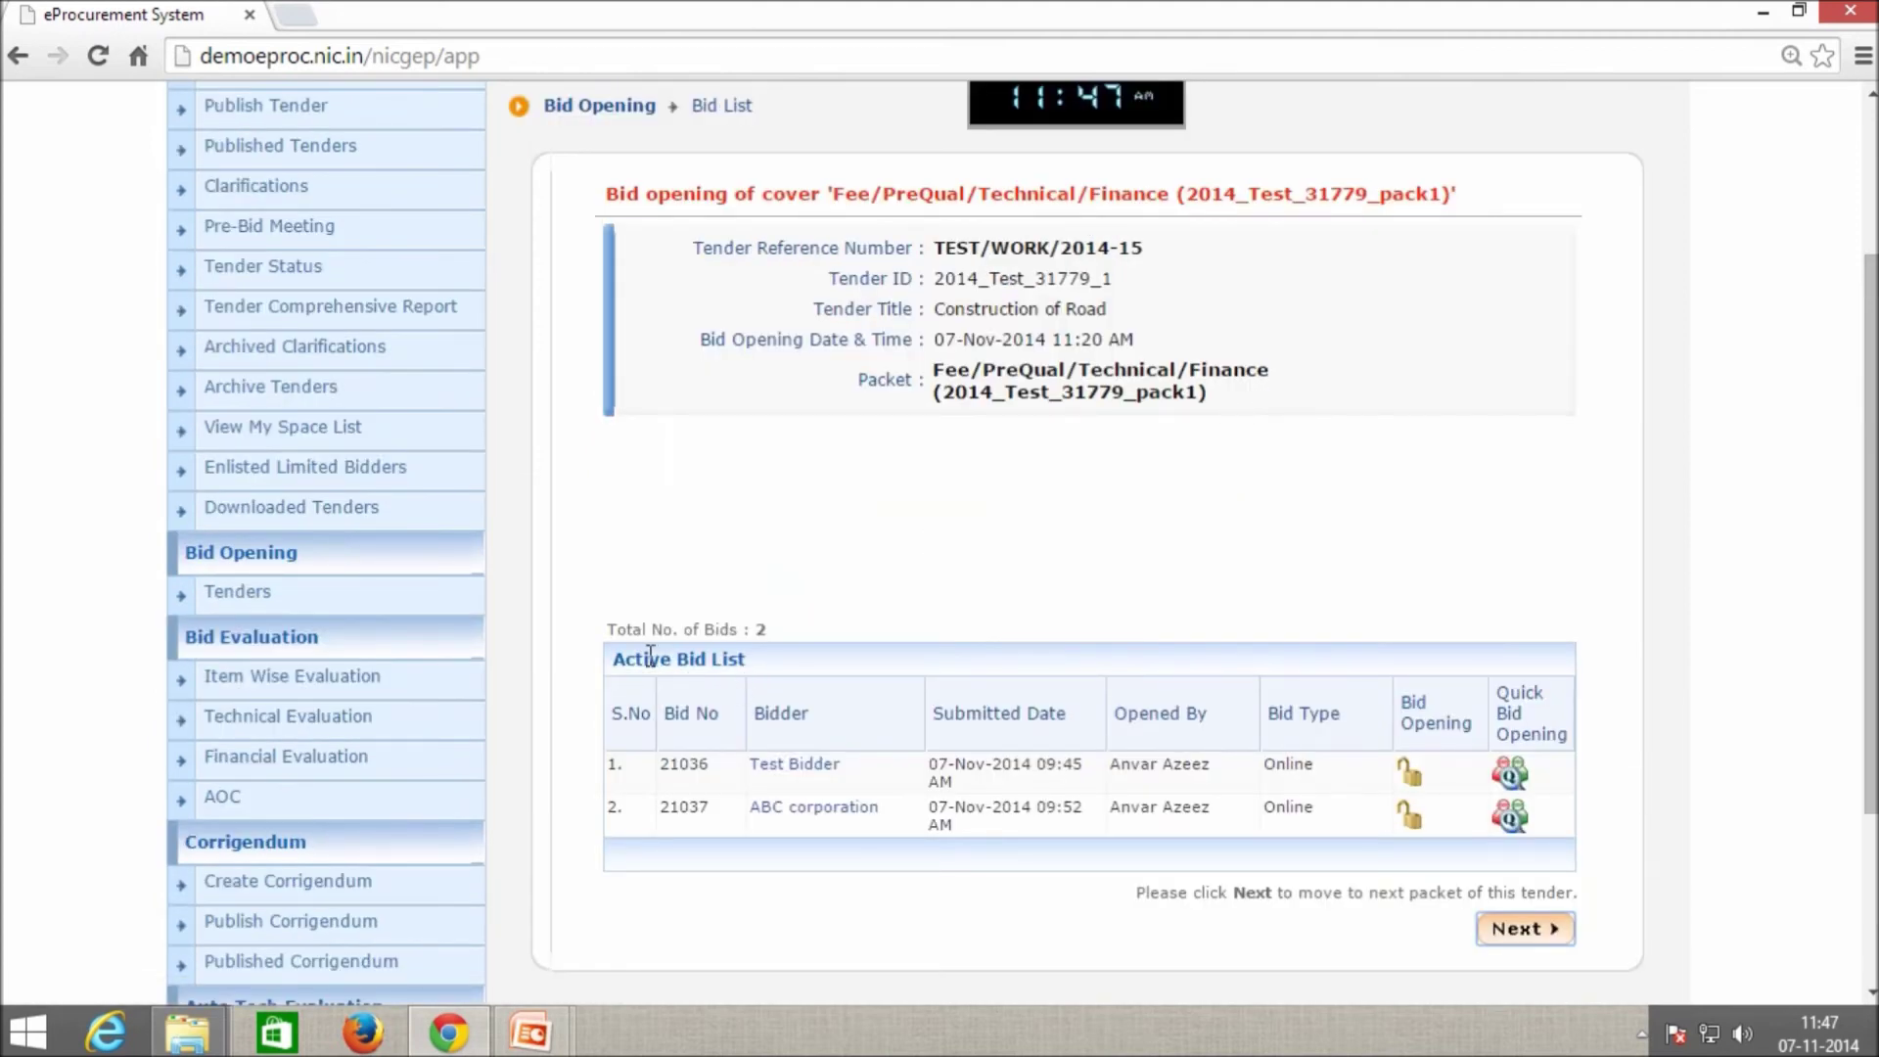
drag(625, 658, 752, 659)
scroll(1490, 668, down, 2)
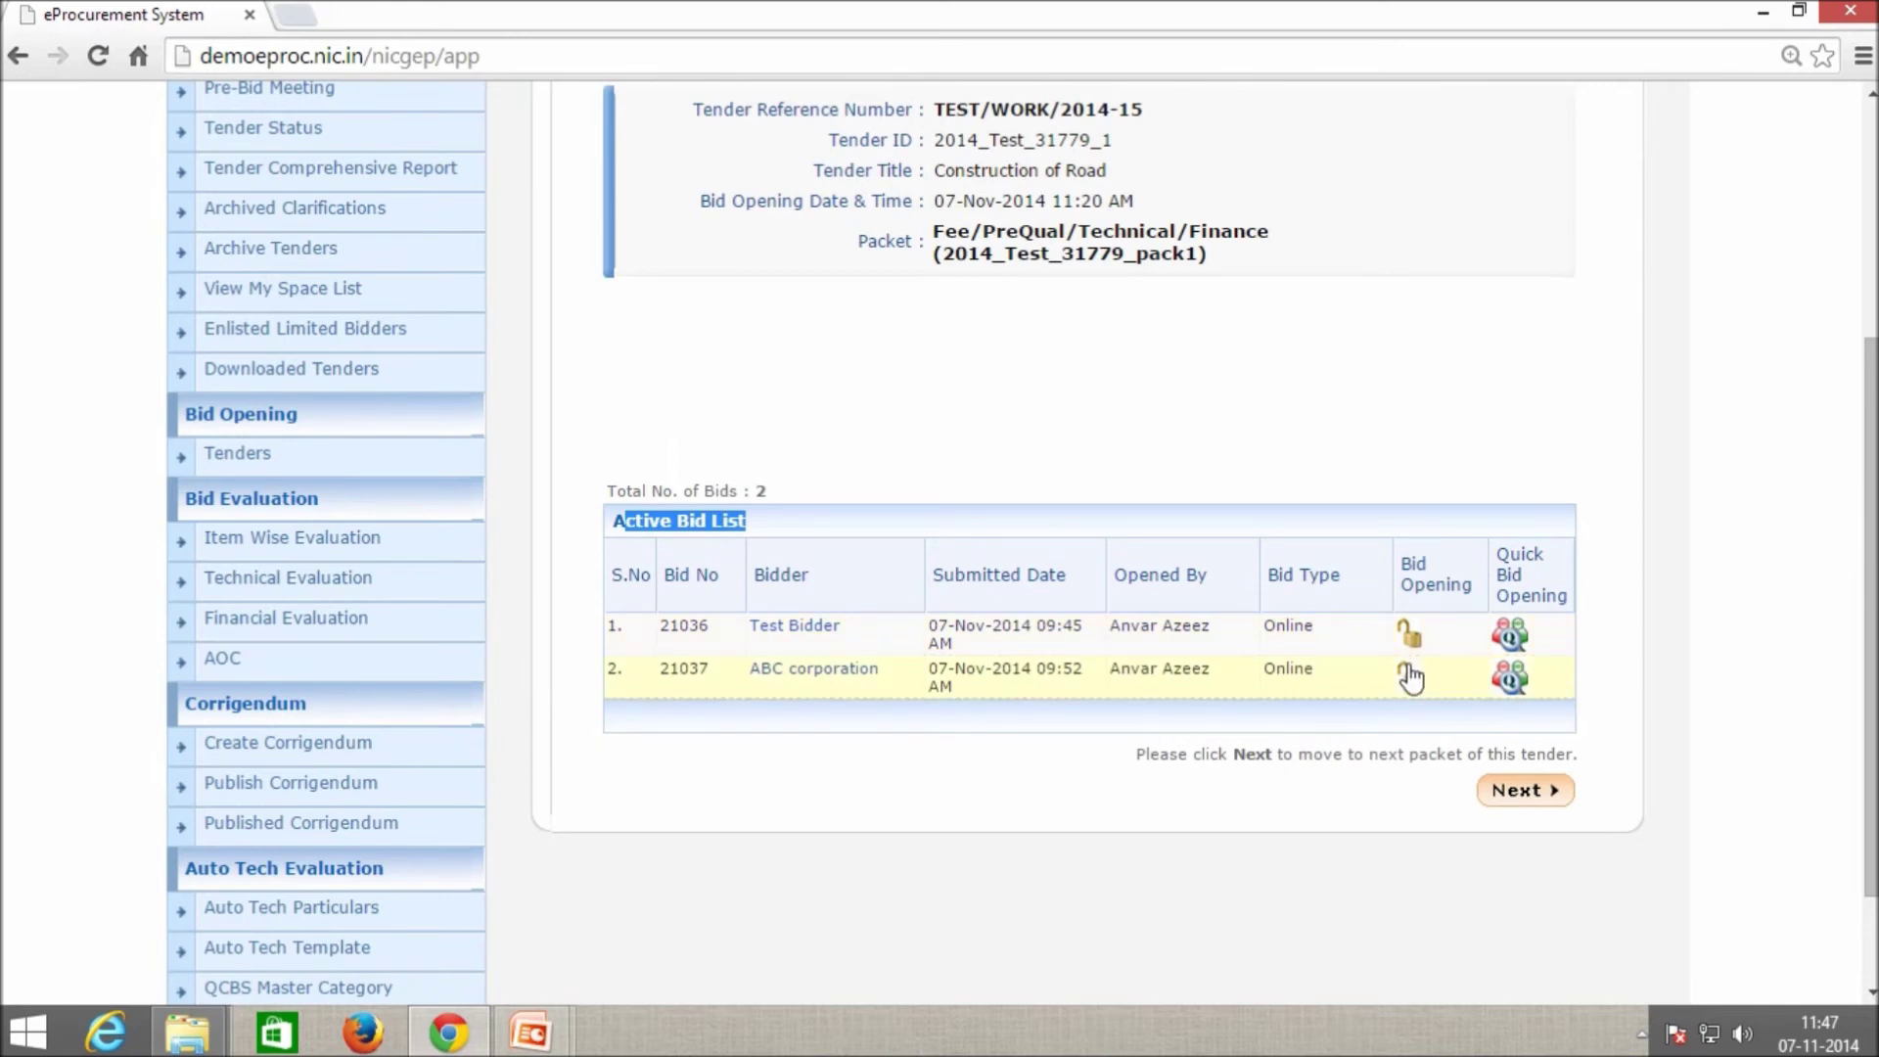
double_click(1129, 628)
double_click(1133, 669)
click(1392, 789)
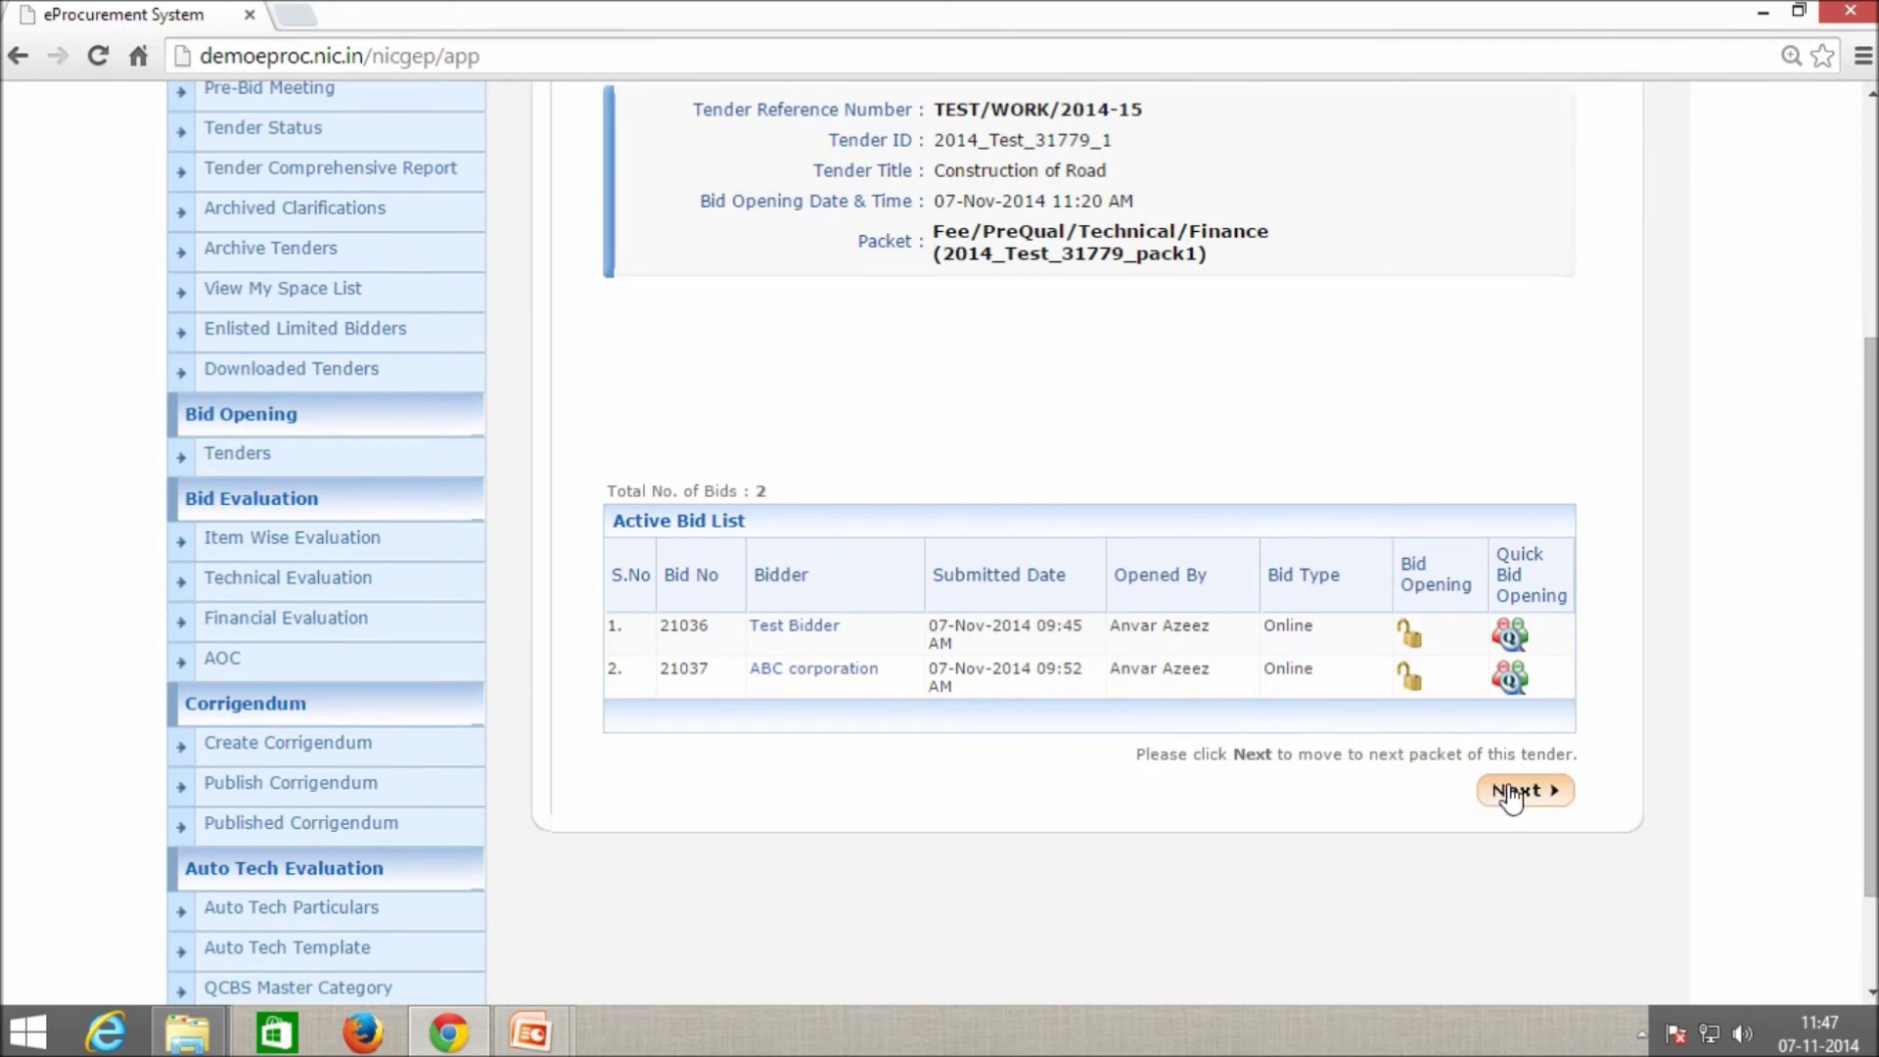
Proceed past bid opening and confirm, reaching the Summary with bids 21036 and 21037 Admitted.
click(1514, 791)
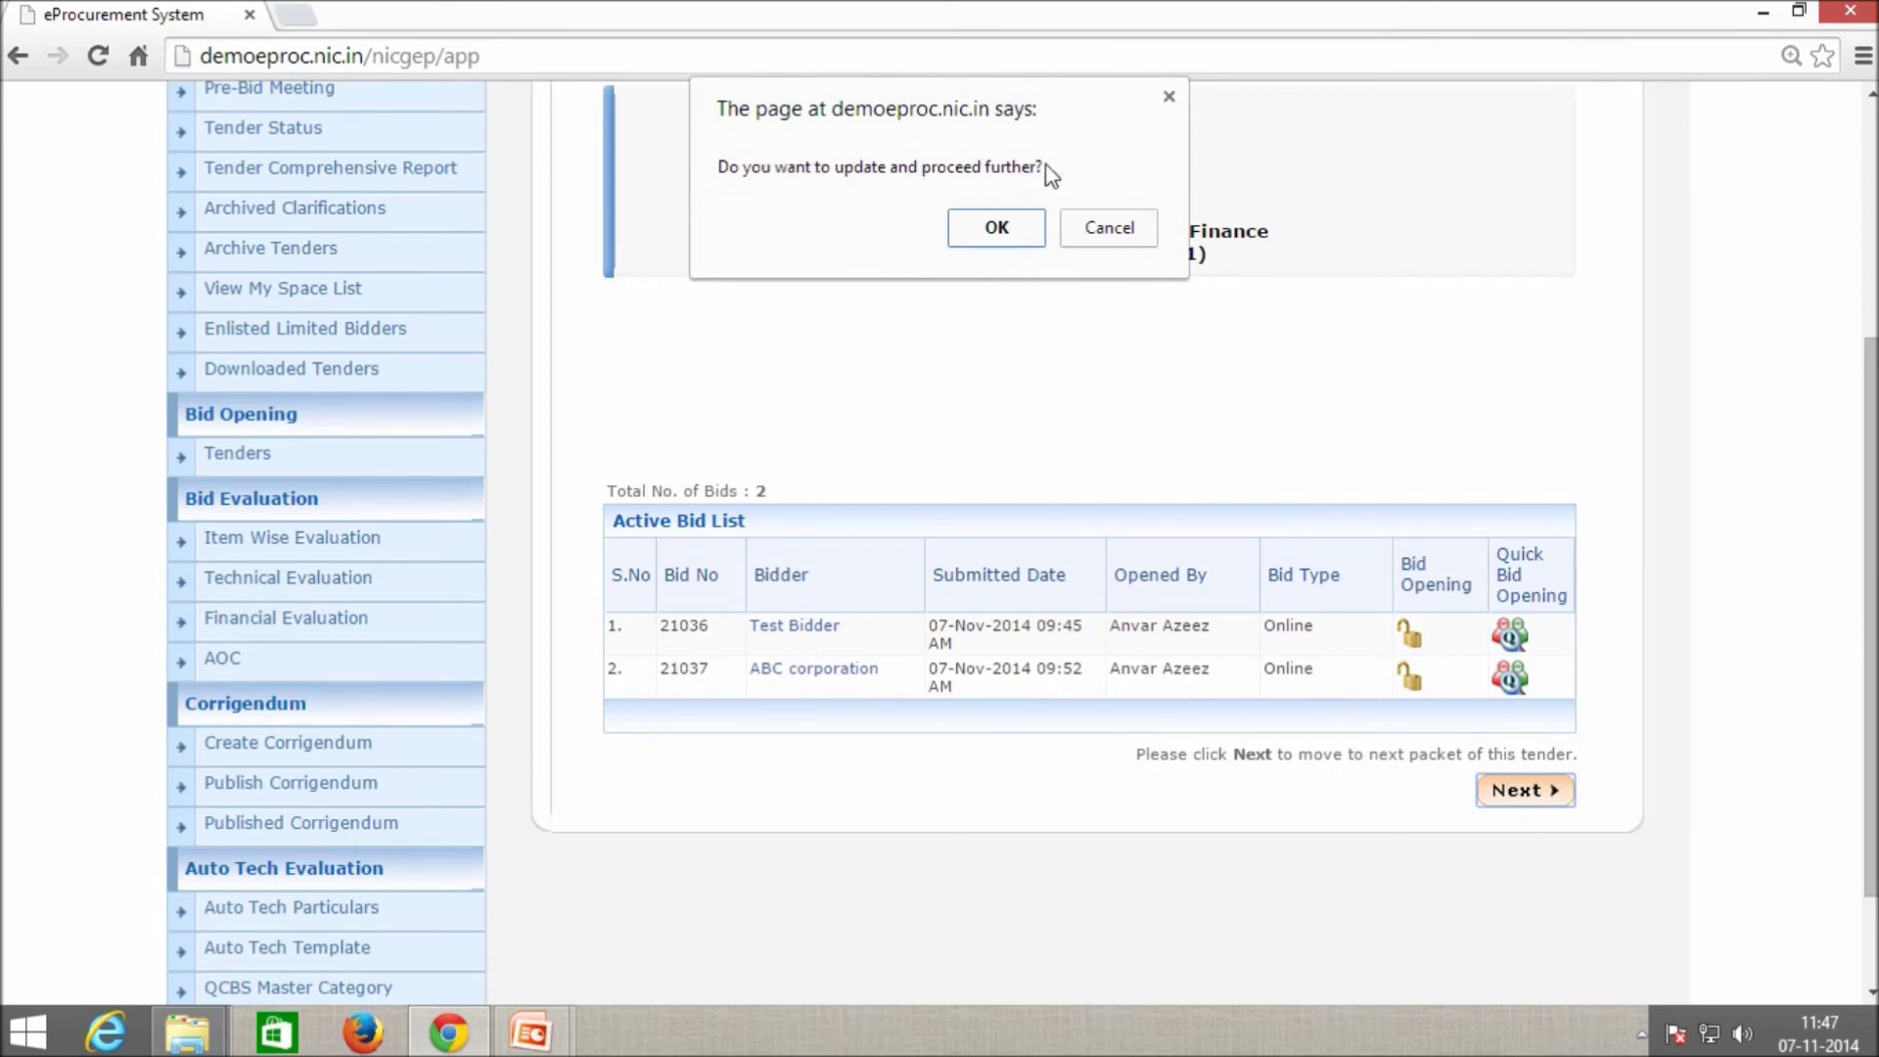
click(999, 229)
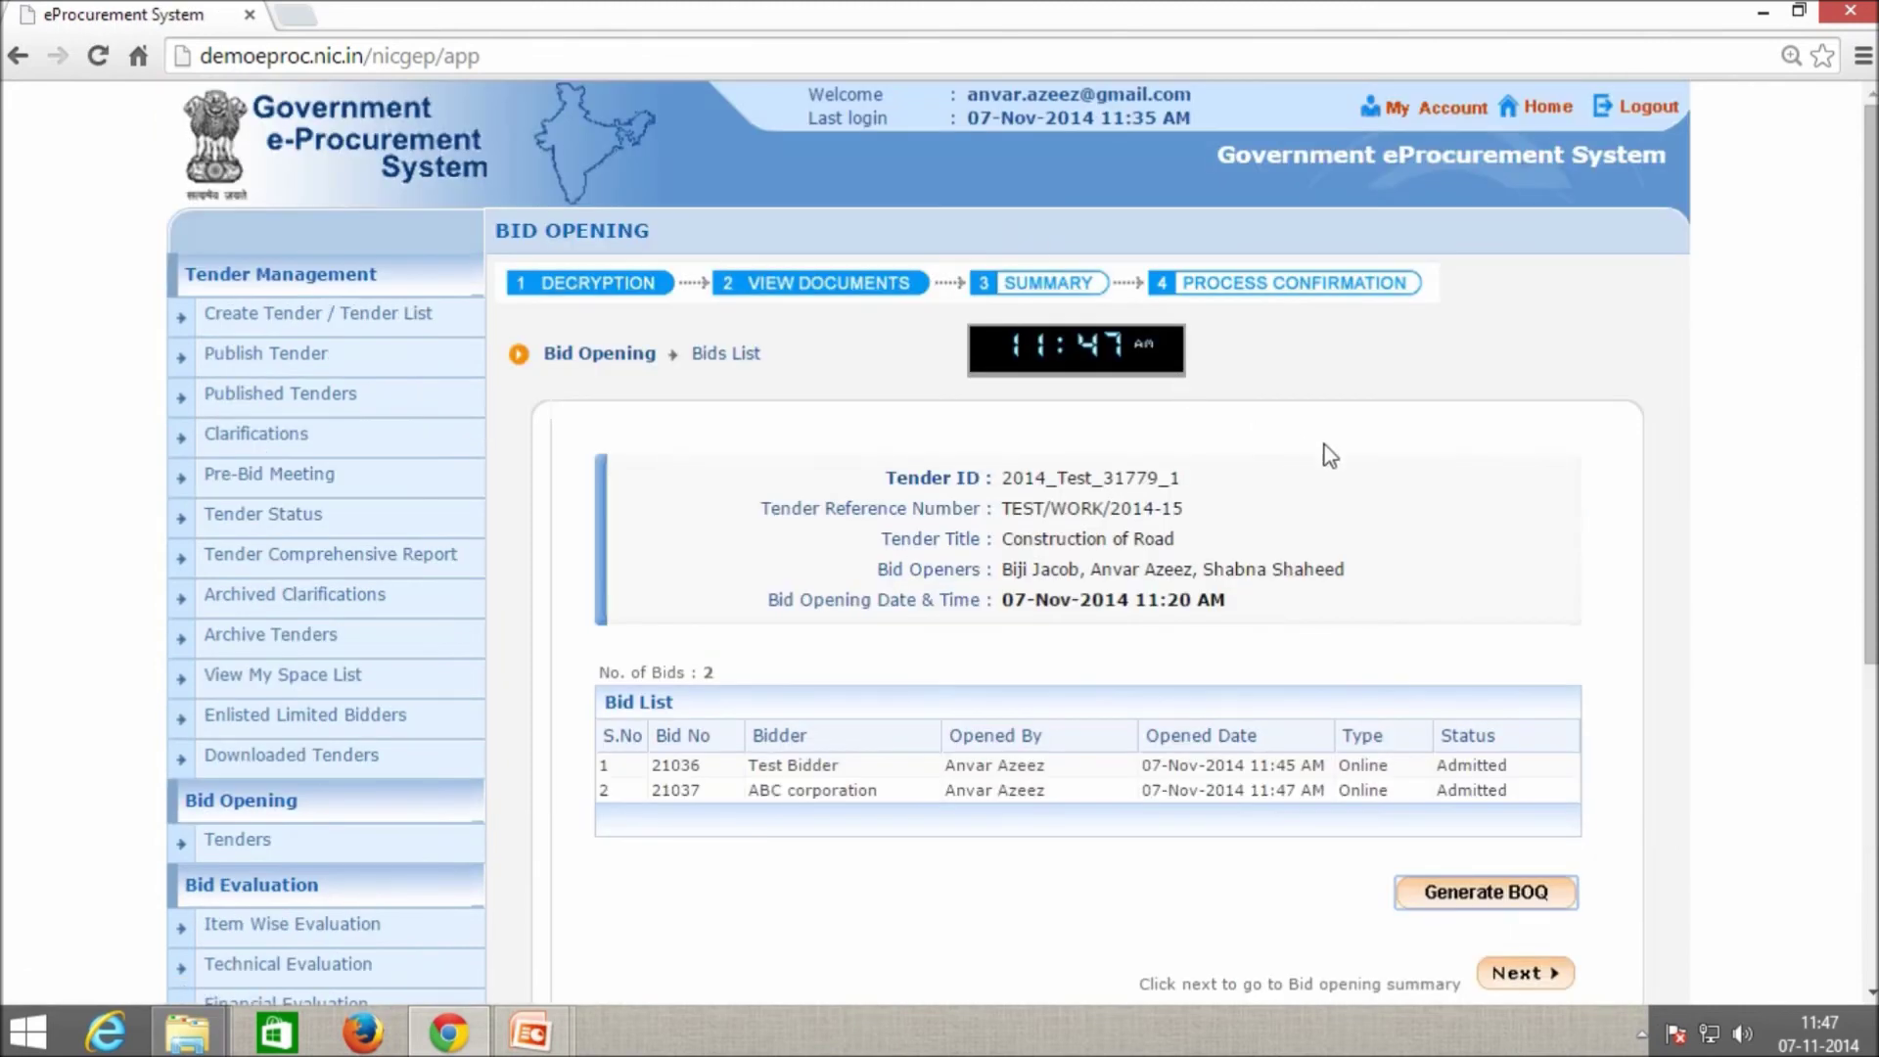
scroll(1370, 490, down, 2)
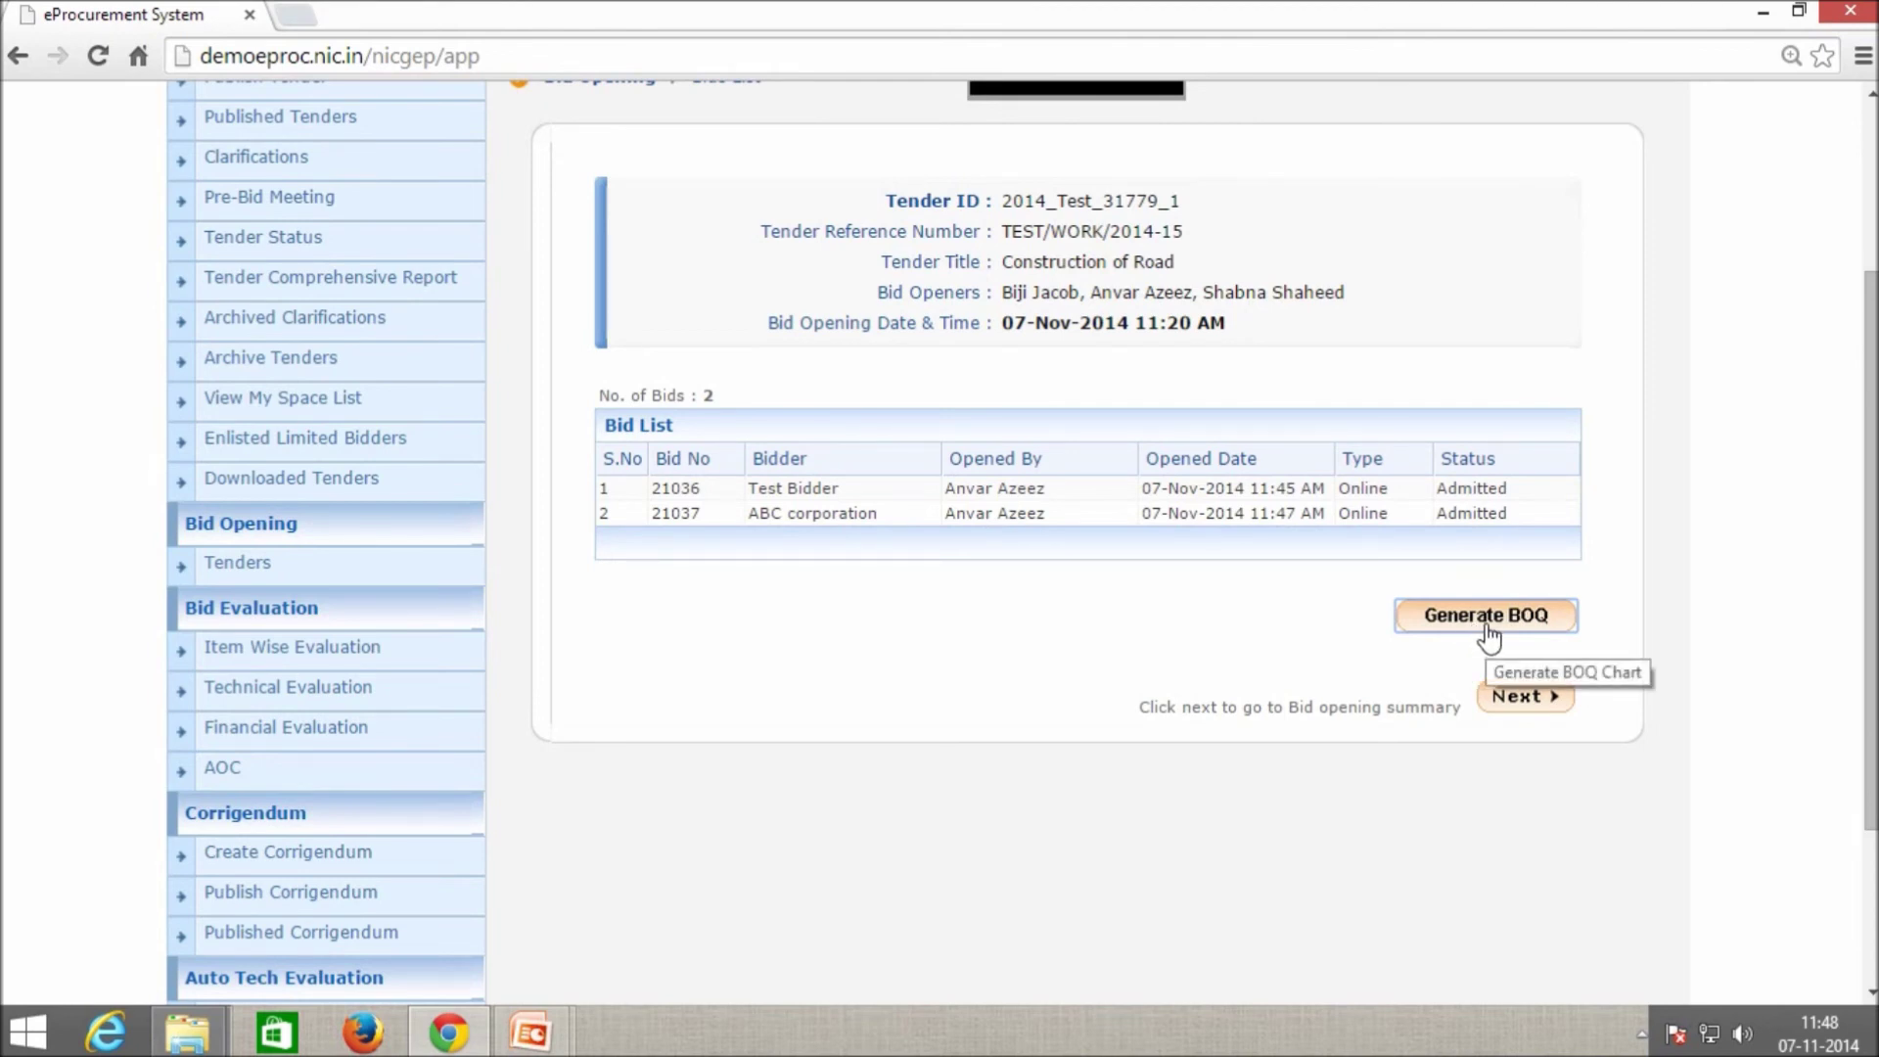
Generate the BOQ comparative chart and view it full screen, ABC corporation ranked L1.
click(1483, 631)
click(1483, 632)
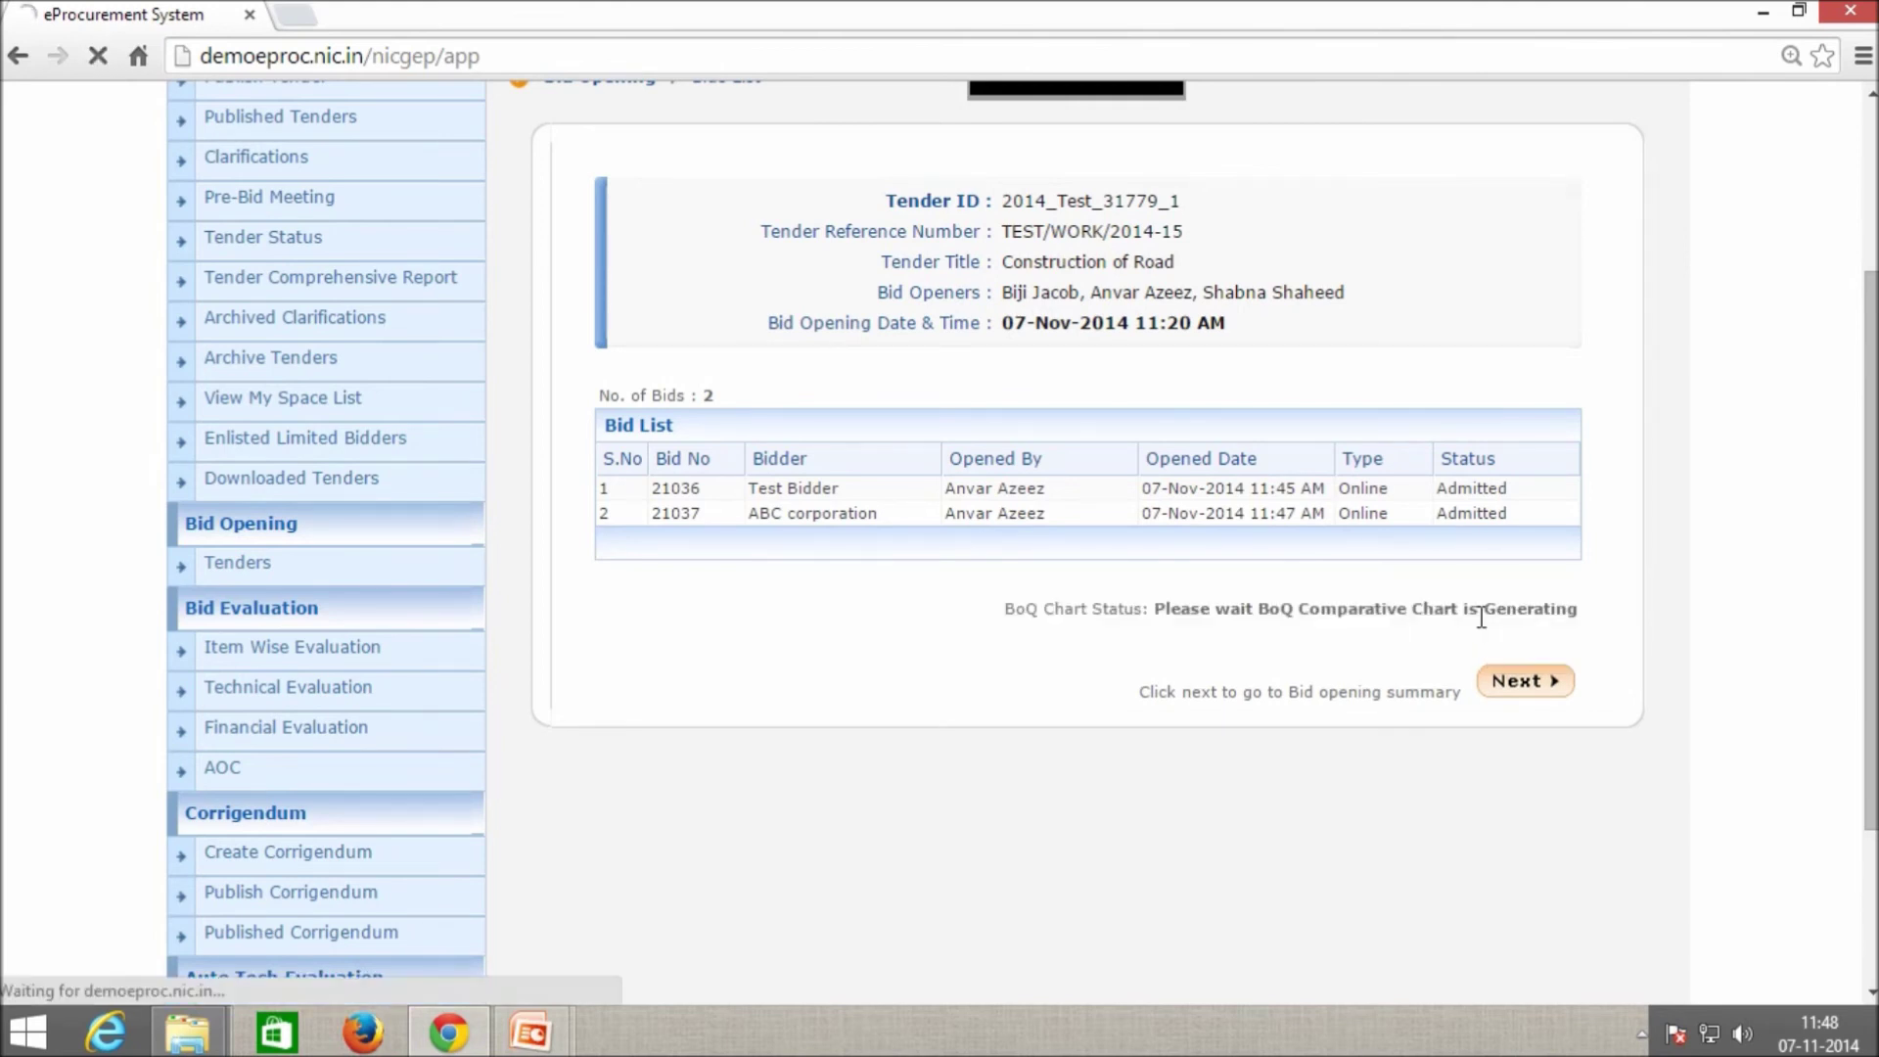
scroll(1418, 602, down, 3)
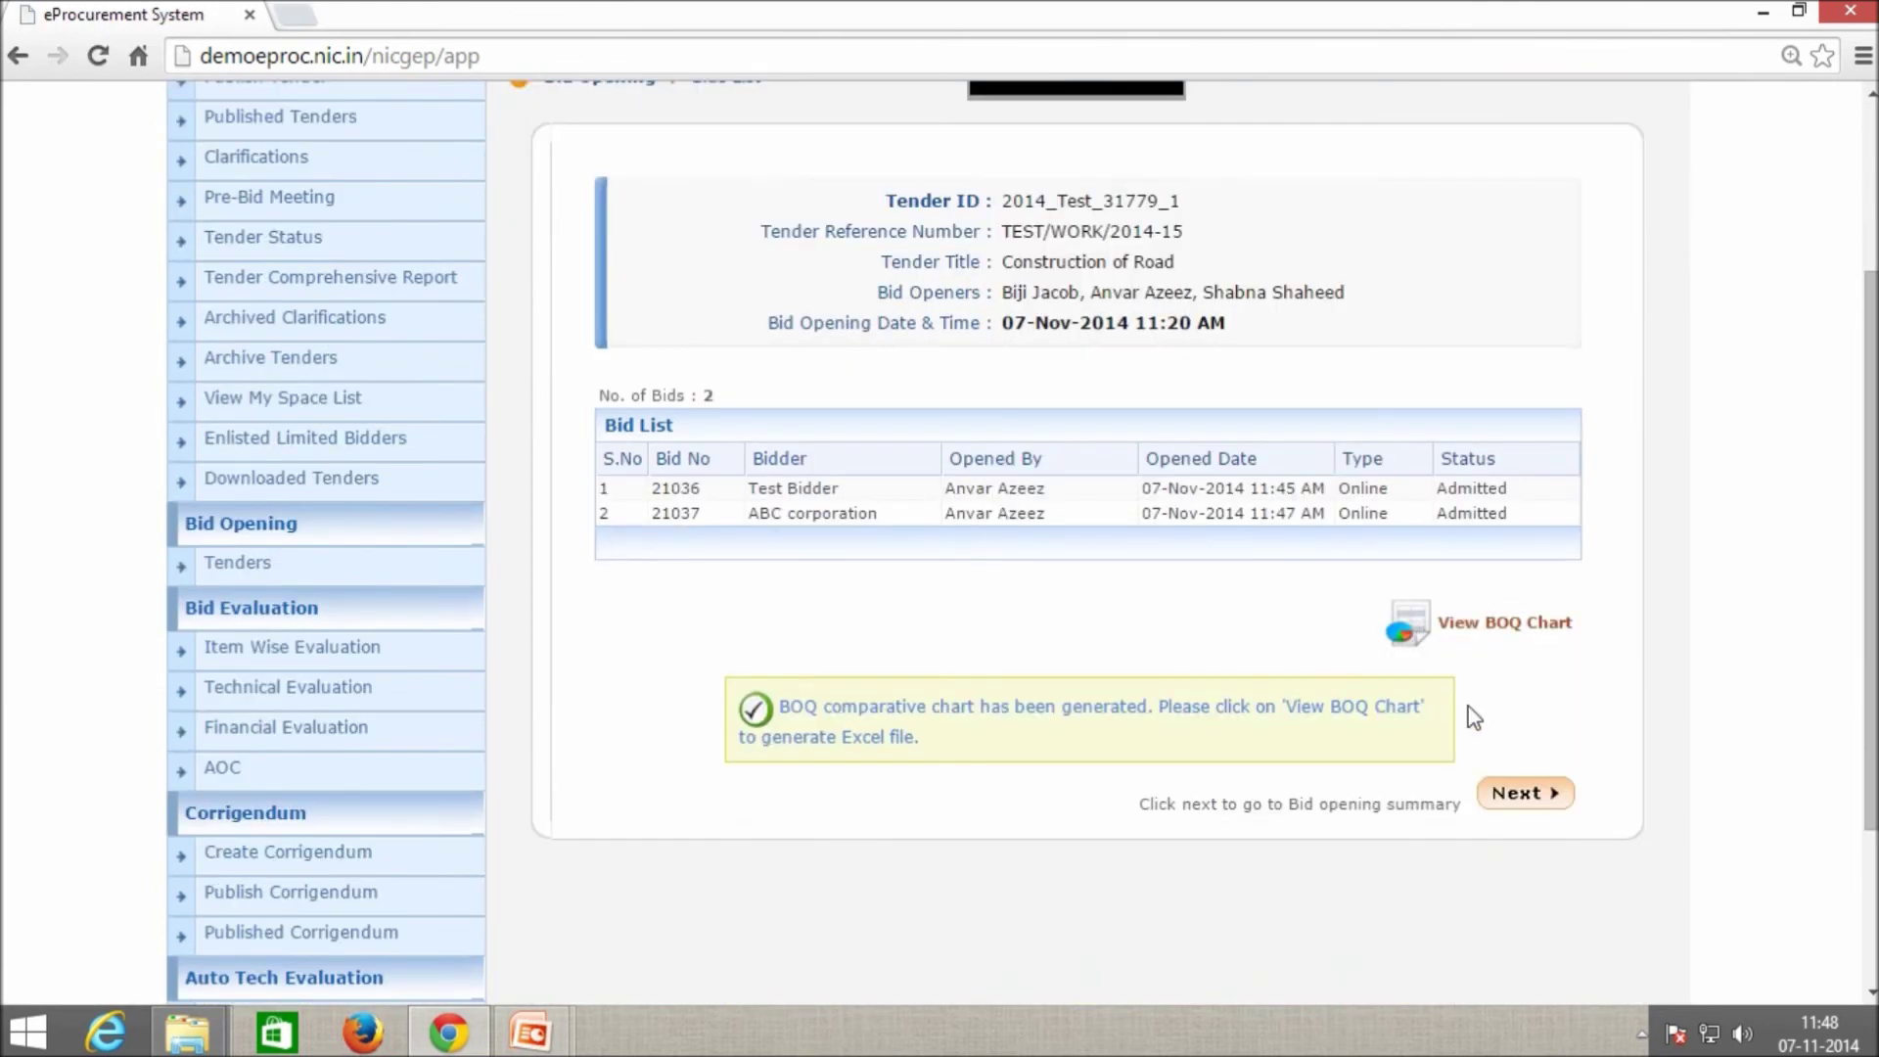
click(1500, 627)
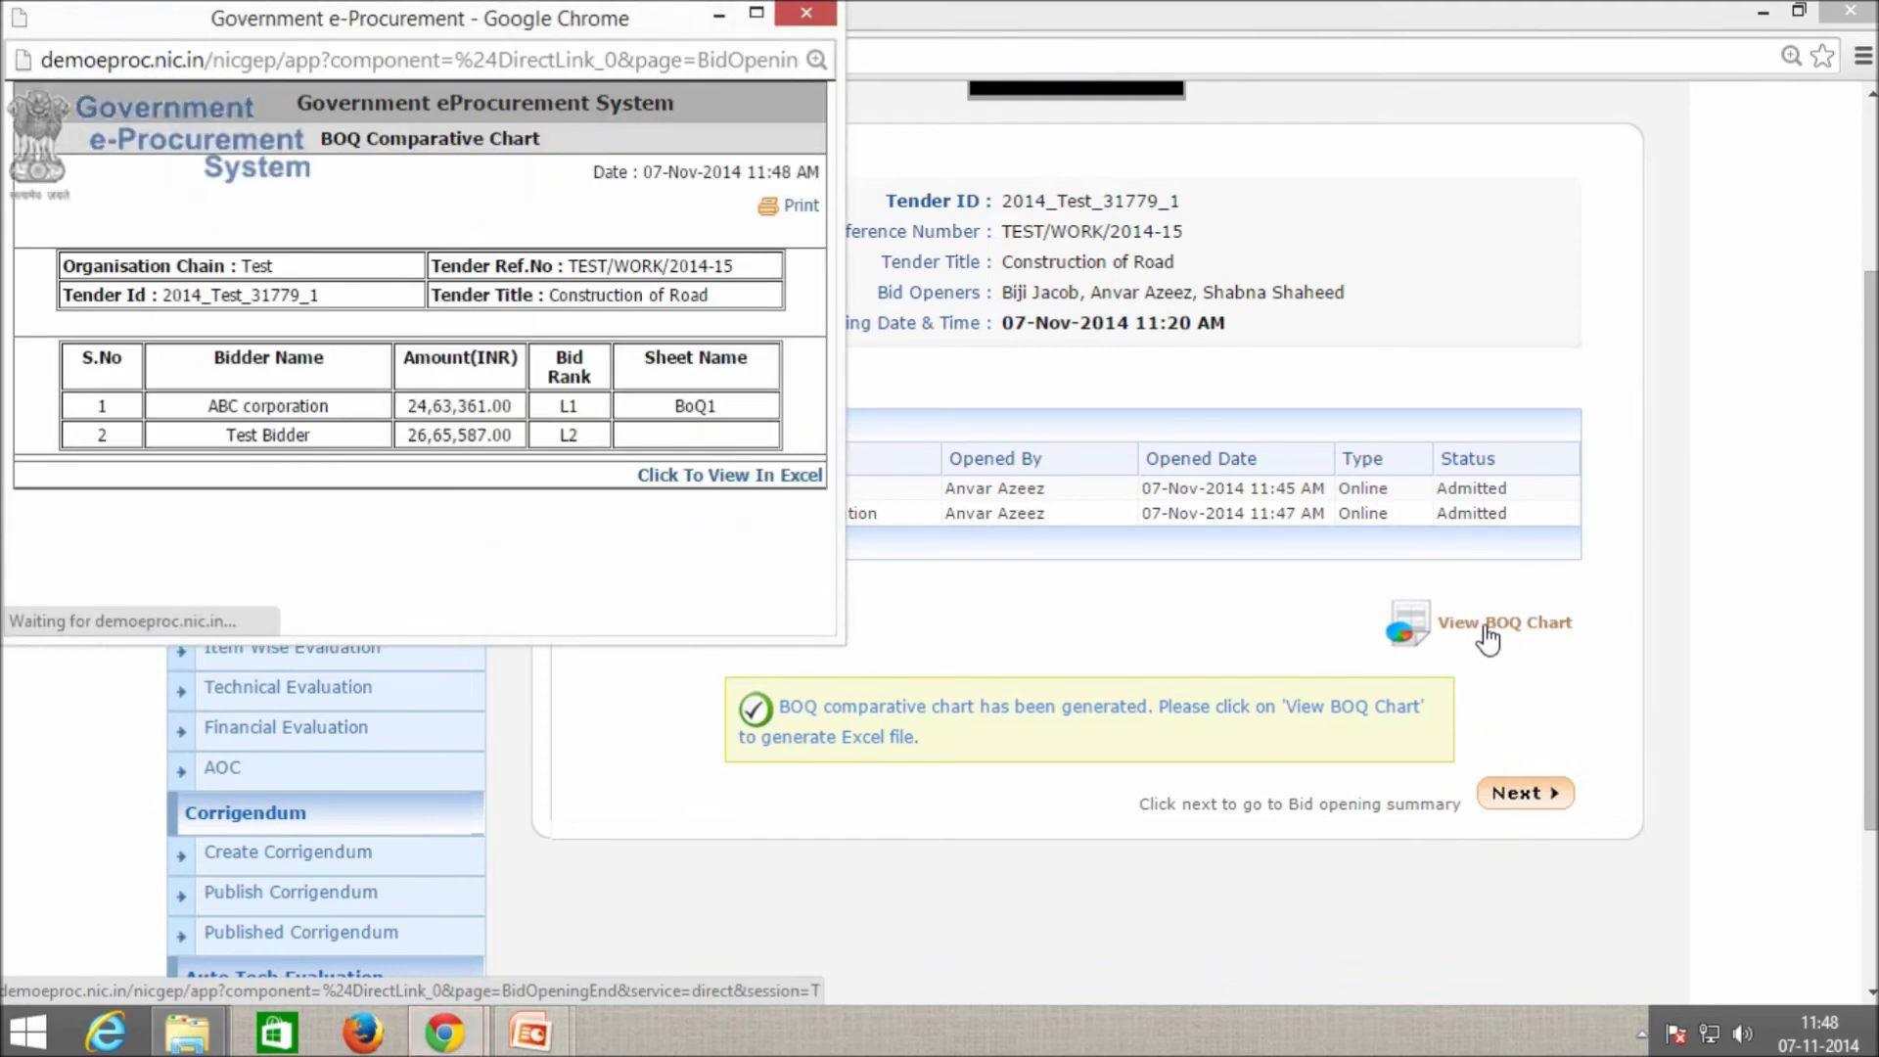
click(757, 14)
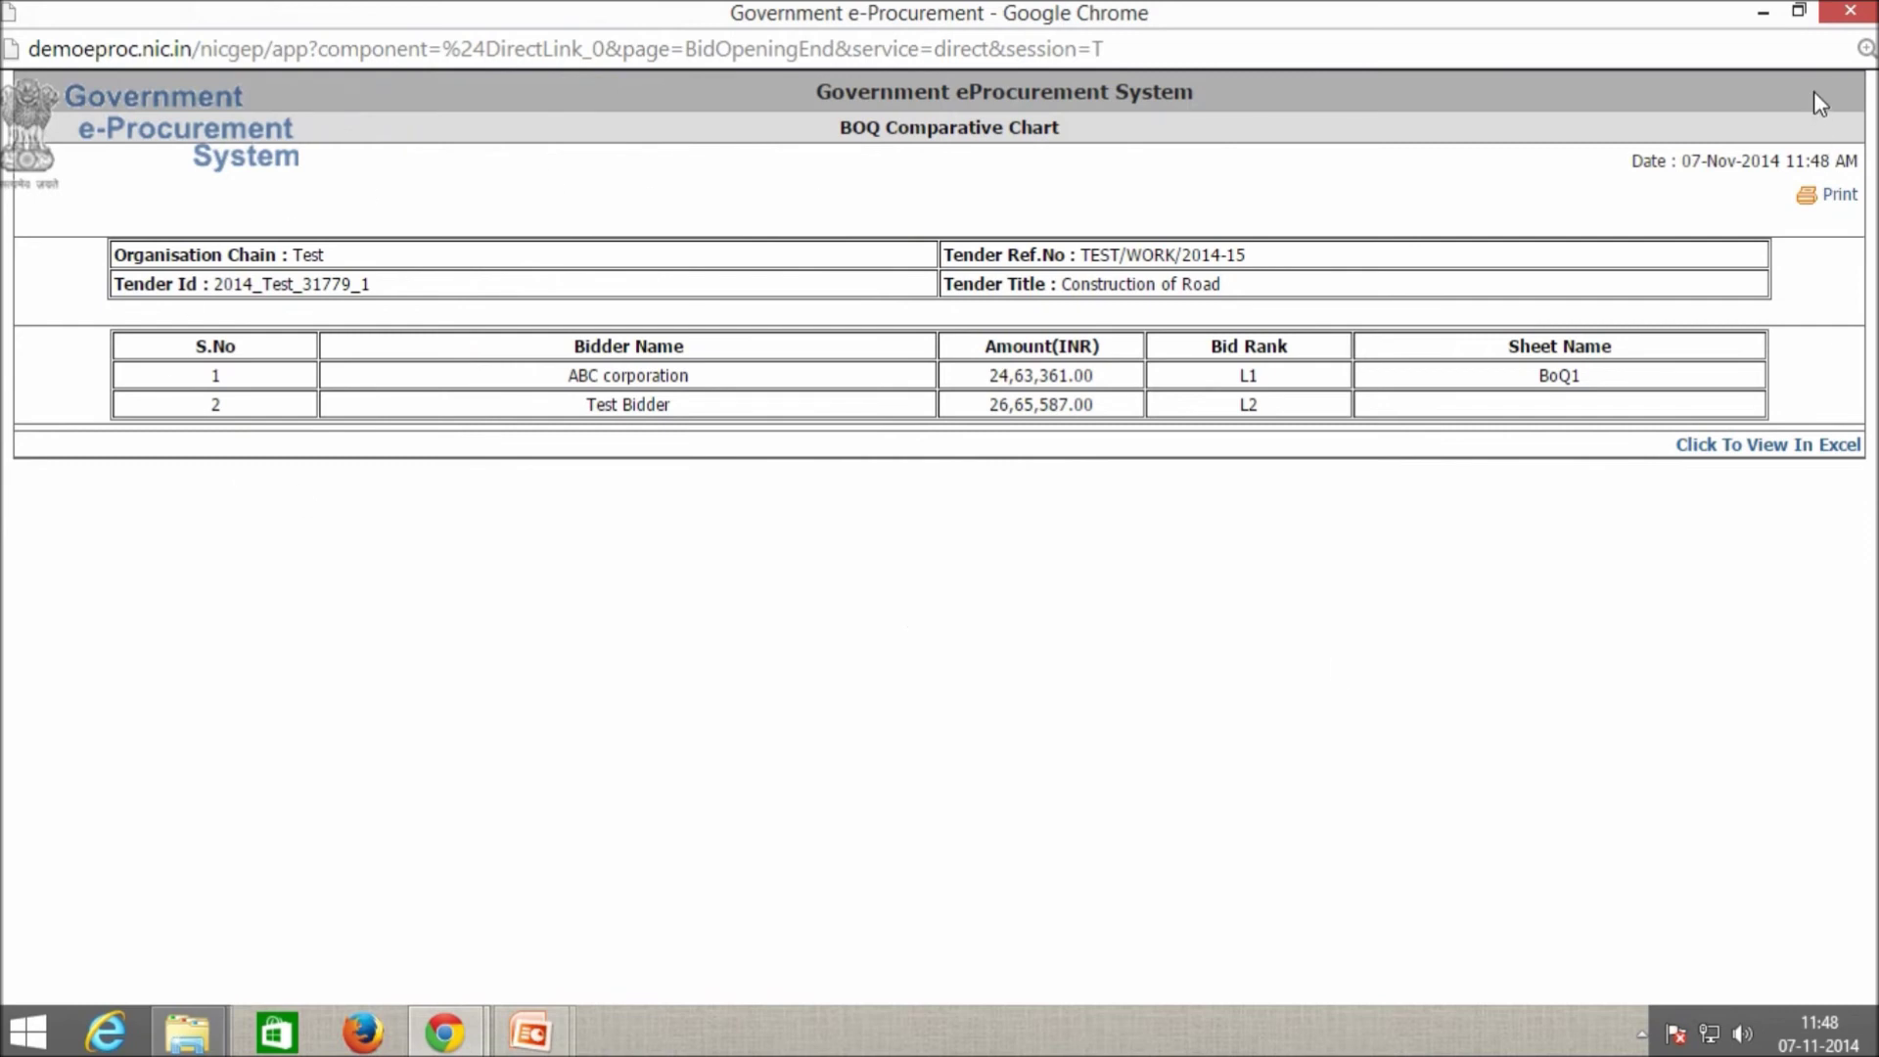
click(1844, 11)
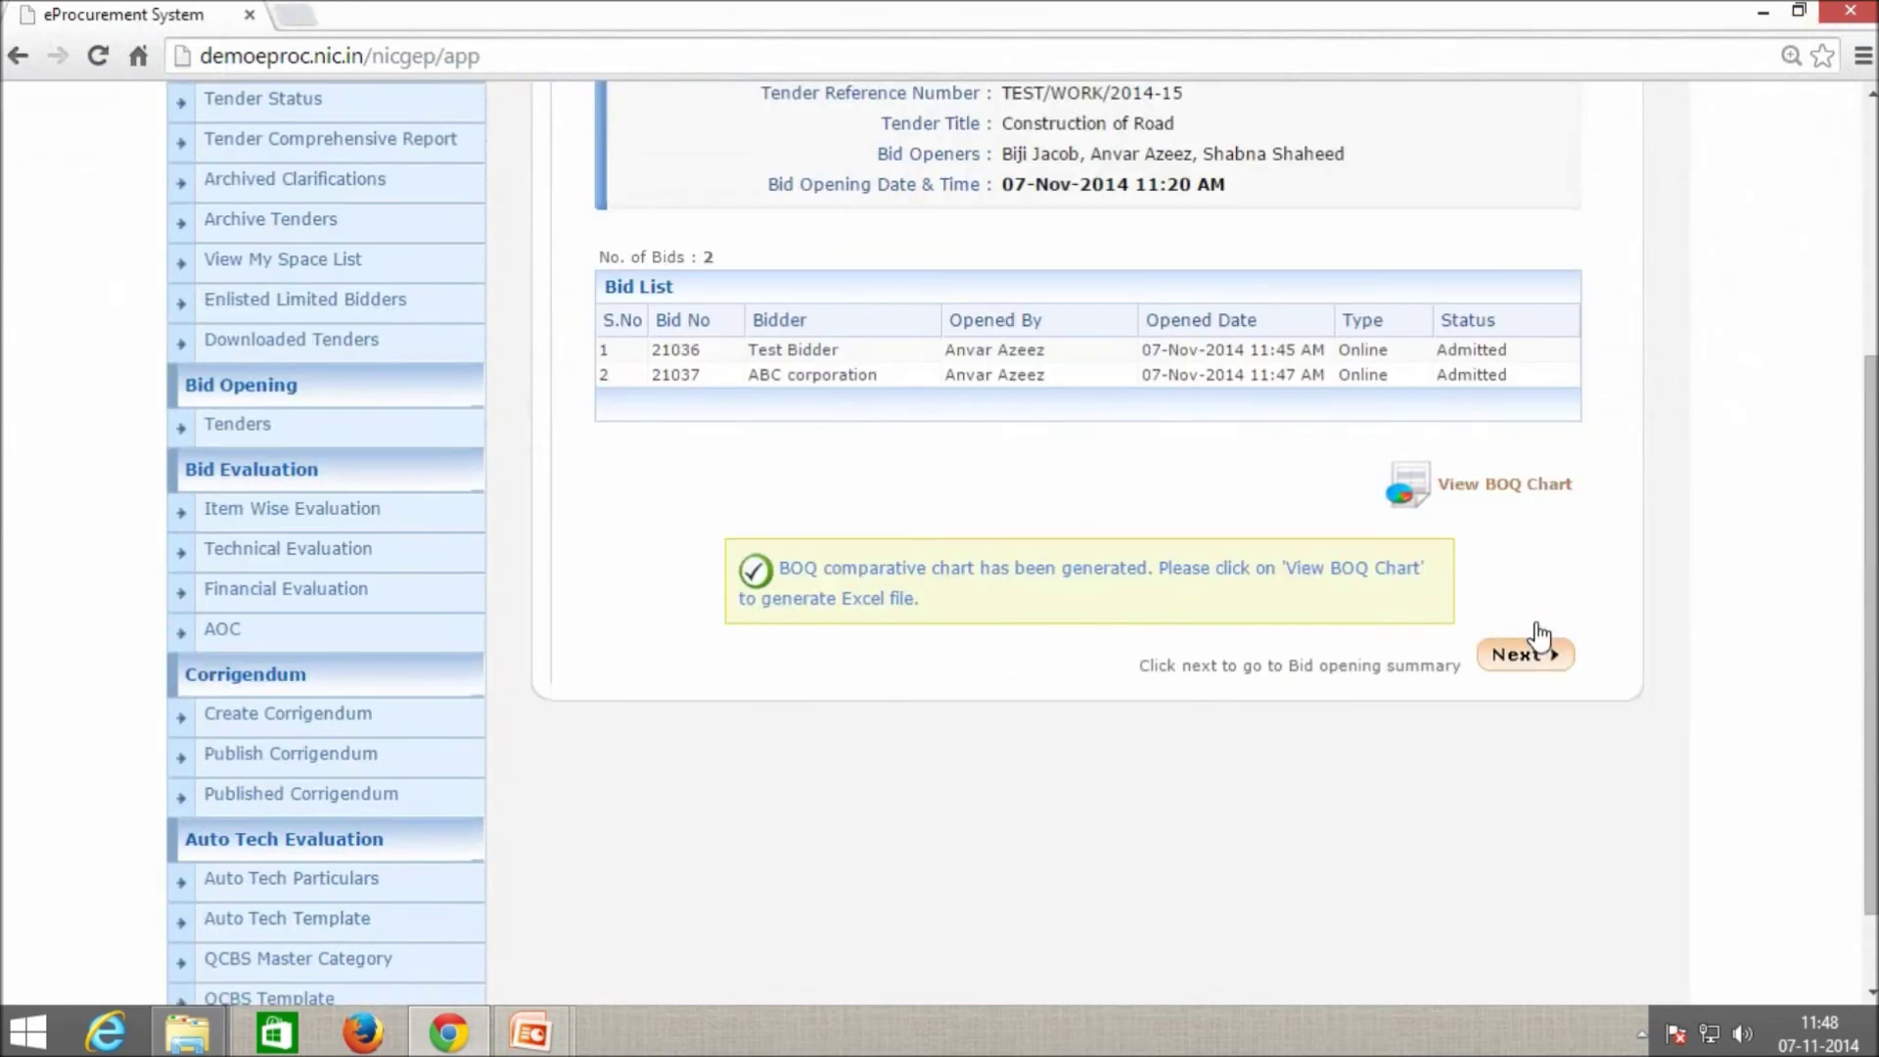
Download the BOQ chart as an Excel file, review it, then close it.
click(1506, 490)
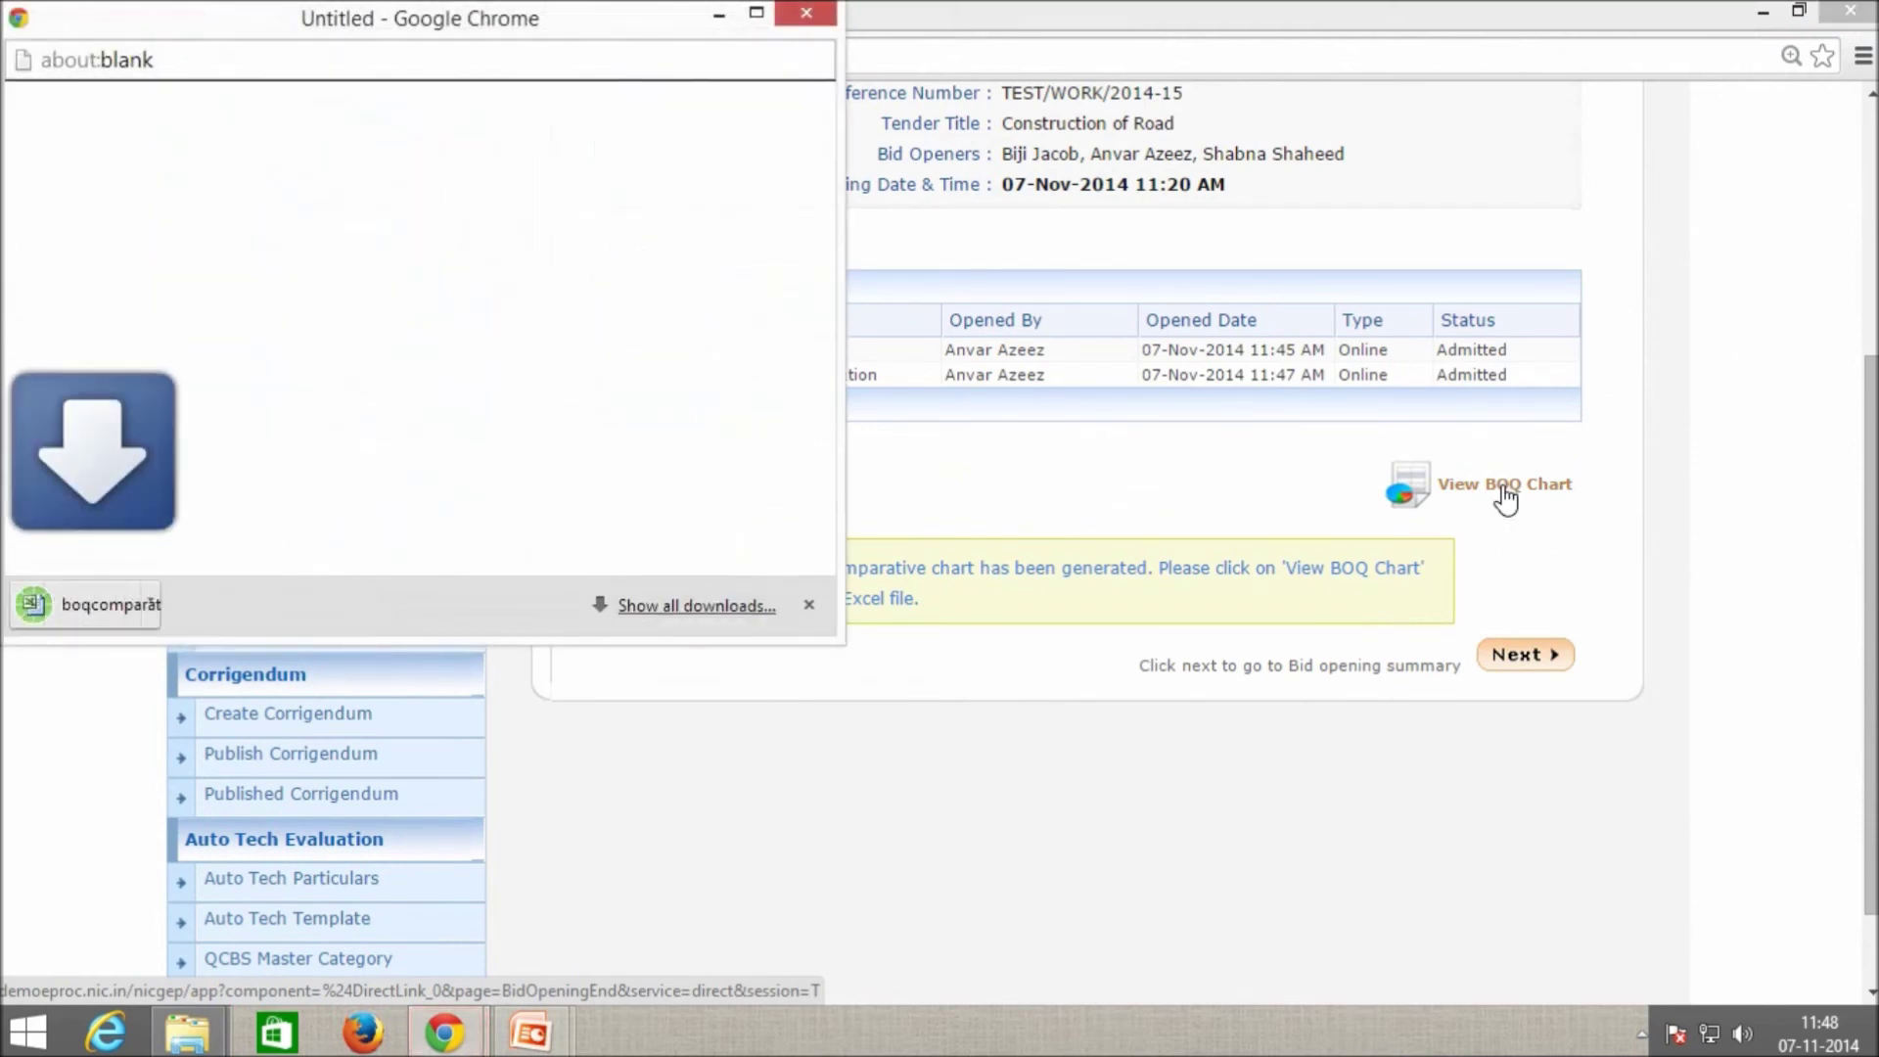
click(155, 608)
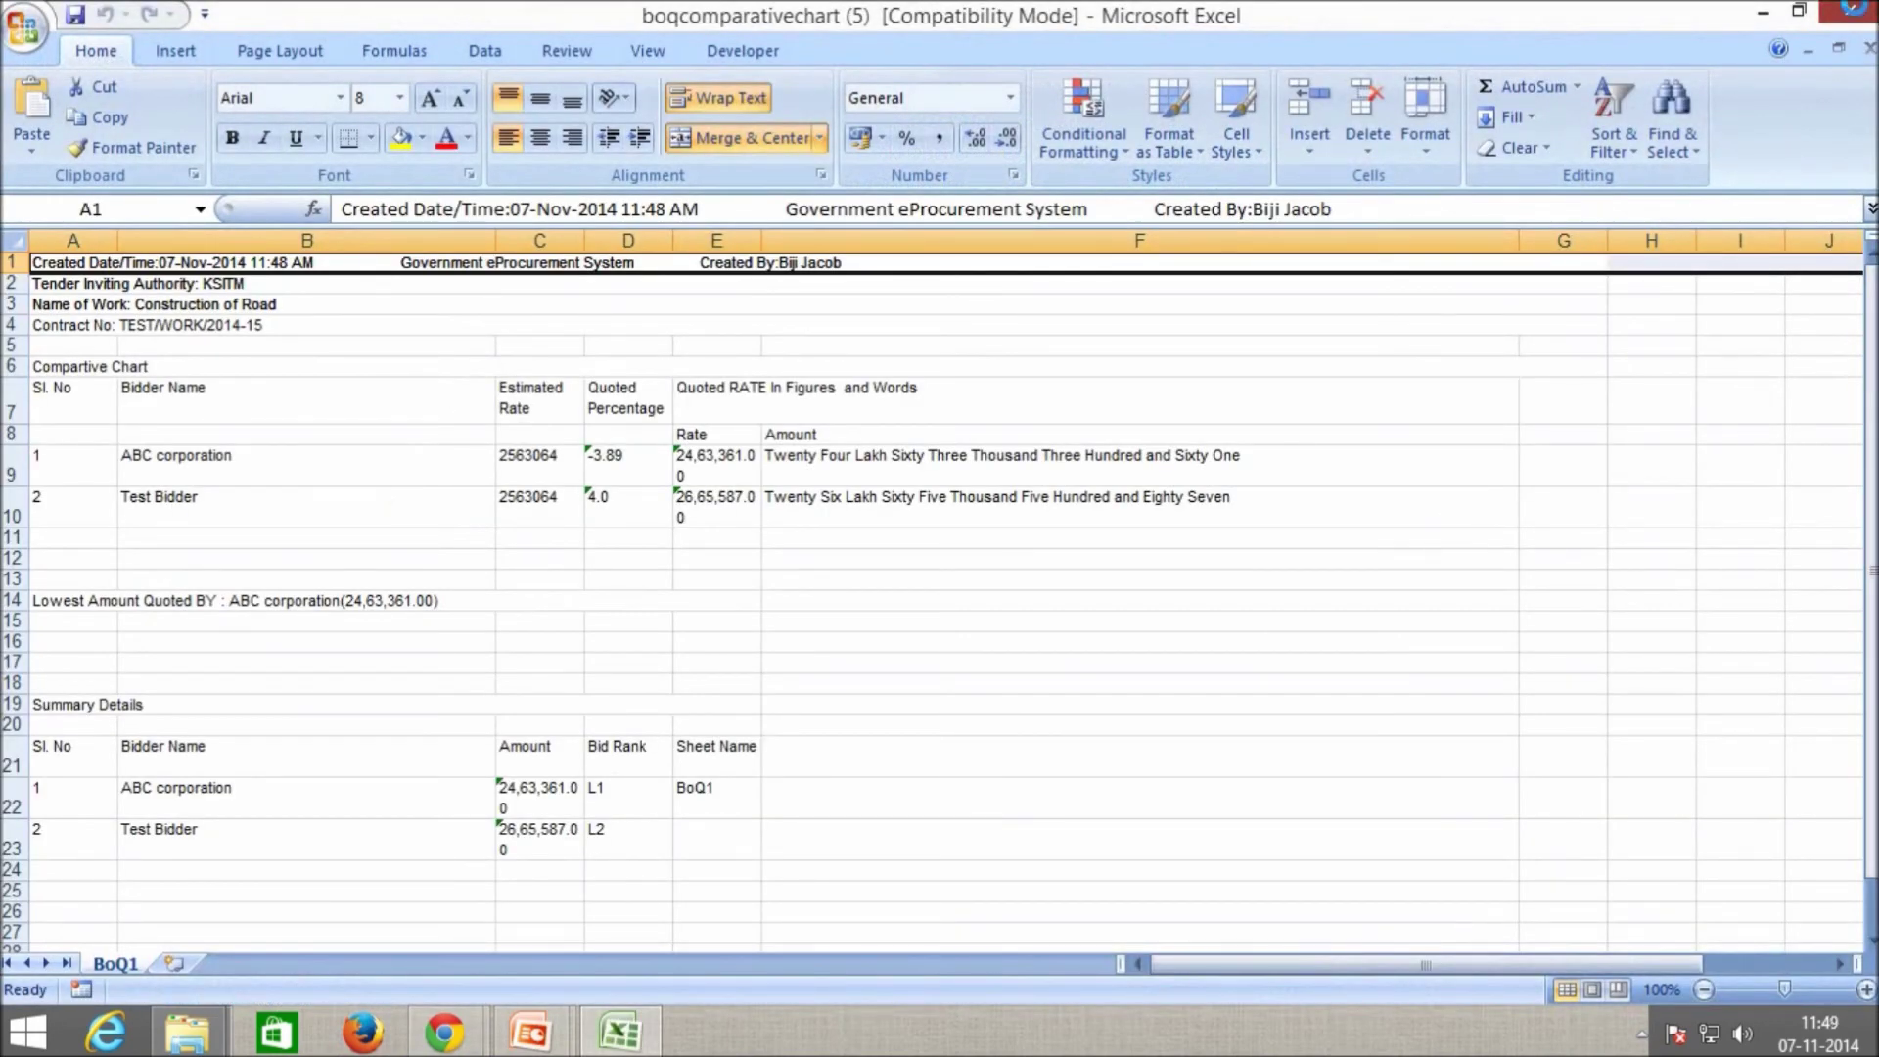
click(1850, 10)
click(806, 13)
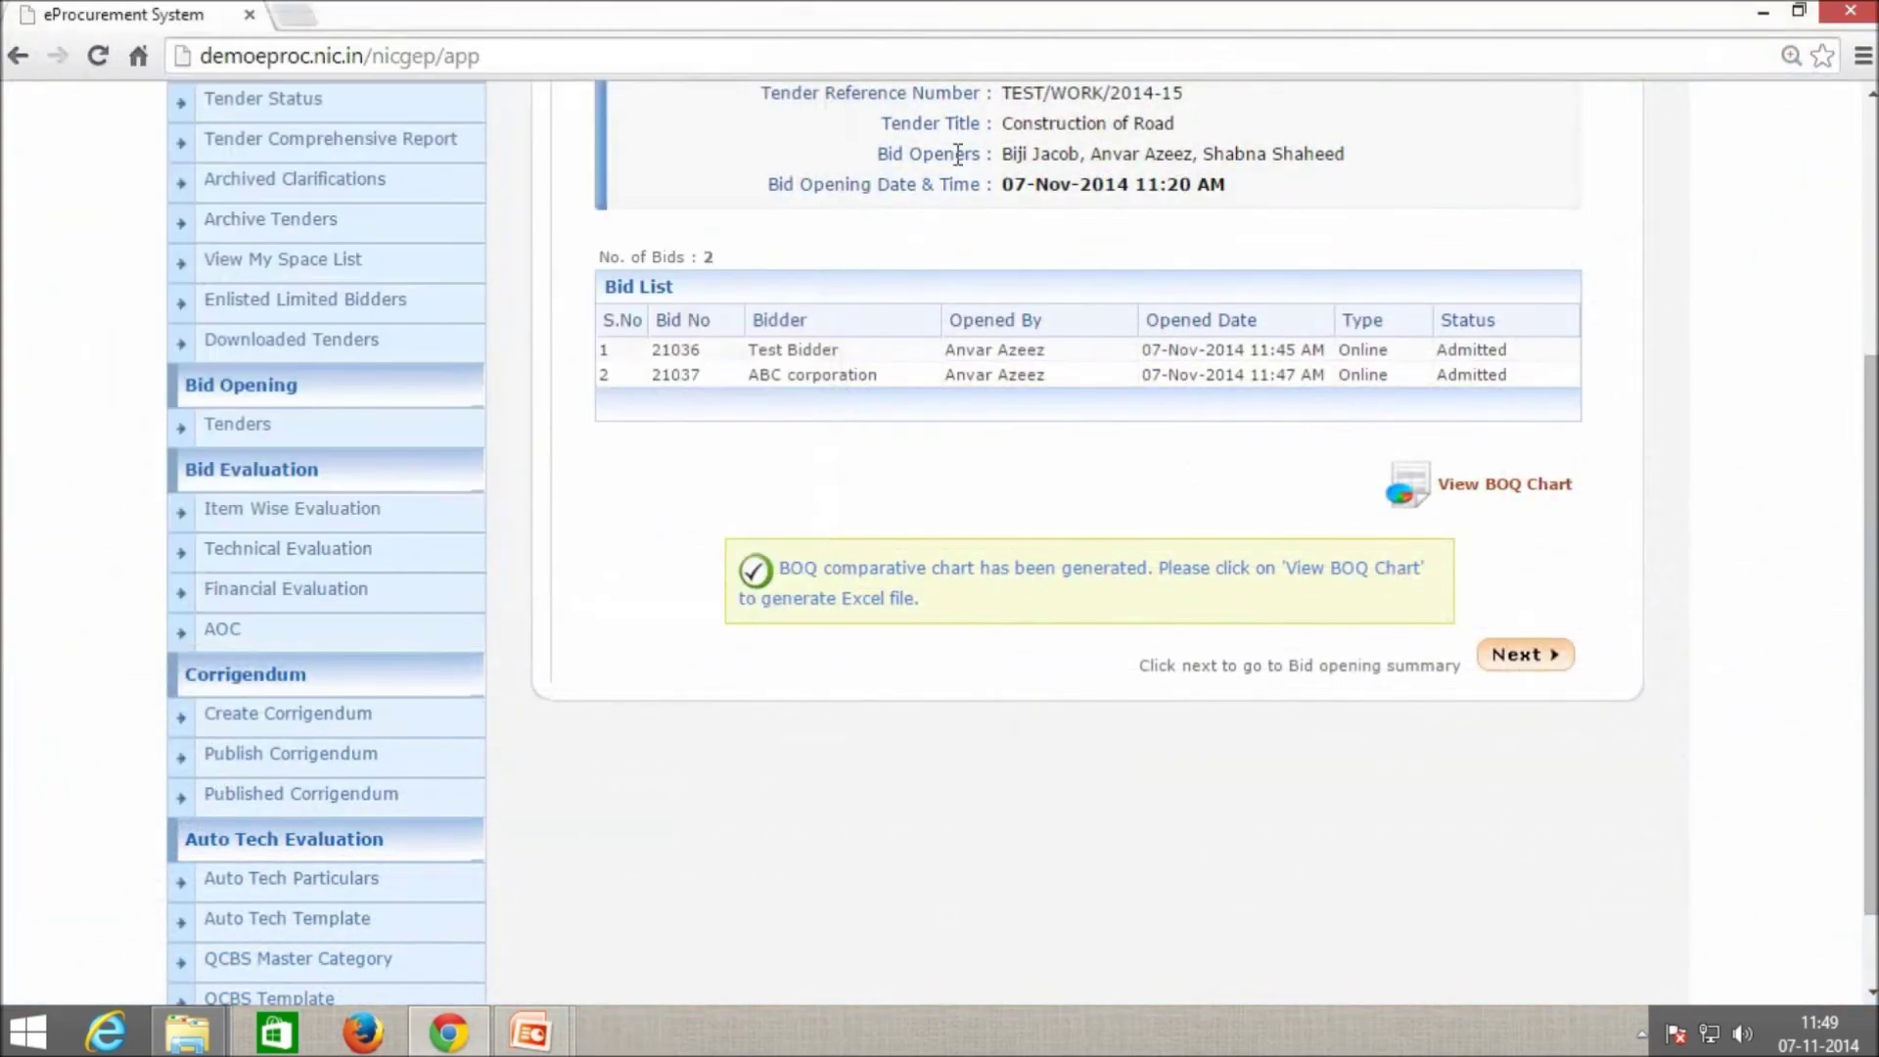
Go to the Finance bid opening summary page and allow the upload applet to run.
click(1532, 666)
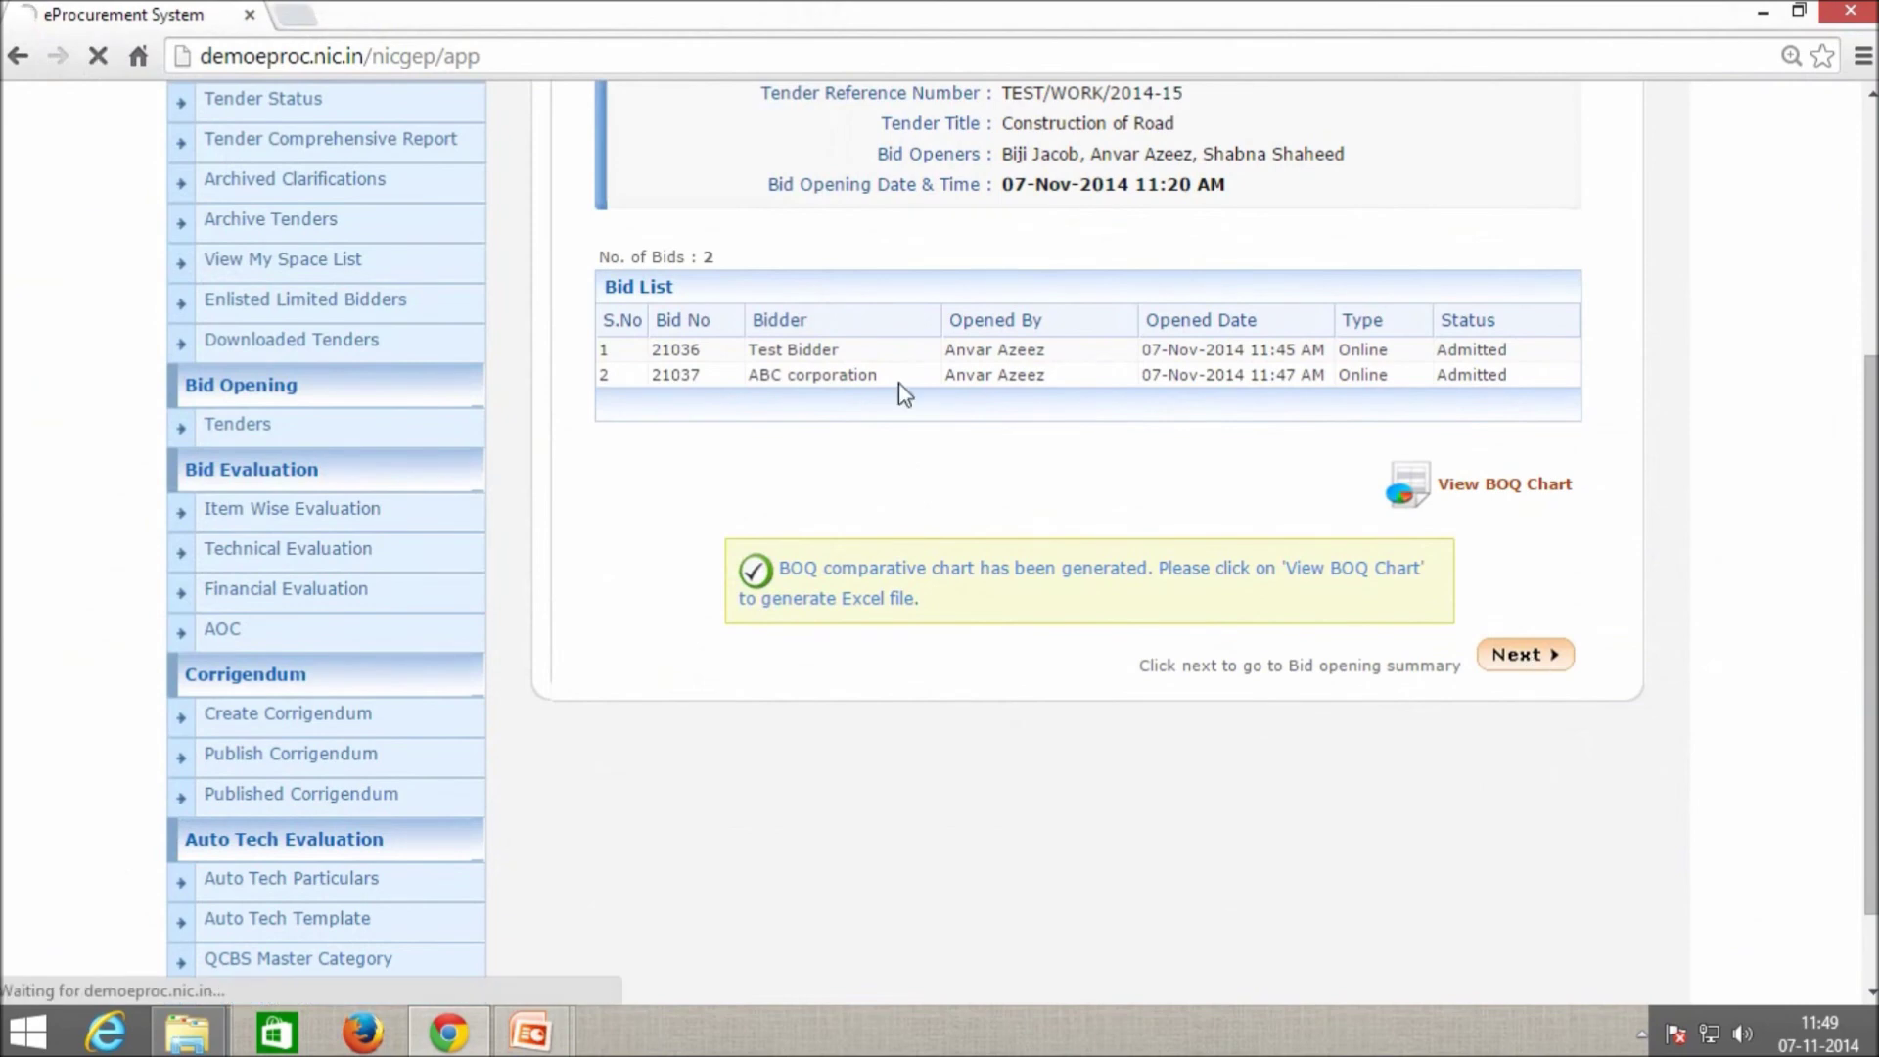
scroll(1370, 524, down, 4)
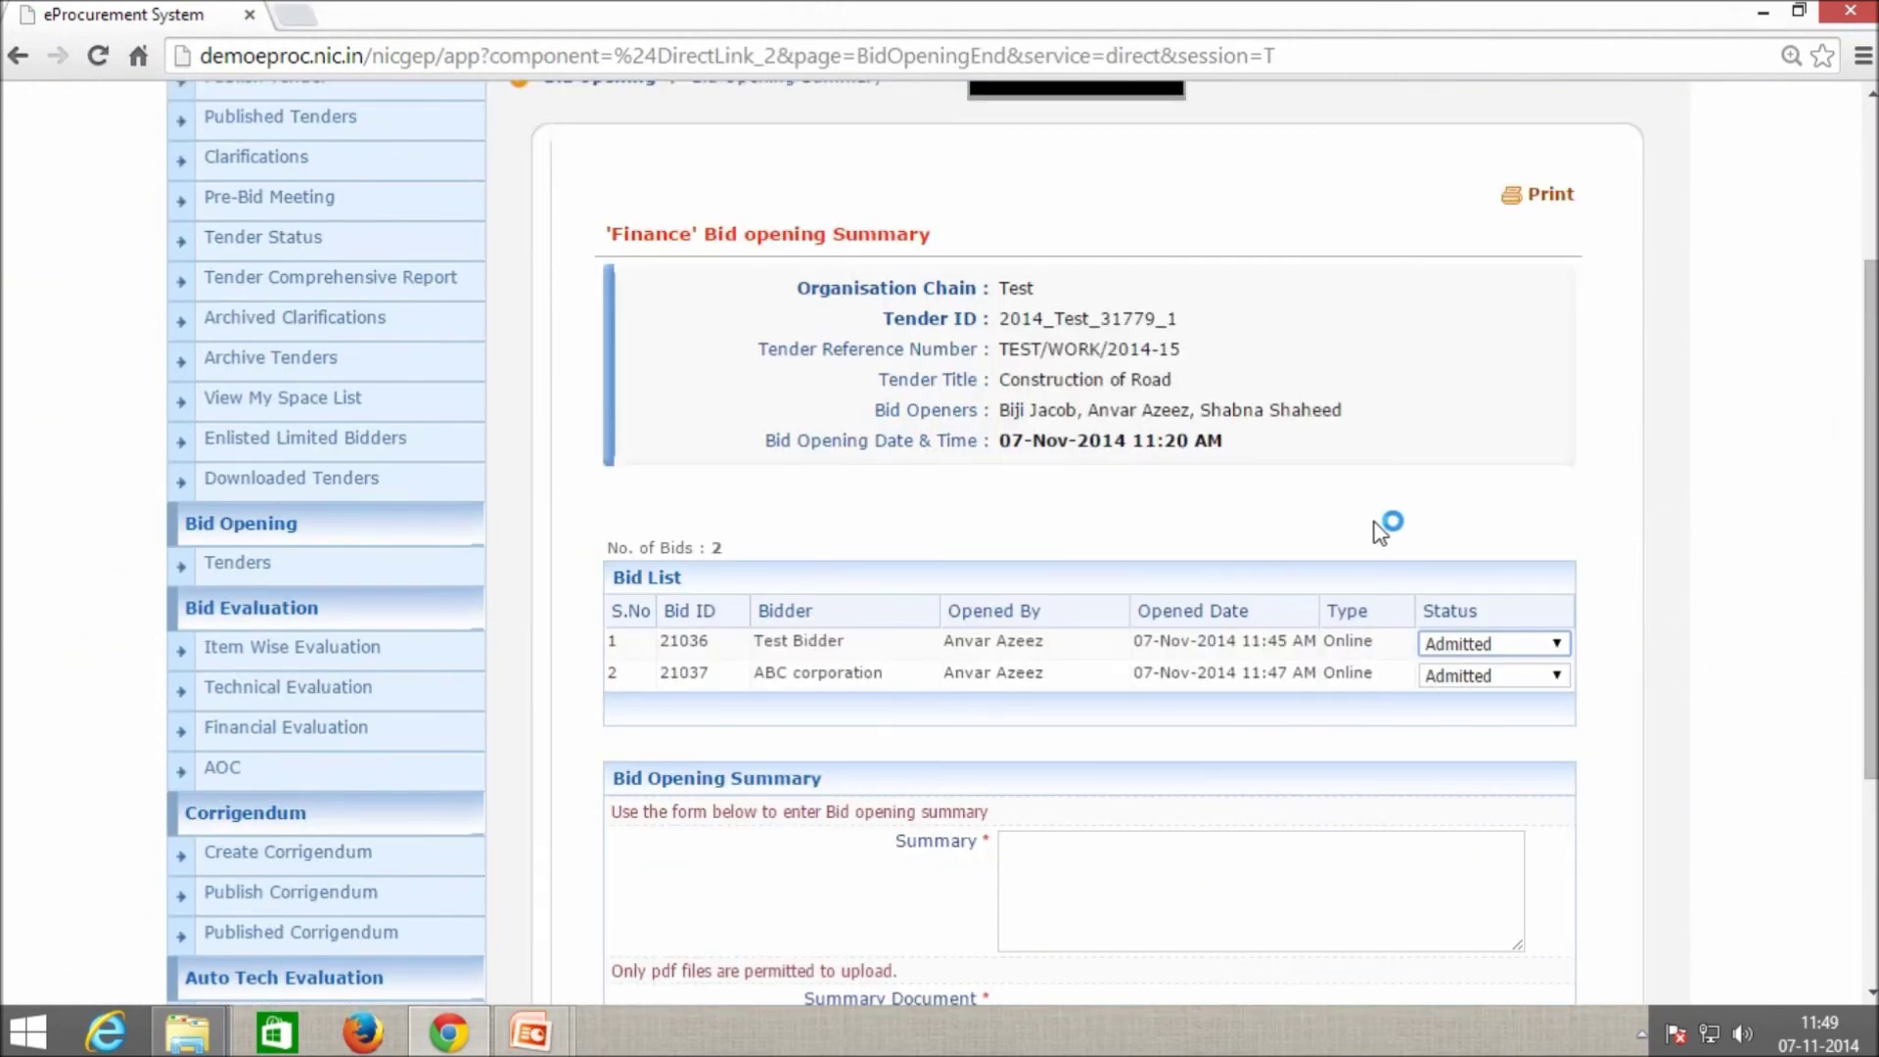
scroll(1380, 528, down, 1)
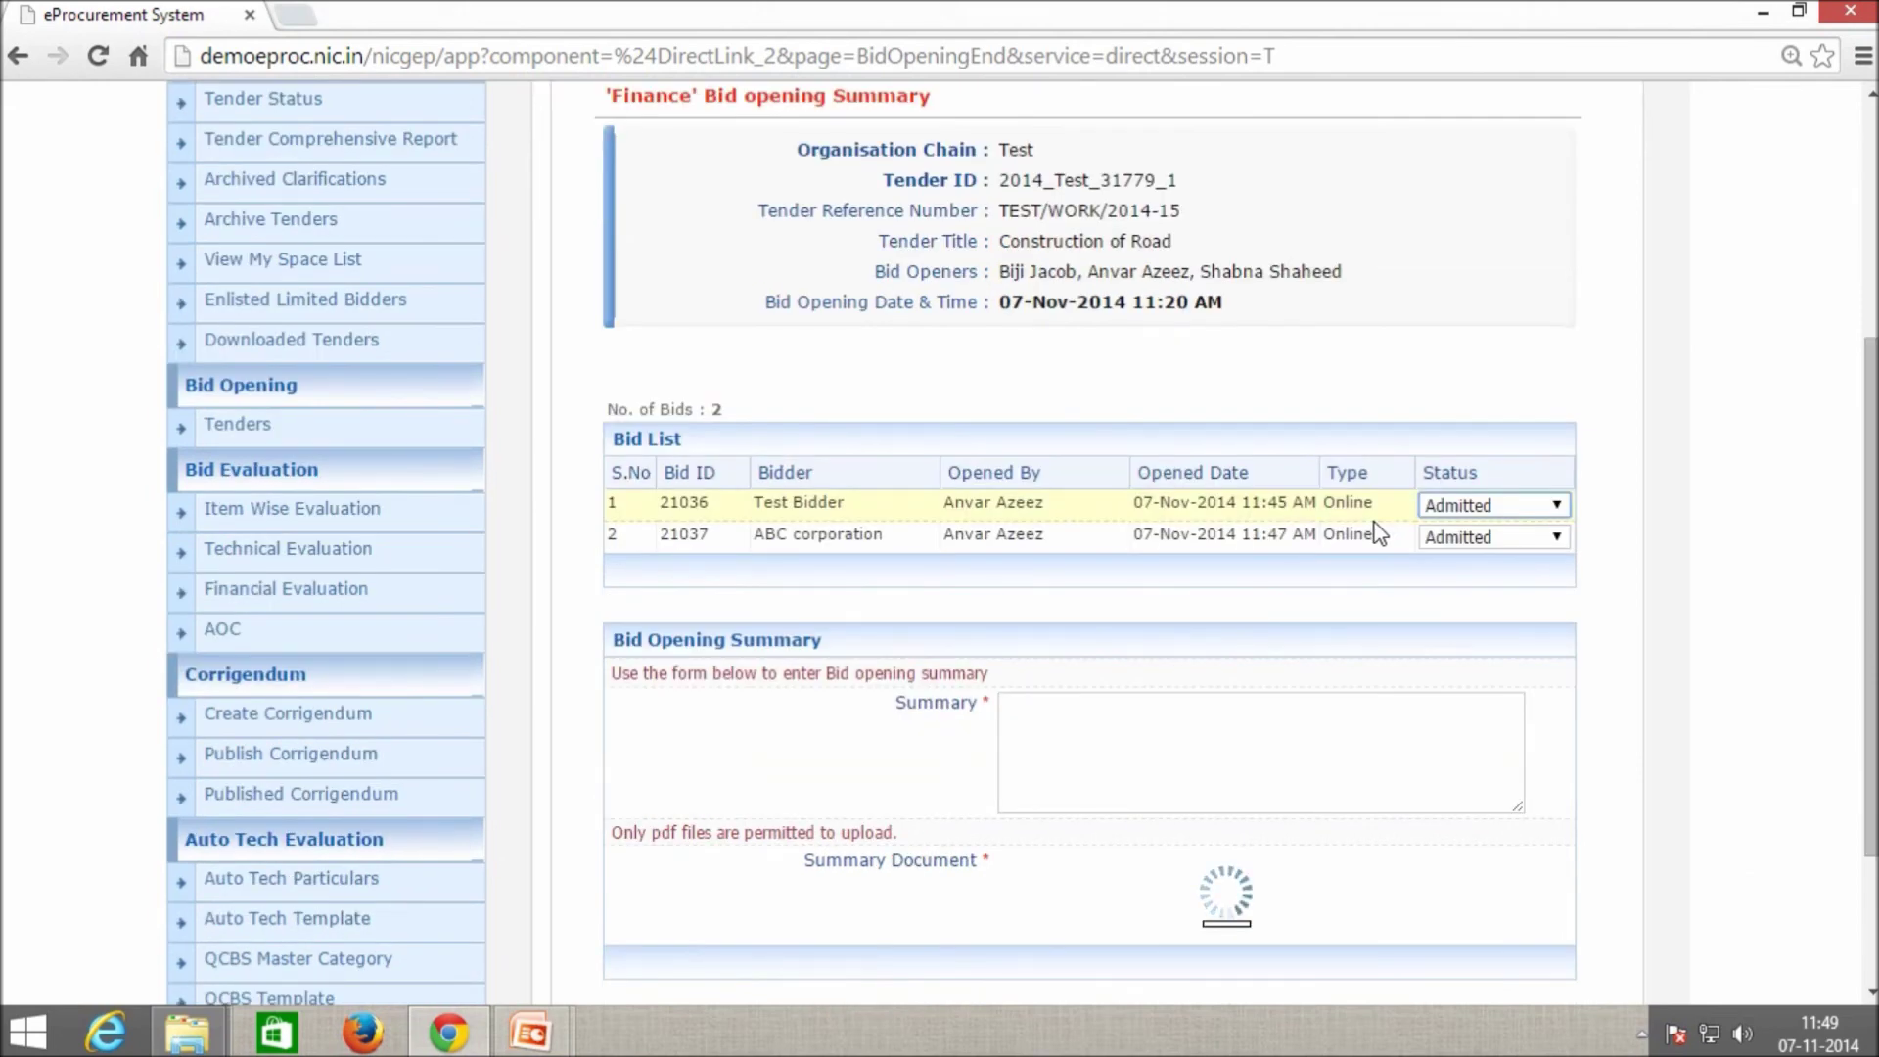
click(886, 647)
click(1127, 649)
Write the summary 'Two valid responses found and admitted to techinical evaluation'.
click(1163, 742)
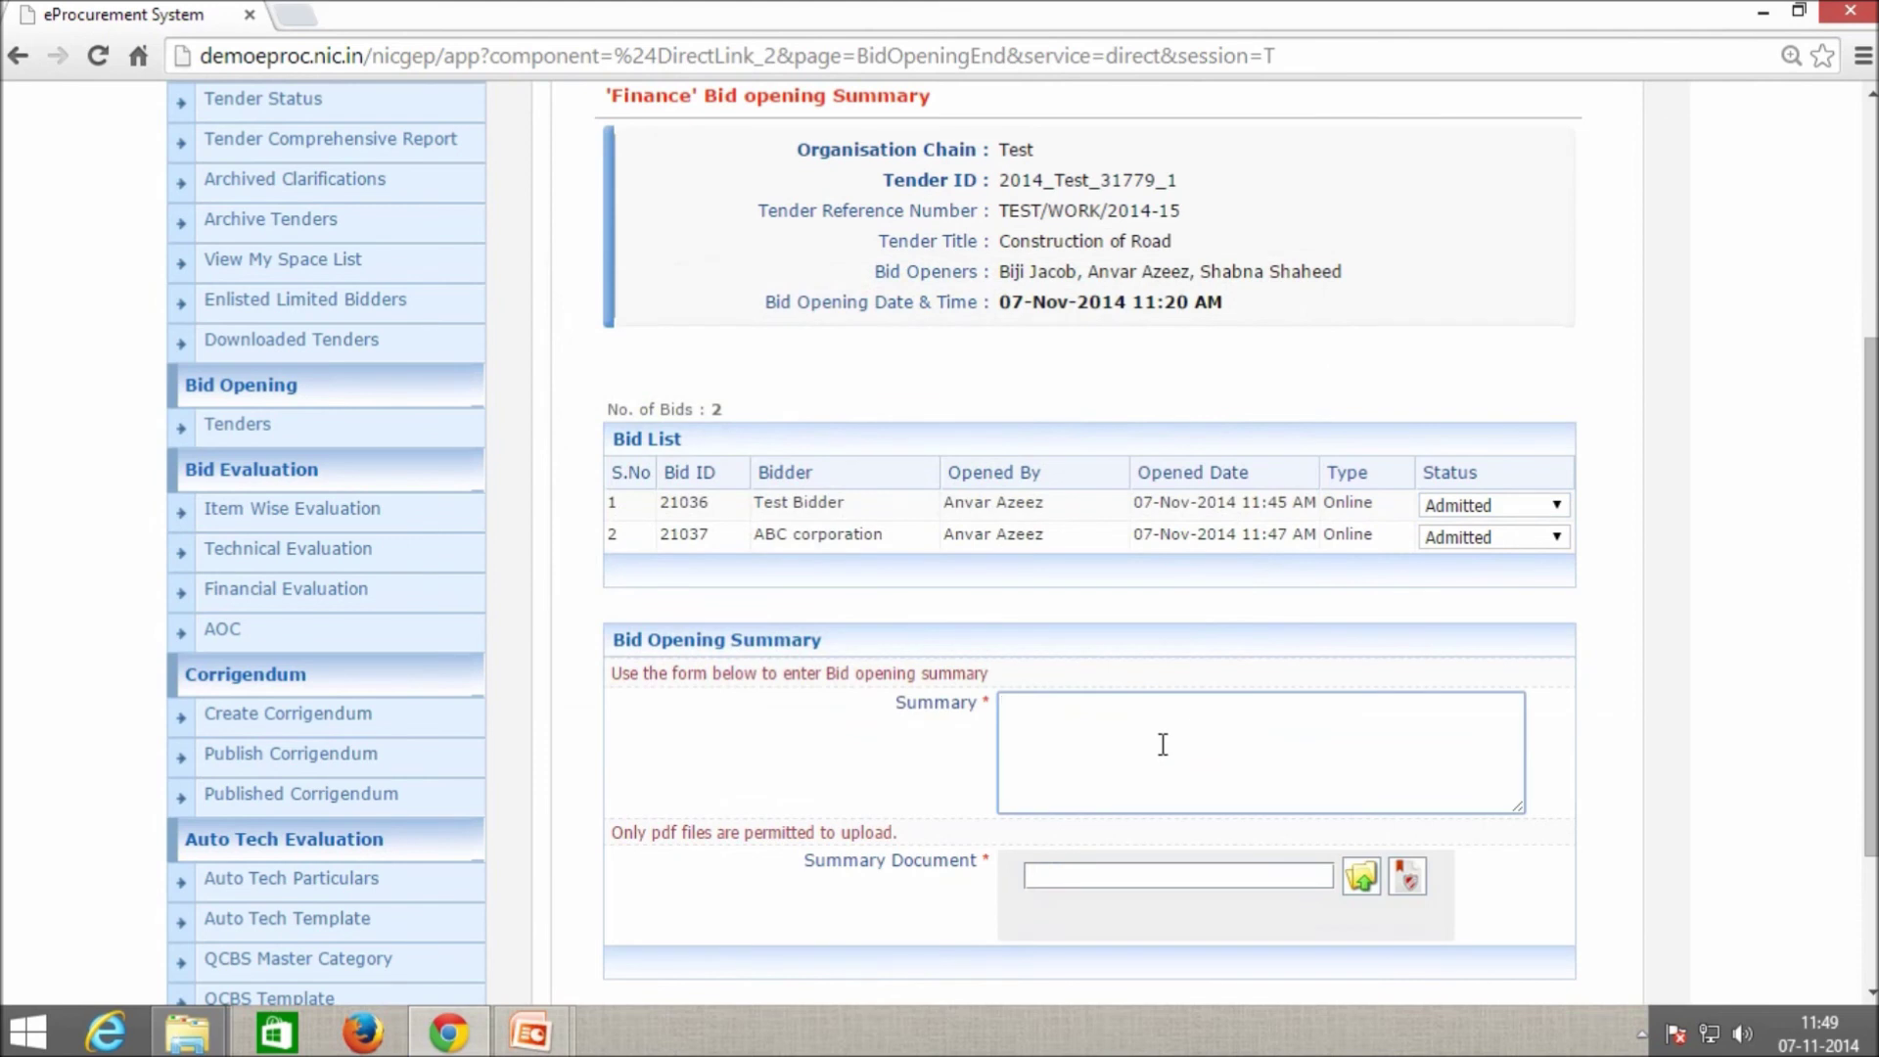
key(ctrl+l)
click(1253, 746)
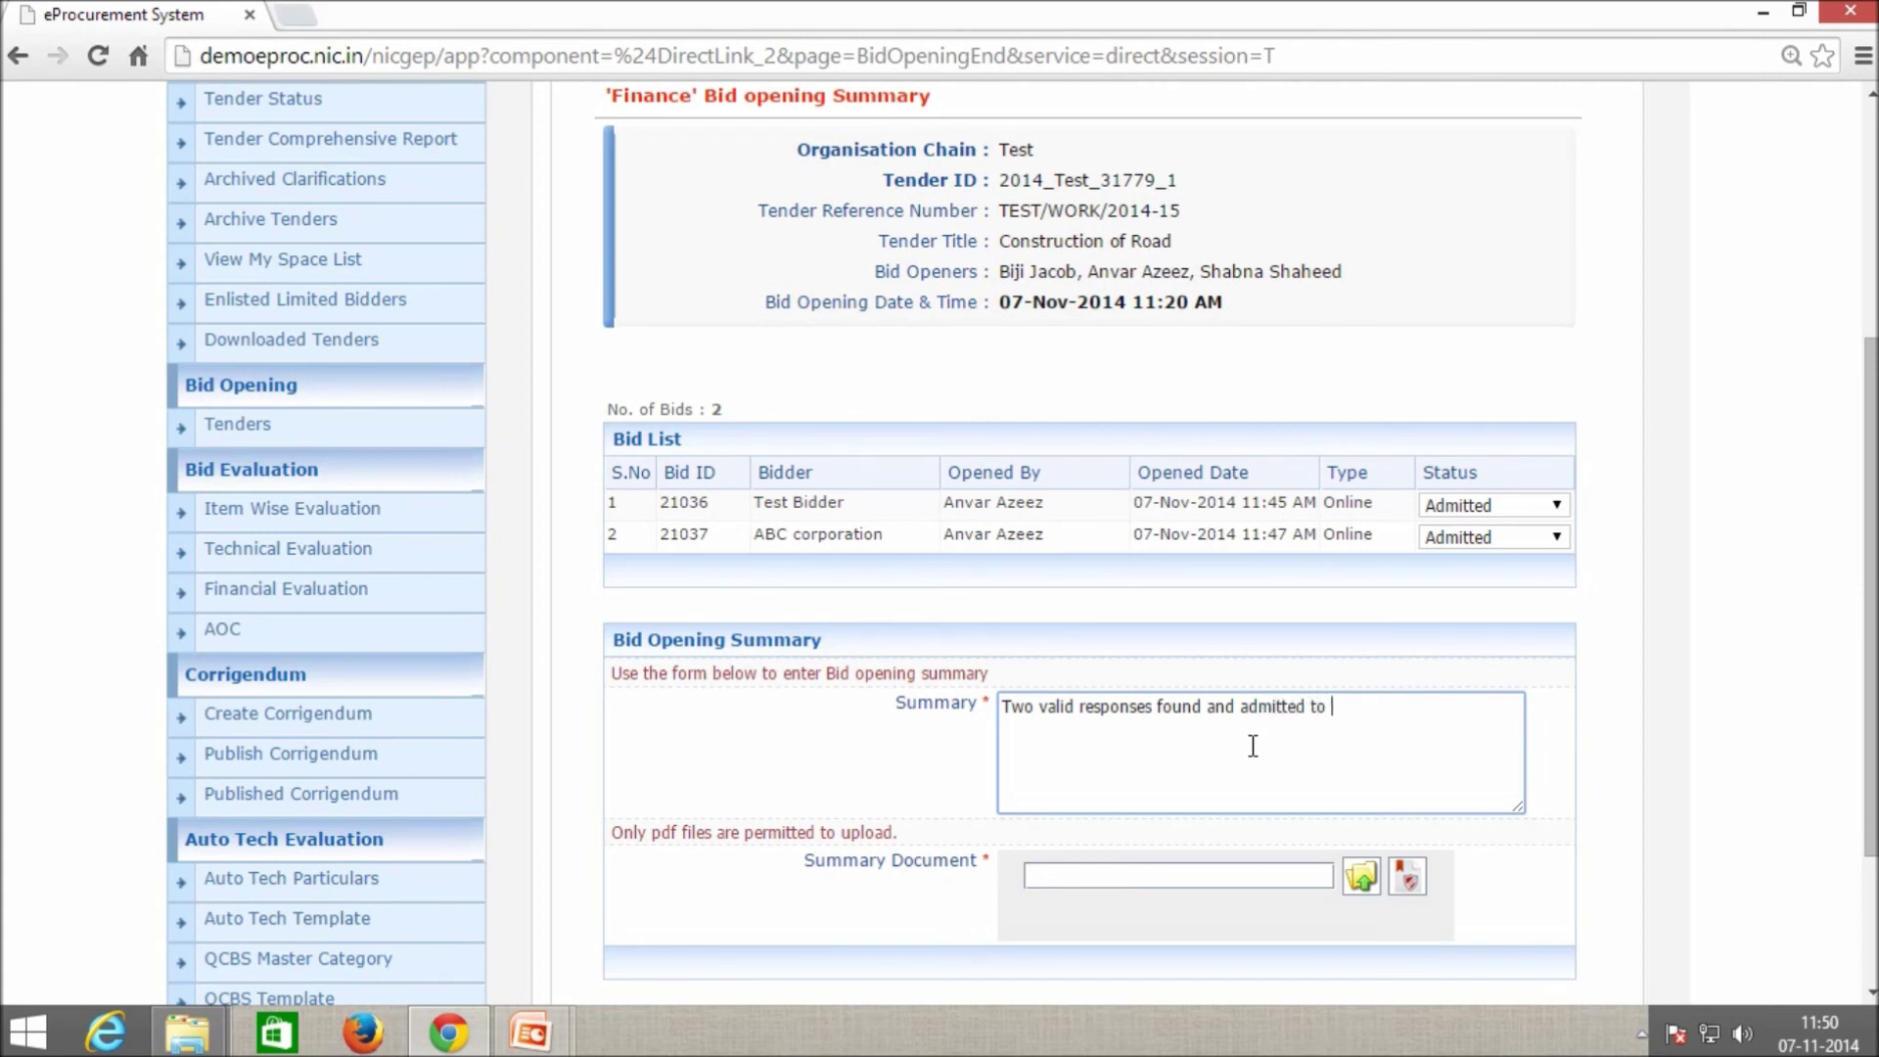
text(cal evaluation)
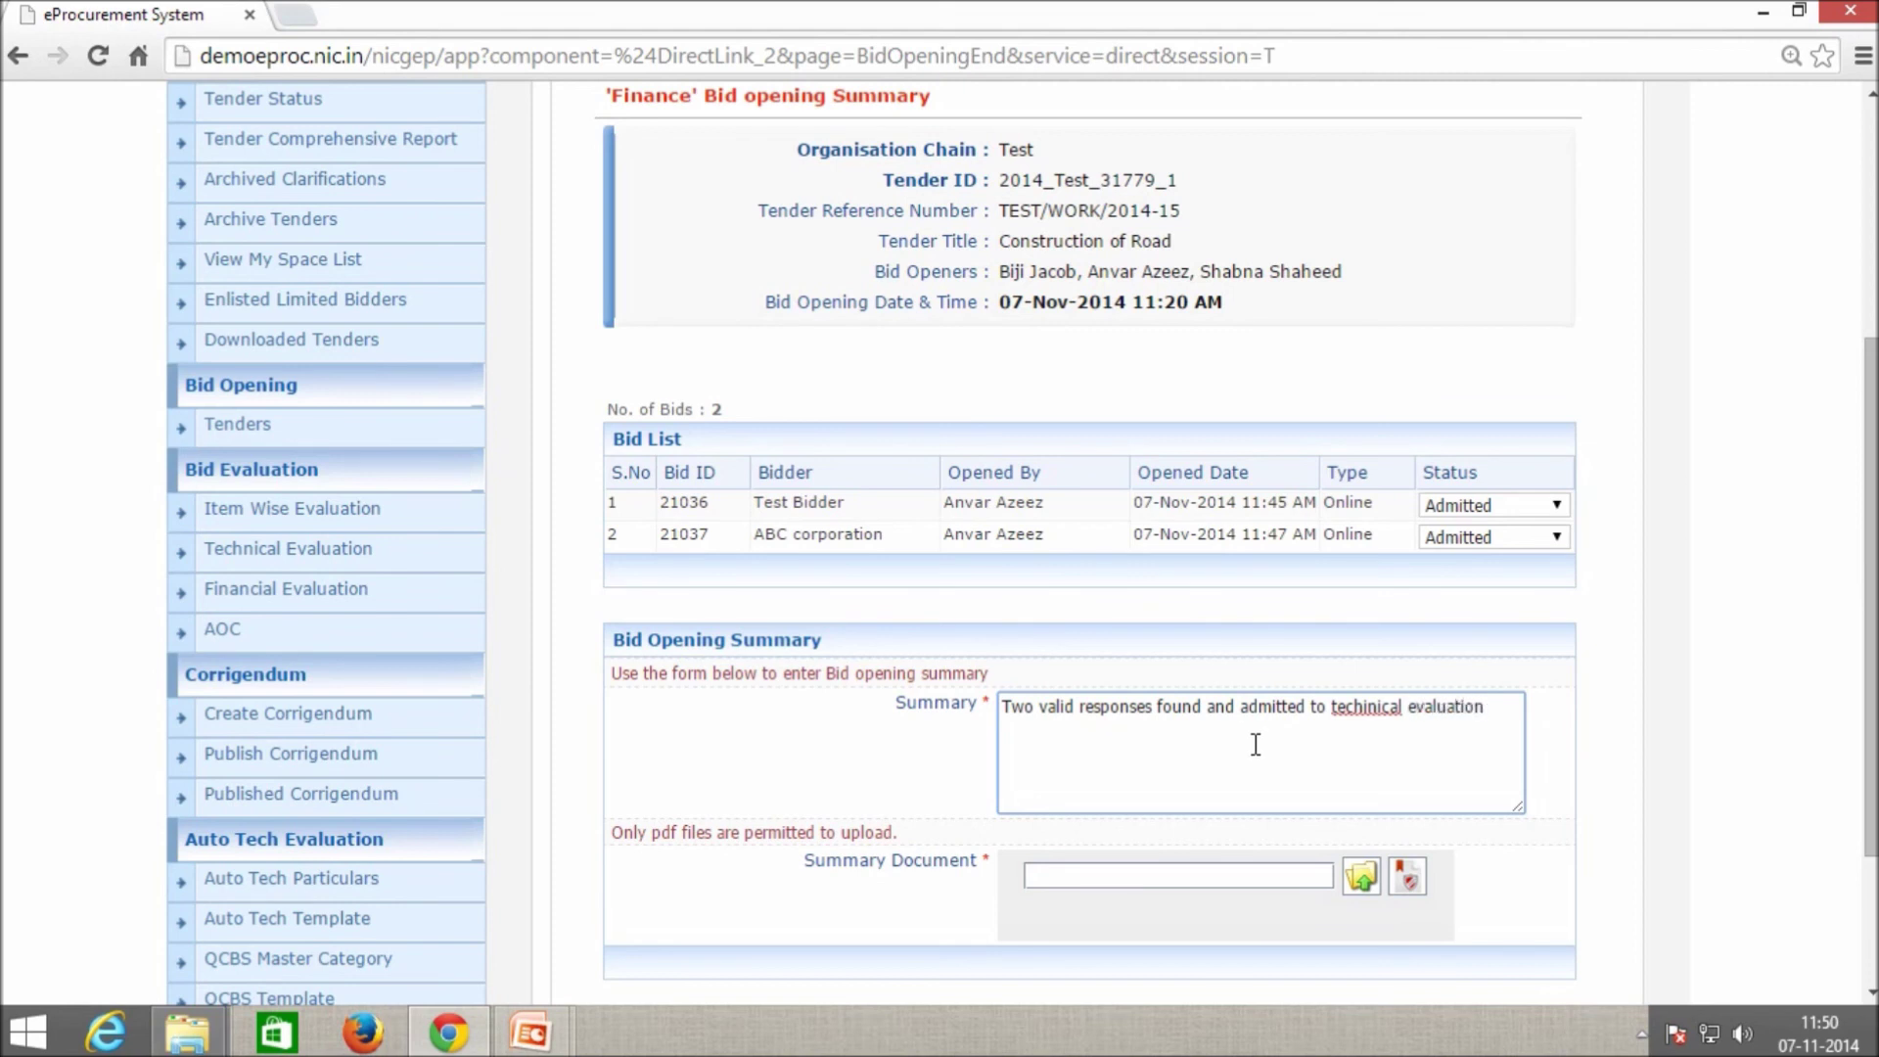
double_click(1361, 710)
click(1348, 735)
scroll(1405, 793, down, 3)
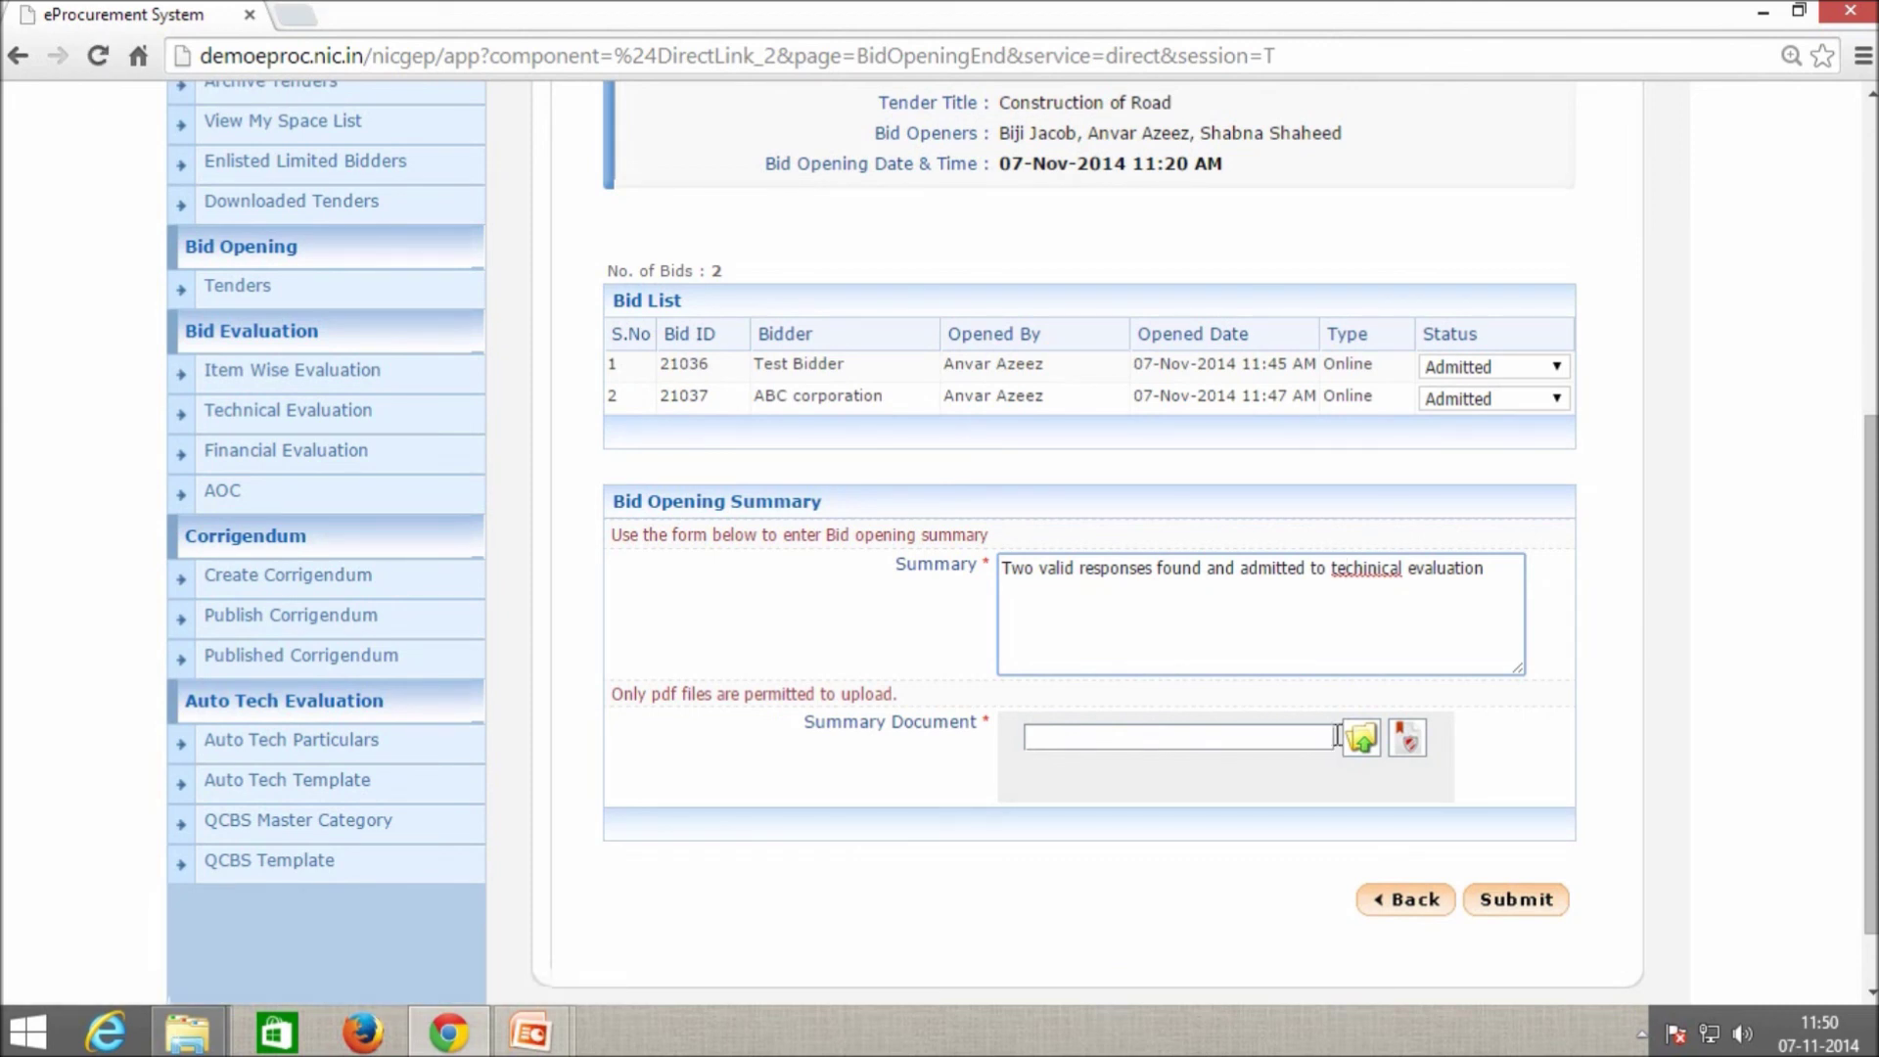
Attach notice.pdf from the Desktop eTender folder as the summary document.
click(1361, 737)
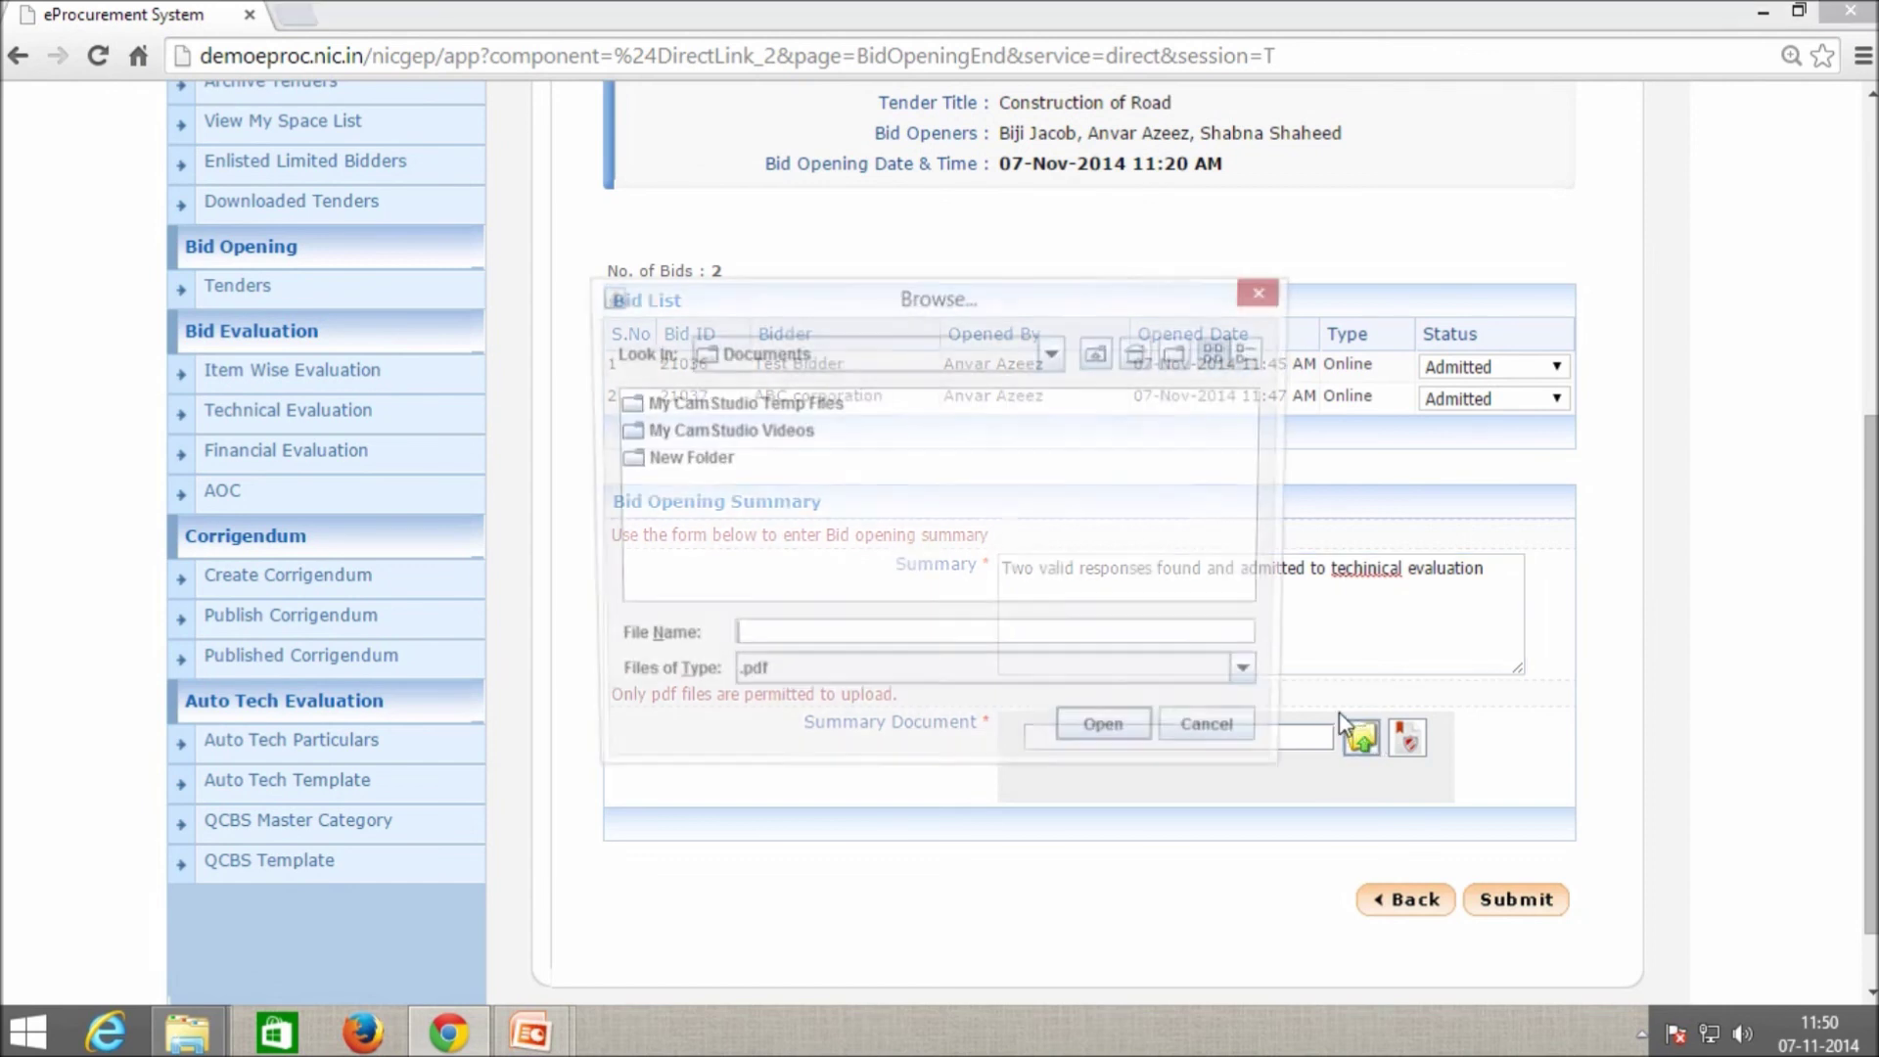
click(1141, 352)
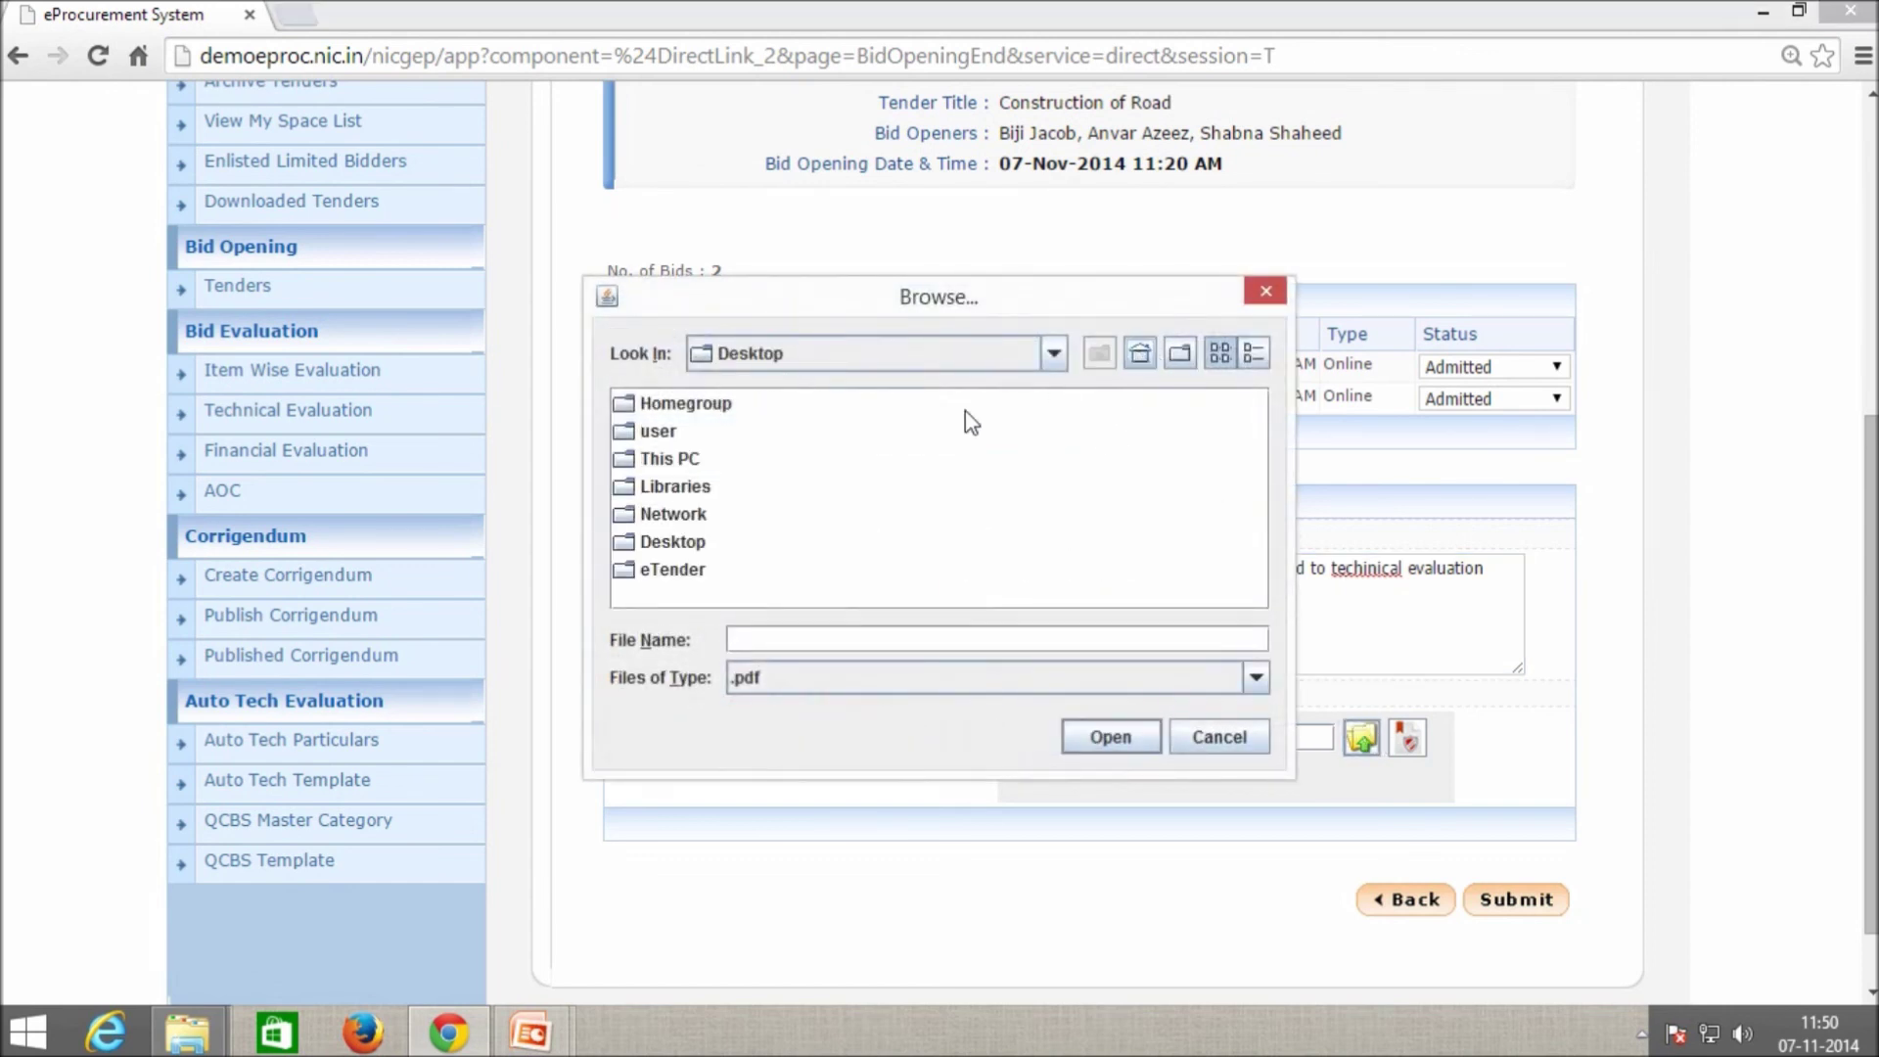
double_click(682, 544)
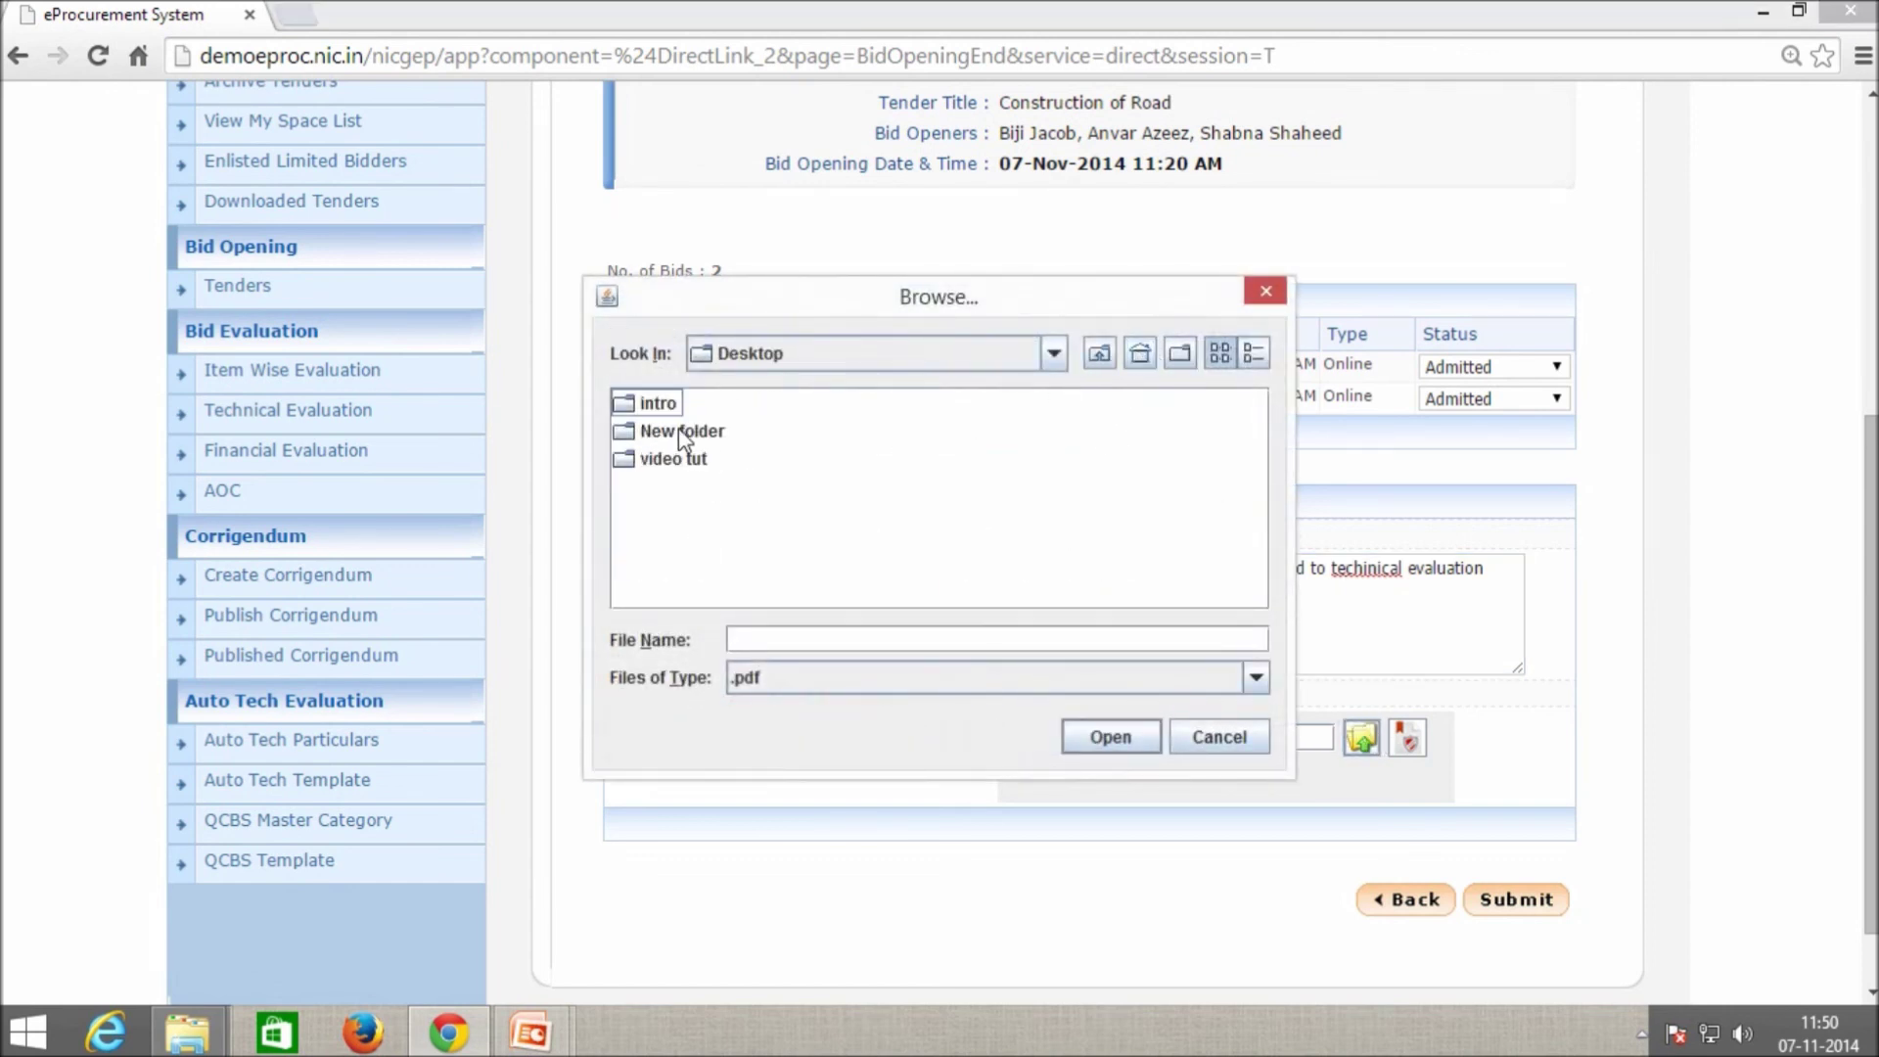
click(1140, 352)
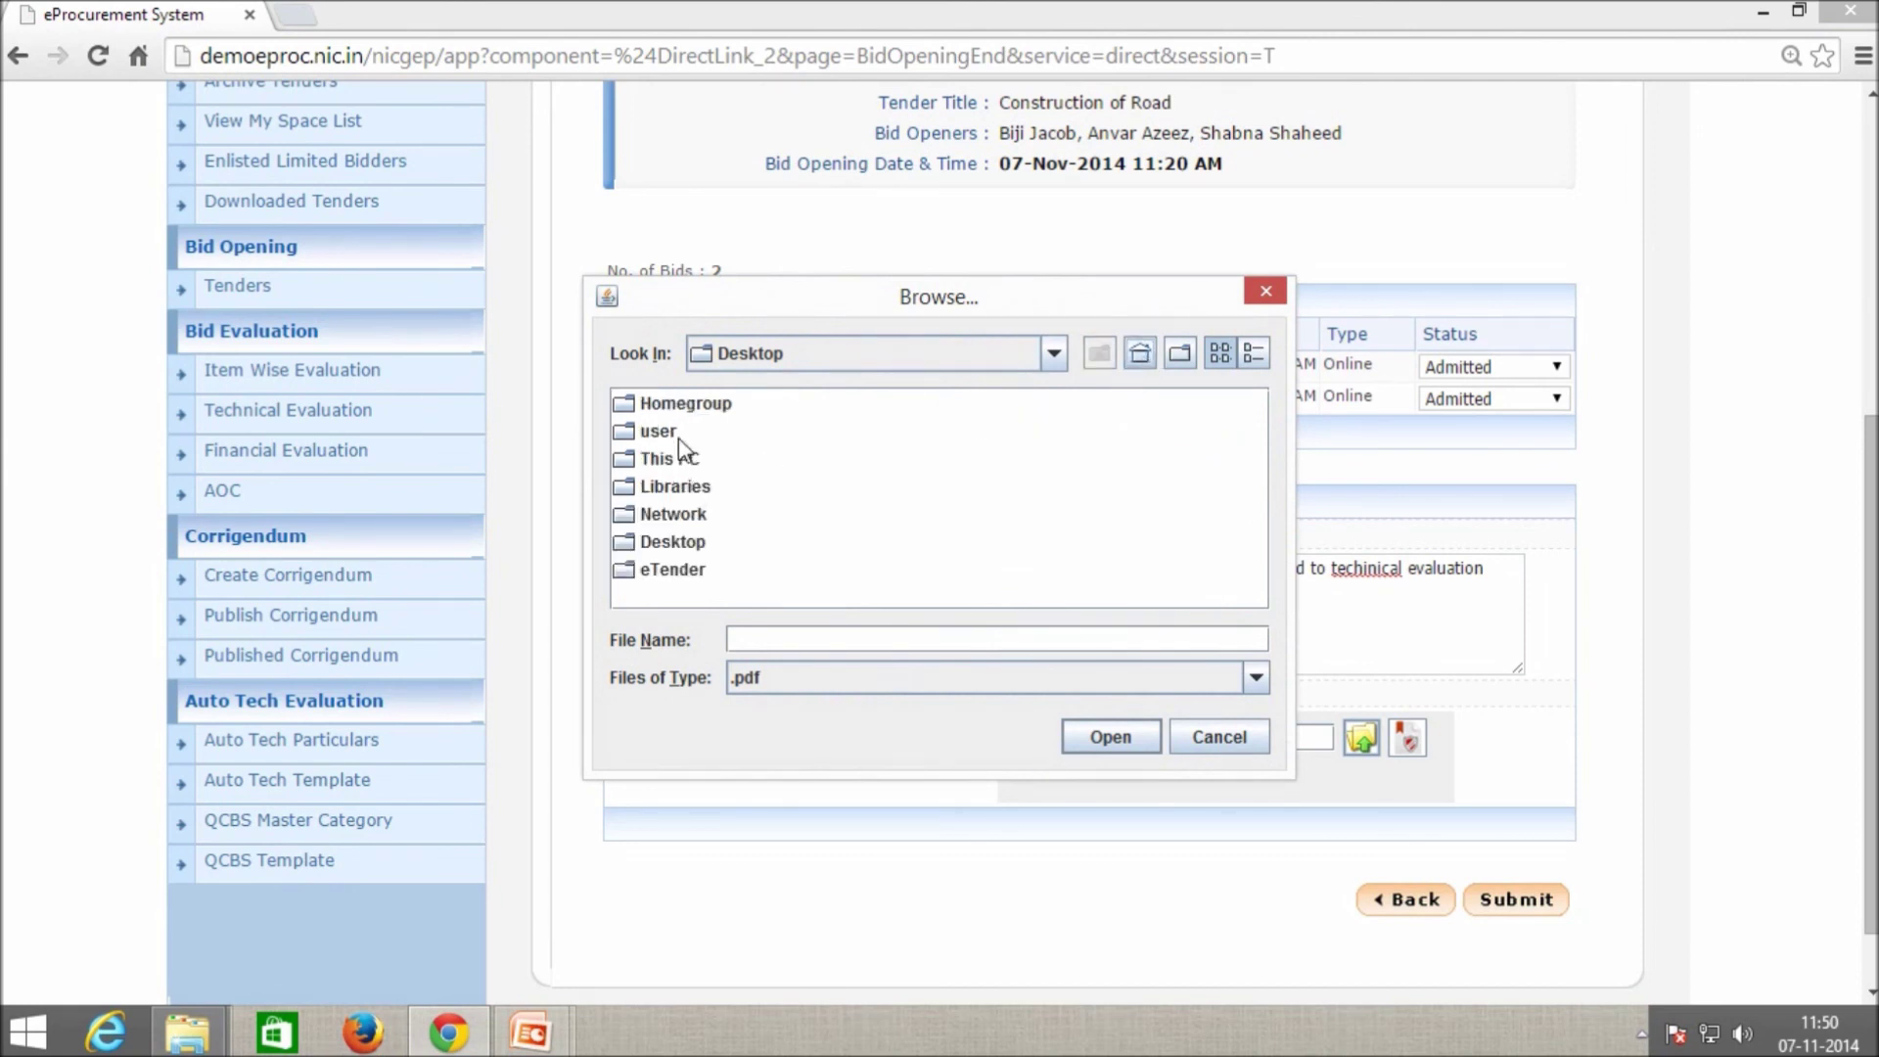
double_click(682, 573)
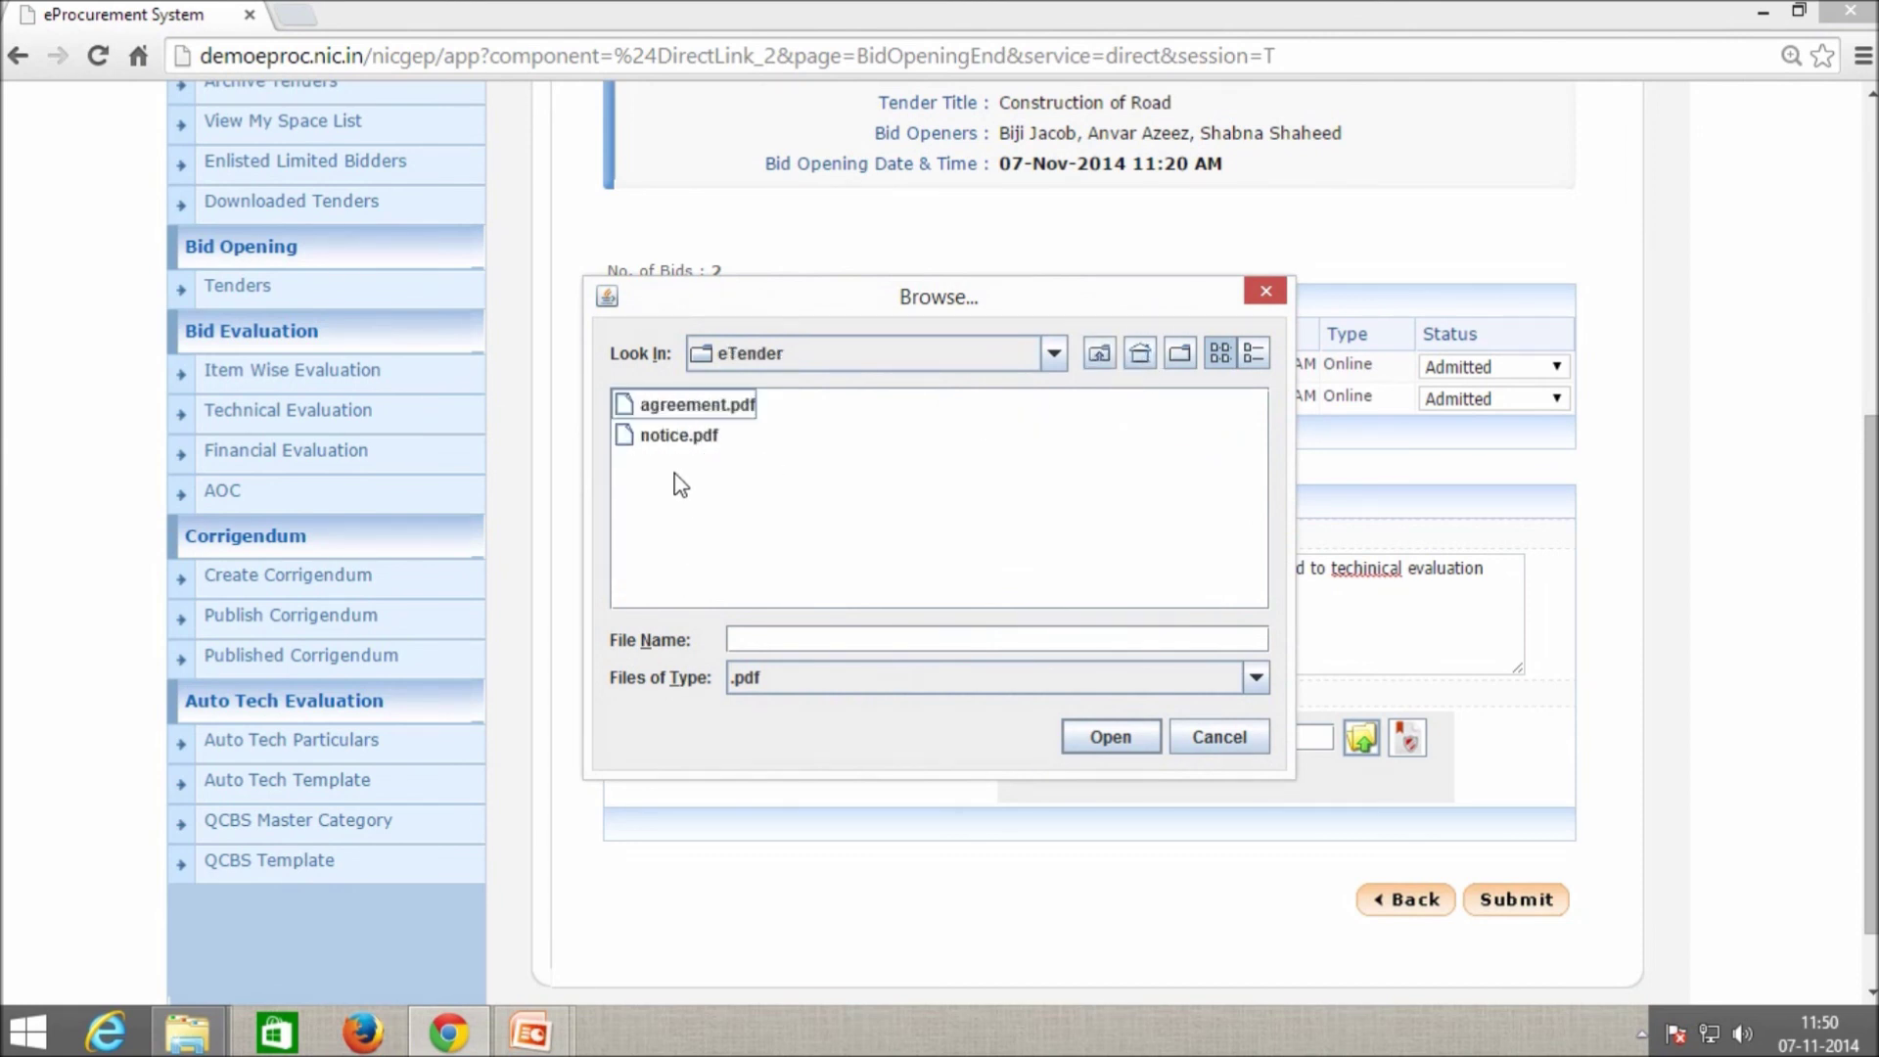
click(682, 438)
key(Up)
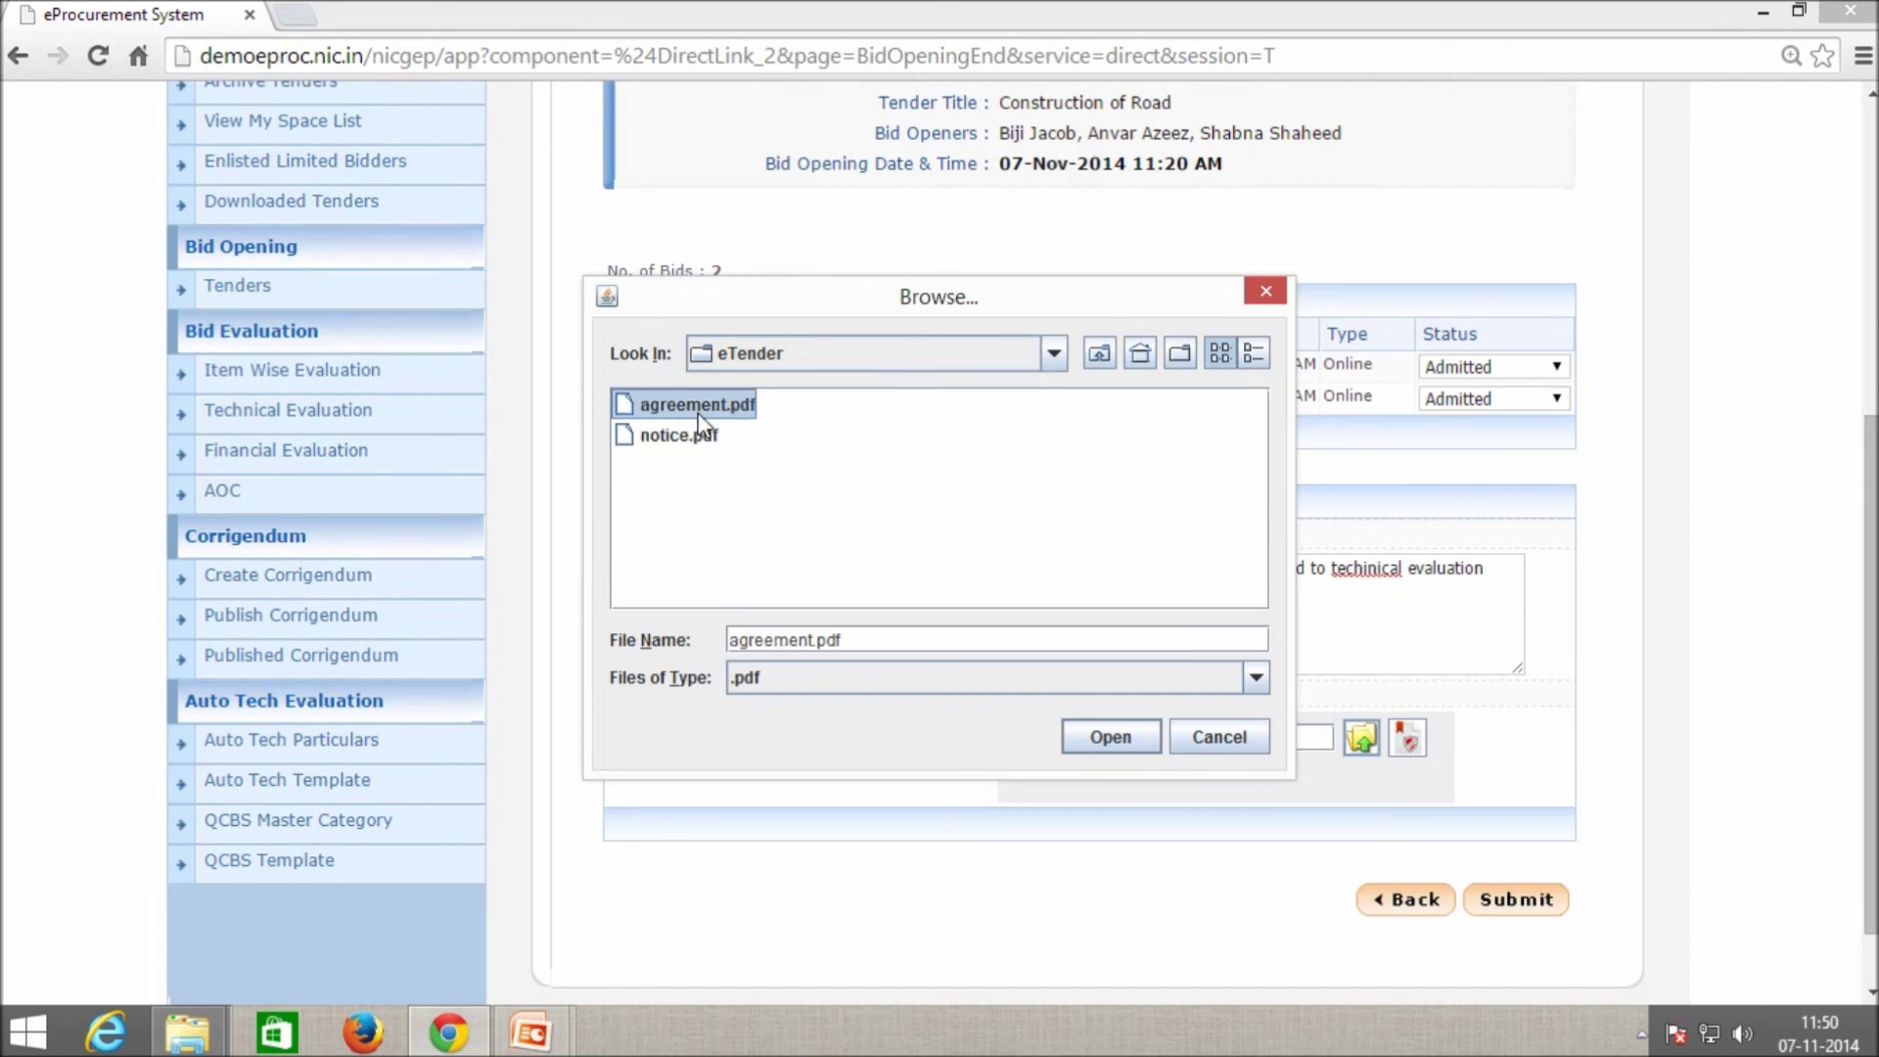
click(699, 440)
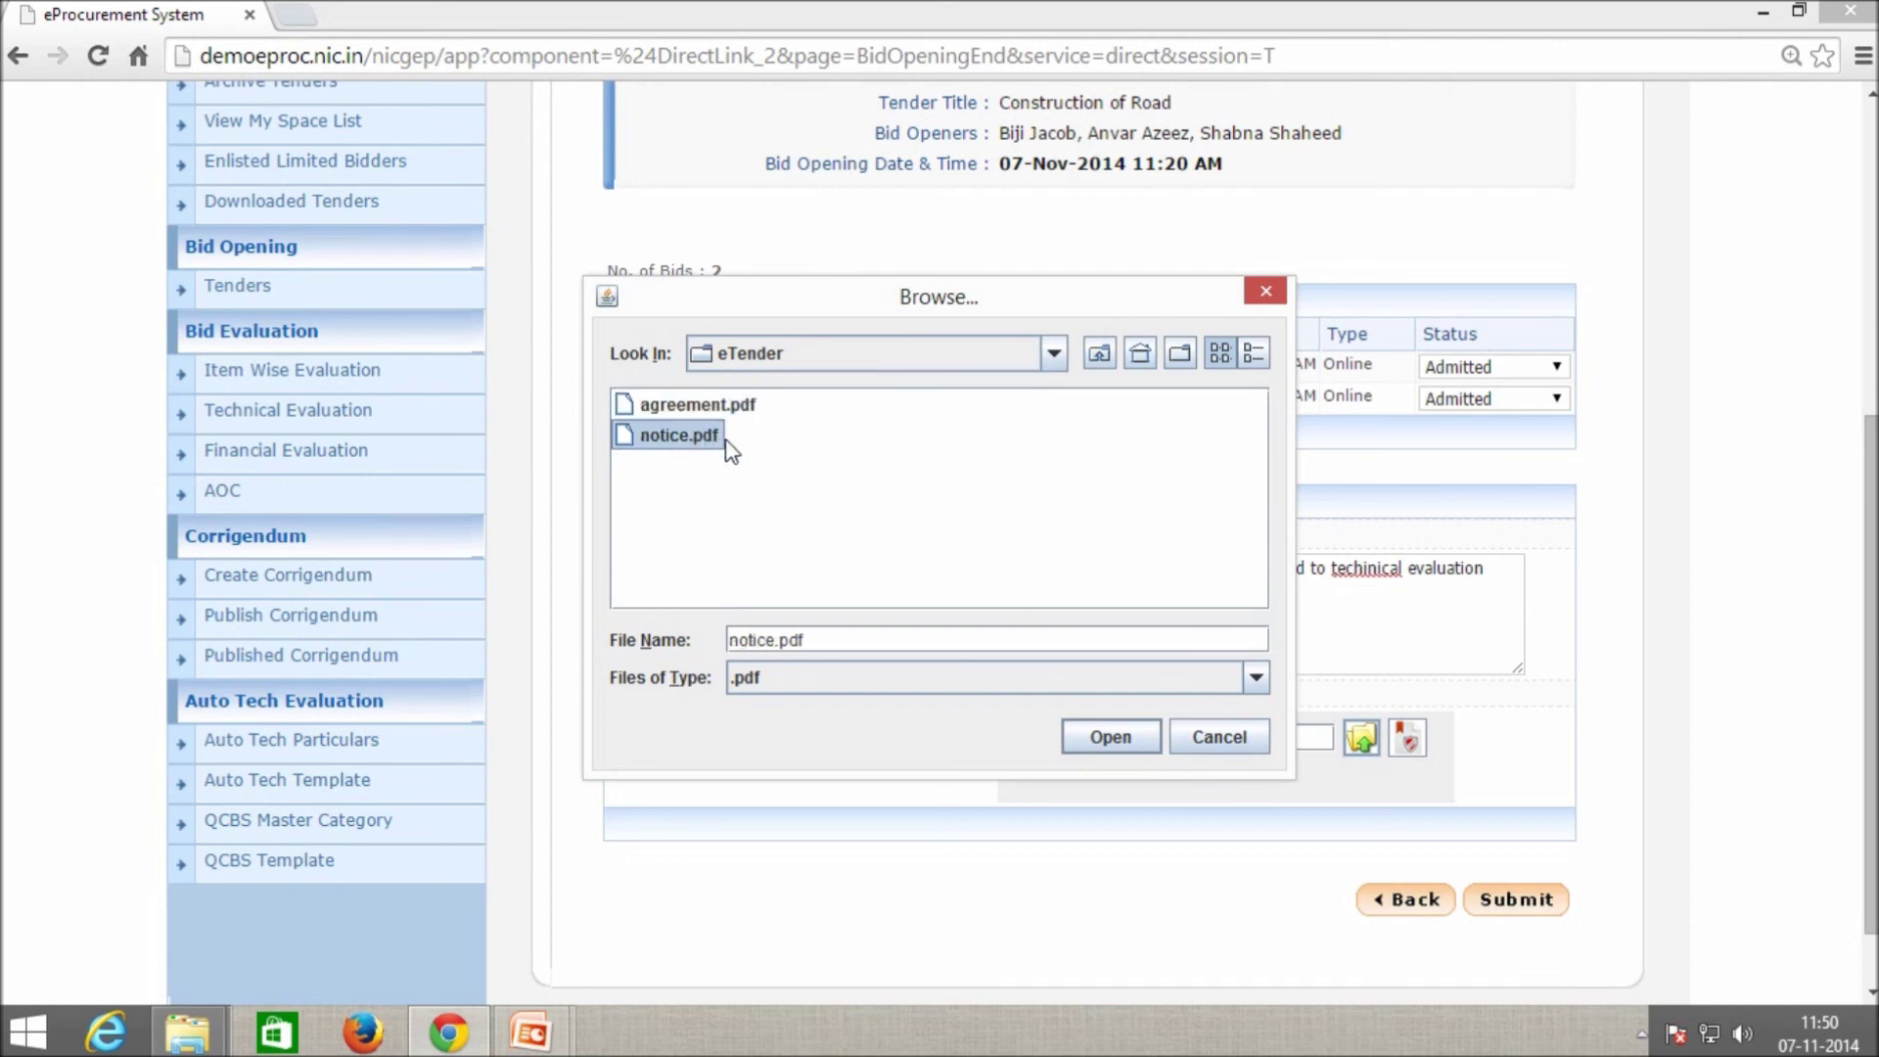
click(1087, 740)
Digitally sign notice.pdf with the signing PIN, accepting the applet warnings, and submit the summary.
click(1413, 741)
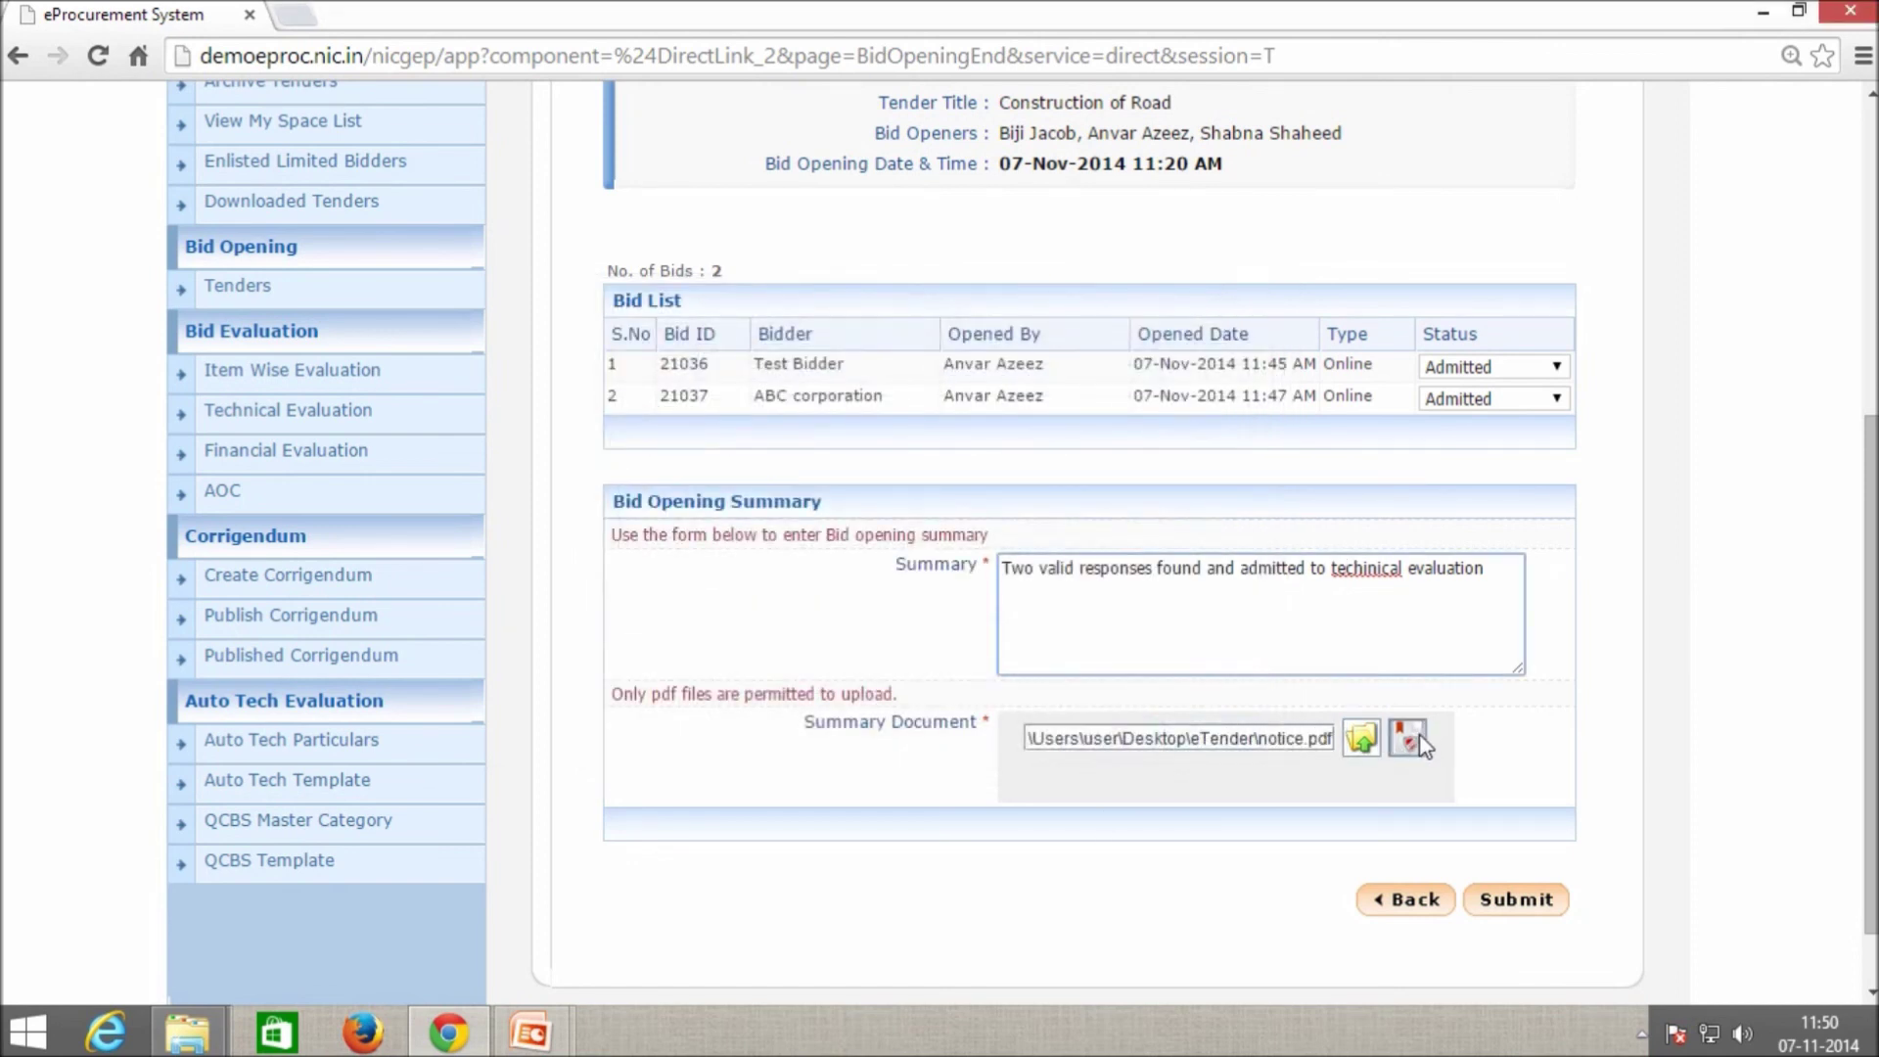
click(940, 650)
click(1124, 648)
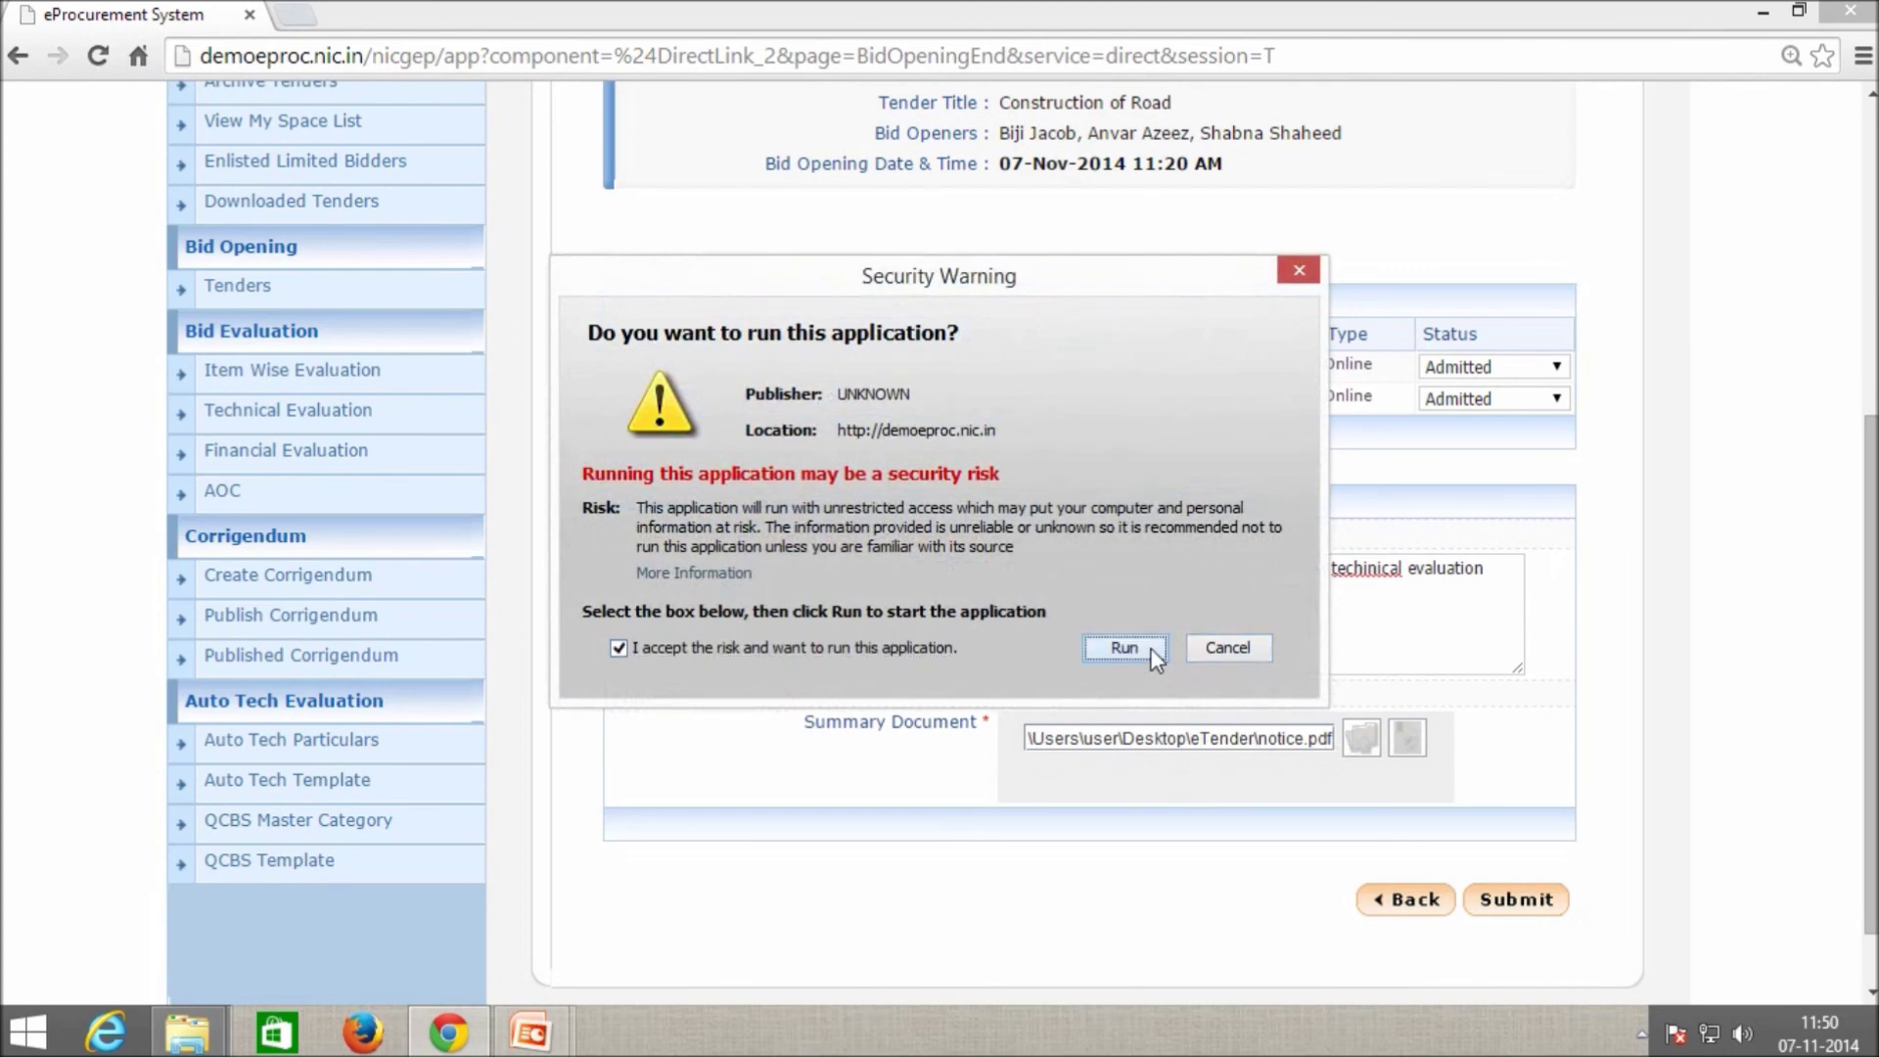
click(789, 646)
click(1089, 650)
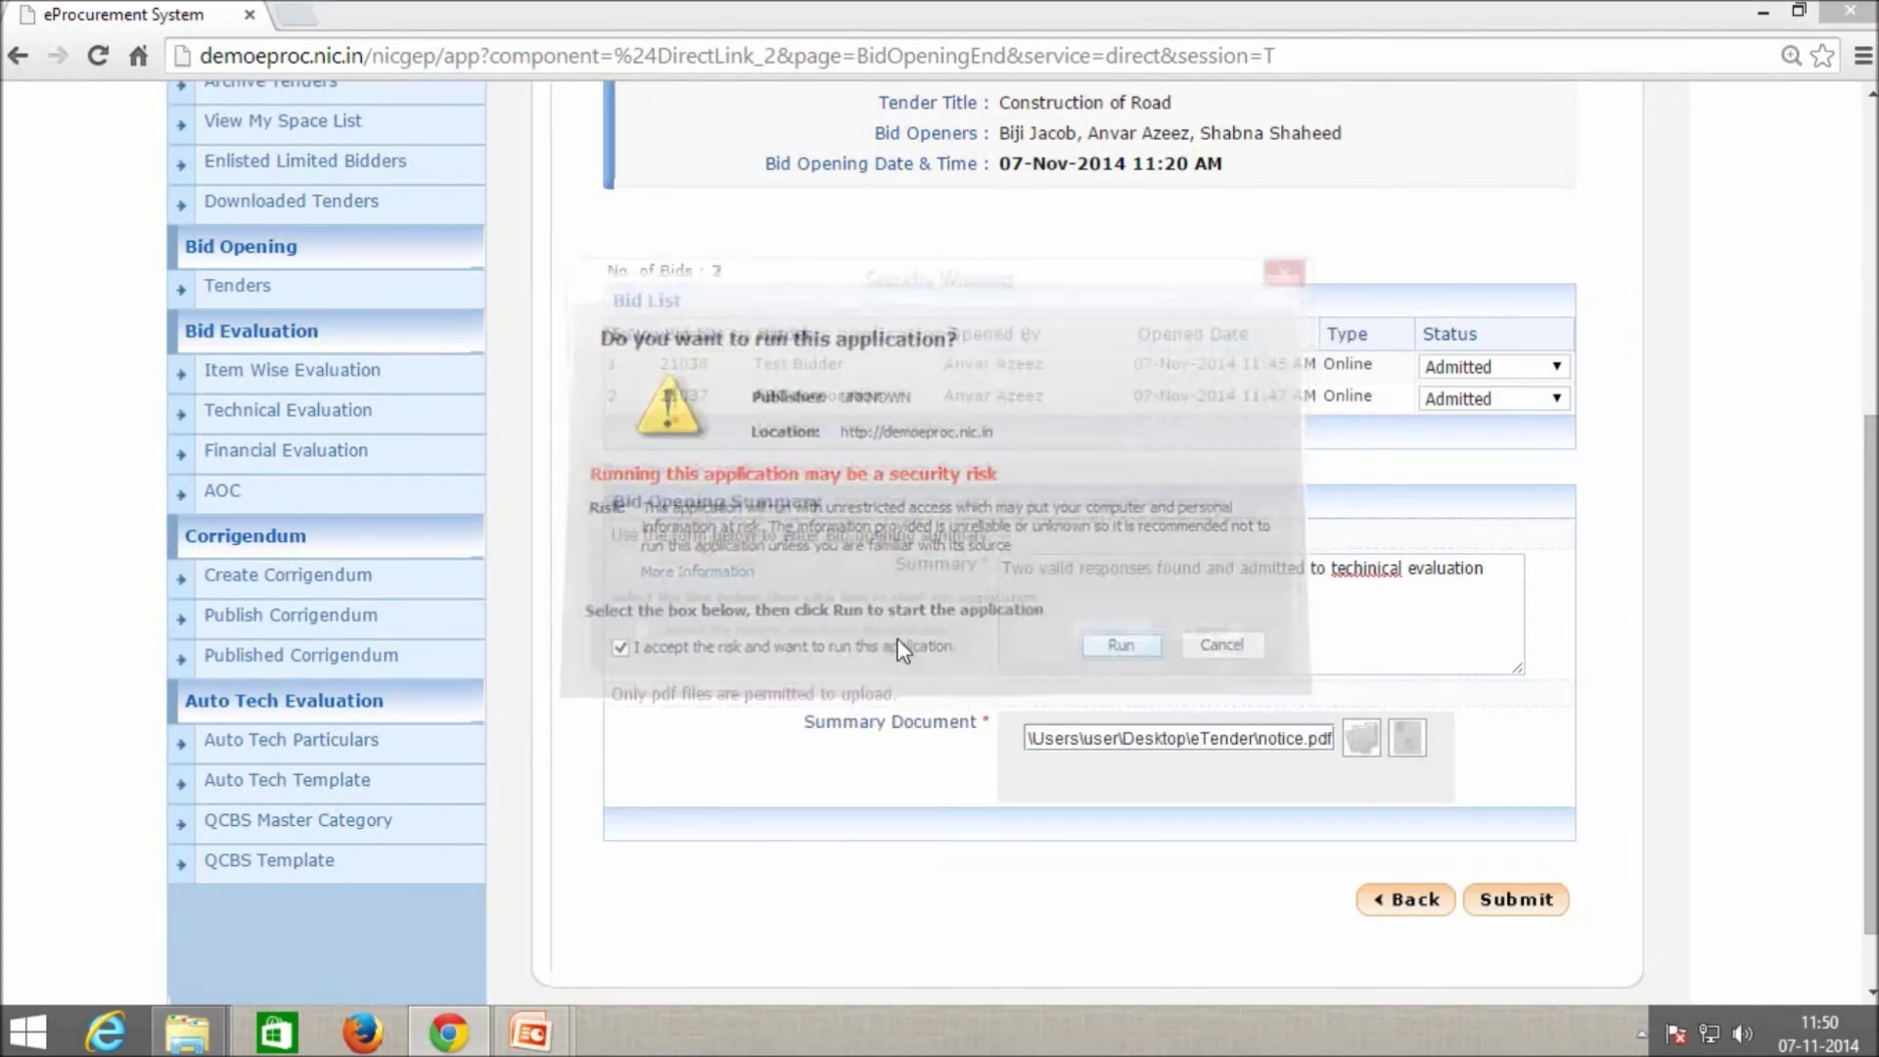
click(762, 650)
click(1099, 642)
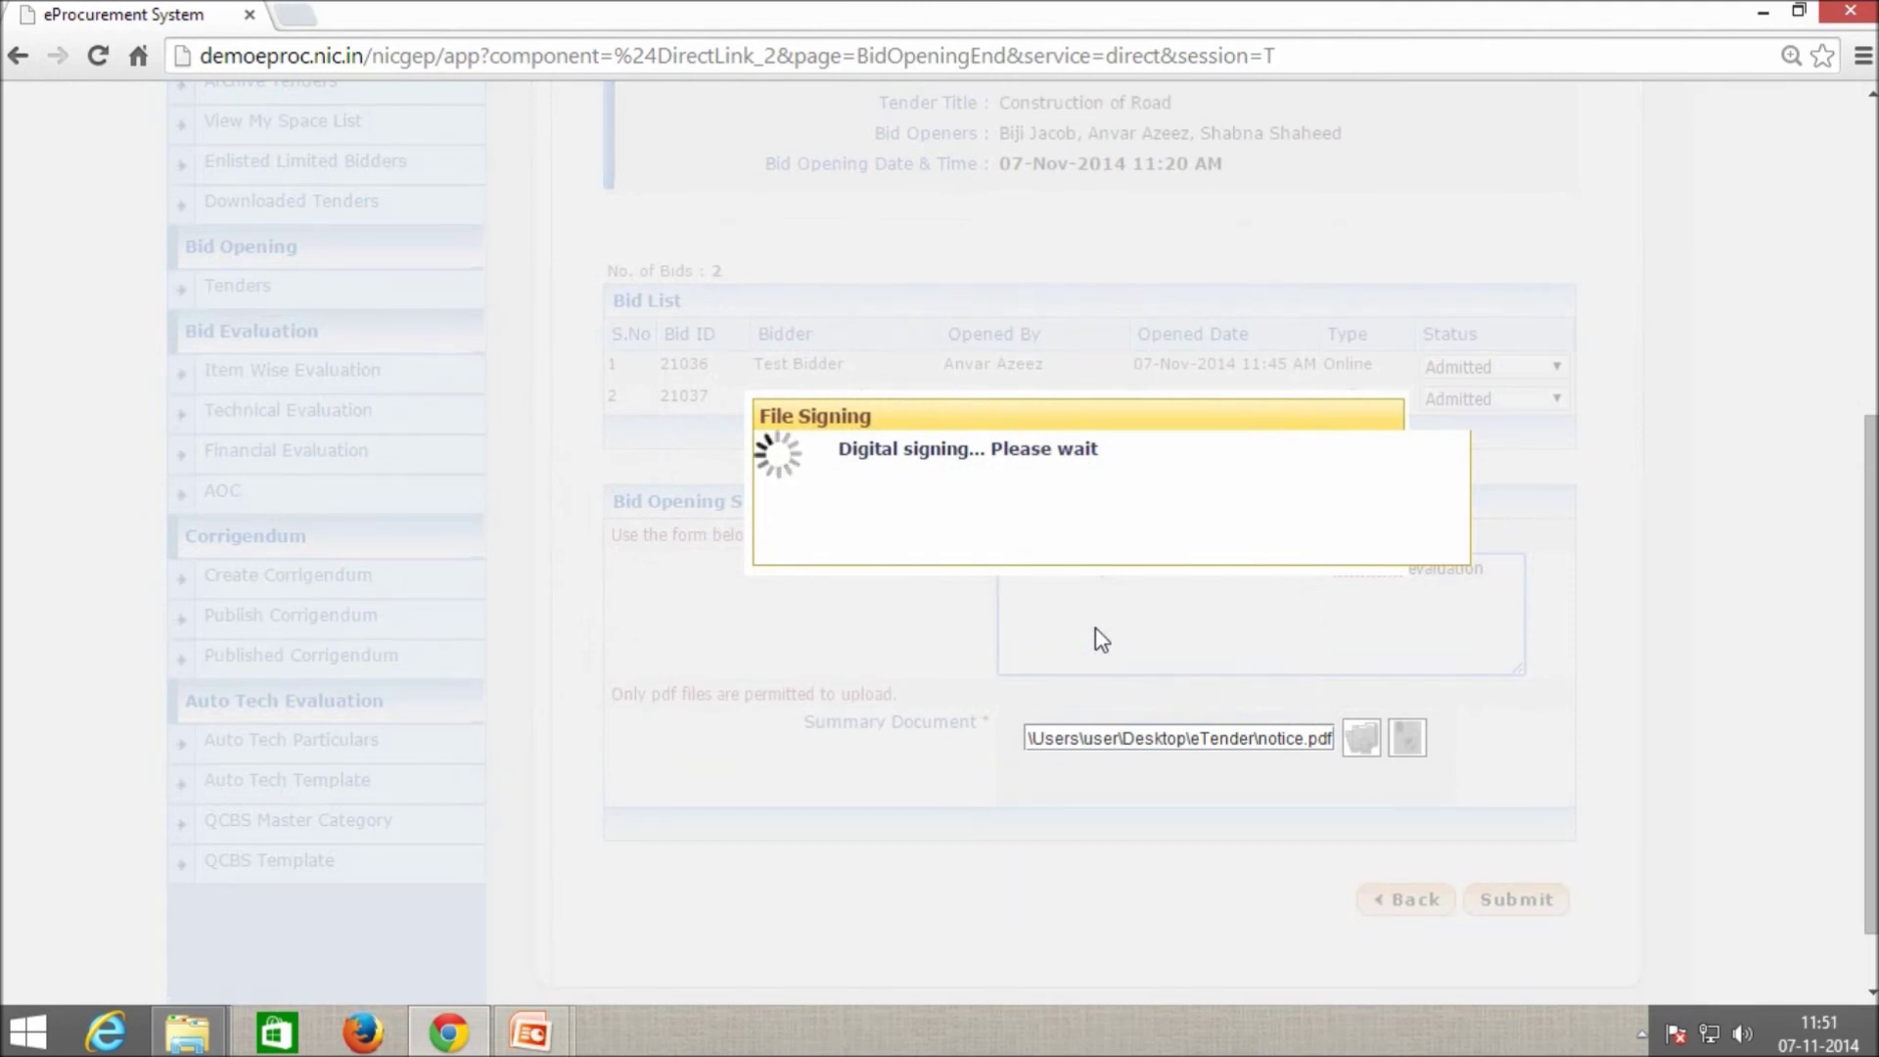
text(****)
key(Return)
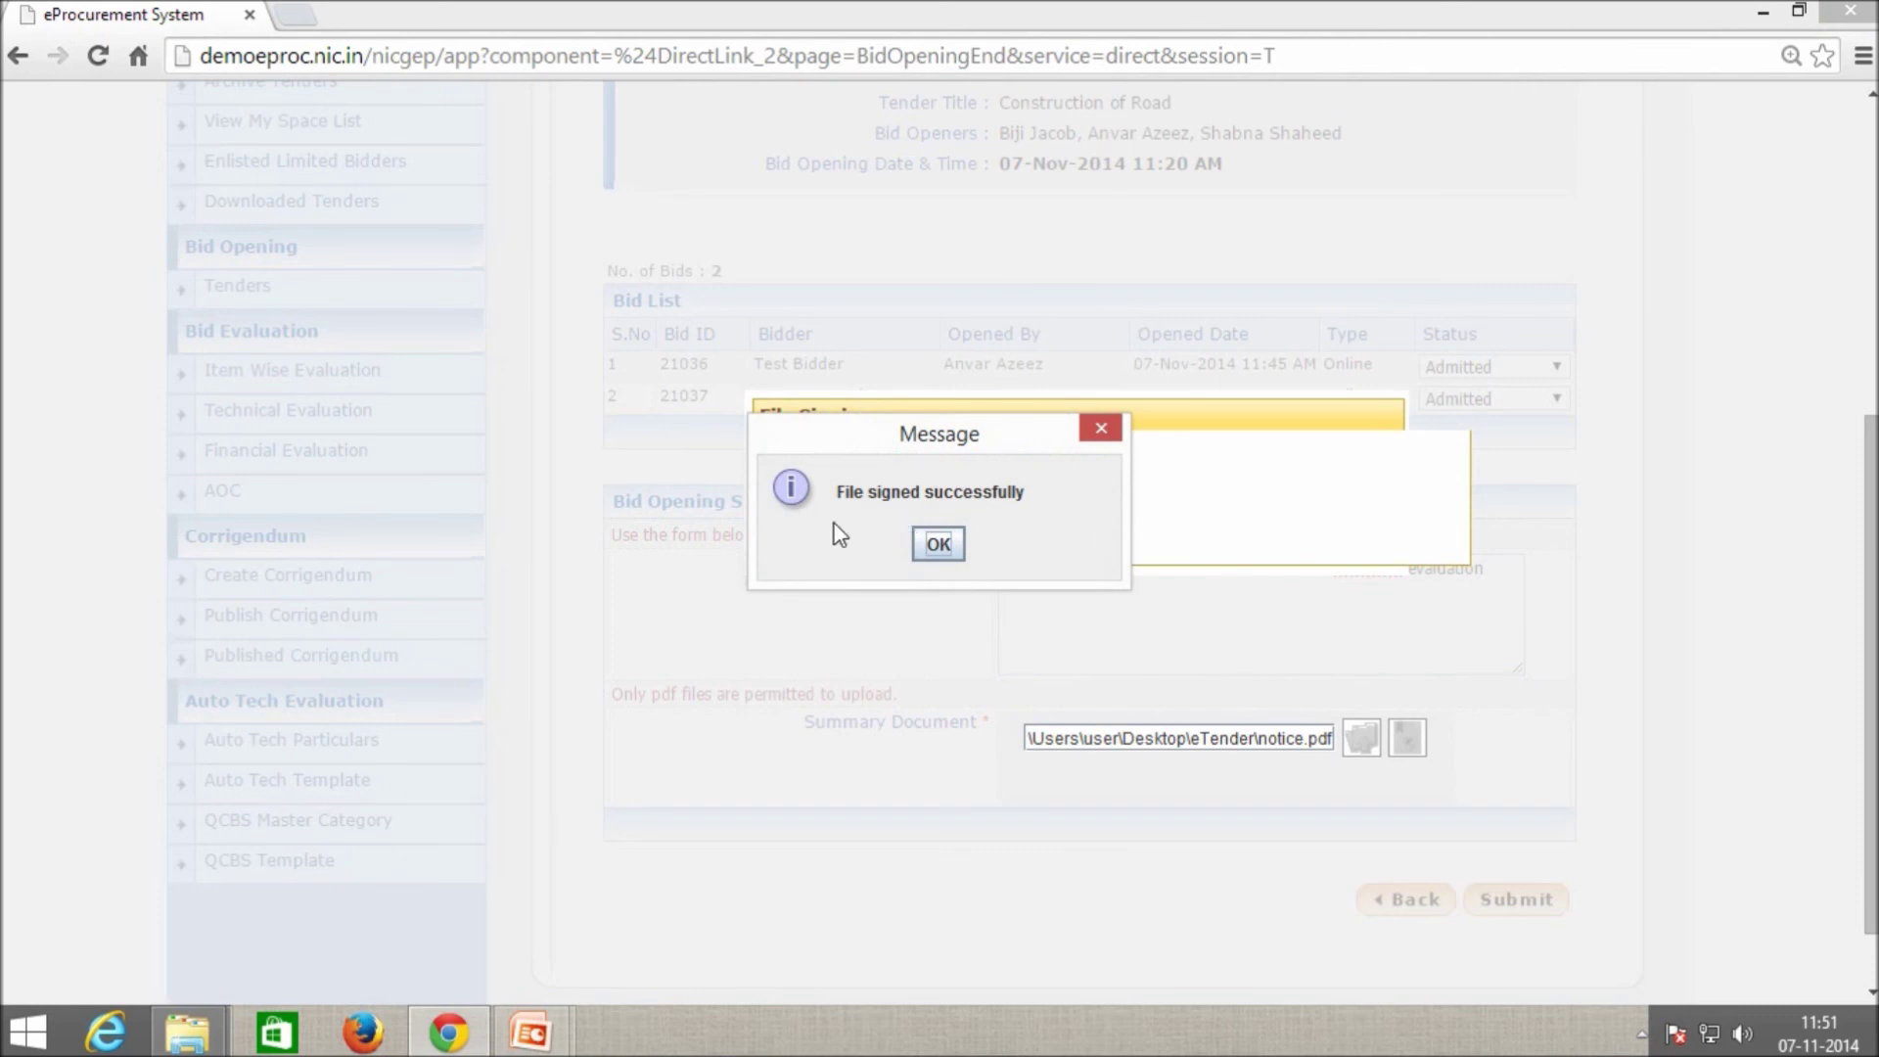
click(937, 545)
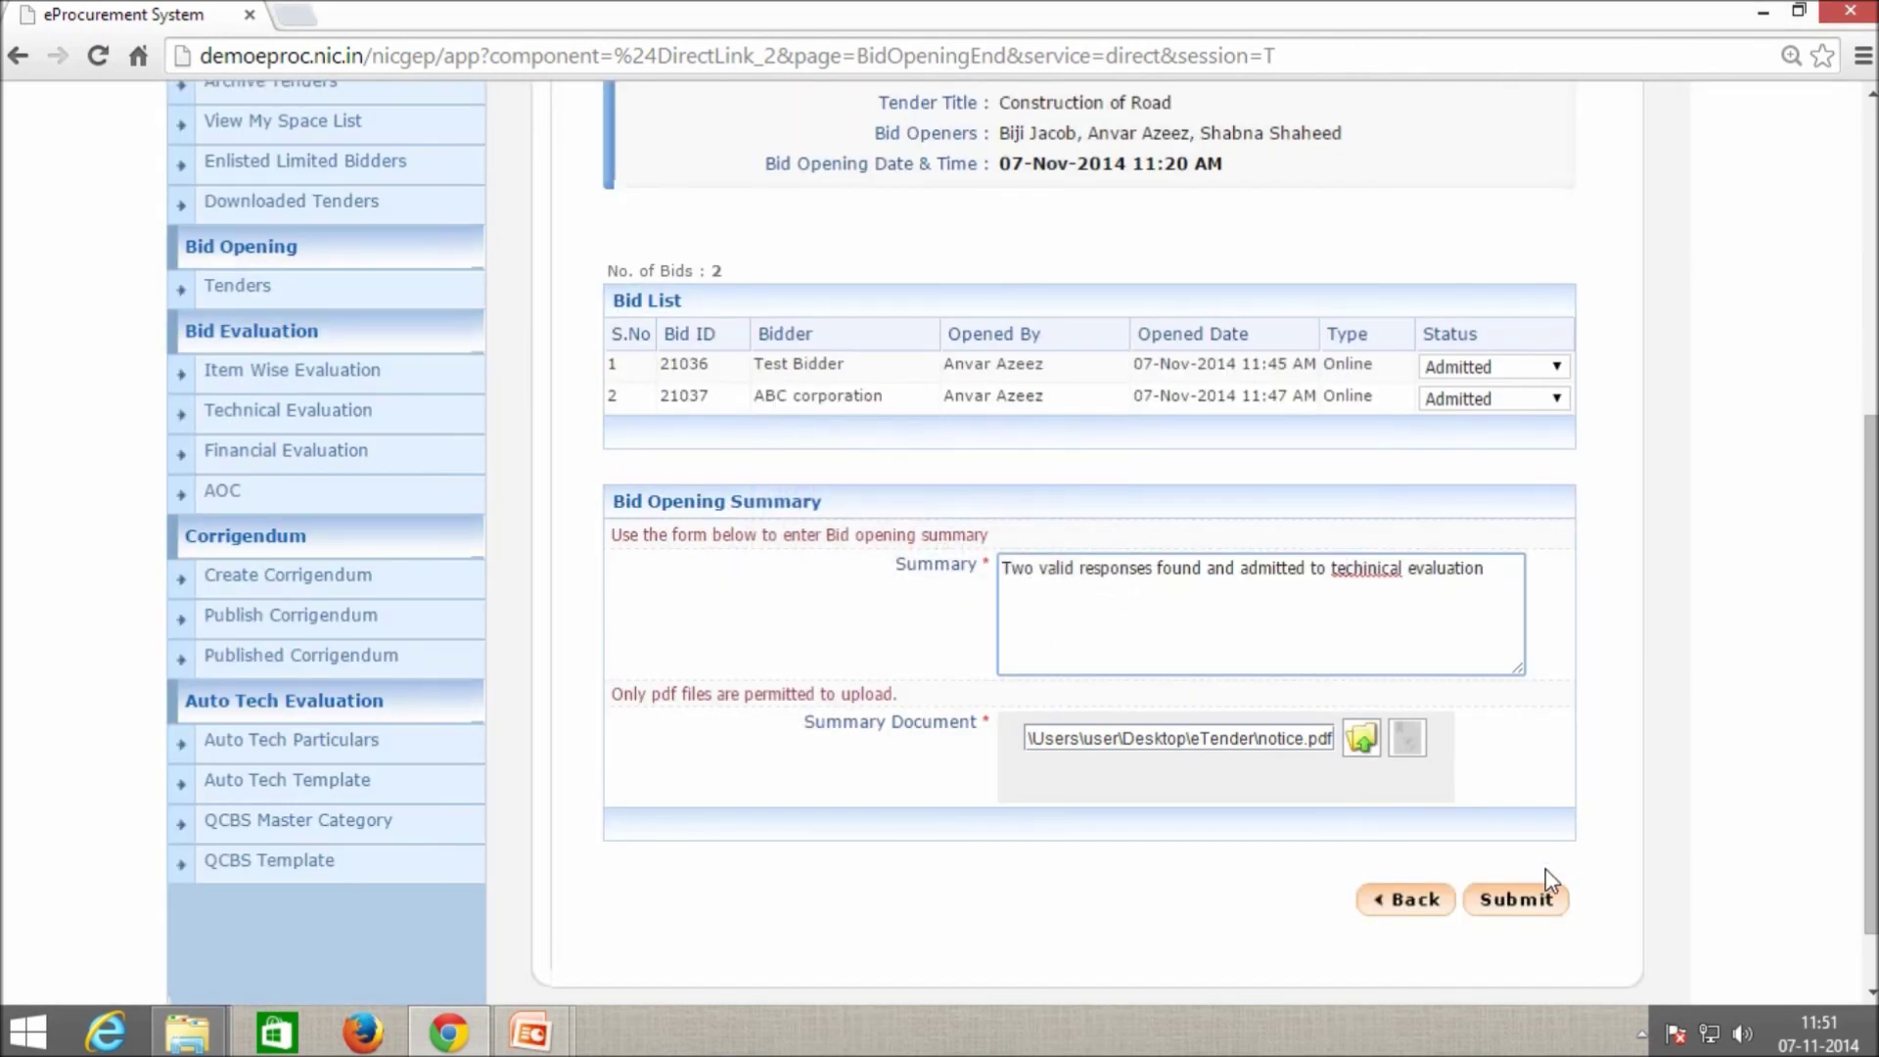
click(1523, 902)
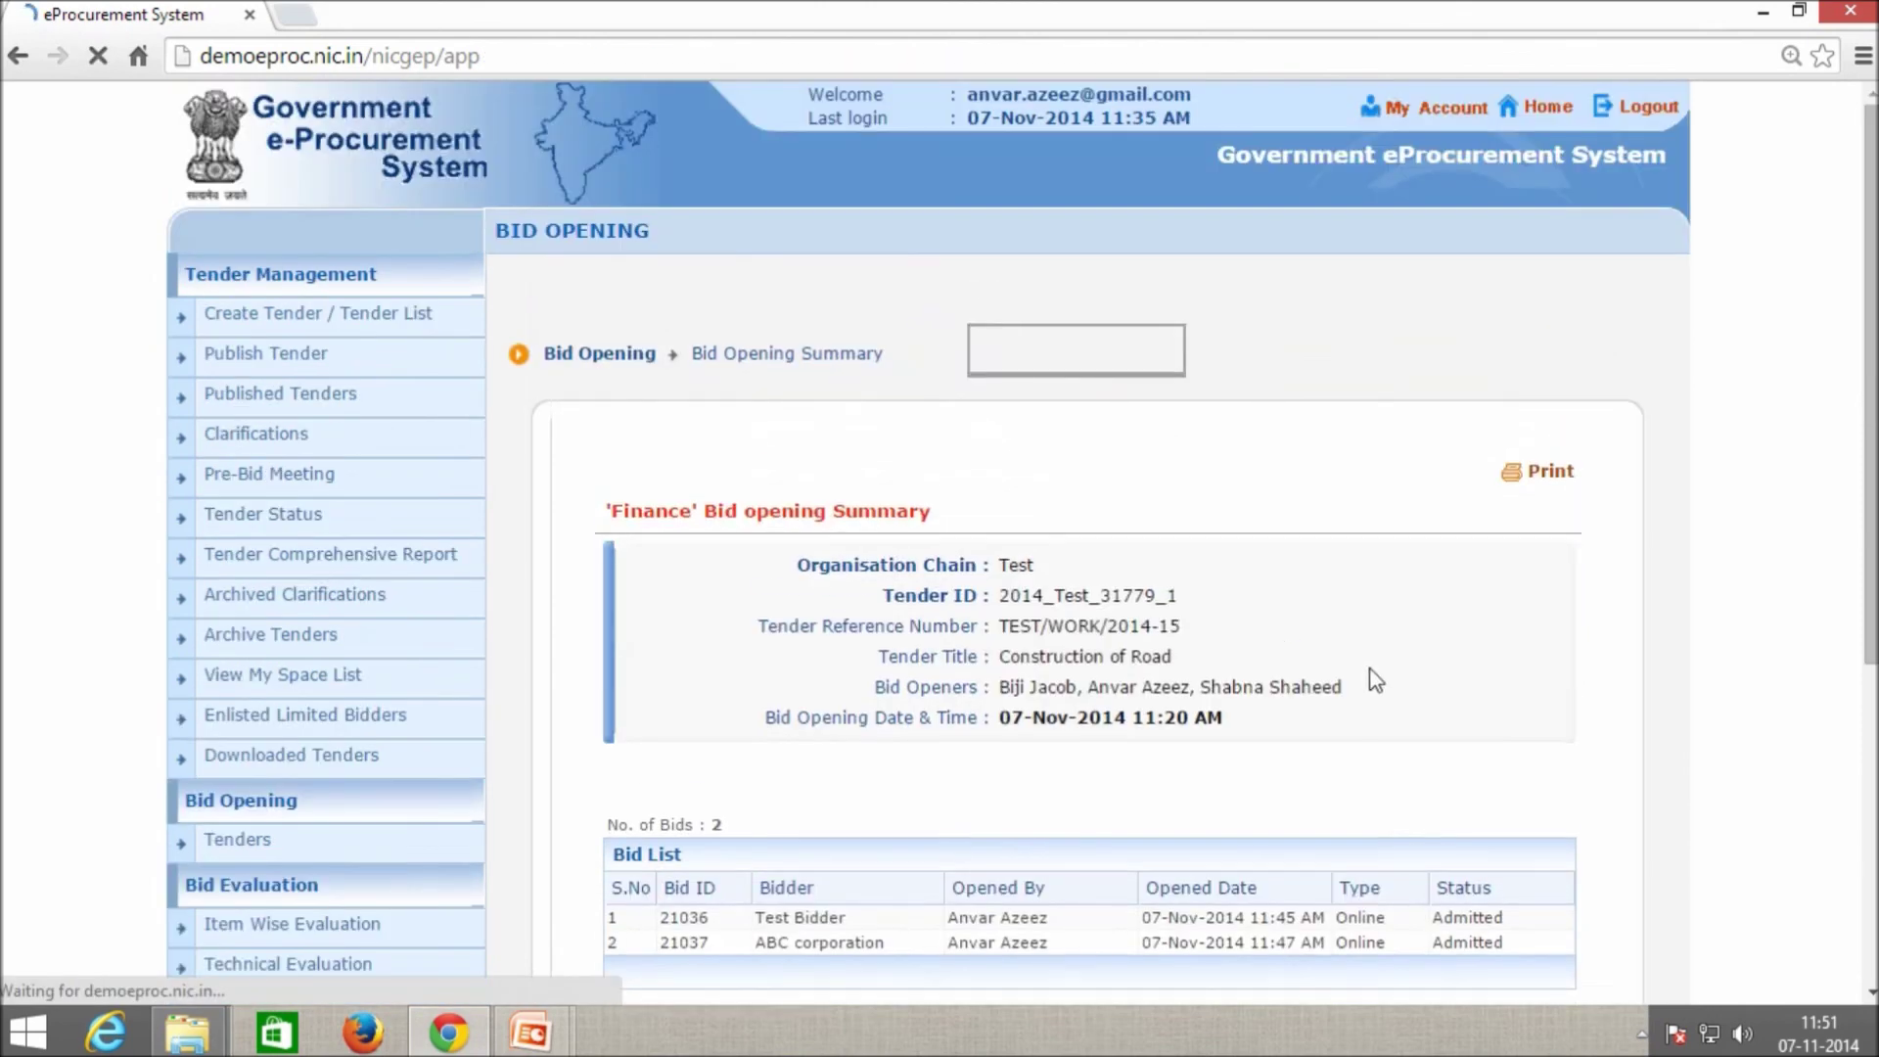
Download and check the signed finance_28292.pdf, then close it.
scroll(1374, 677, down, 4)
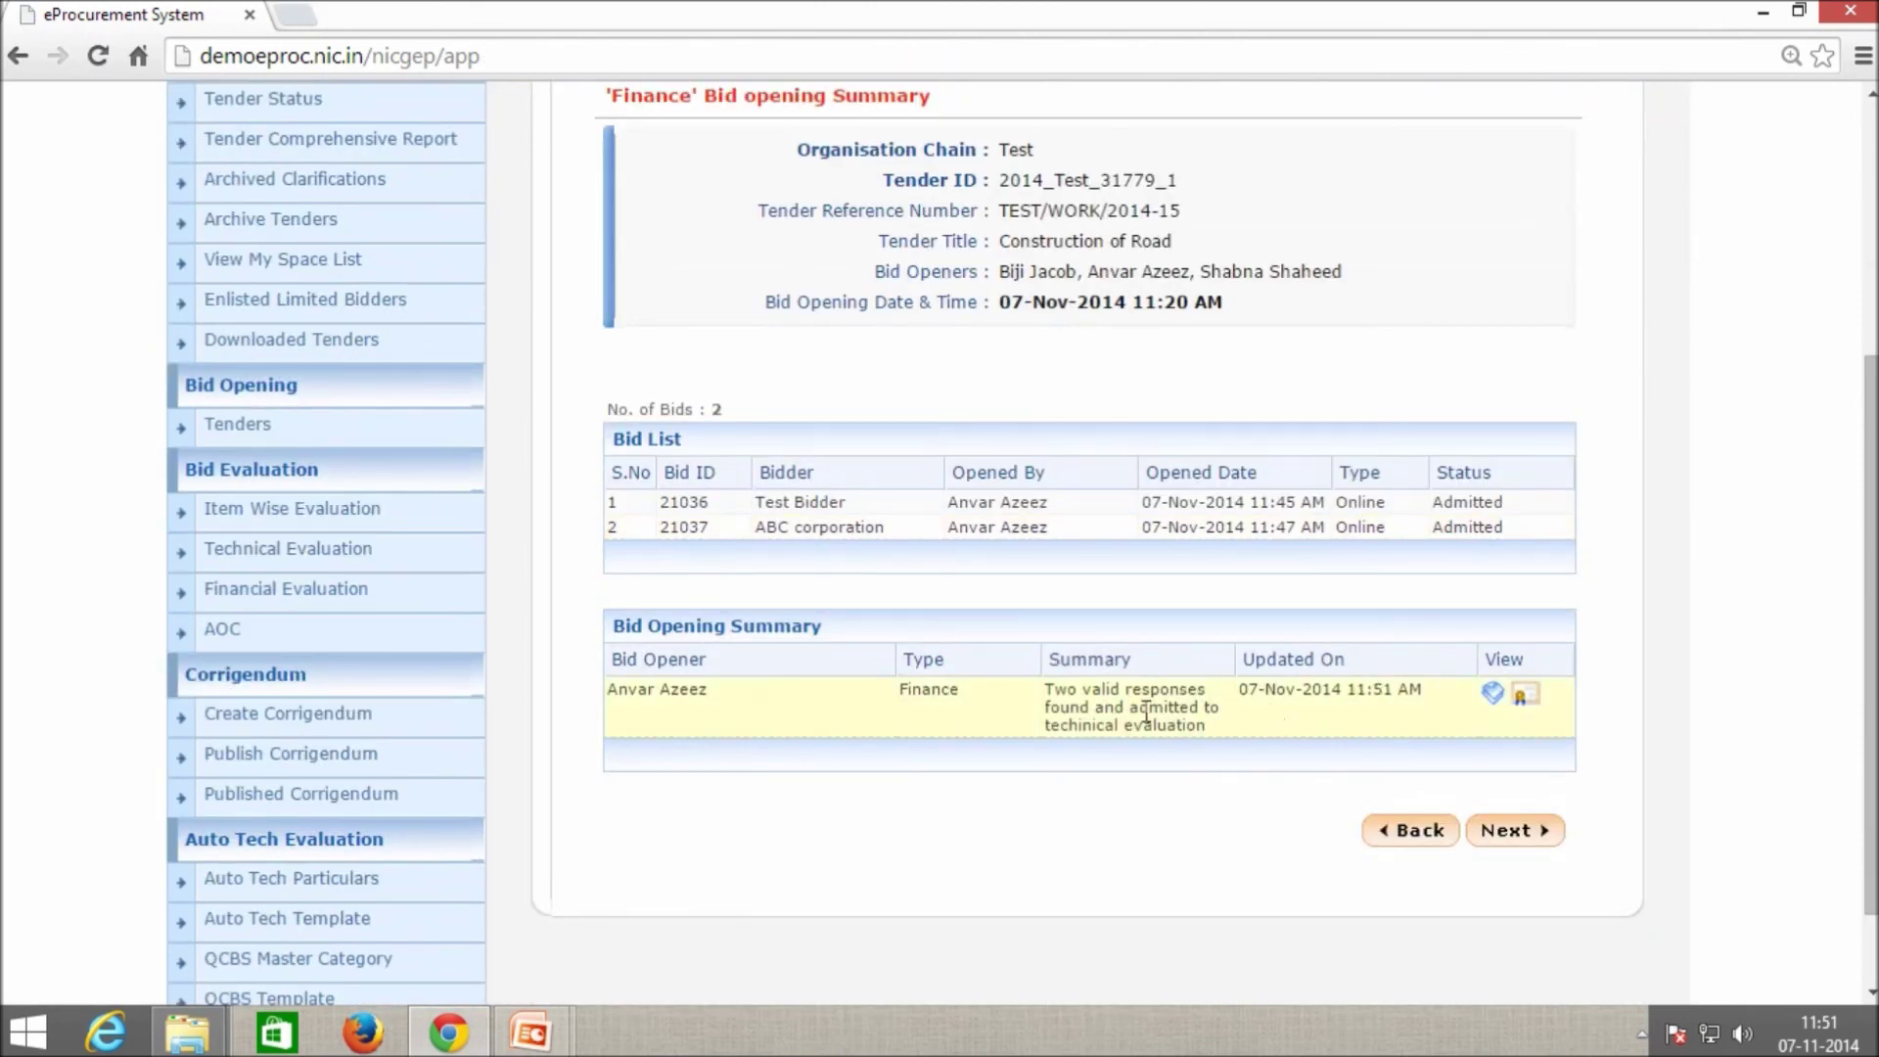
click(1493, 695)
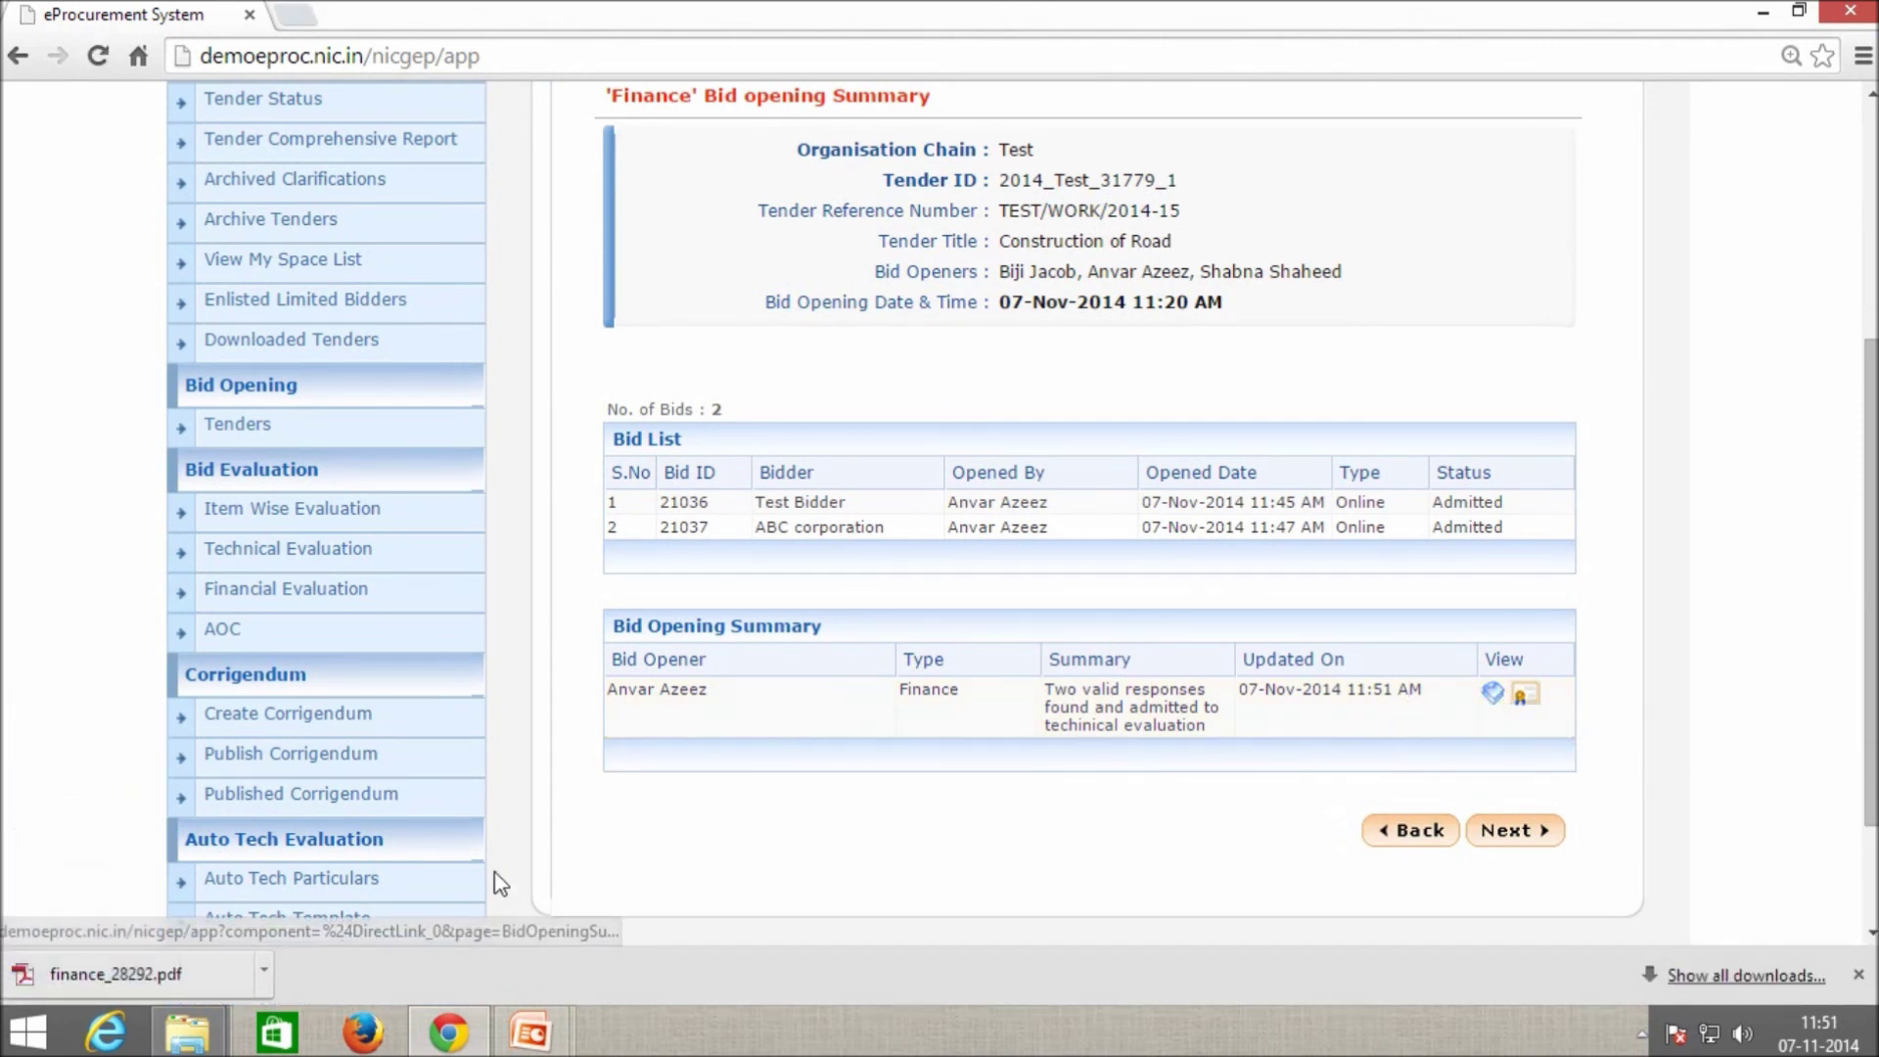
click(110, 984)
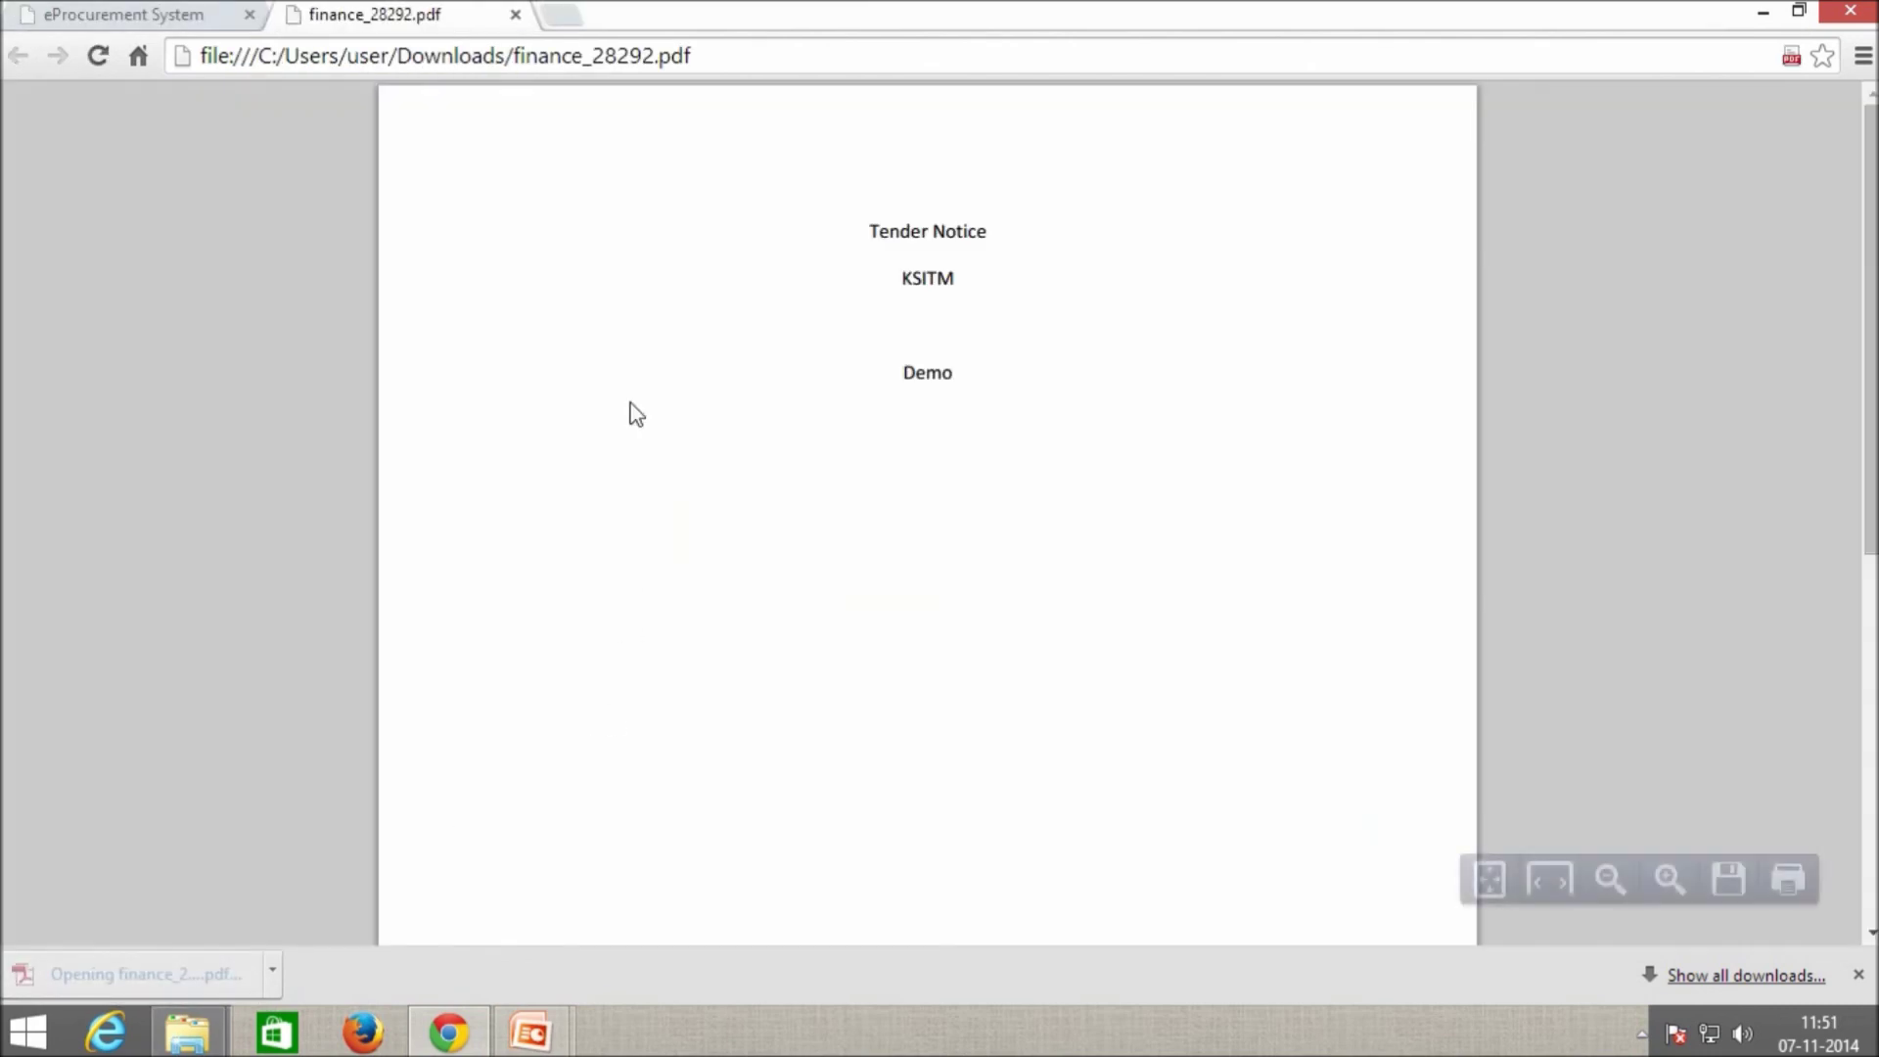
click(515, 13)
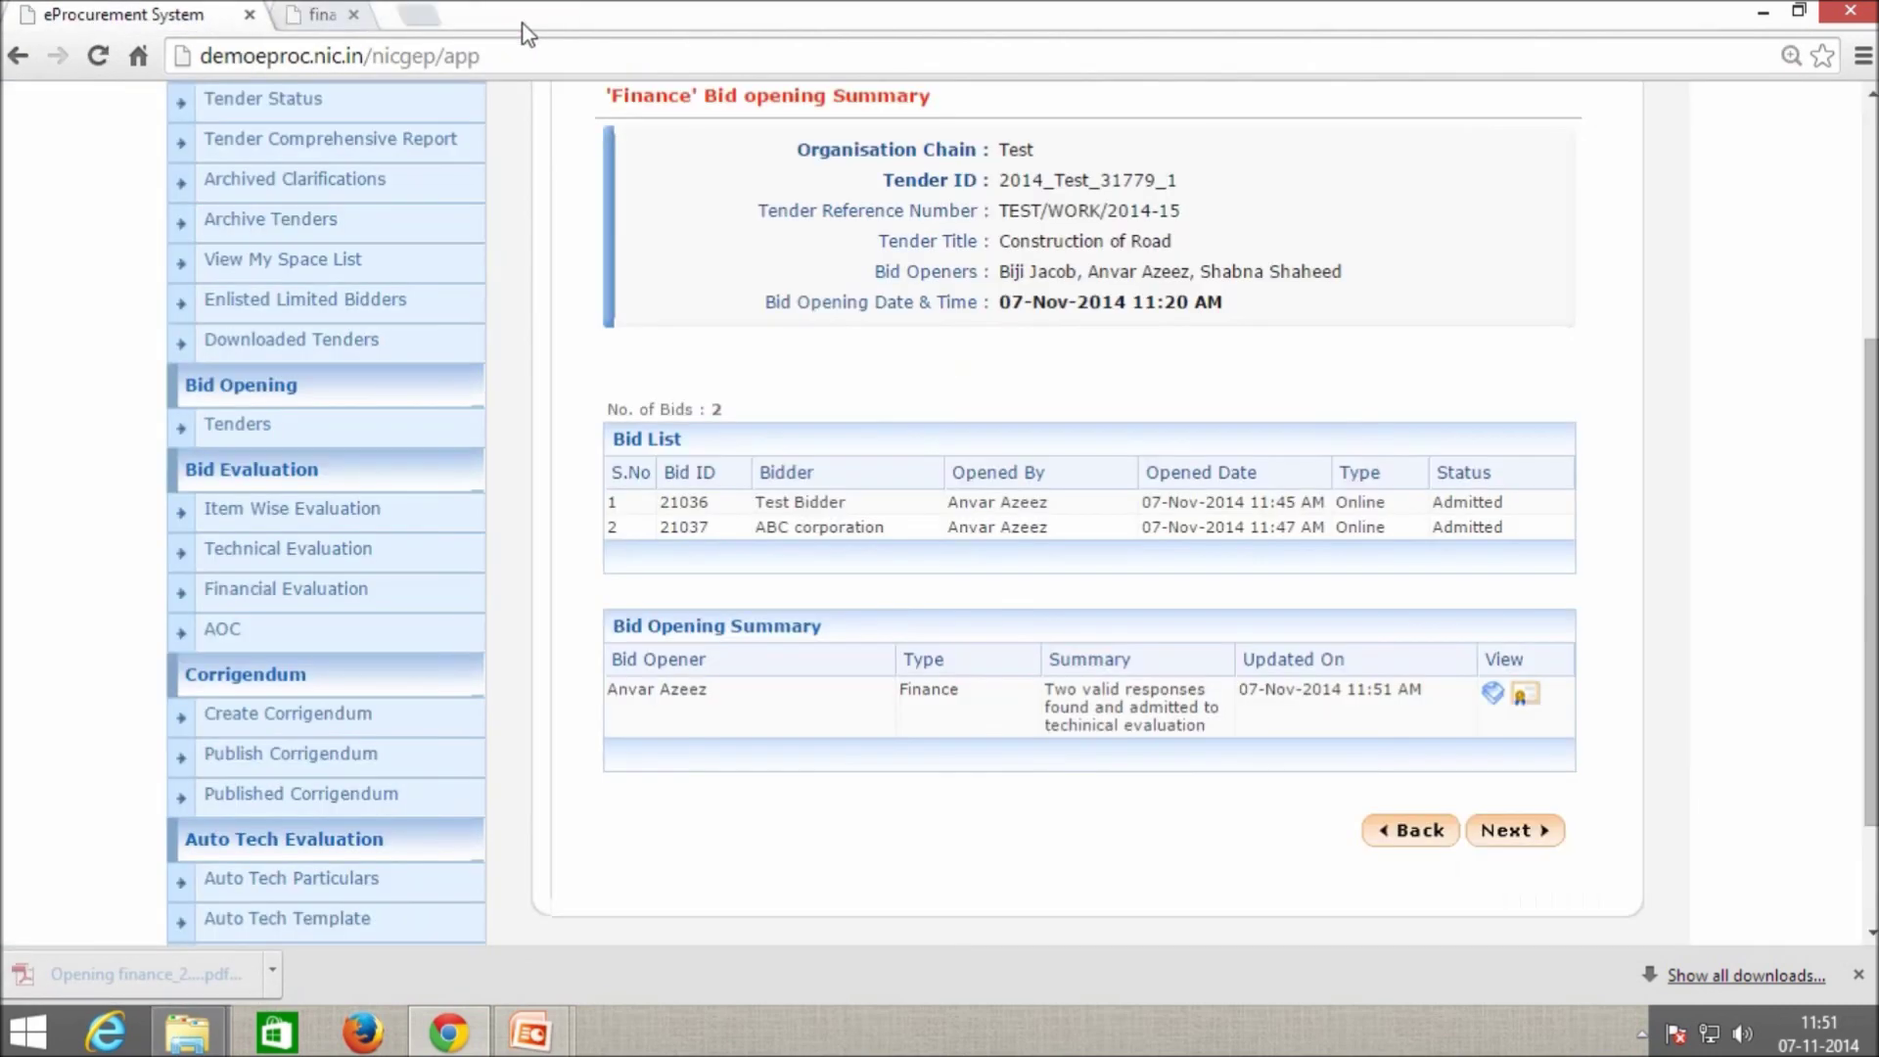
Return to the Bid Opening Tenders list, now showing no tenders left to open today.
click(1506, 842)
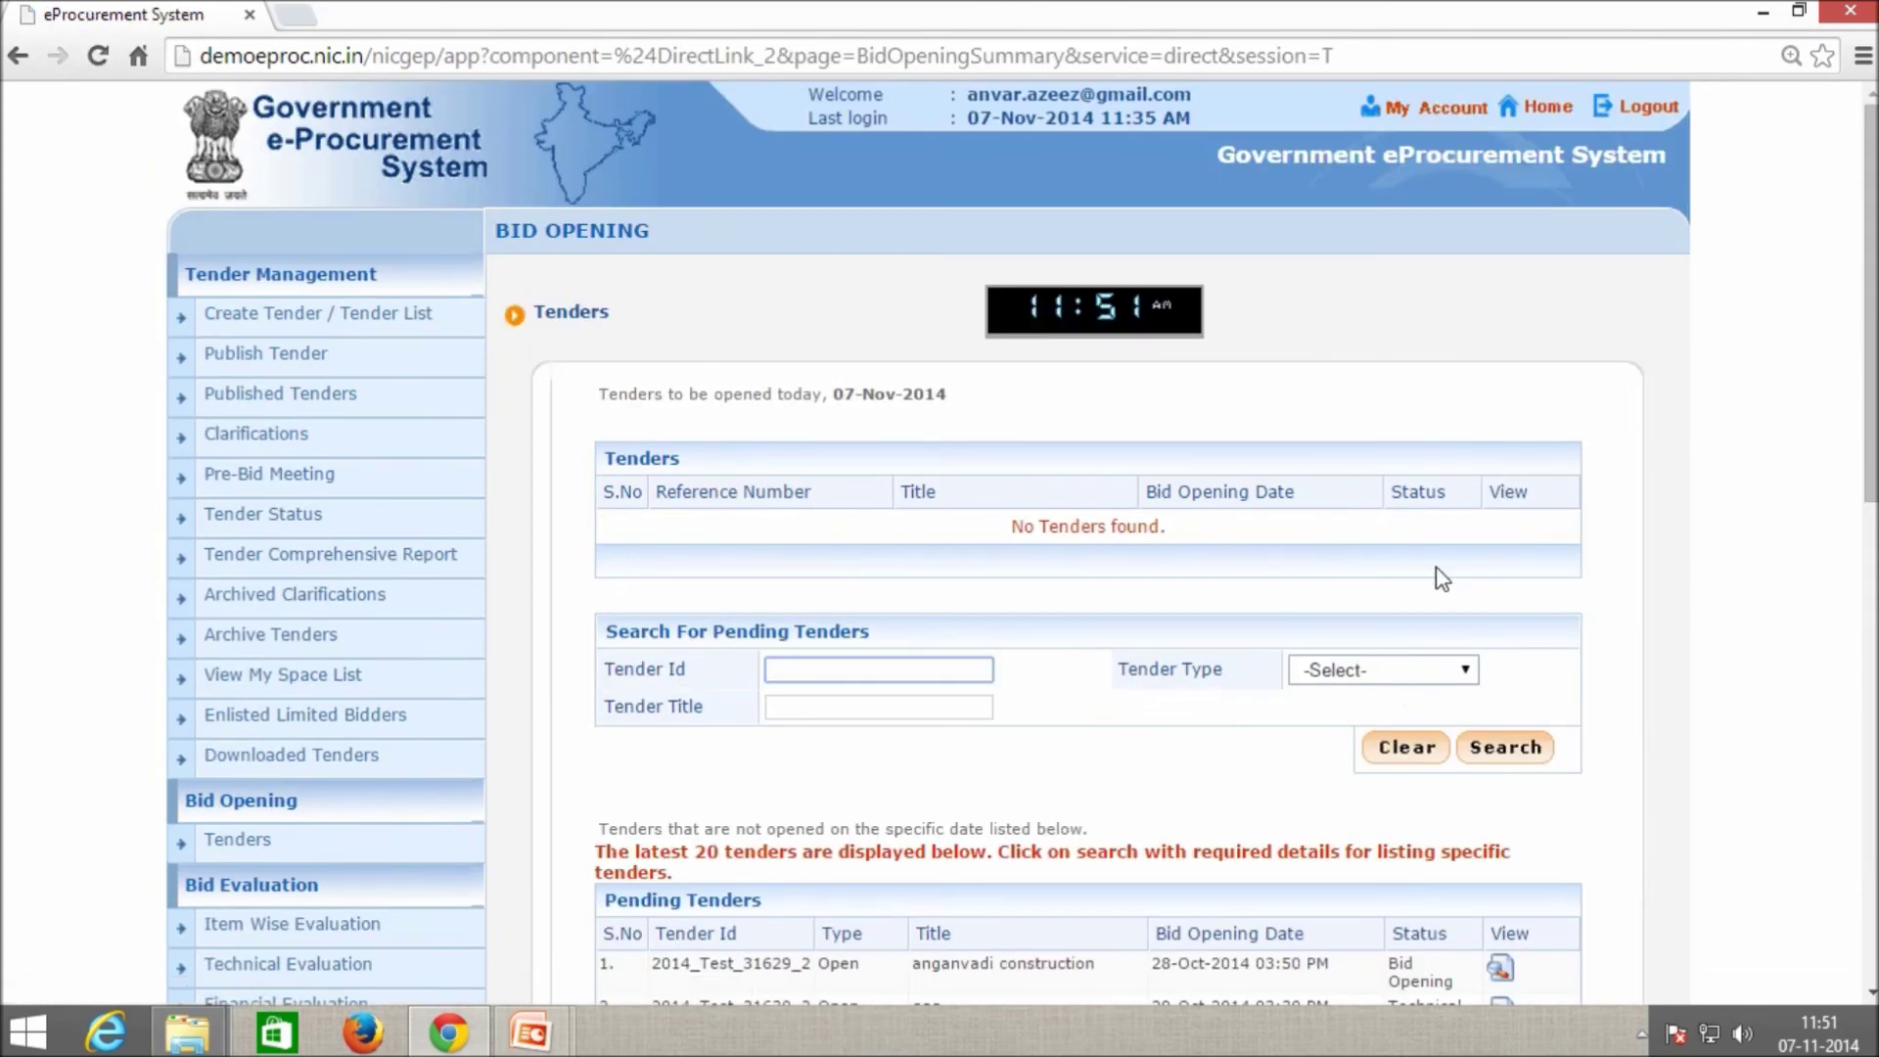
scroll(1077, 489, down, 2)
drag(1018, 388, 1181, 389)
click(1231, 457)
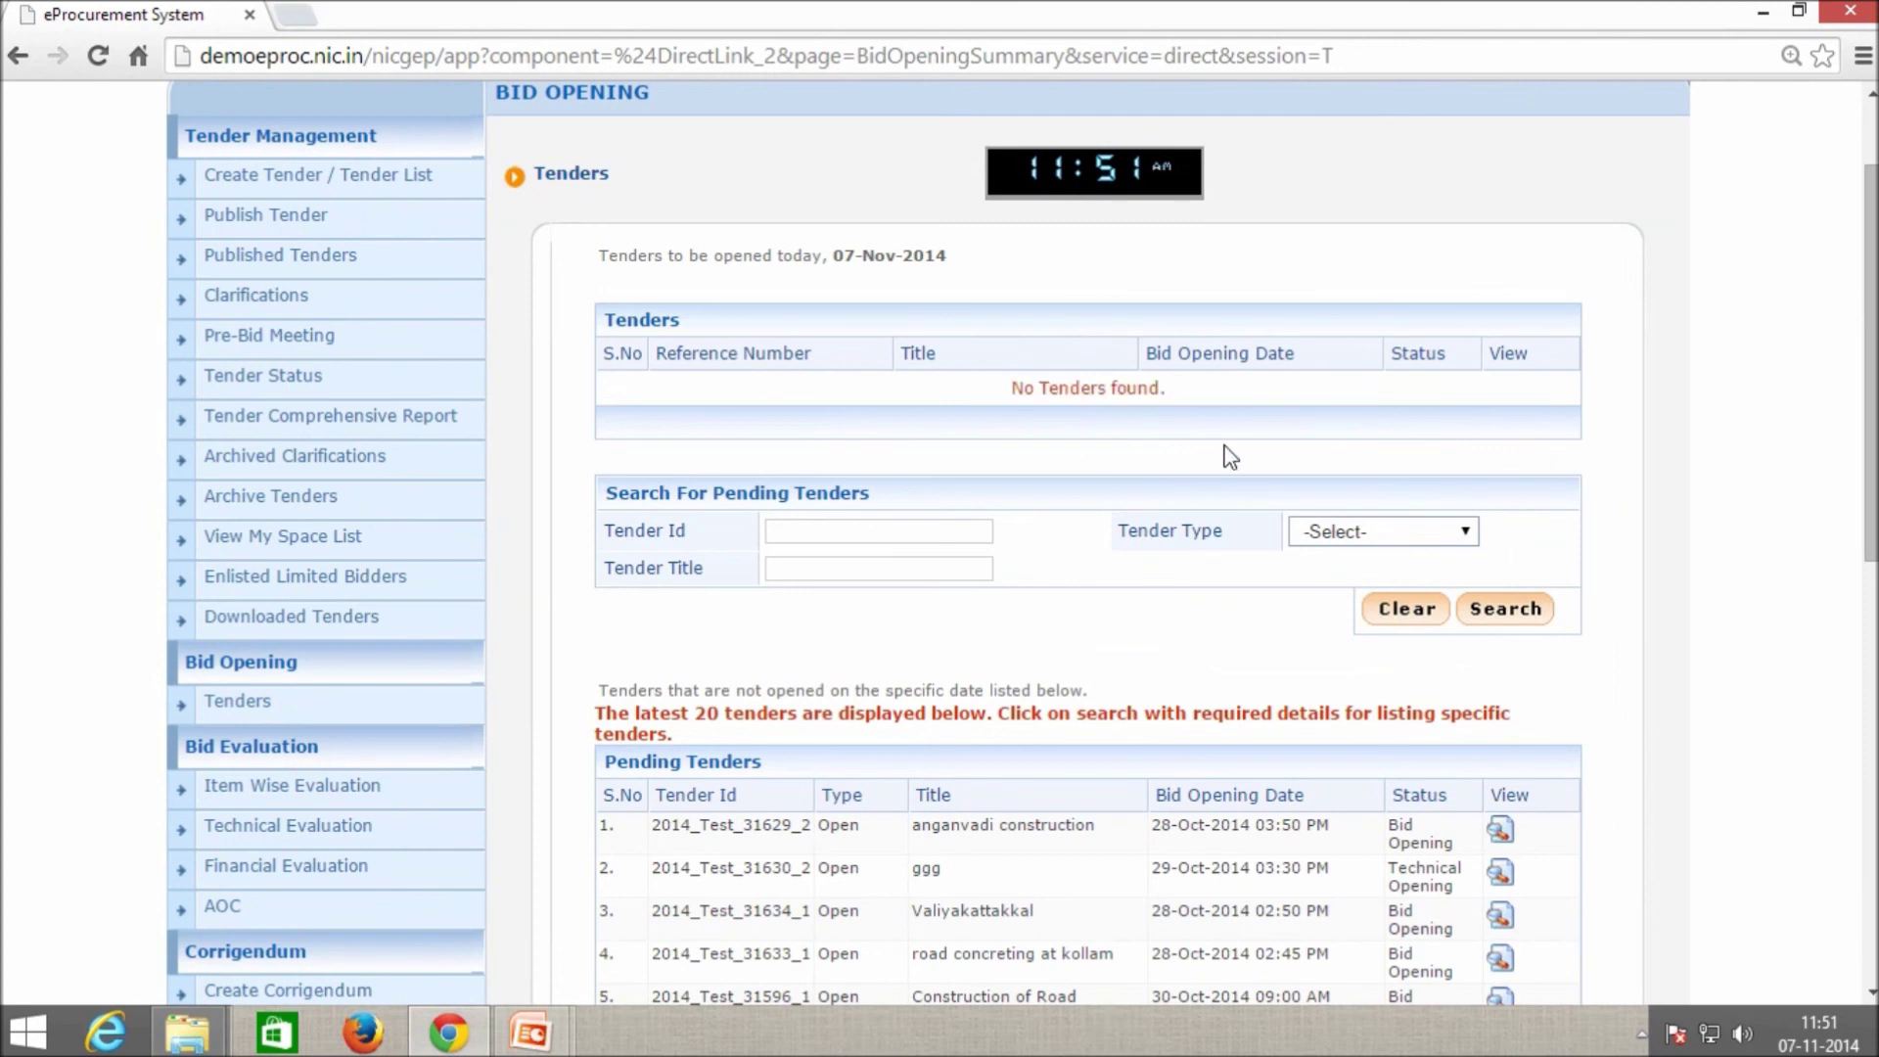